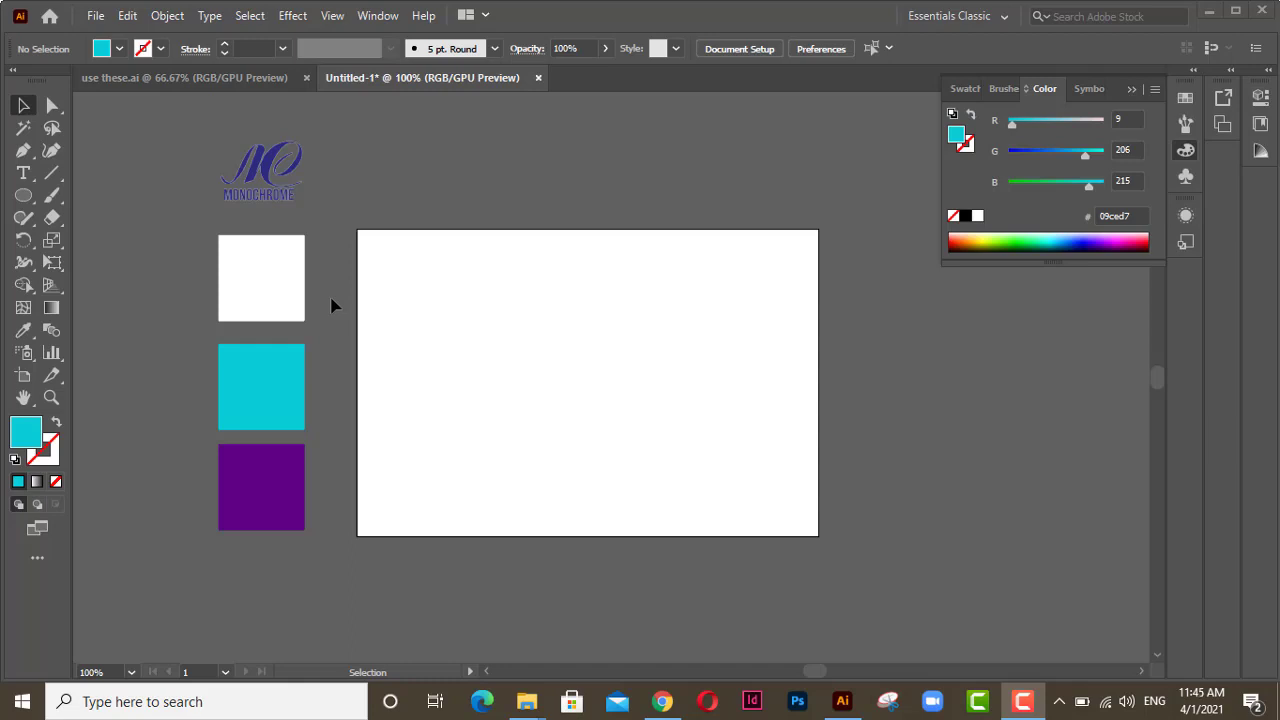
# Step: Draw a rectangle covering the whole artboard and fill it with the purple sampled from the purple square
pyautogui.click(23, 196)
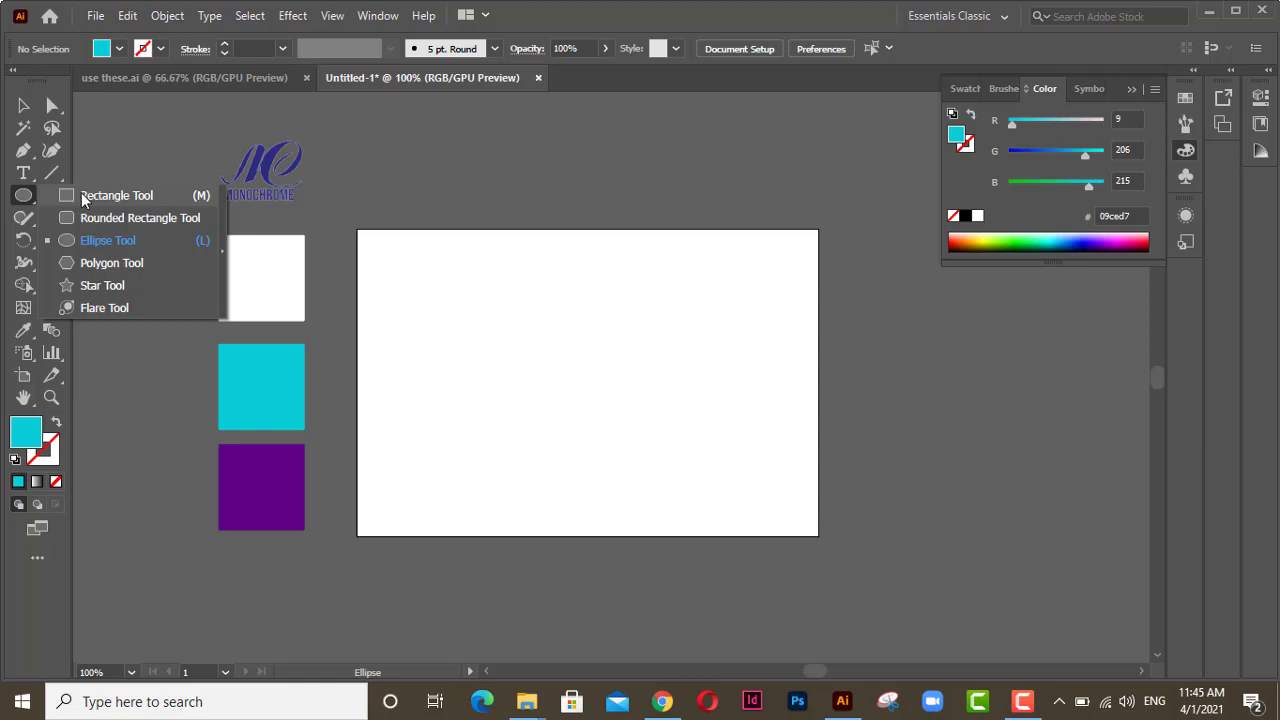
pyautogui.click(84, 199)
pyautogui.moveTo(168, 120); pyautogui.dragTo(818, 537)
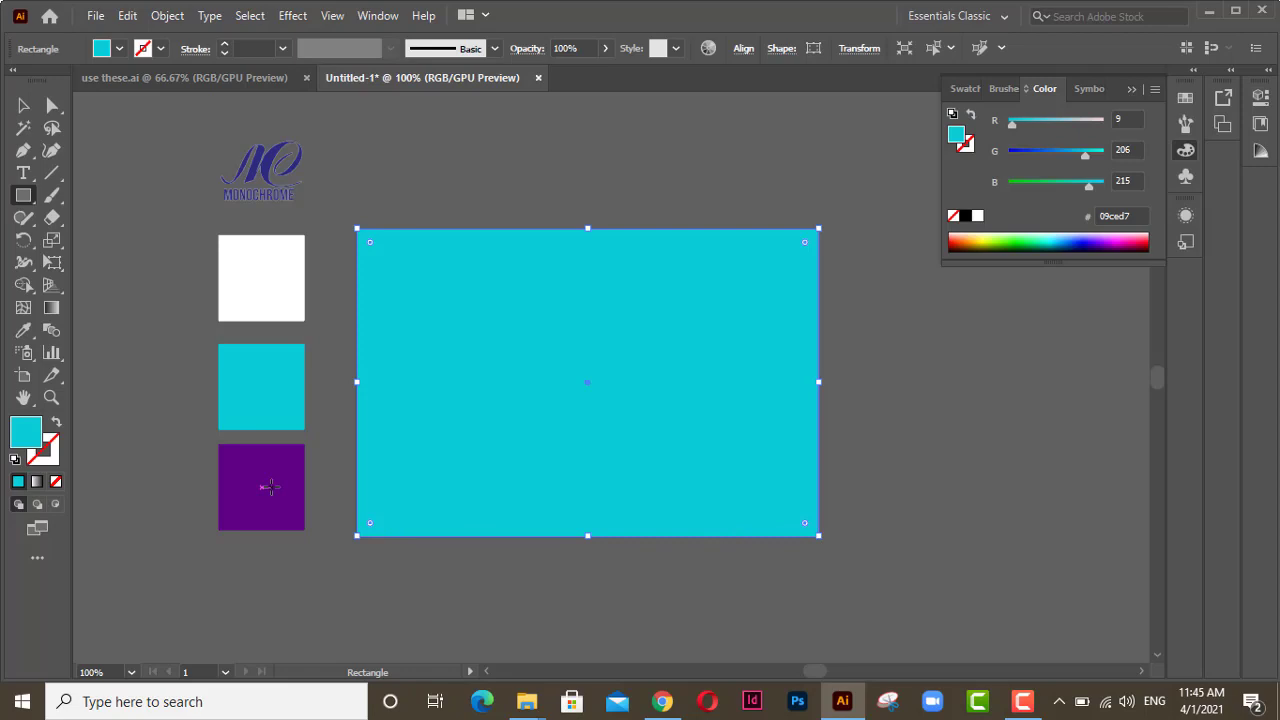
pyautogui.press('i')
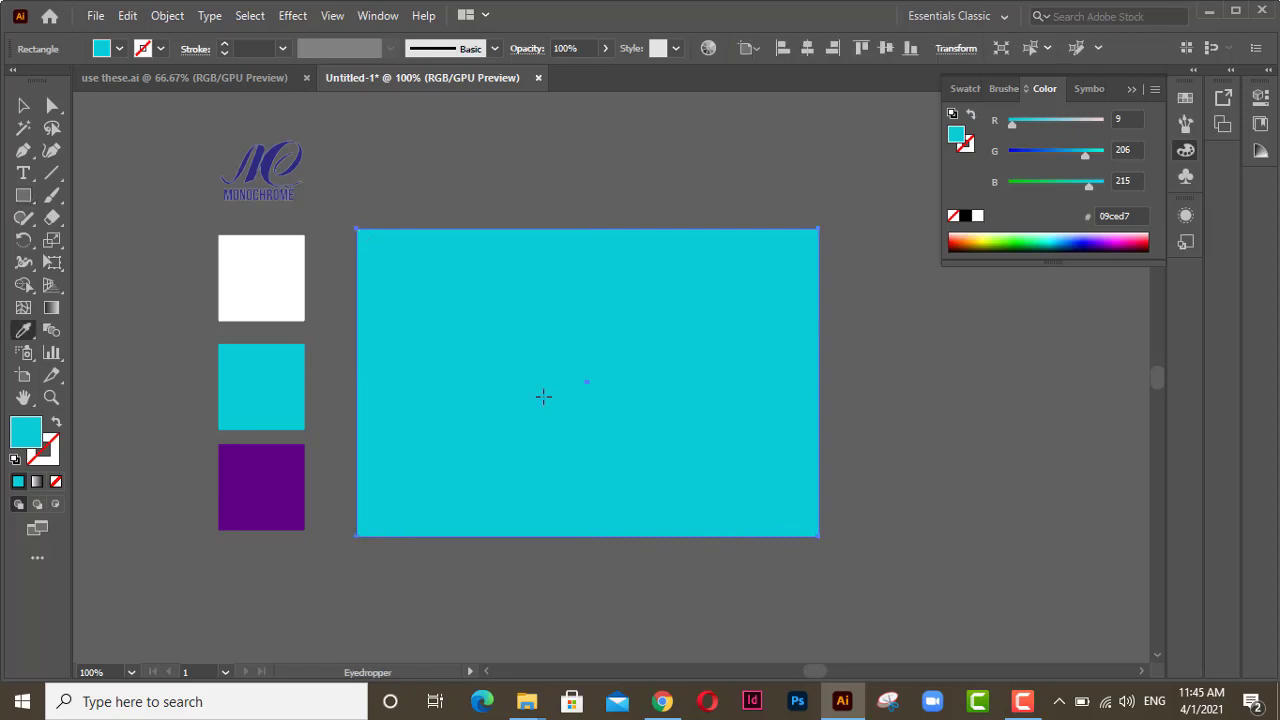
pyautogui.click(263, 459)
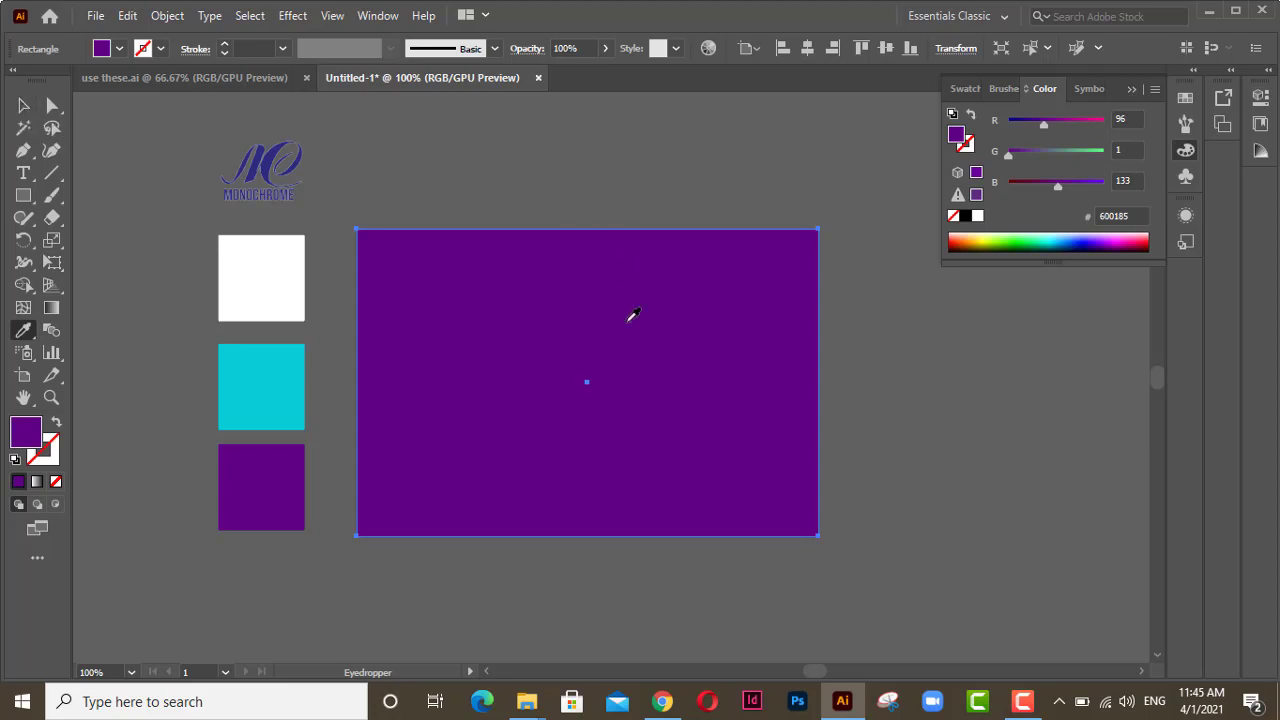
# Step: Duplicate the purple rectangle straight down, placing the copy just below the artboard
pyautogui.scroll(-3, 633, 315)
pyautogui.press('v')
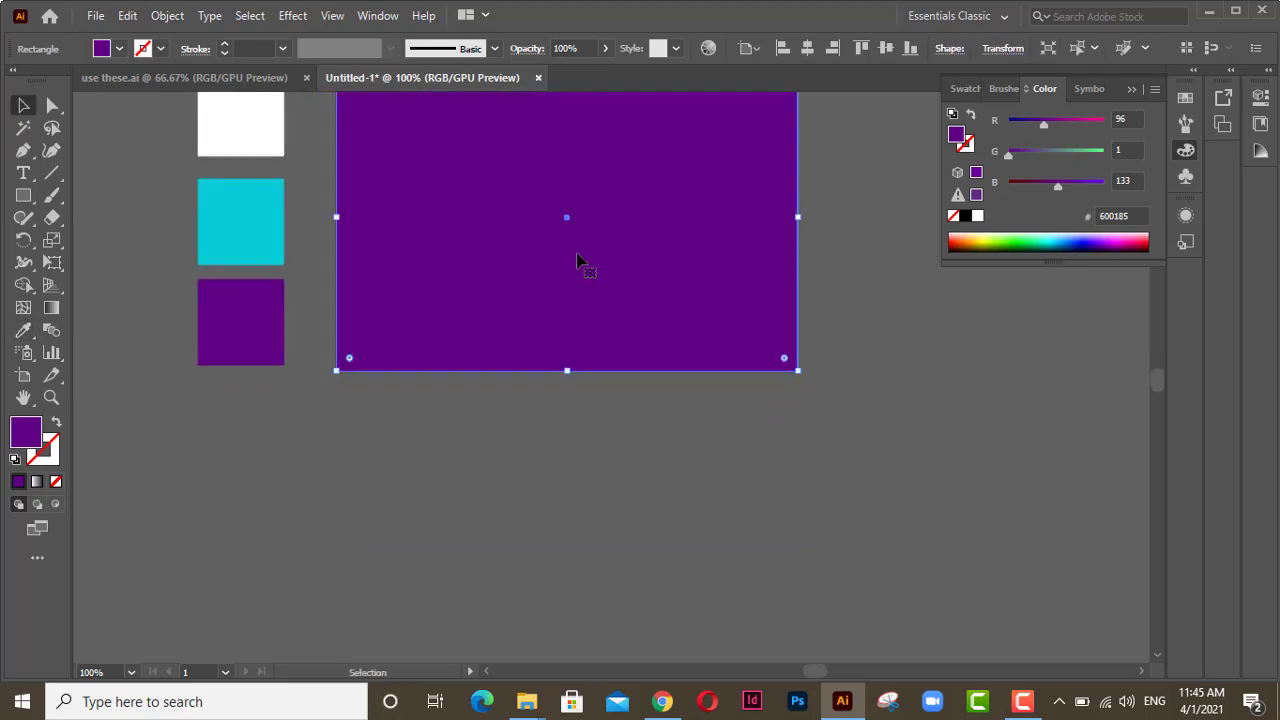
pyautogui.moveTo(566, 221); pyautogui.dragTo(566, 557)
pyautogui.scroll(-3, 566, 557)
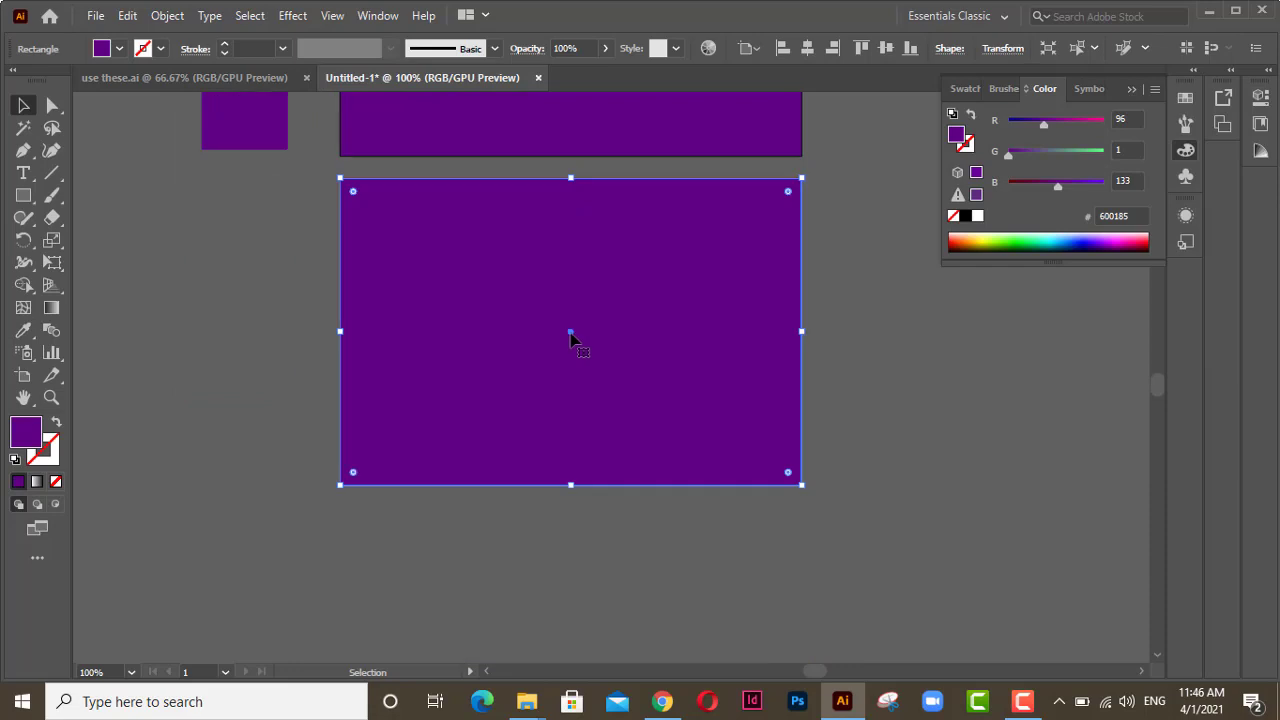
pyautogui.moveTo(572, 338); pyautogui.dragTo(576, 379)
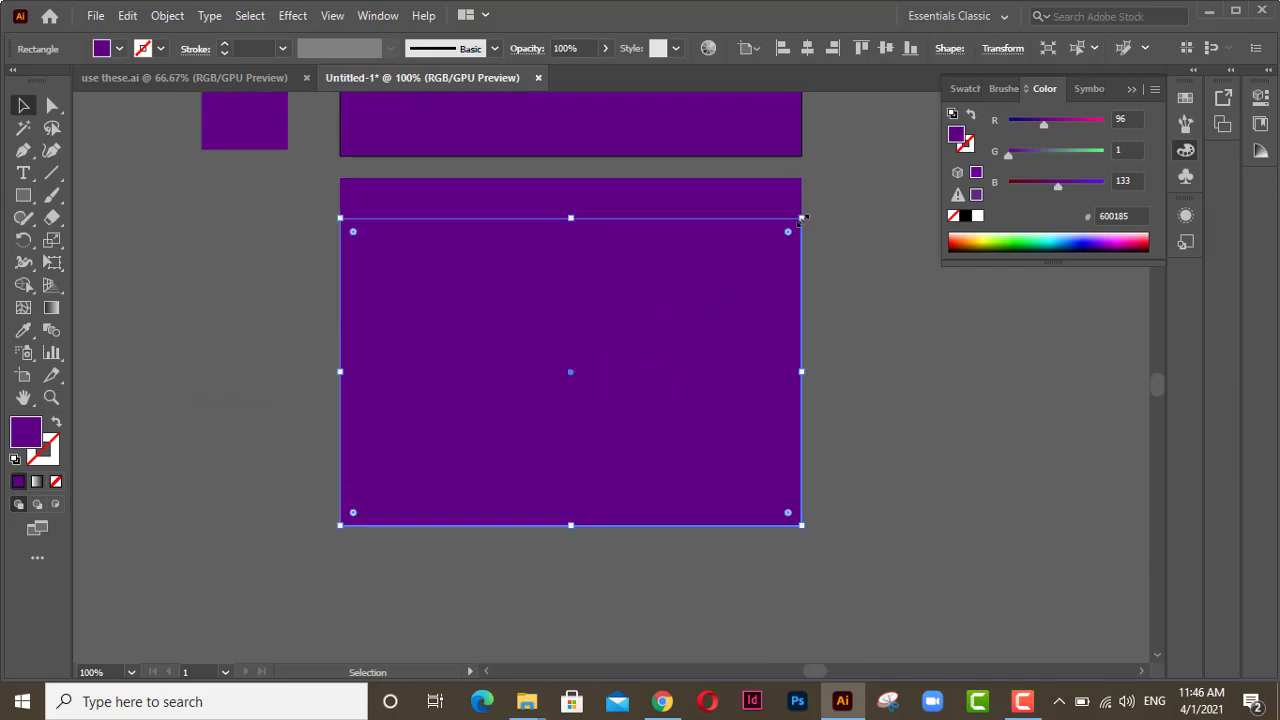
pyautogui.moveTo(802, 217); pyautogui.dragTo(781, 232)
pyautogui.hotkey('ctrl', 'z')
pyautogui.hotkey('ctrl', 'z')
# Step: Fill the lower rectangle with a linear gradient from white to purple, removing the black stop
pyautogui.moveTo(645, 281); pyautogui.dragTo(547, 319)
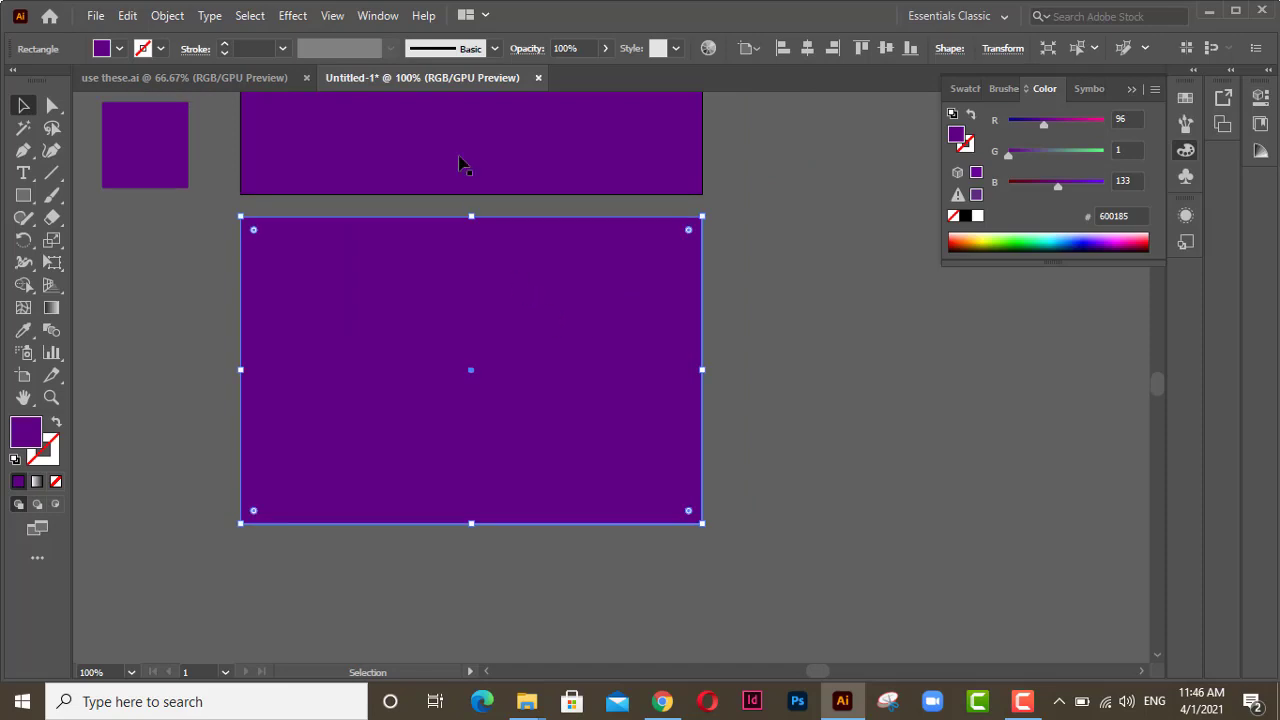
pyautogui.click(380, 20)
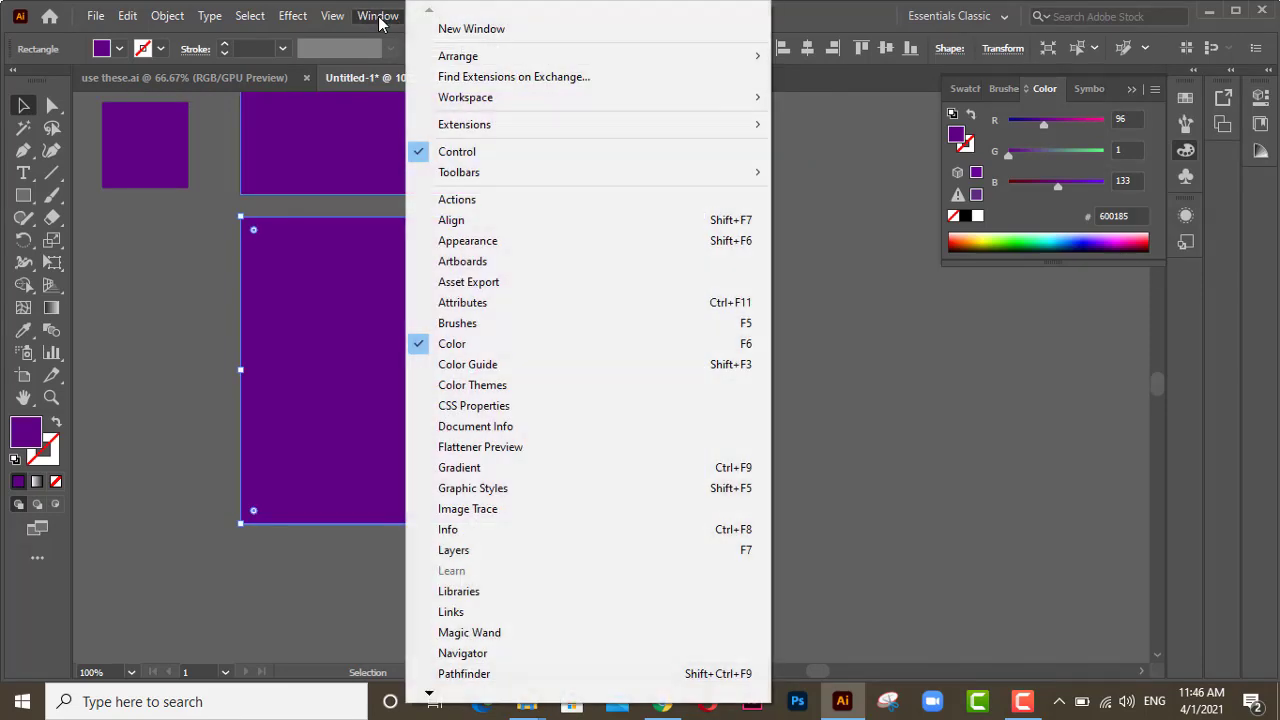
pyautogui.click(478, 469)
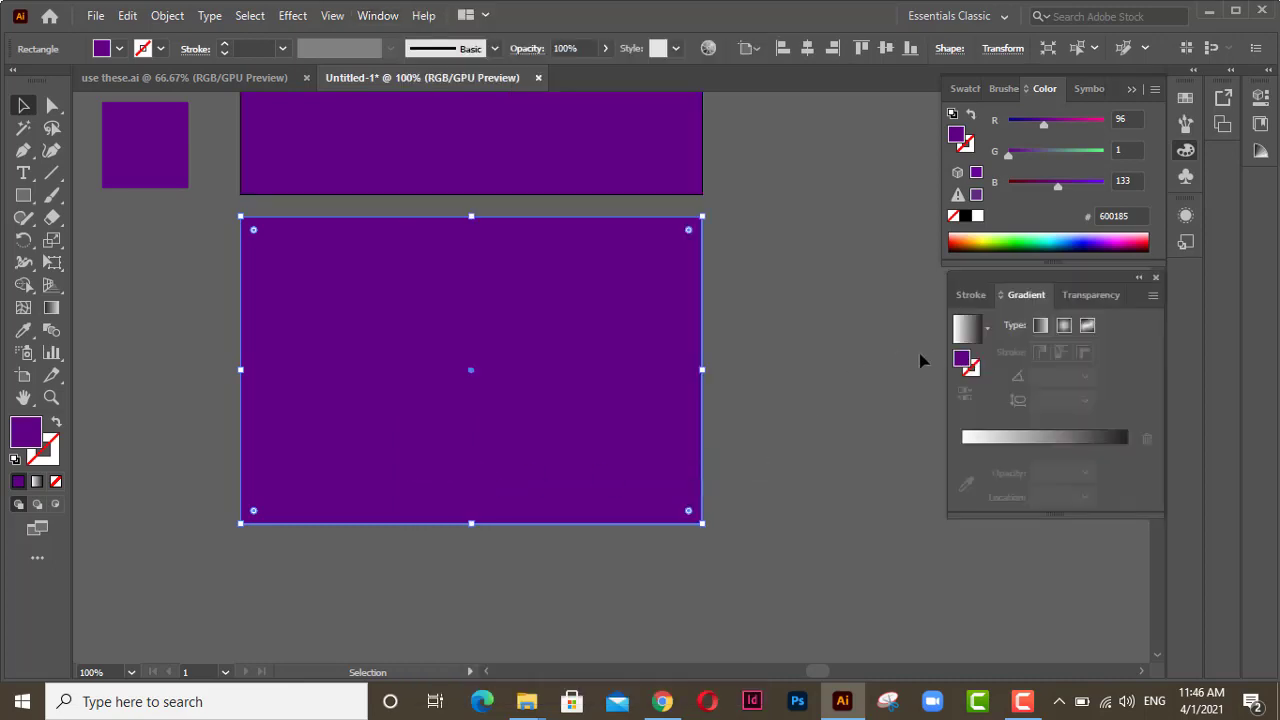
pyautogui.click(967, 450)
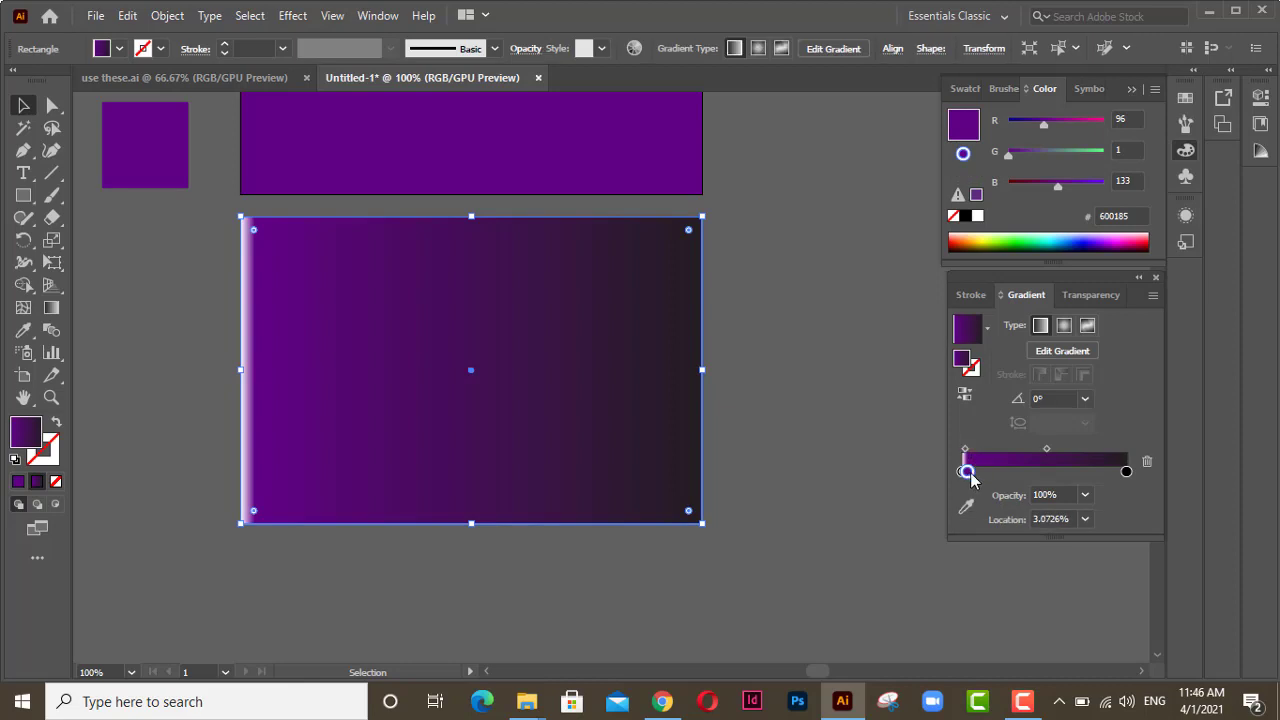
pyautogui.moveTo(966, 468); pyautogui.dragTo(1043, 483)
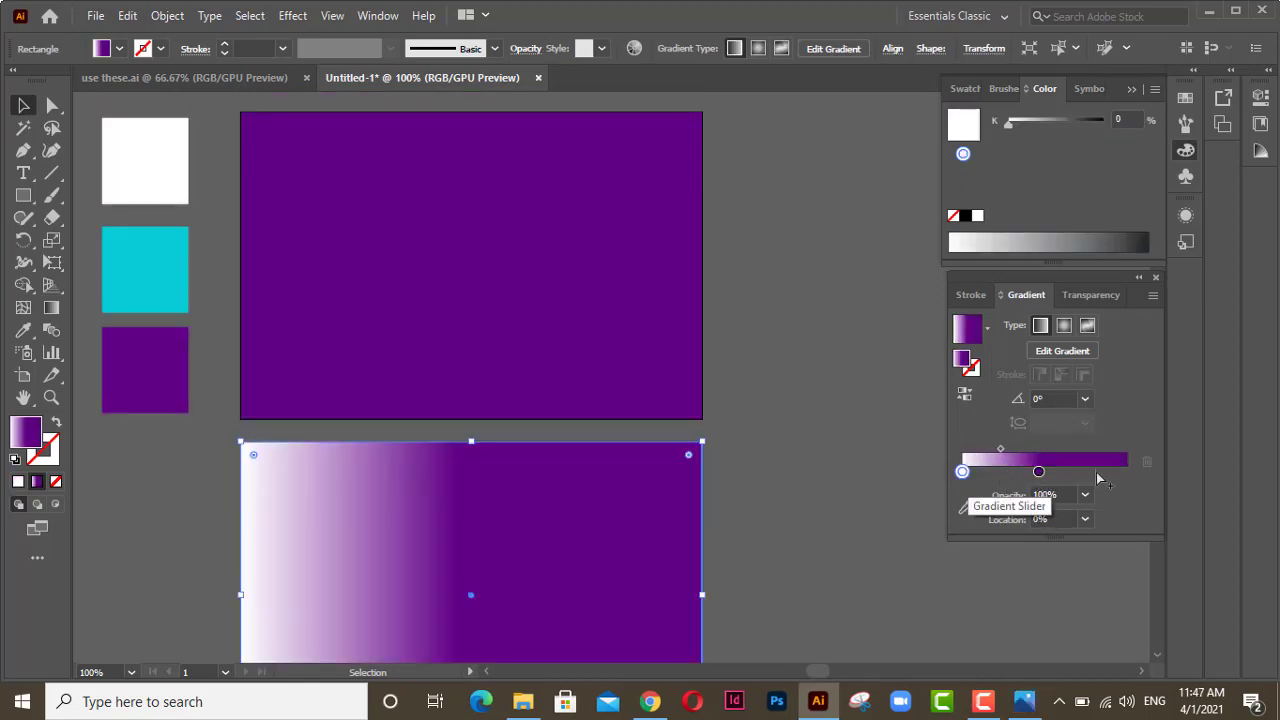
pyautogui.moveTo(1095, 471); pyautogui.dragTo(943, 457)
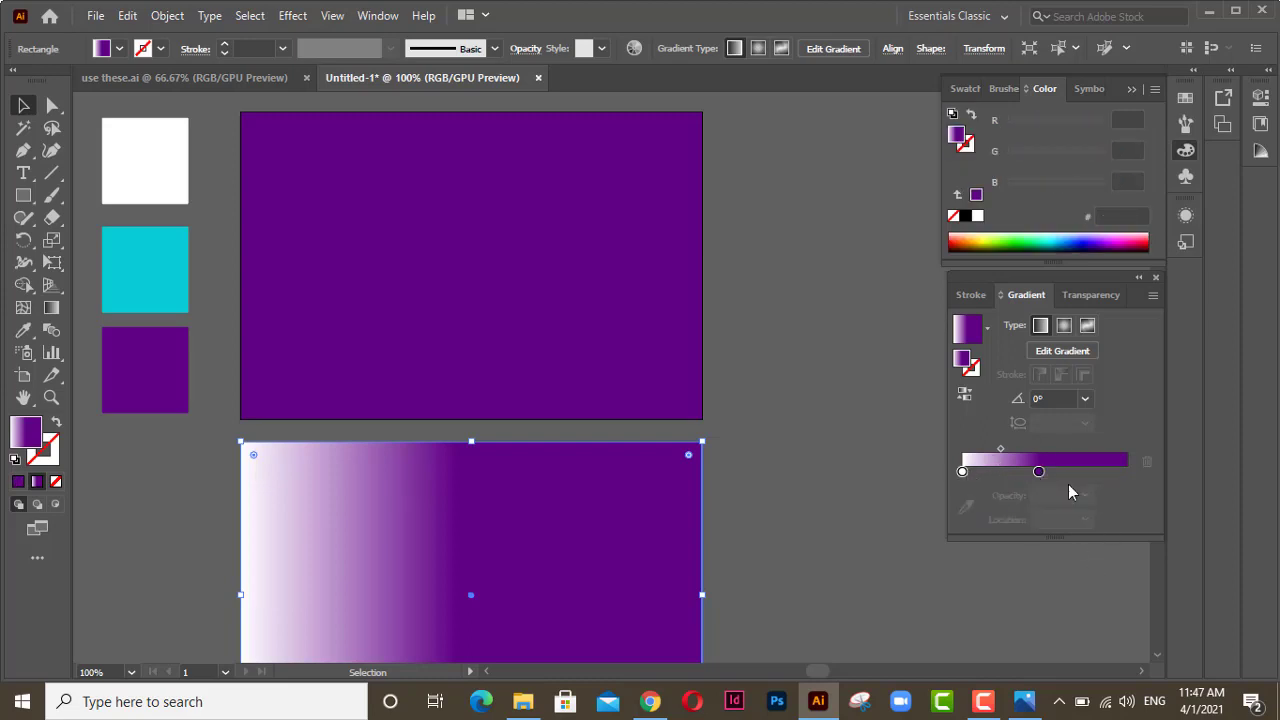
# Step: Arrange the lower rectangle's gradient as purple, white, purple, with stops at about 4%, 52% and 98%
pyautogui.click(964, 471)
pyautogui.moveTo(964, 471); pyautogui.dragTo(1108, 471)
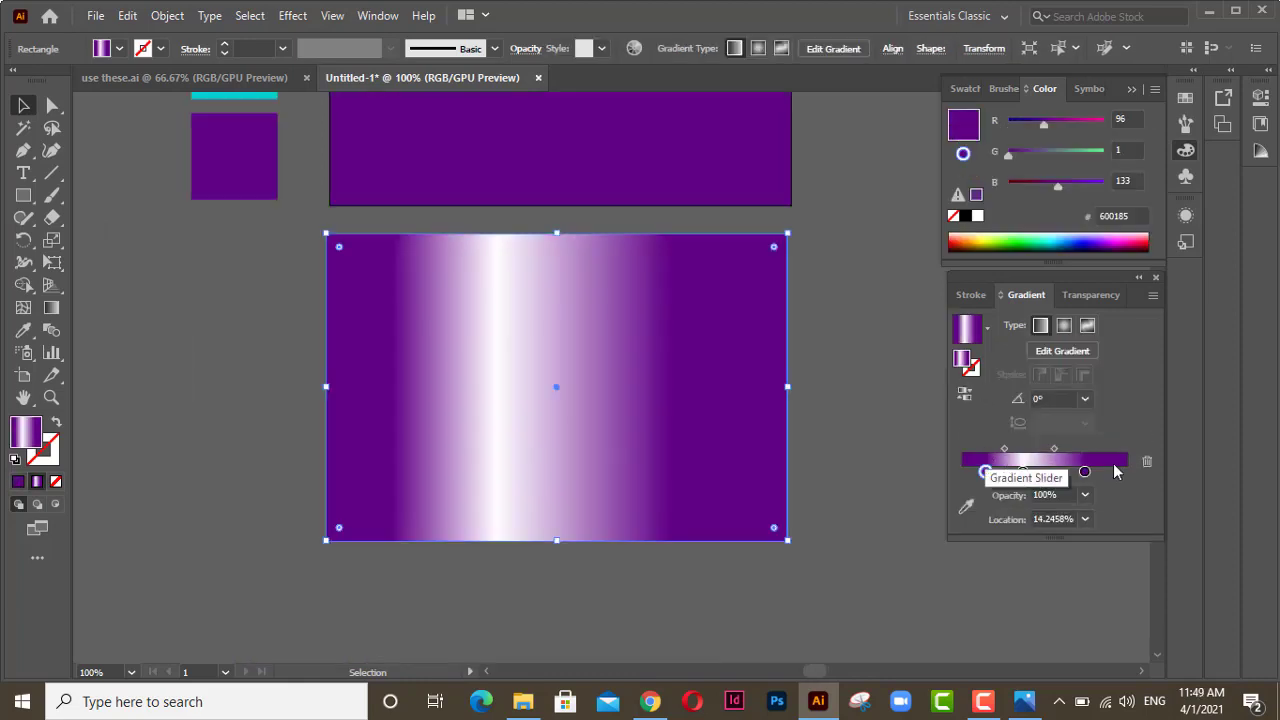
pyautogui.moveTo(1090, 476); pyautogui.dragTo(1125, 475)
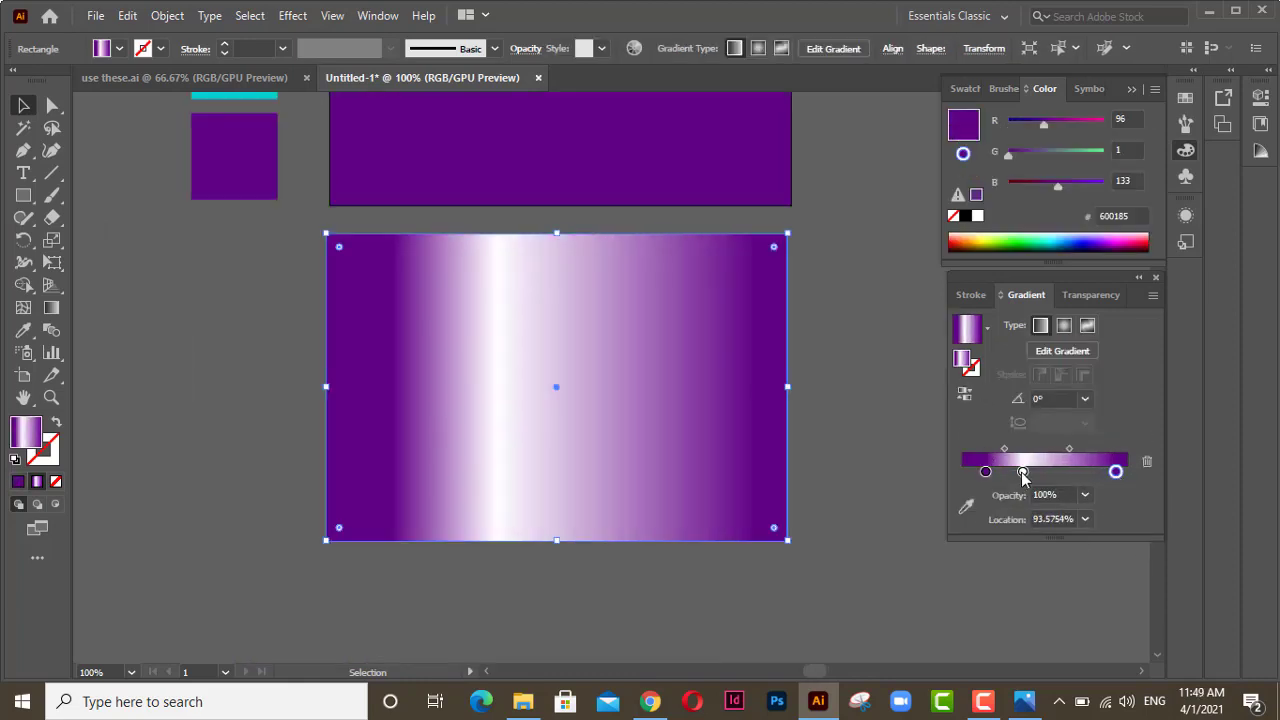
pyautogui.moveTo(1023, 474); pyautogui.dragTo(967, 477)
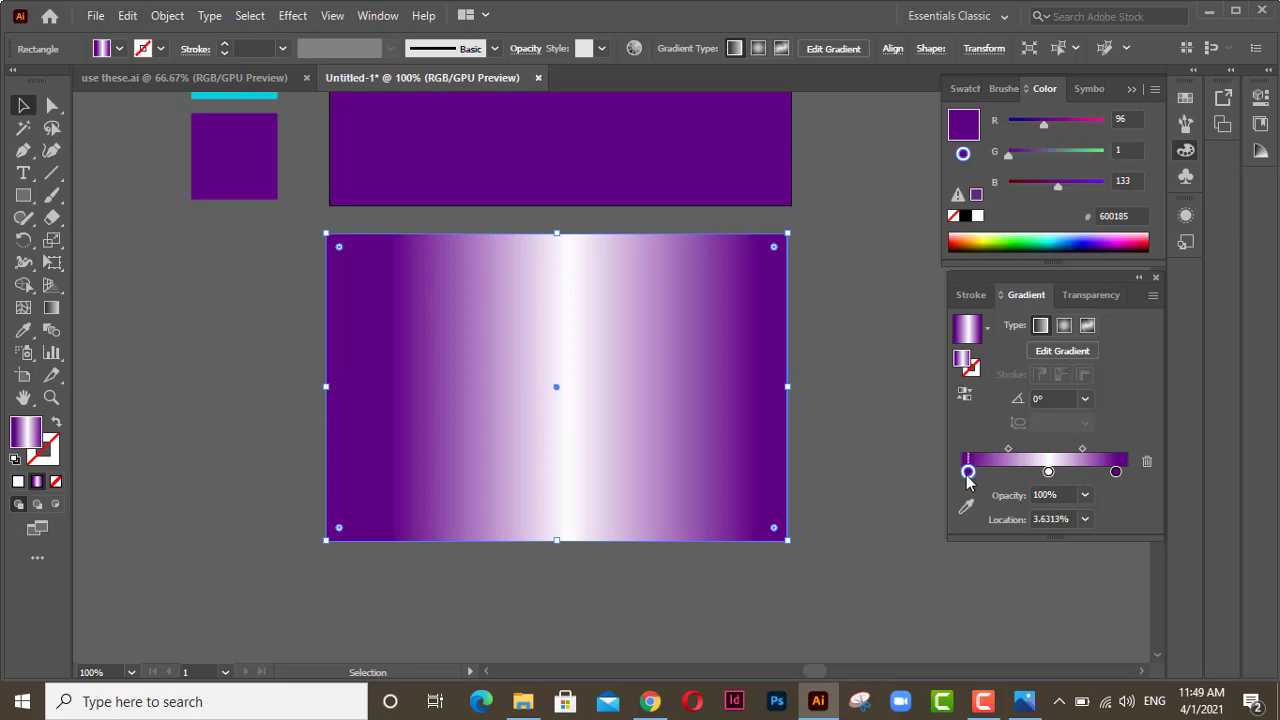
pyautogui.click(1048, 472)
pyautogui.moveTo(1116, 472); pyautogui.dragTo(1122, 474)
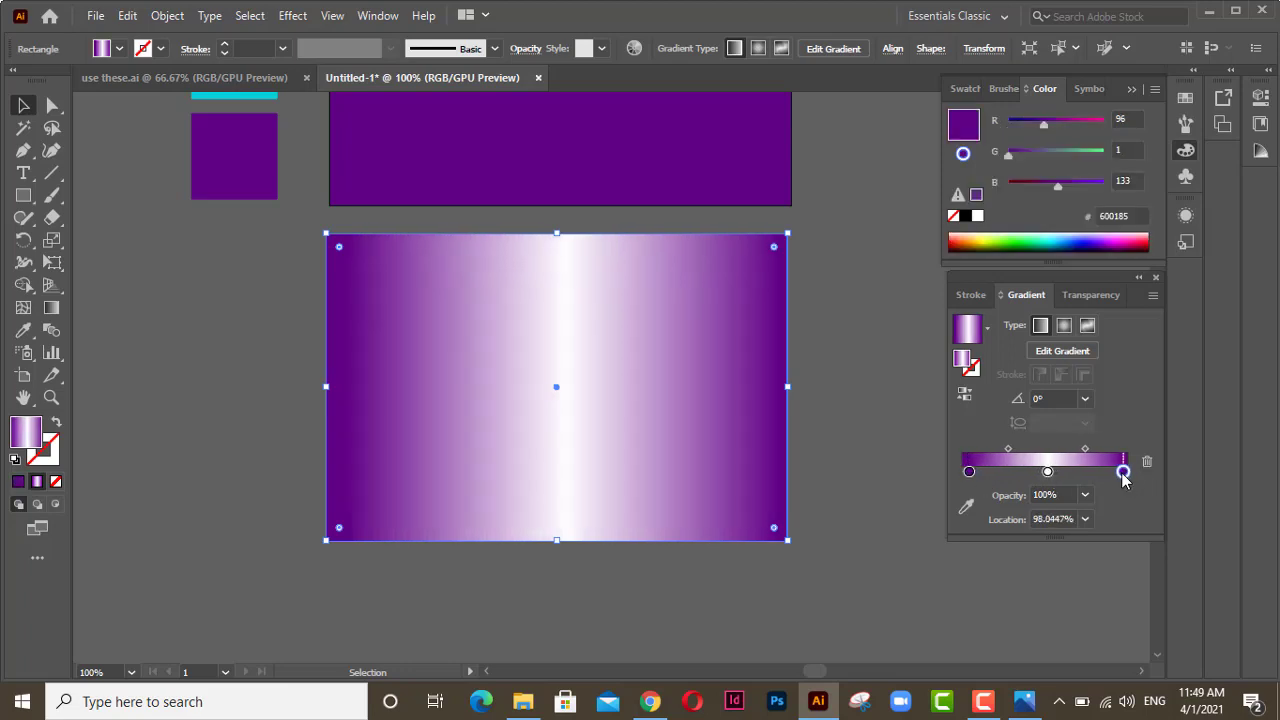
# Step: Recolour the middle gradient stop grey in HSB, with saturation about 4% and brightness about 67%
pyautogui.click(1047, 471)
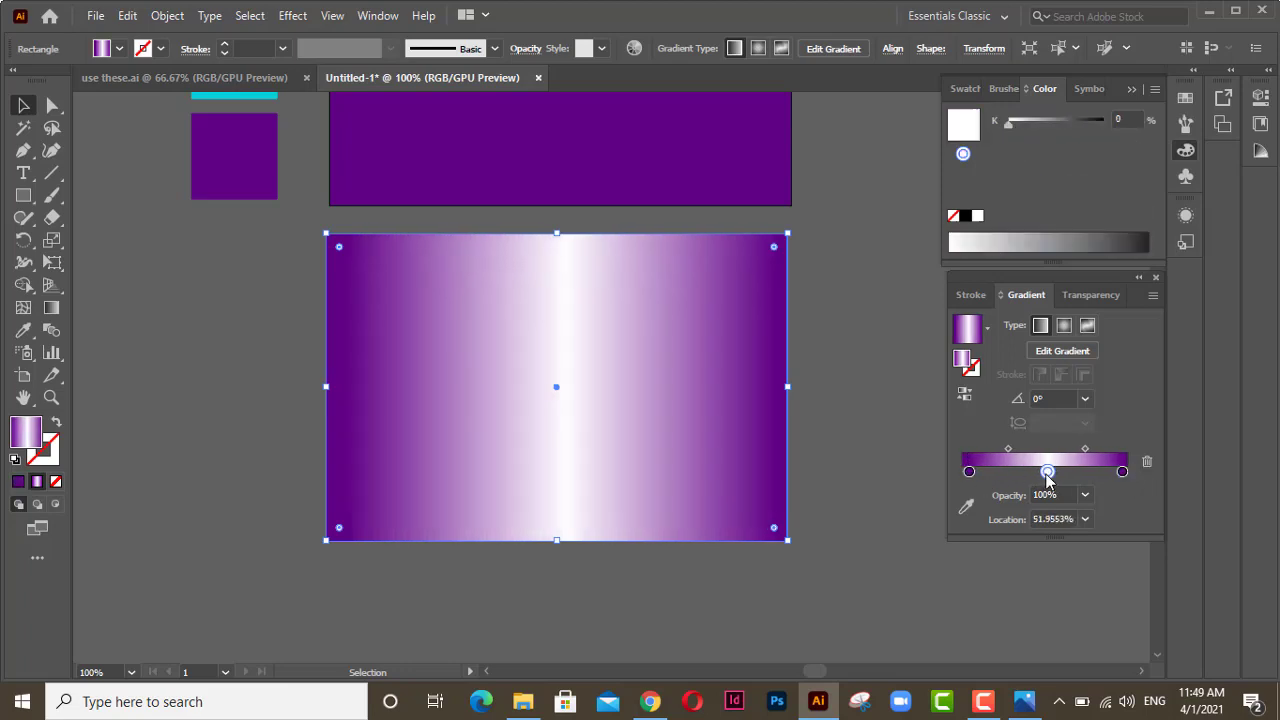
pyautogui.click(1155, 89)
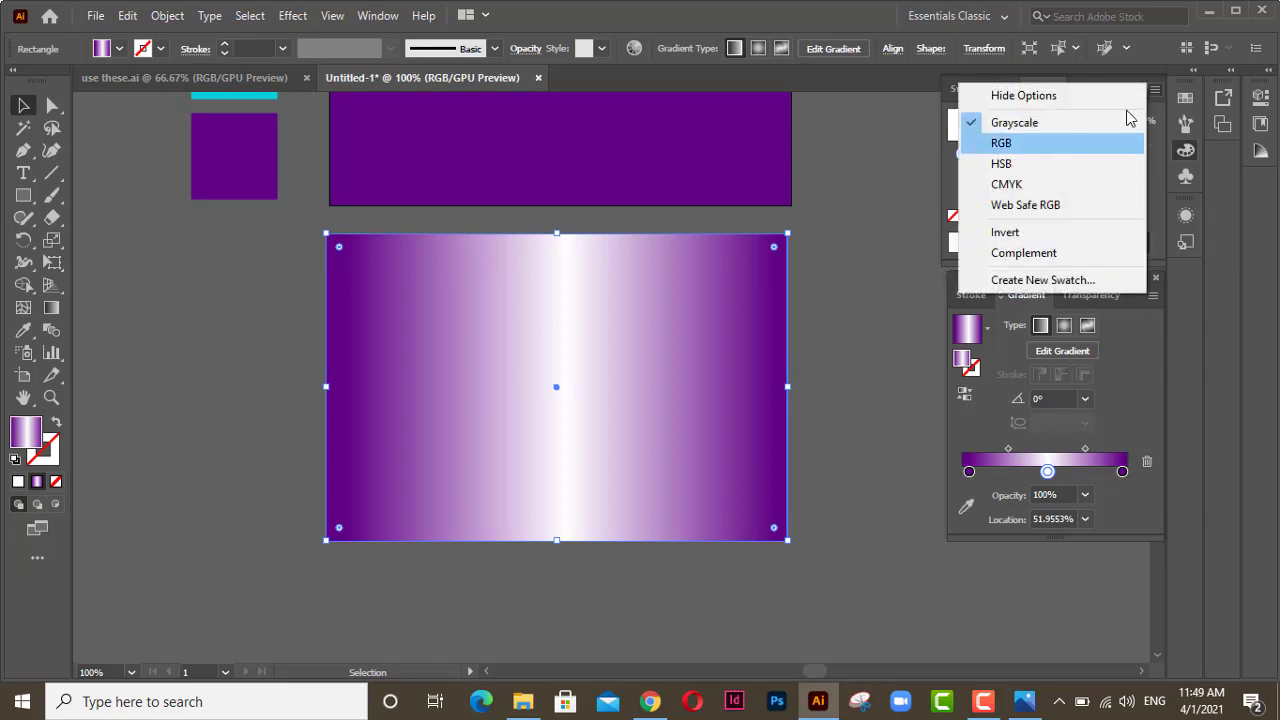
pyautogui.click(1032, 165)
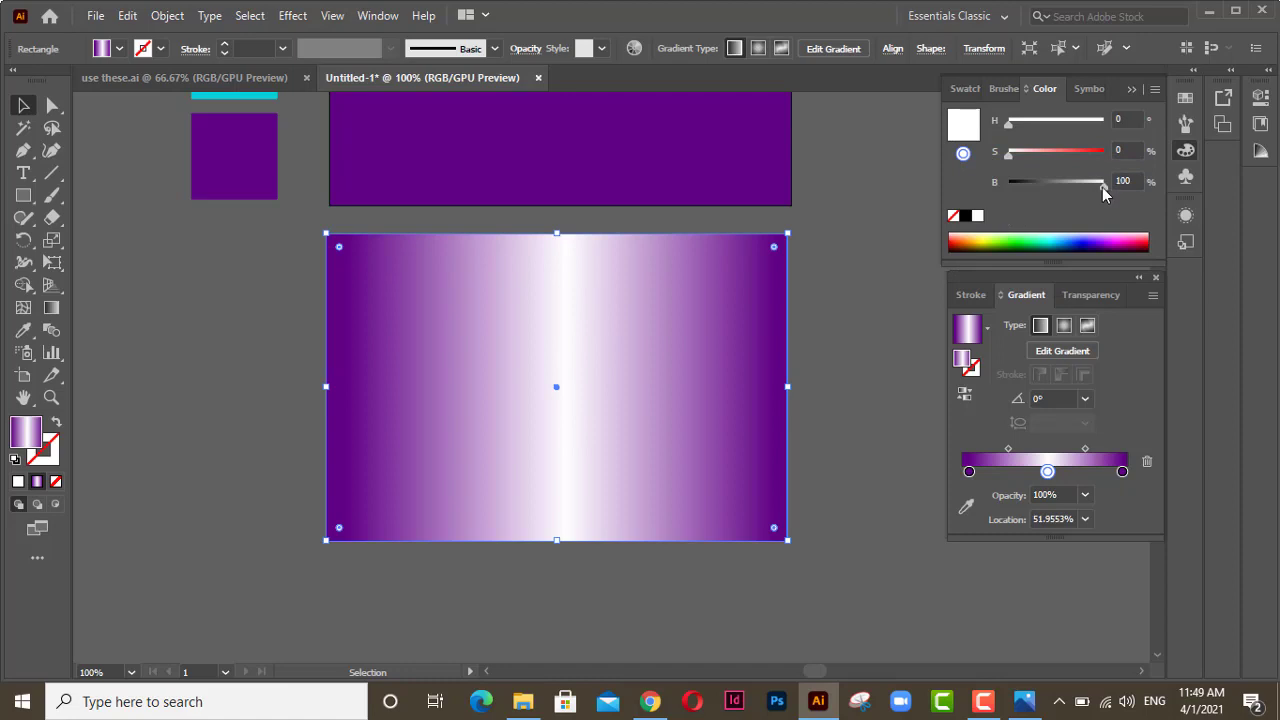
pyautogui.moveTo(1102, 187); pyautogui.dragTo(1071, 188)
pyautogui.moveTo(1008, 155); pyautogui.dragTo(1012, 160)
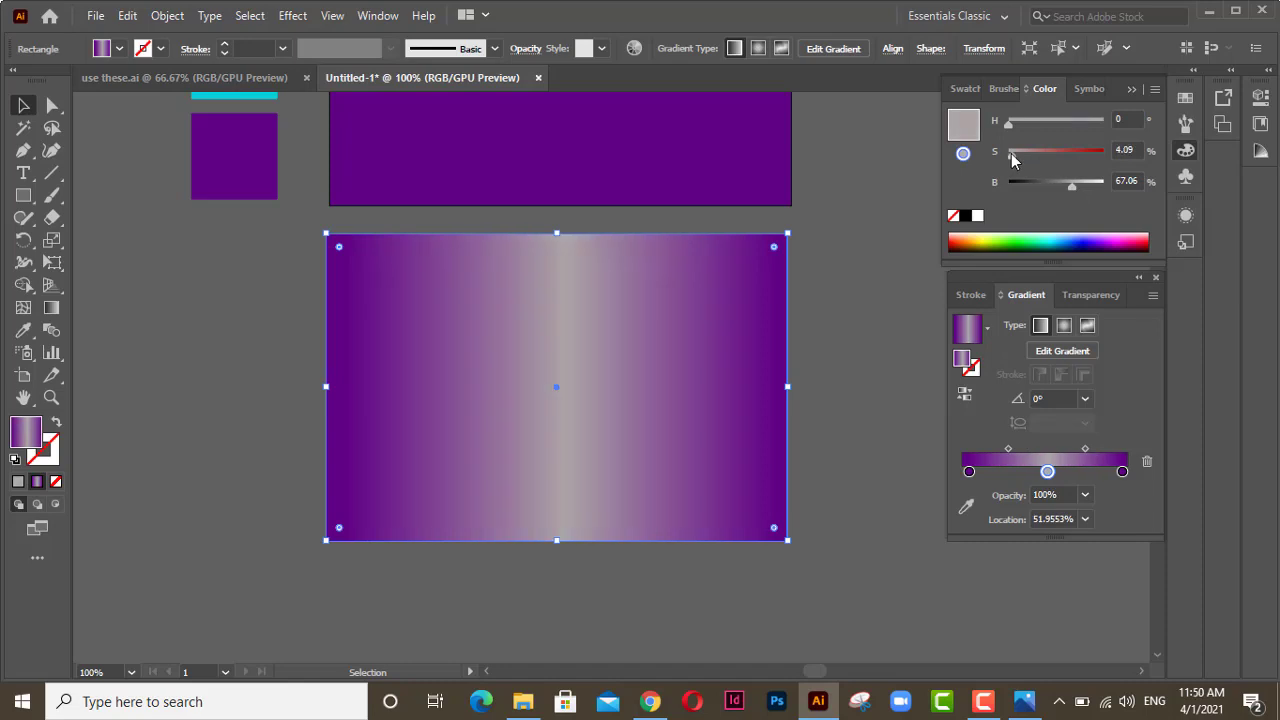
# Step: Shrink the solid purple copy slightly about its centre within the gradient rectangle and bring it to the front
pyautogui.click(788, 232)
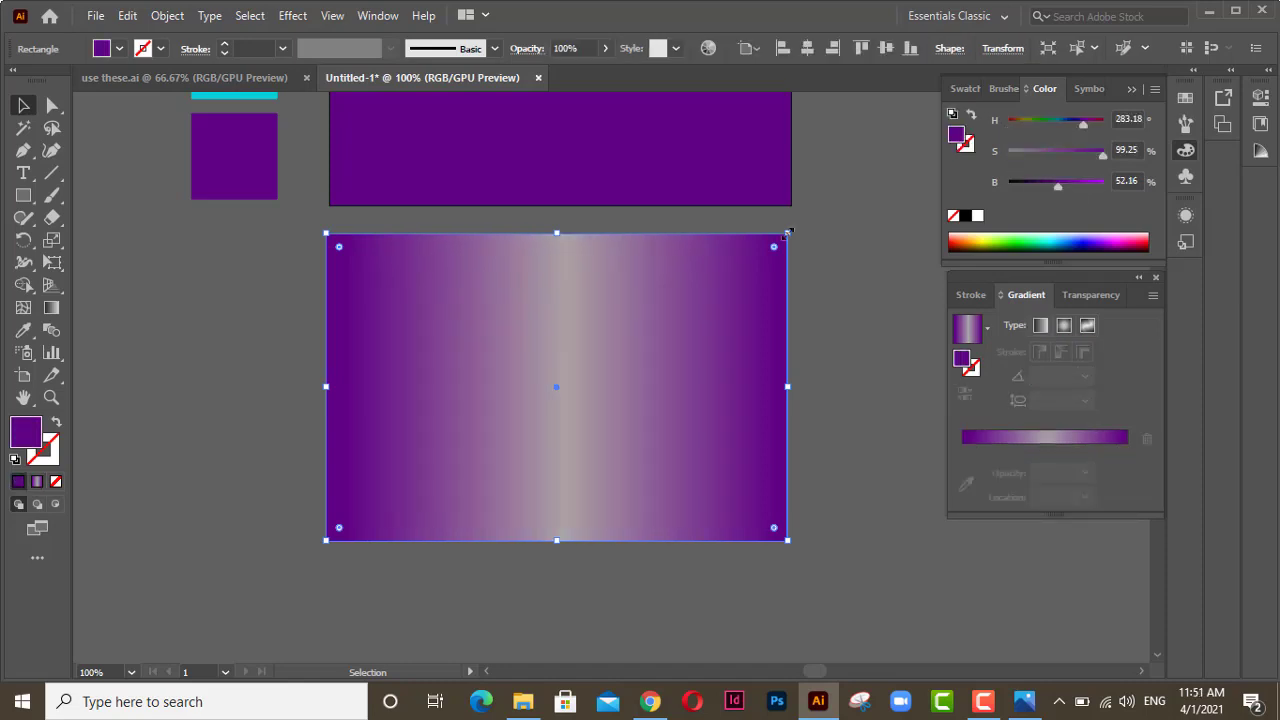
pyautogui.moveTo(788, 232); pyautogui.dragTo(776, 241)
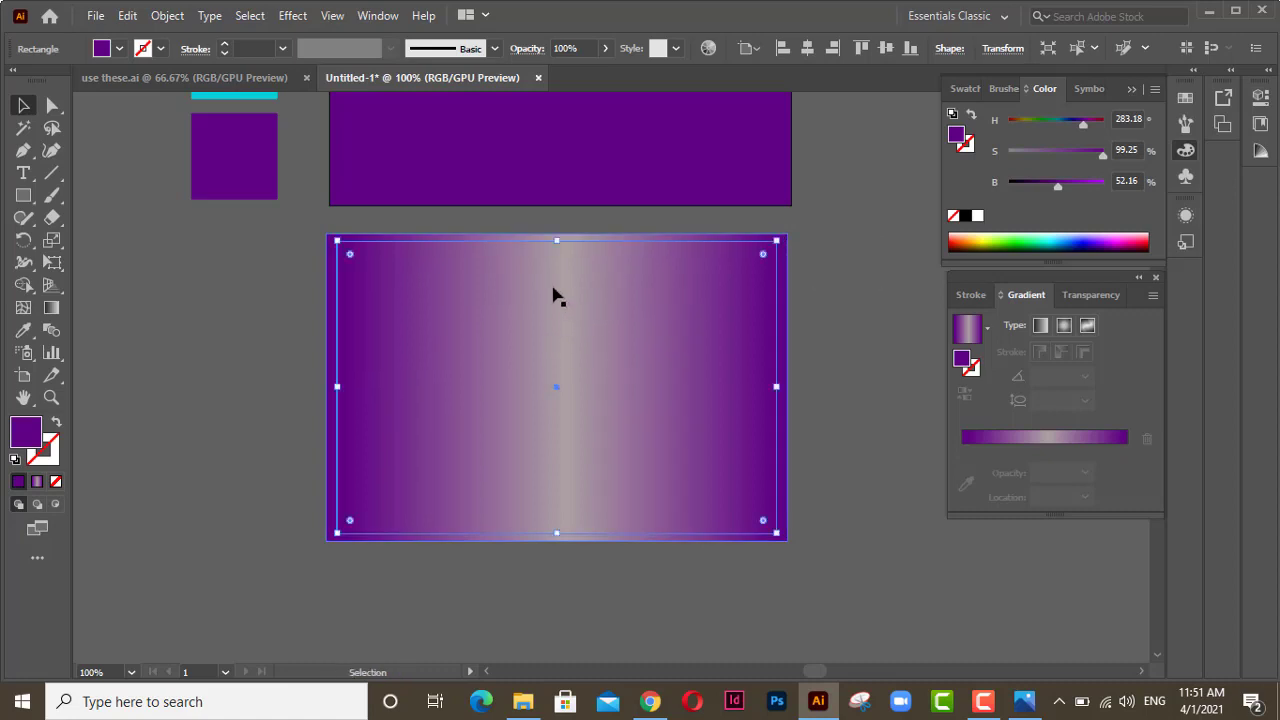
pyautogui.rightClick(577, 293)
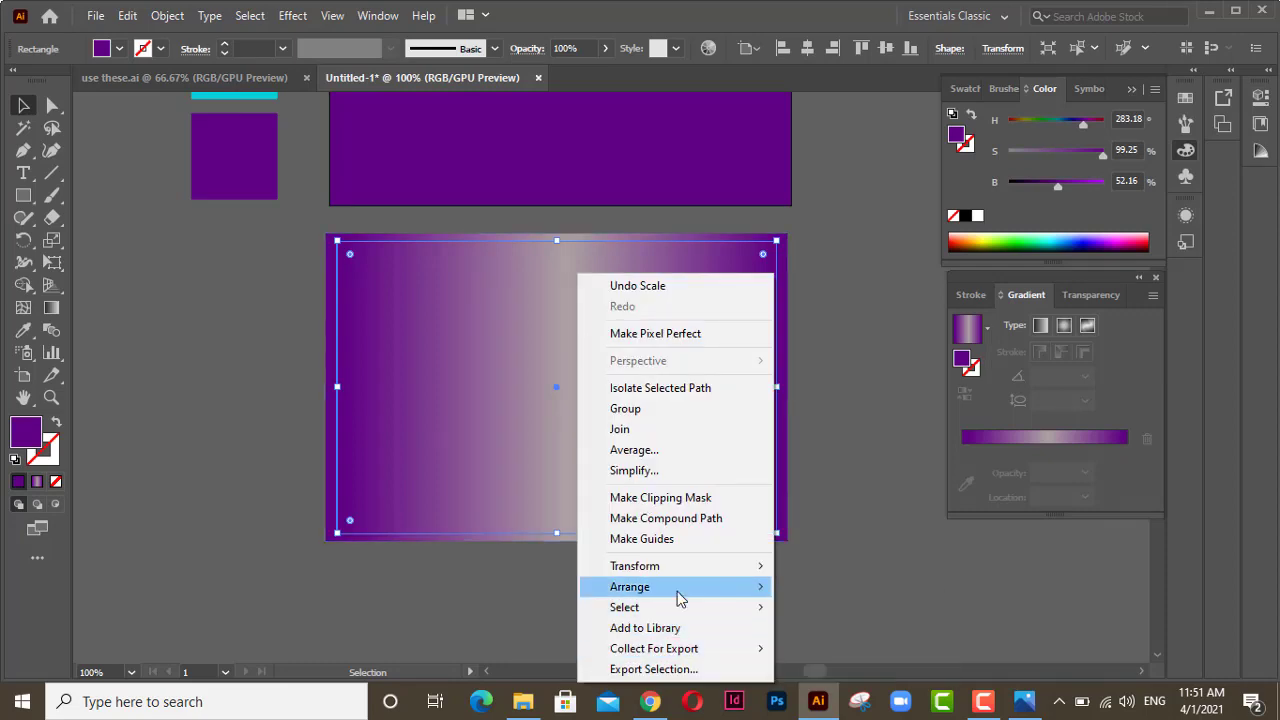
pyautogui.moveTo(680, 590)
pyautogui.click(794, 586)
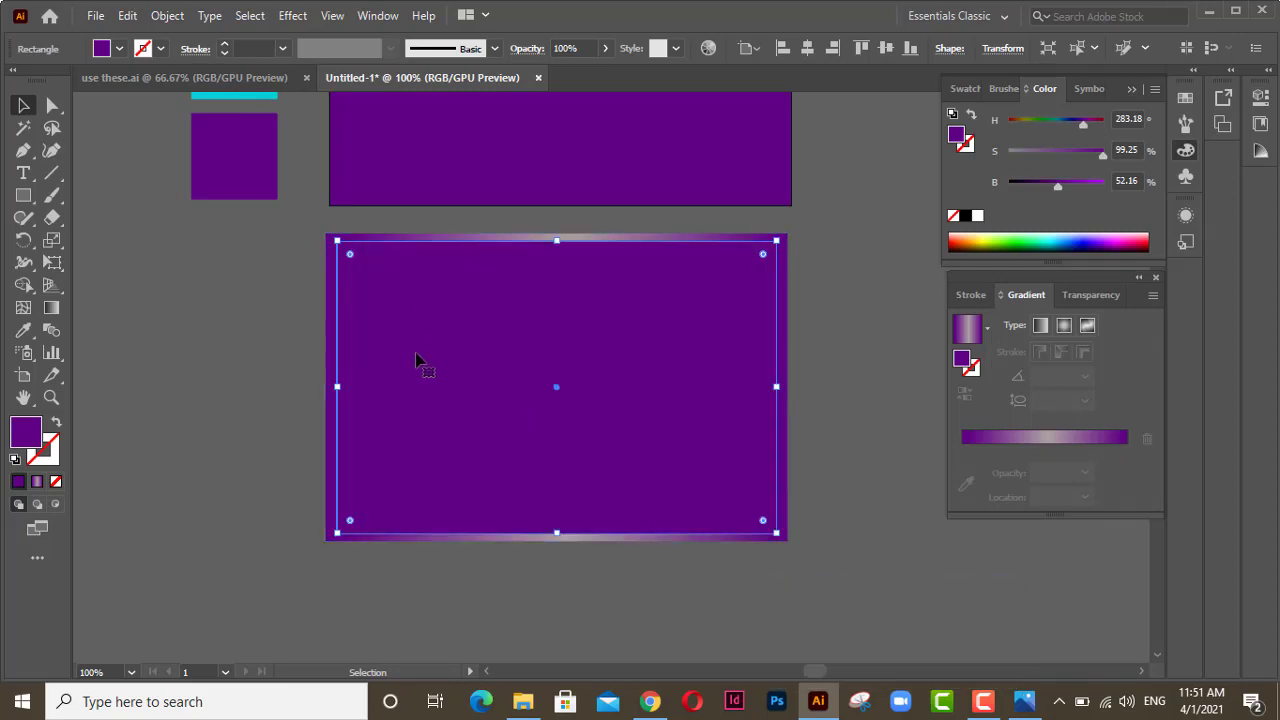
# Step: Subtract the smaller purple rectangle from the gradient rectangle with Pathfinder's Minus Front to leave a thin frame
pyautogui.click(254, 320)
pyautogui.moveTo(214, 275); pyautogui.dragTo(780, 433)
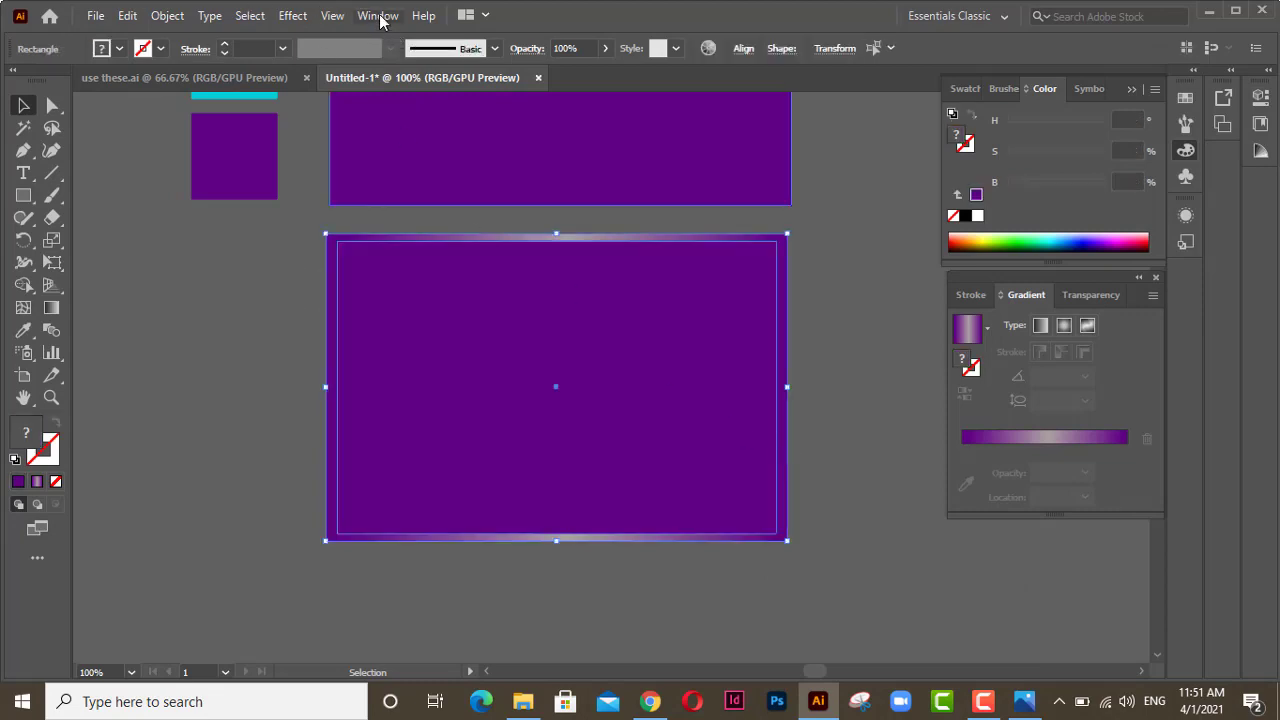
pyautogui.click(379, 16)
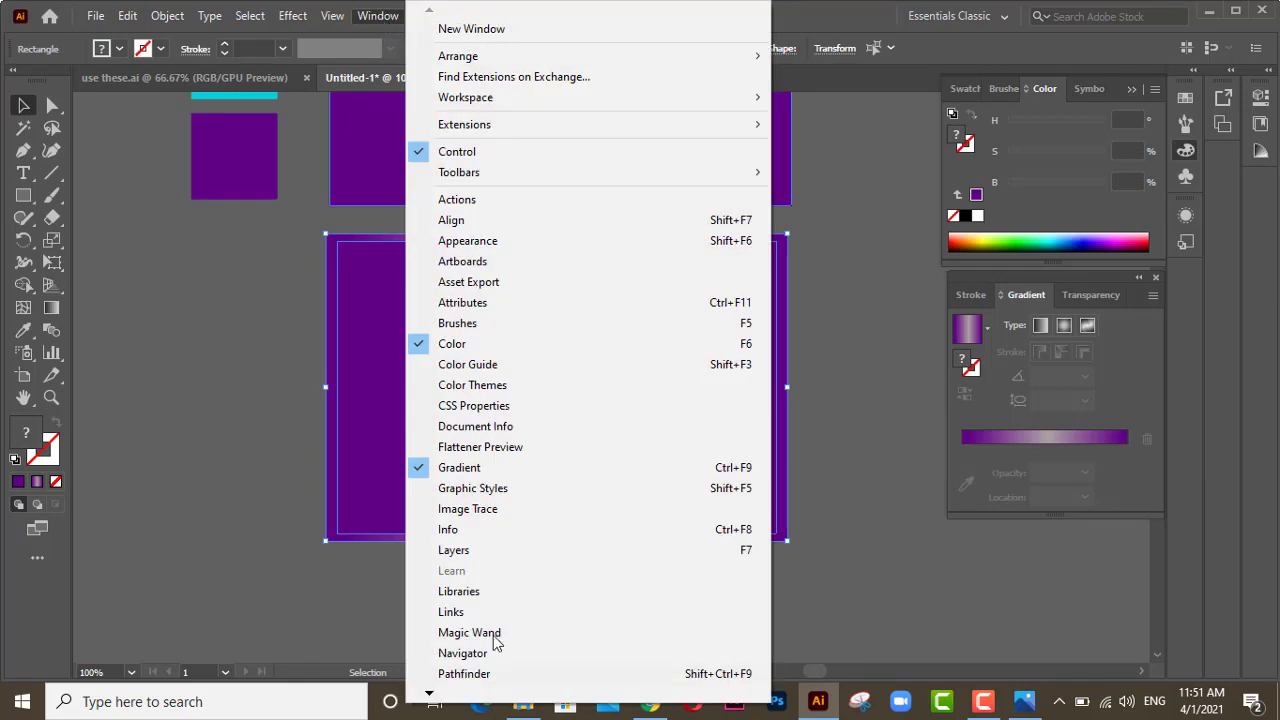
pyautogui.click(492, 674)
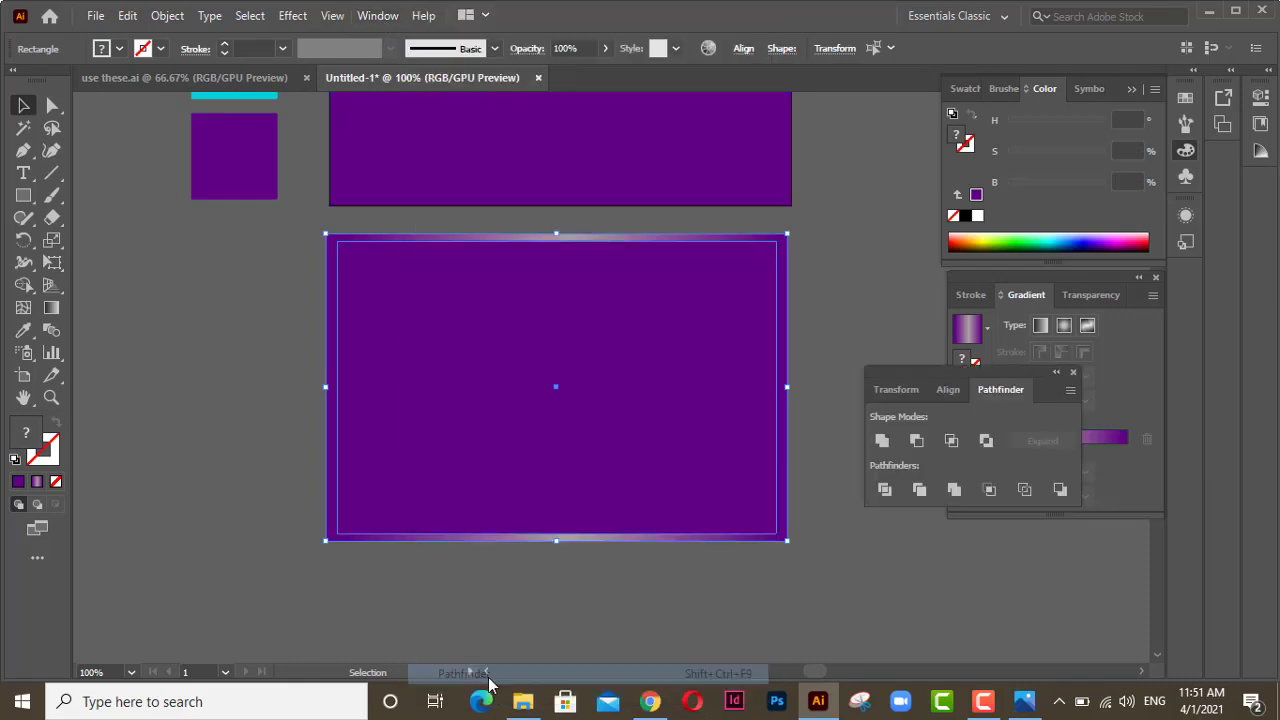
pyautogui.click(918, 445)
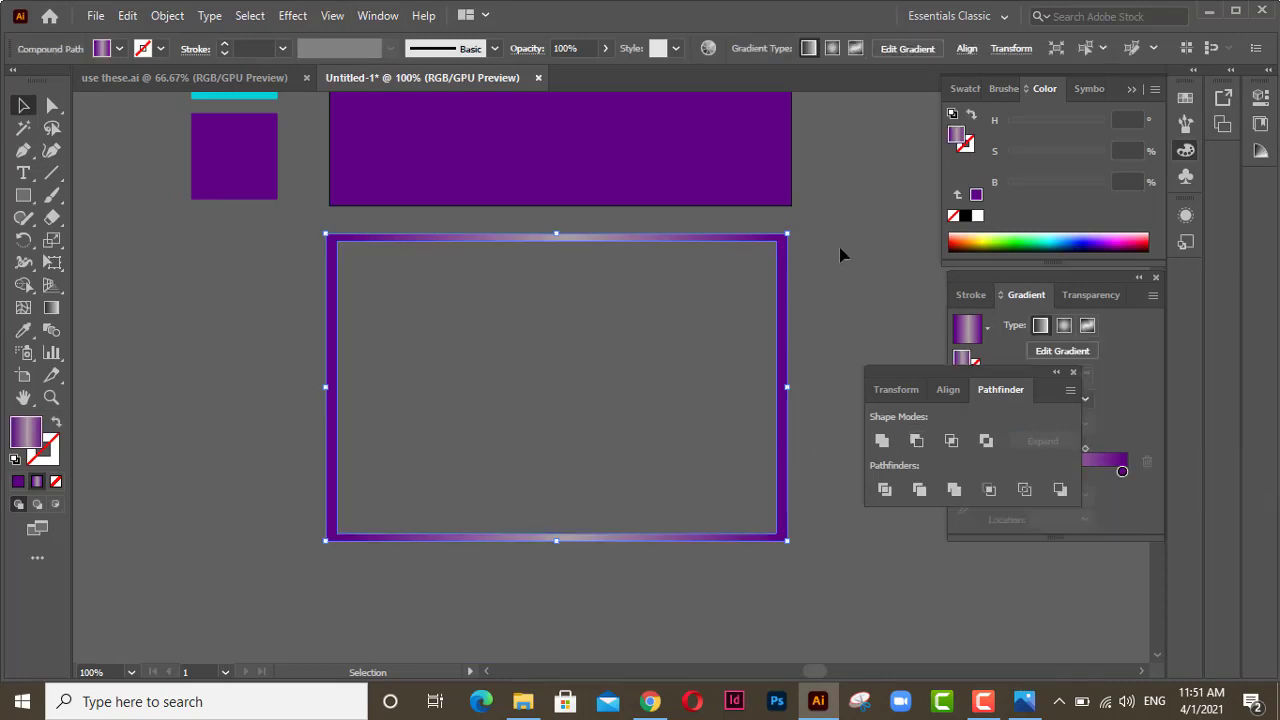
# Step: Move the gradient frame onto the purple rectangle on the artboard, aligning their edges, and close the Pathfinder and Gradient windows
pyautogui.click(751, 266)
pyautogui.moveTo(709, 247); pyautogui.dragTo(632, 298)
pyautogui.scroll(1, 717, 393)
pyautogui.moveTo(643, 354); pyautogui.dragTo(729, 145)
pyautogui.moveTo(680, 391); pyautogui.dragTo(693, 619)
pyautogui.moveTo(605, 381); pyautogui.dragTo(597, 202)
pyautogui.click(550, 126)
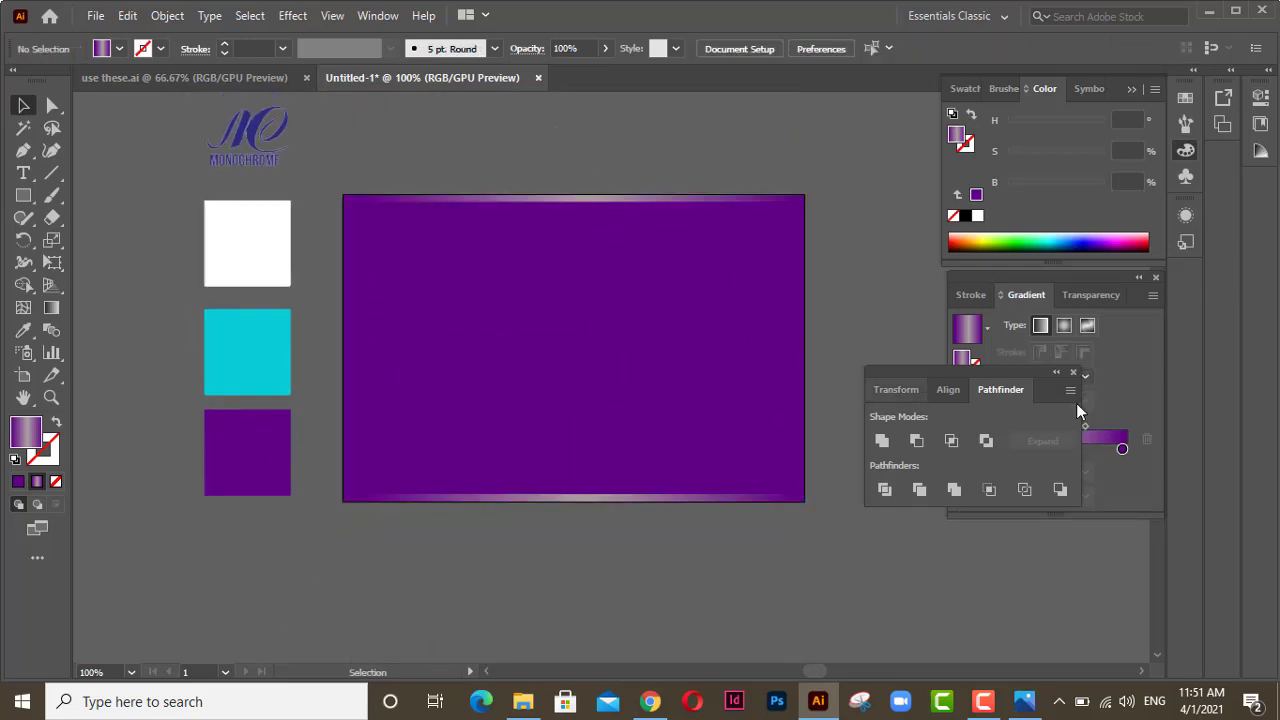
pyautogui.click(1073, 372)
pyautogui.click(1157, 277)
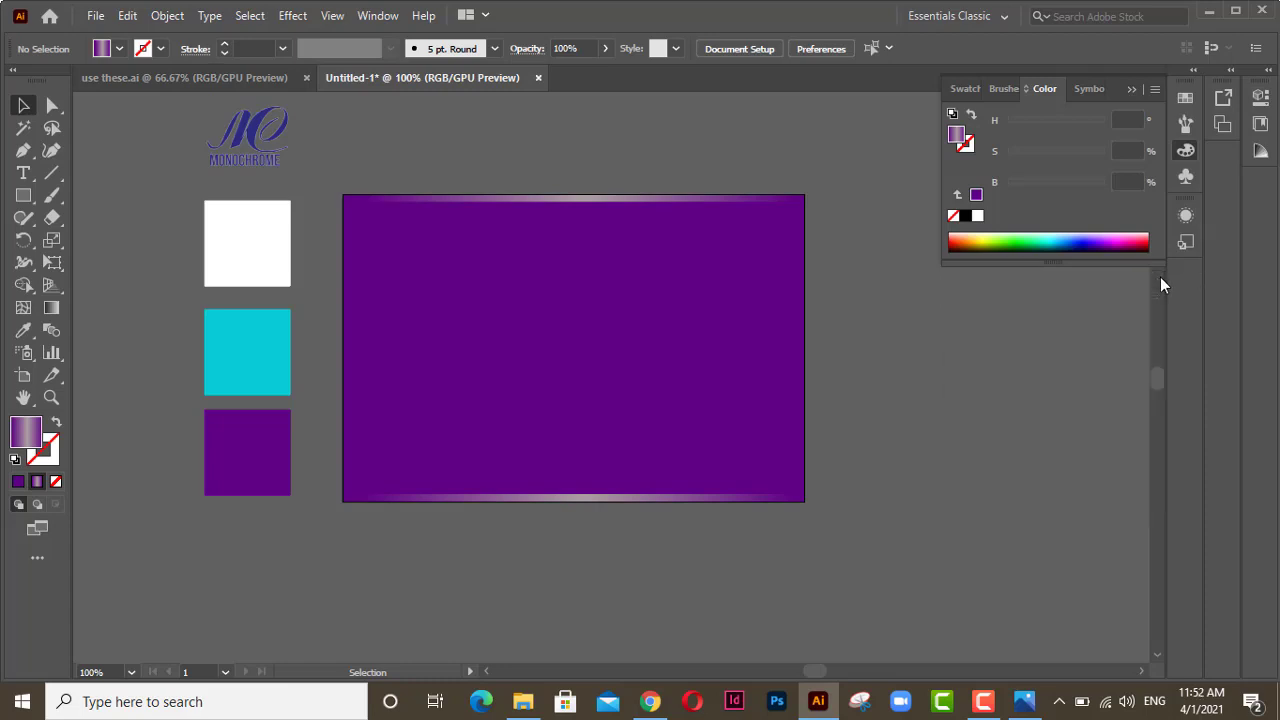
pyautogui.scroll(2, 569, 421)
pyautogui.scroll(-2, 462, 491)
pyautogui.click(469, 300)
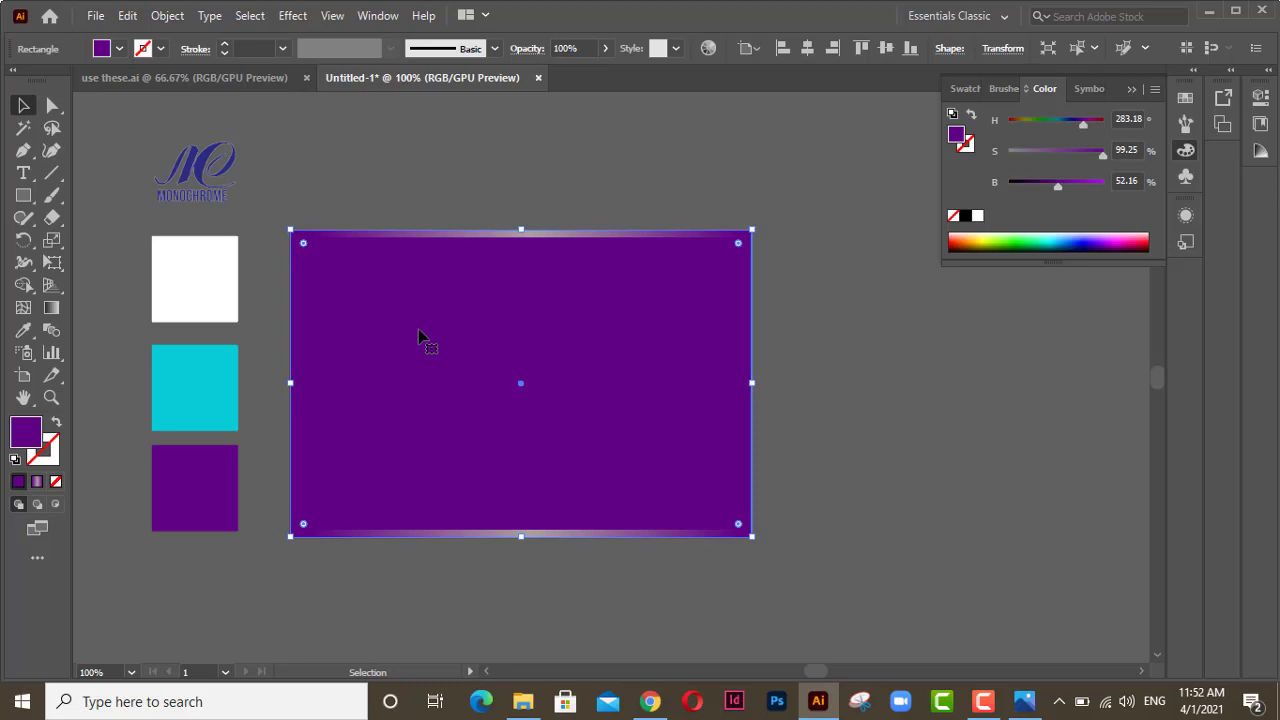
pyautogui.moveTo(418, 338); pyautogui.dragTo(543, 269)
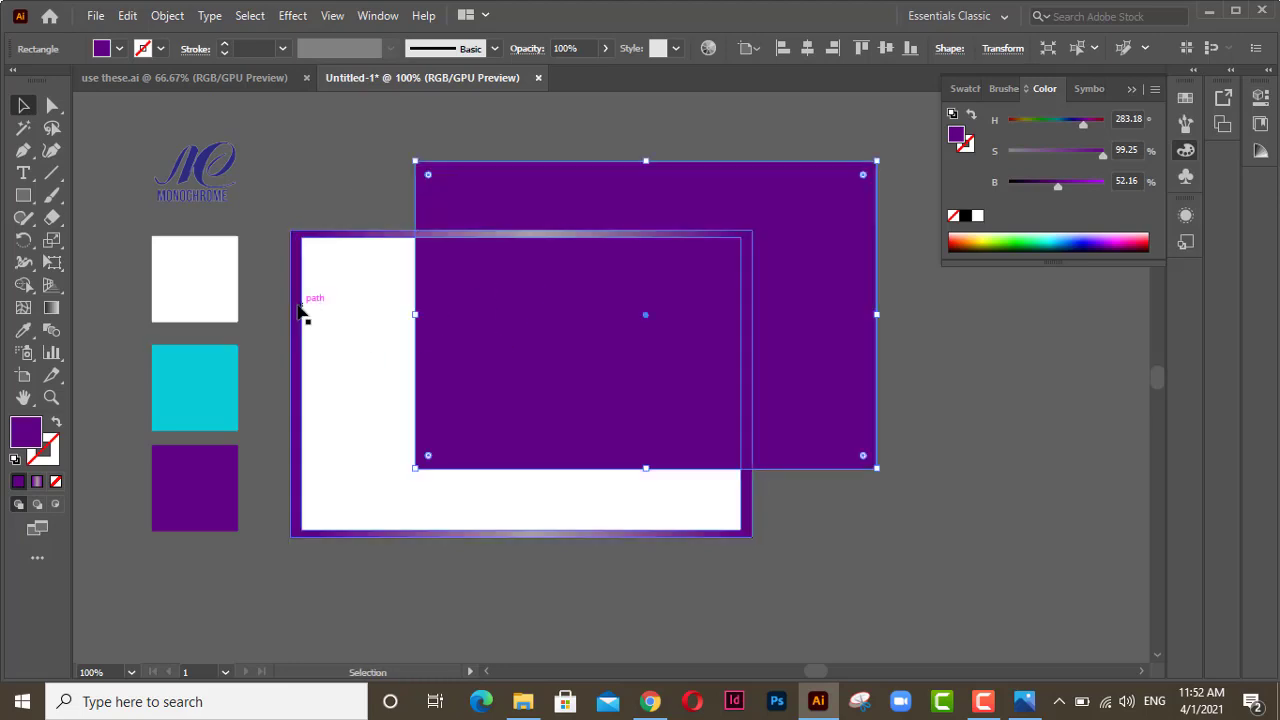
pyautogui.moveTo(299, 313); pyautogui.dragTo(340, 316)
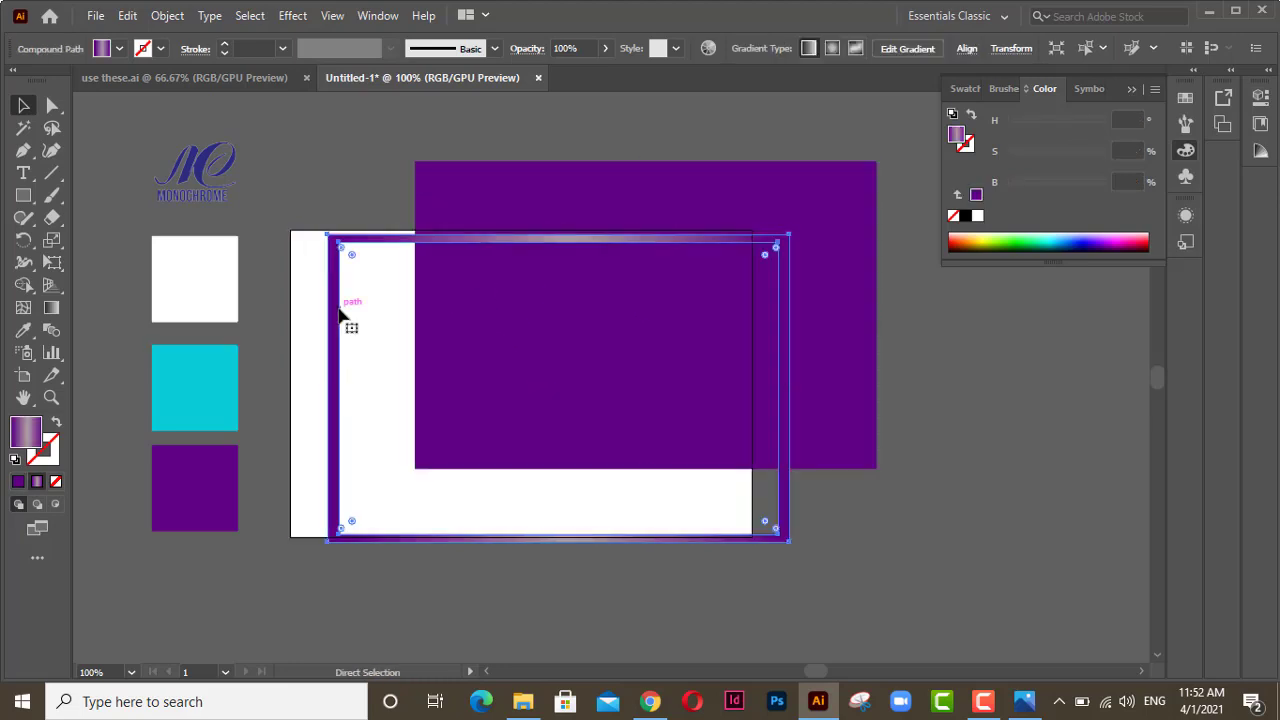
pyautogui.hotkey('ctrl', 'z')
pyautogui.hotkey('ctrl', 'z')
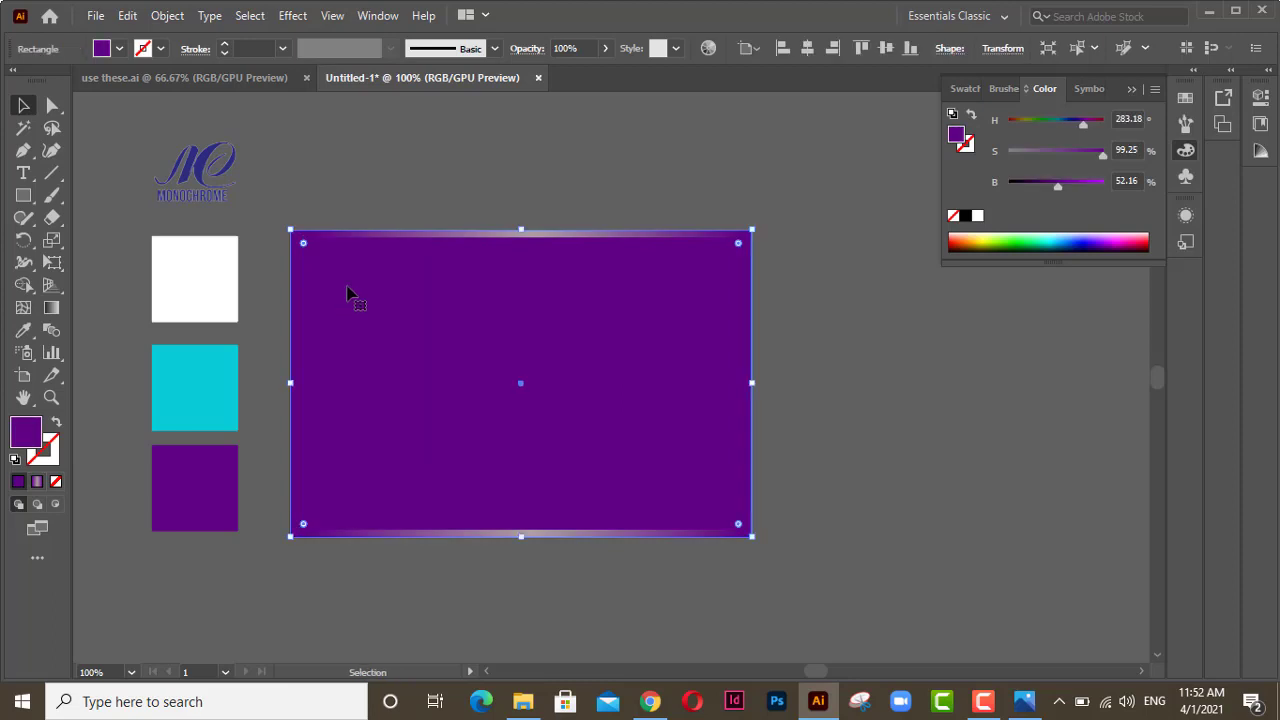
# Step: Lock the purple background rectangle and the gradient frame in place
pyautogui.click(360, 178)
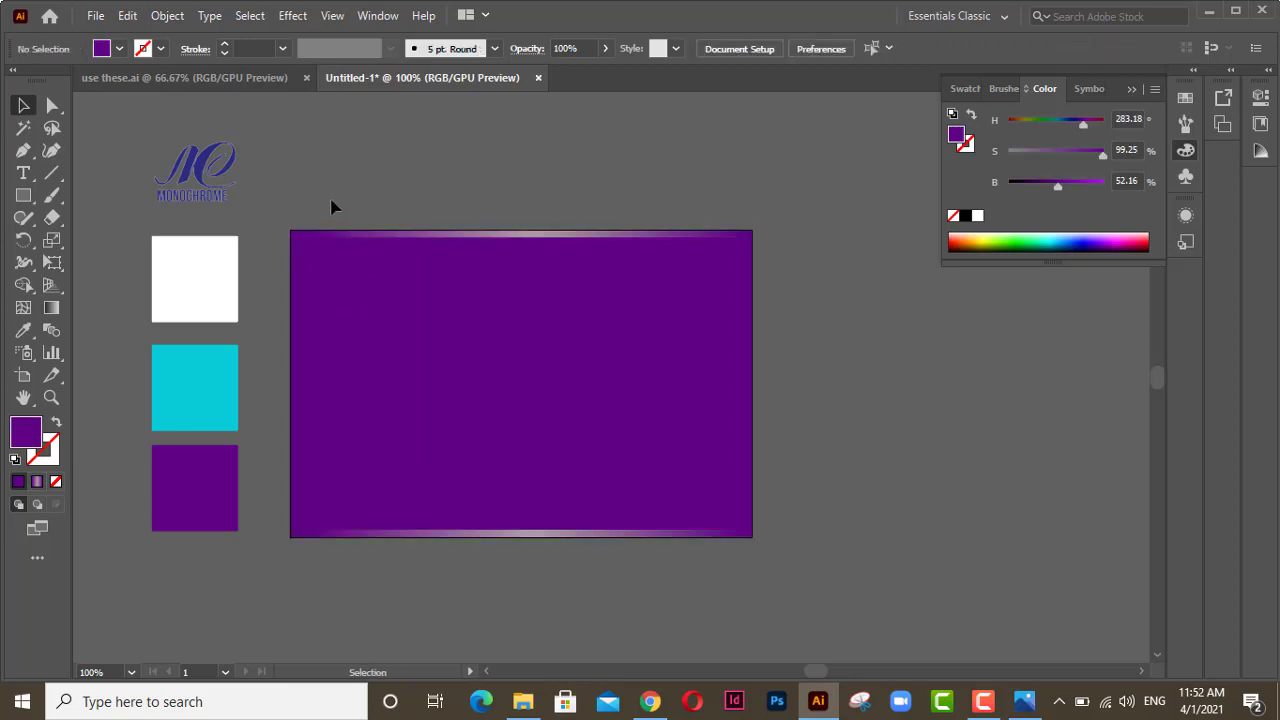
pyautogui.click(458, 292)
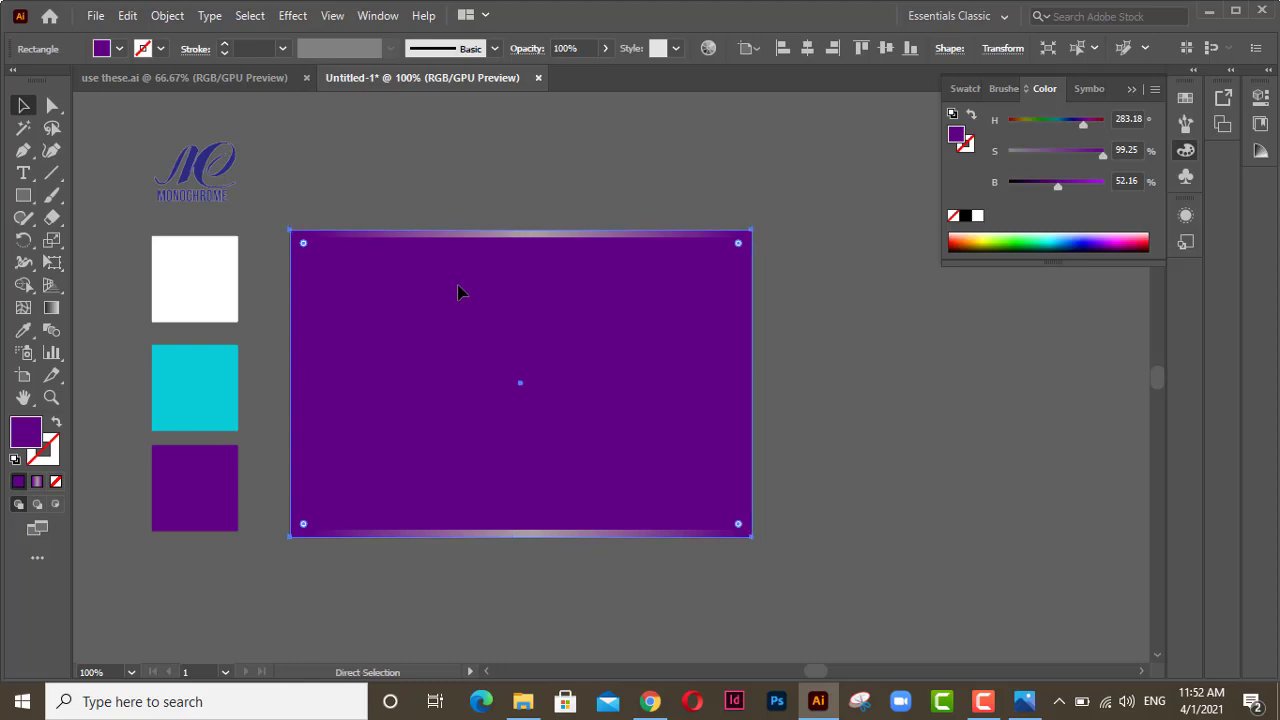
pyautogui.hotkey('ctrl', 'shift', 'a')
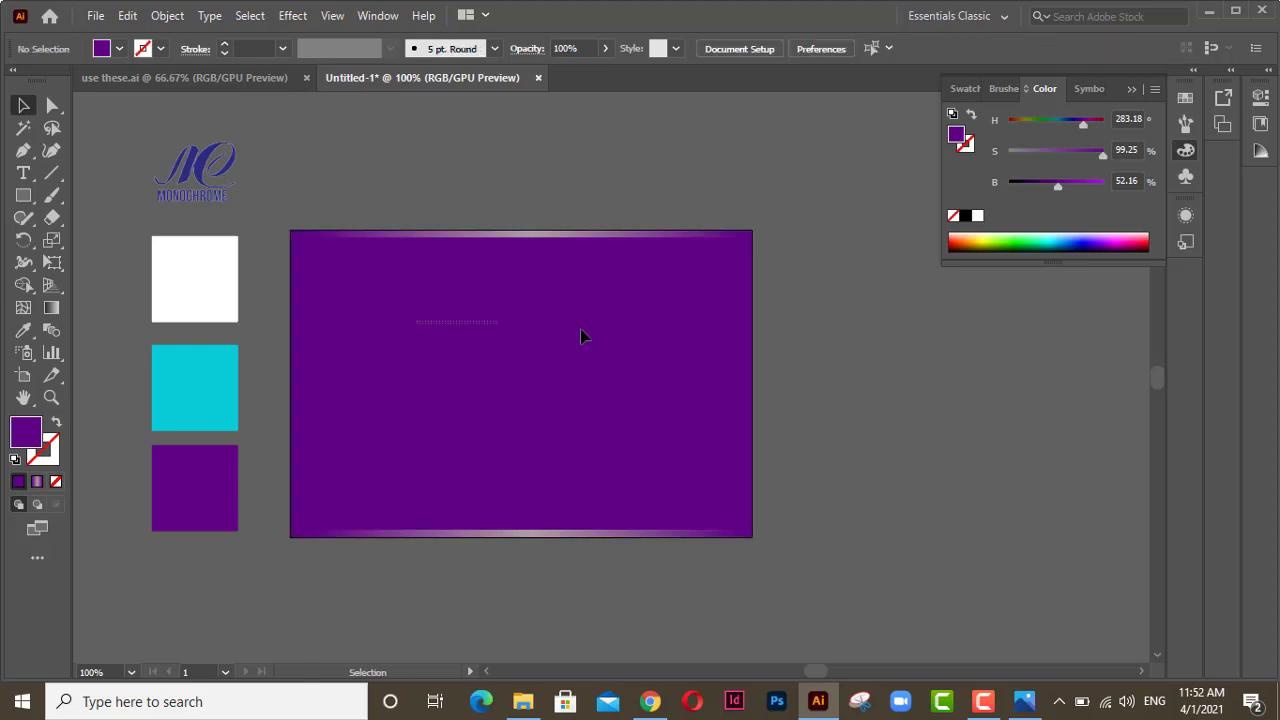
pyautogui.moveTo(457, 338); pyautogui.dragTo(512, 380)
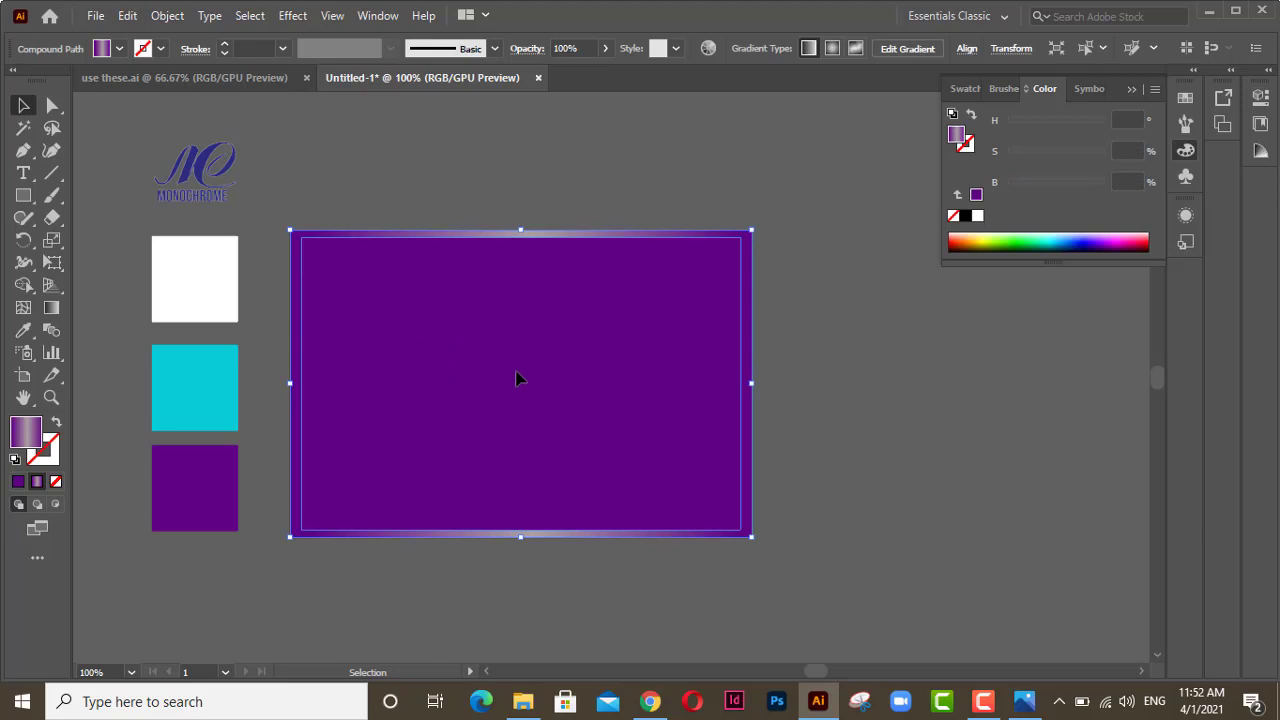
pyautogui.hotkey('ctrl', 'shift', 'a')
# Step: Draw a closed Pen shape curving from the artboard's top-right corner to the bottom edge, about 80 px from the bottom-right corner
pyautogui.click(23, 150)
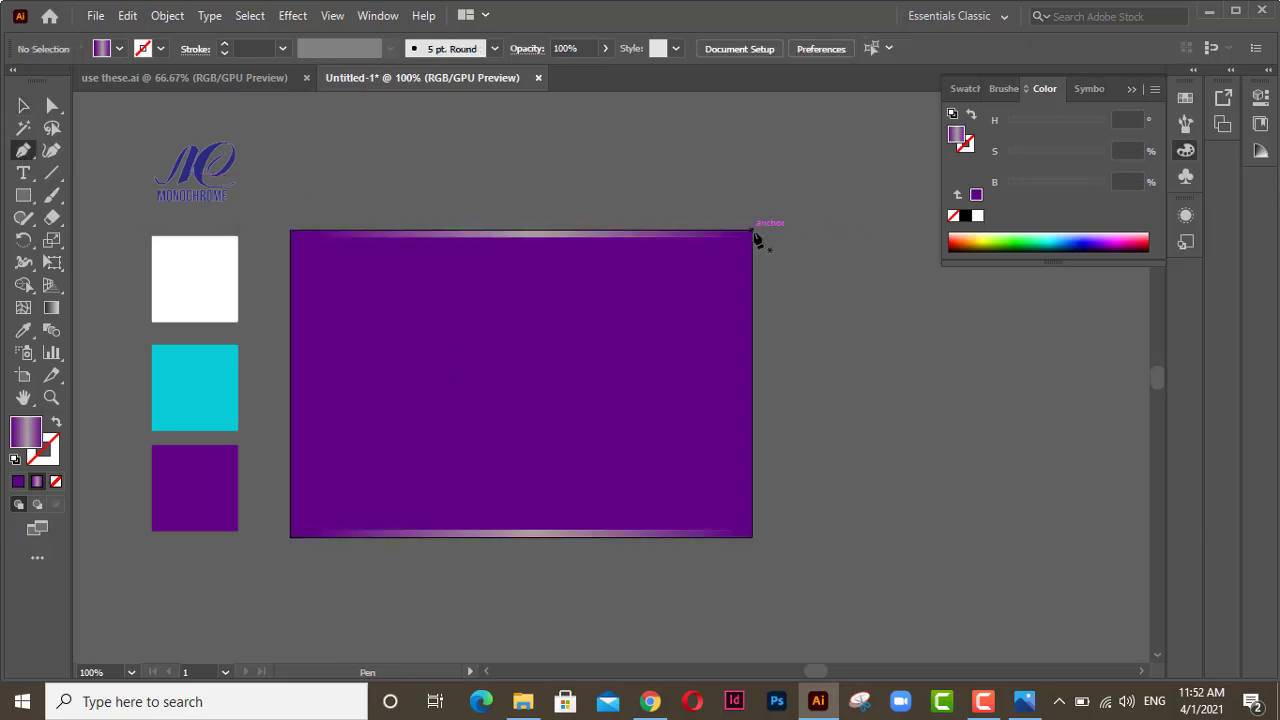
pyautogui.click(753, 233)
pyautogui.scroll(-3, 480, 330)
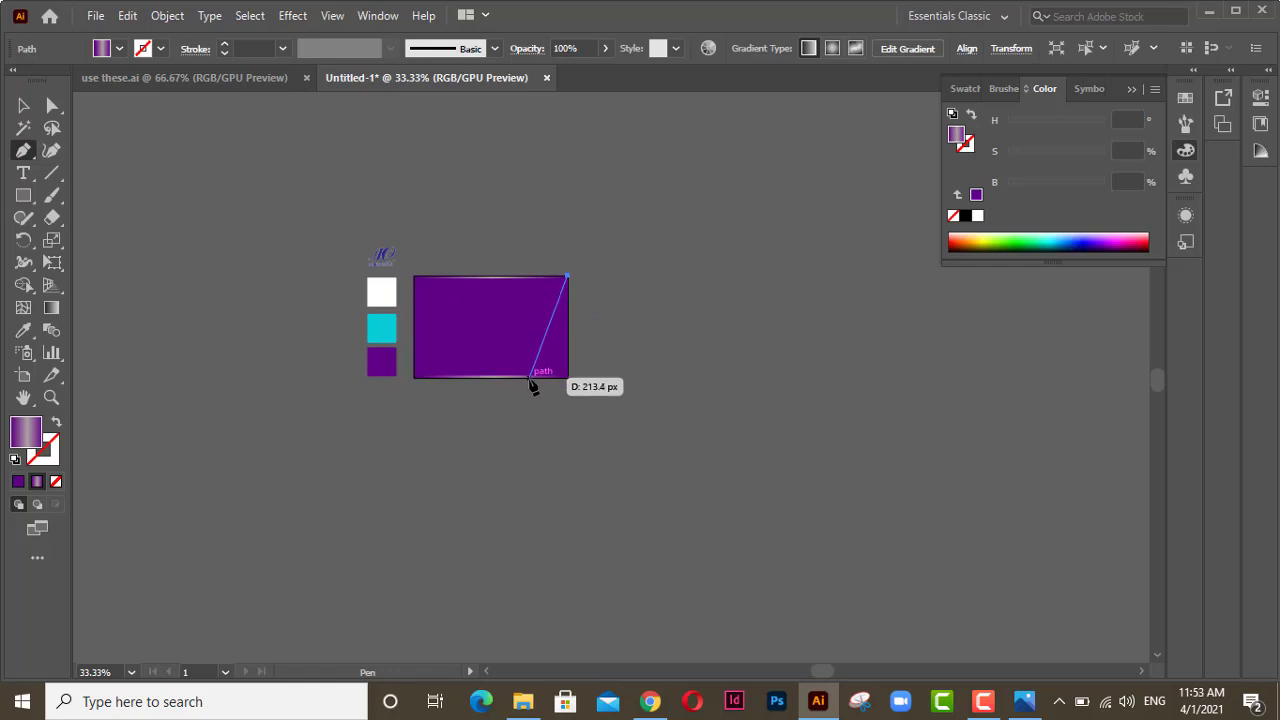
pyautogui.moveTo(526, 378); pyautogui.dragTo(526, 464)
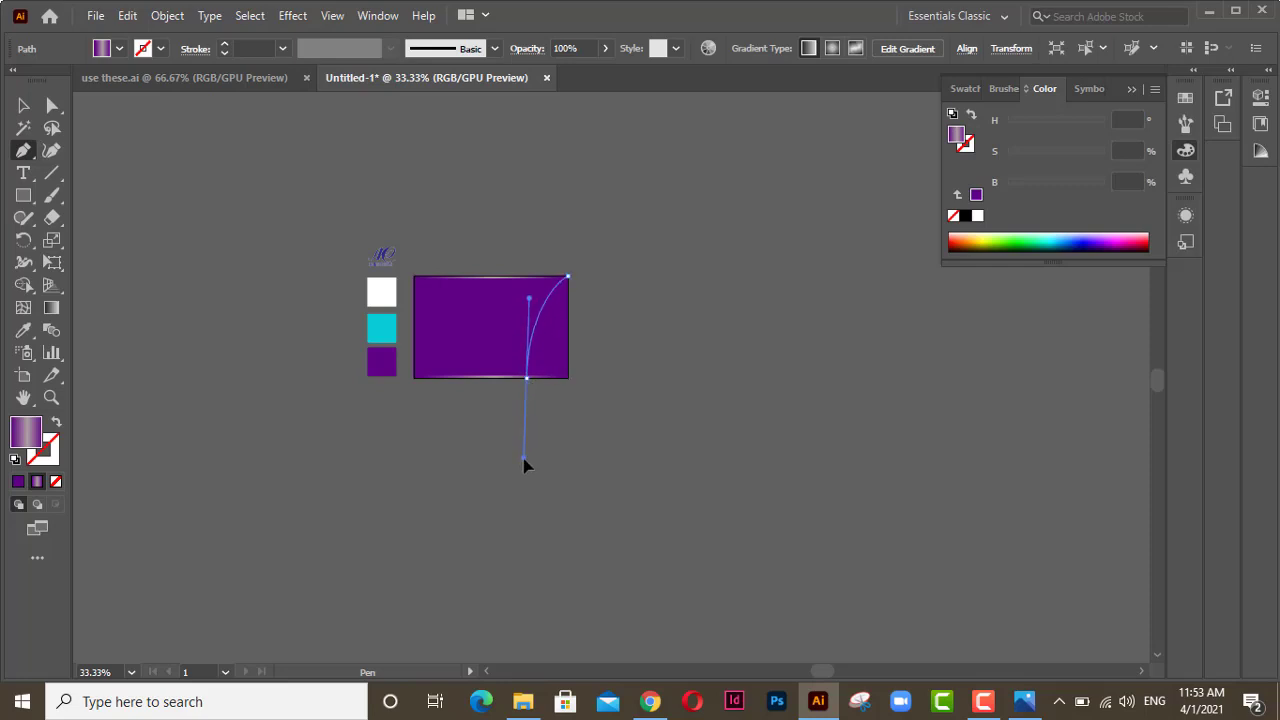
pyautogui.moveTo(526, 464); pyautogui.dragTo(524, 462)
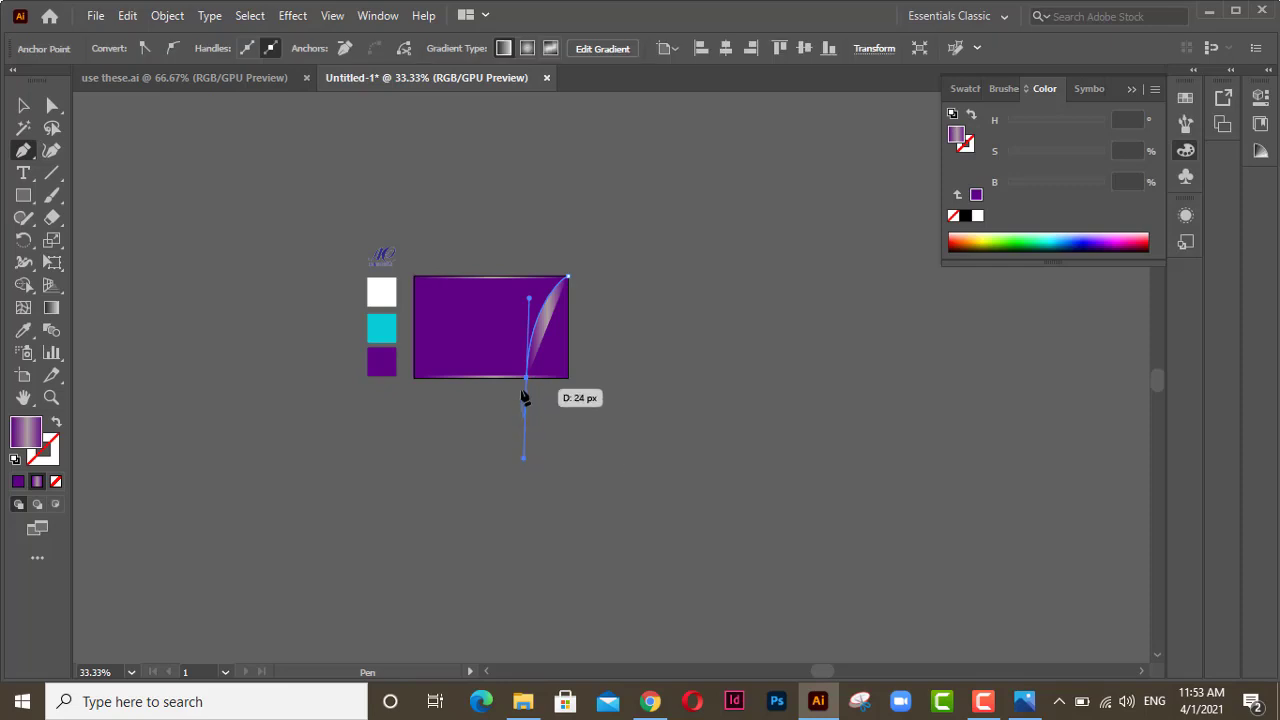
pyautogui.click(527, 379)
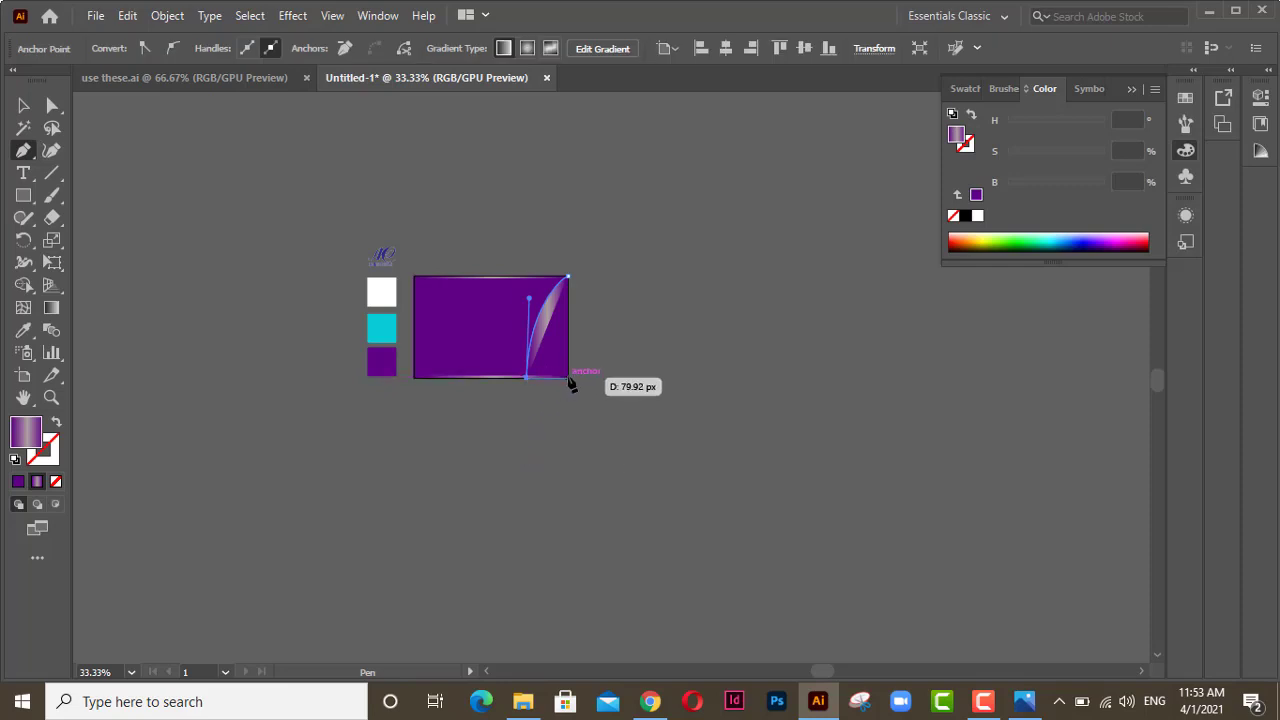
pyautogui.click(568, 377)
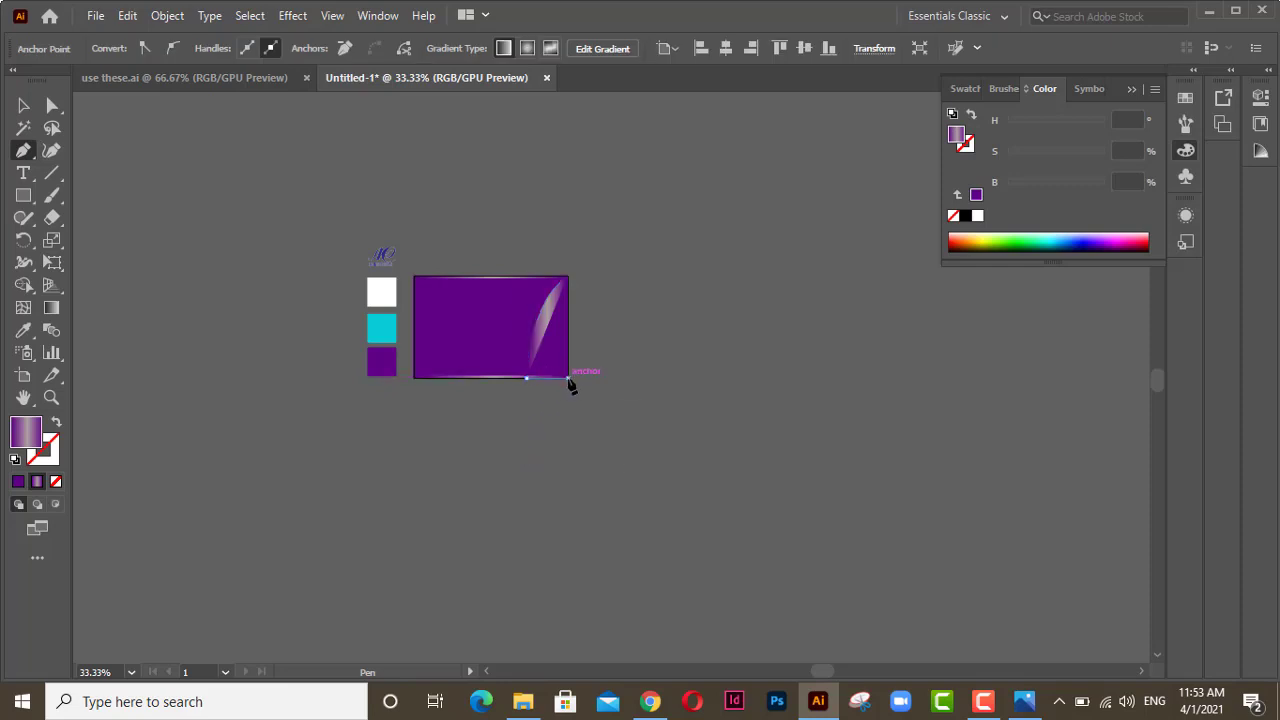
pyautogui.click(568, 277)
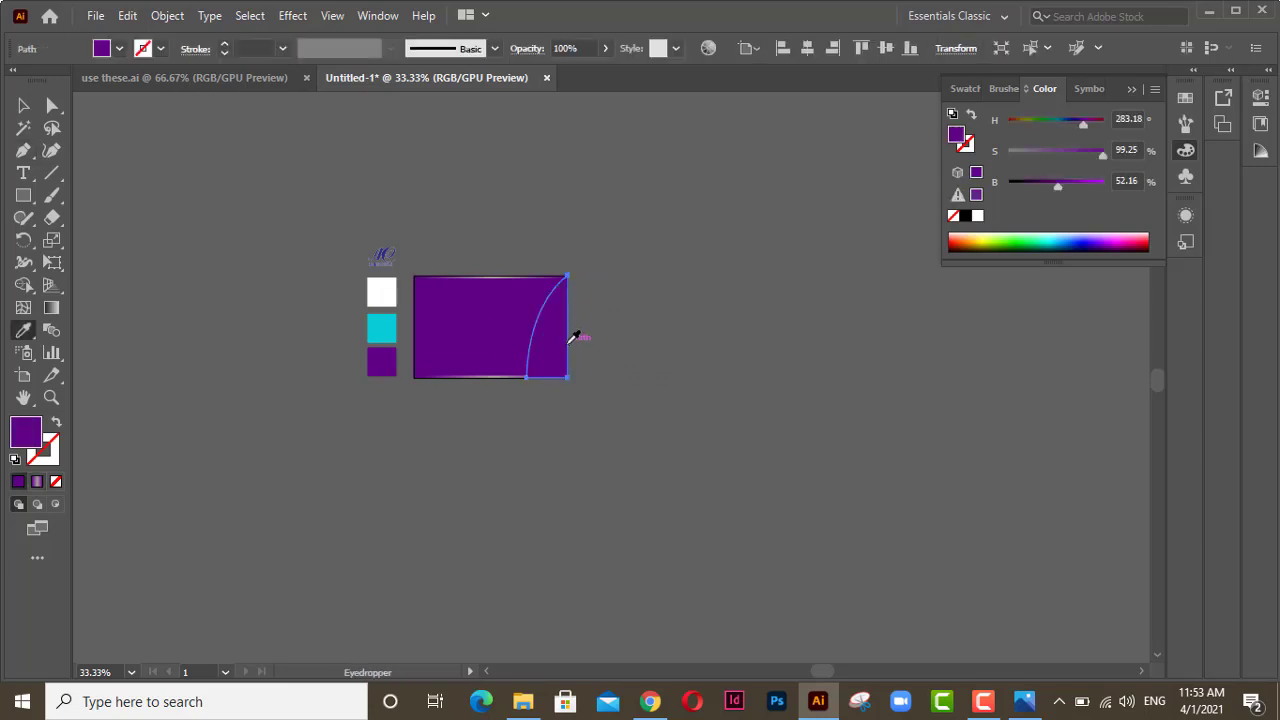
# Step: Fill the curved corner shape with the cyan sampled from the prepared colour square
pyautogui.press('v')
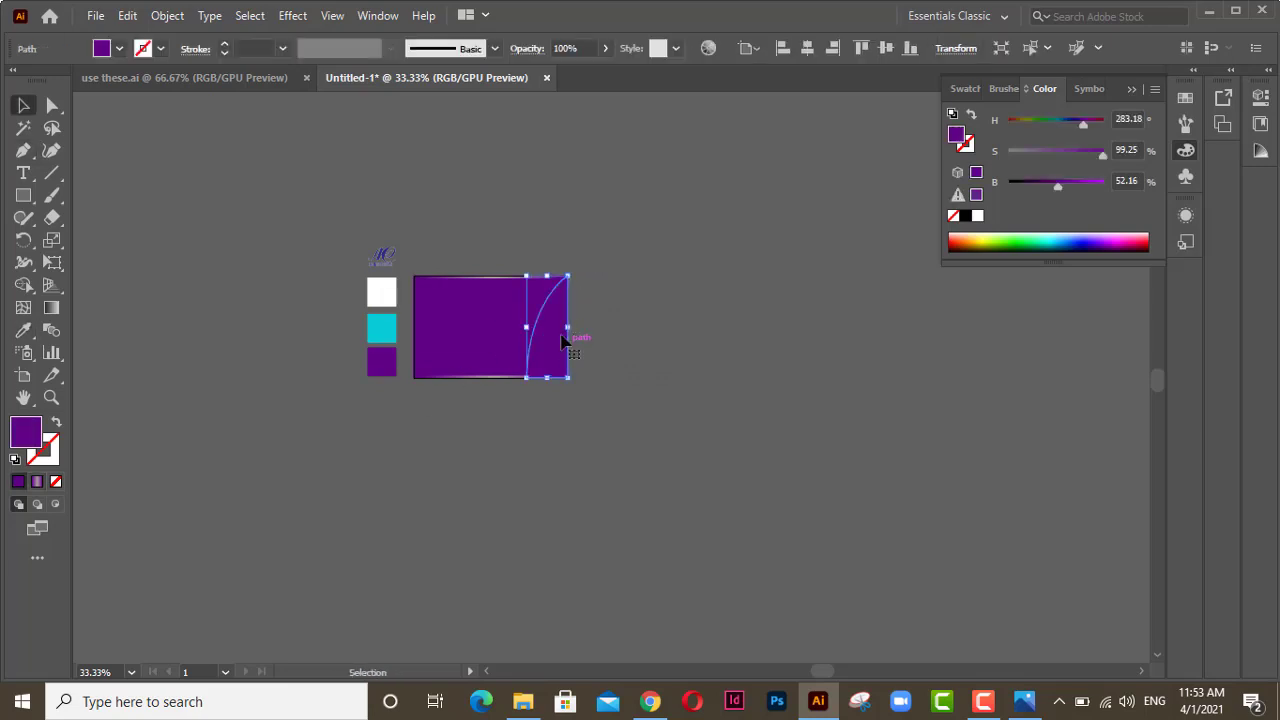
pyautogui.press('i')
pyautogui.click(392, 321)
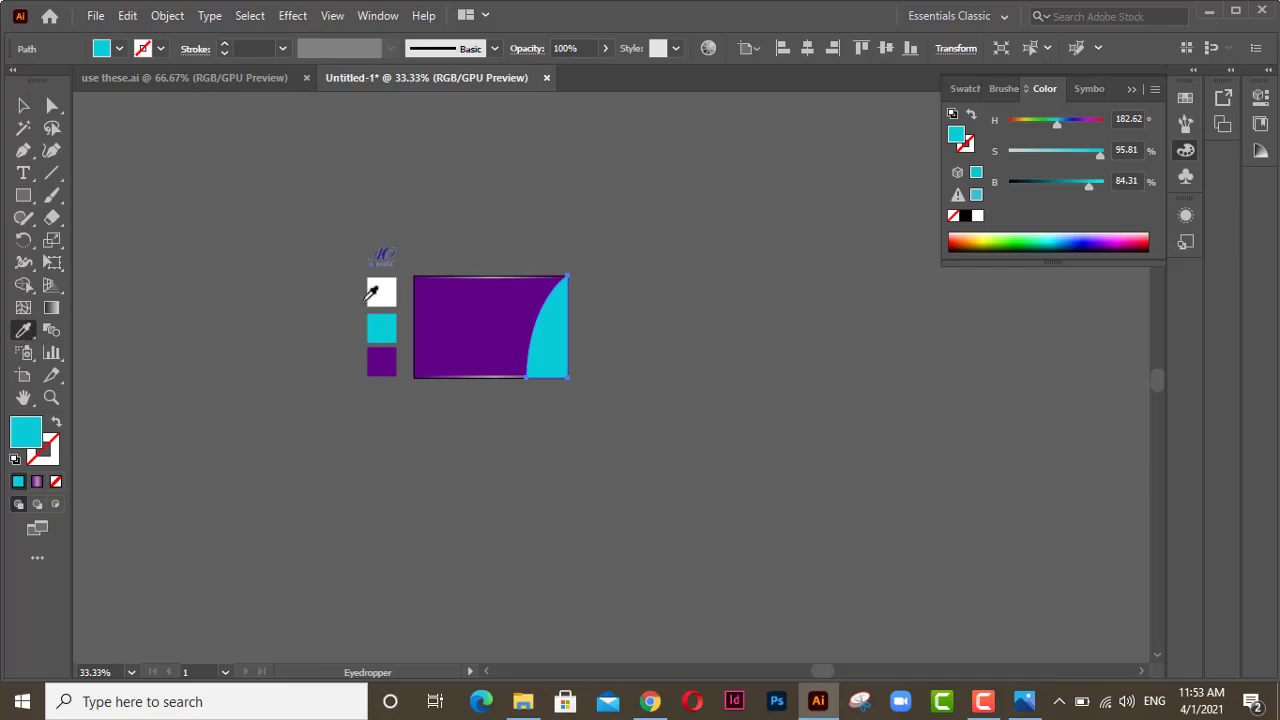
pyautogui.press('v')
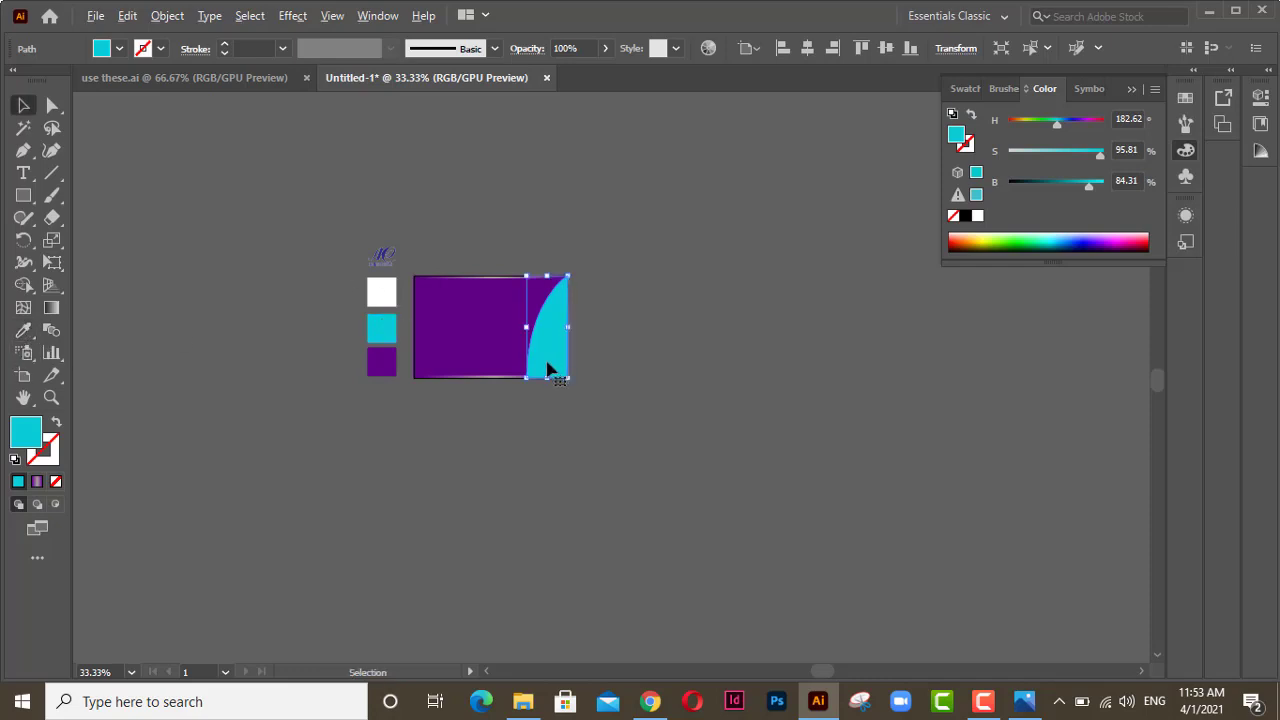
# Step: Draw a circle about 73 px across overlapping the upper part of the cyan curve's edge
pyautogui.scroll(3, 547, 363)
pyautogui.press('space')
pyautogui.moveTo(407, 265); pyautogui.dragTo(562, 346)
pyautogui.scroll(1, 583, 402)
pyautogui.press('space')
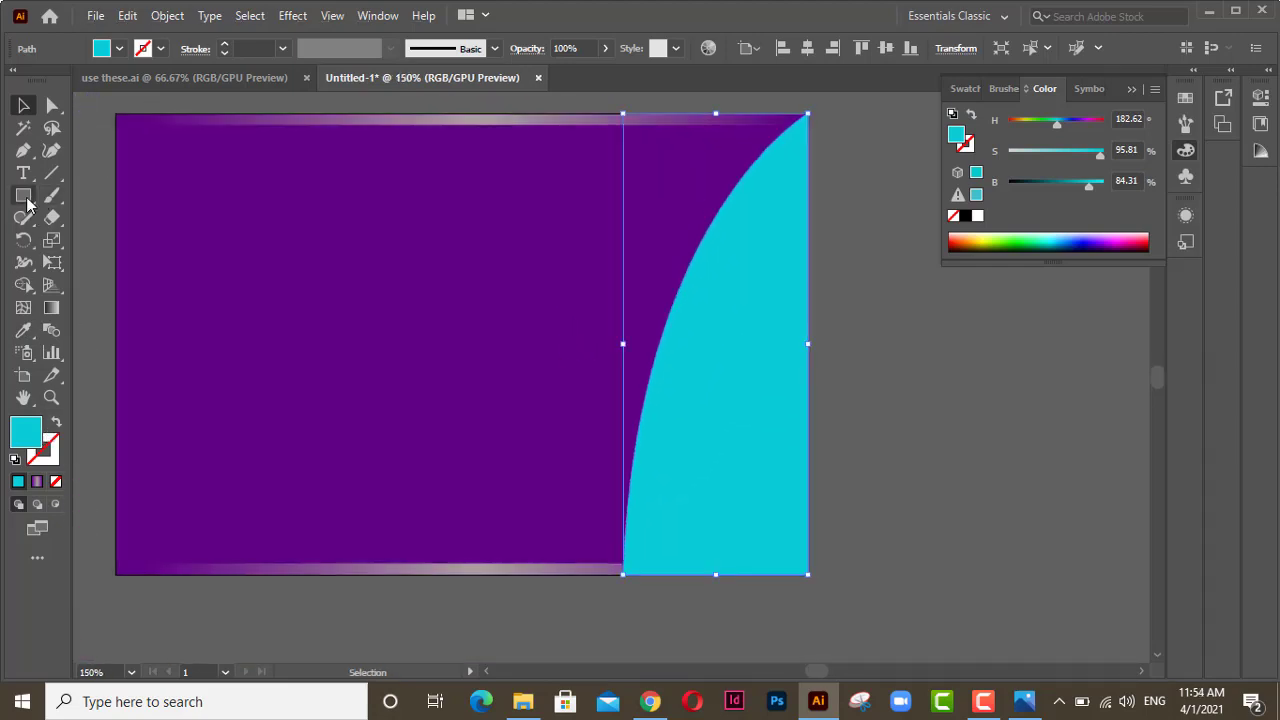
pyautogui.moveTo(23, 195); pyautogui.dragTo(149, 236)
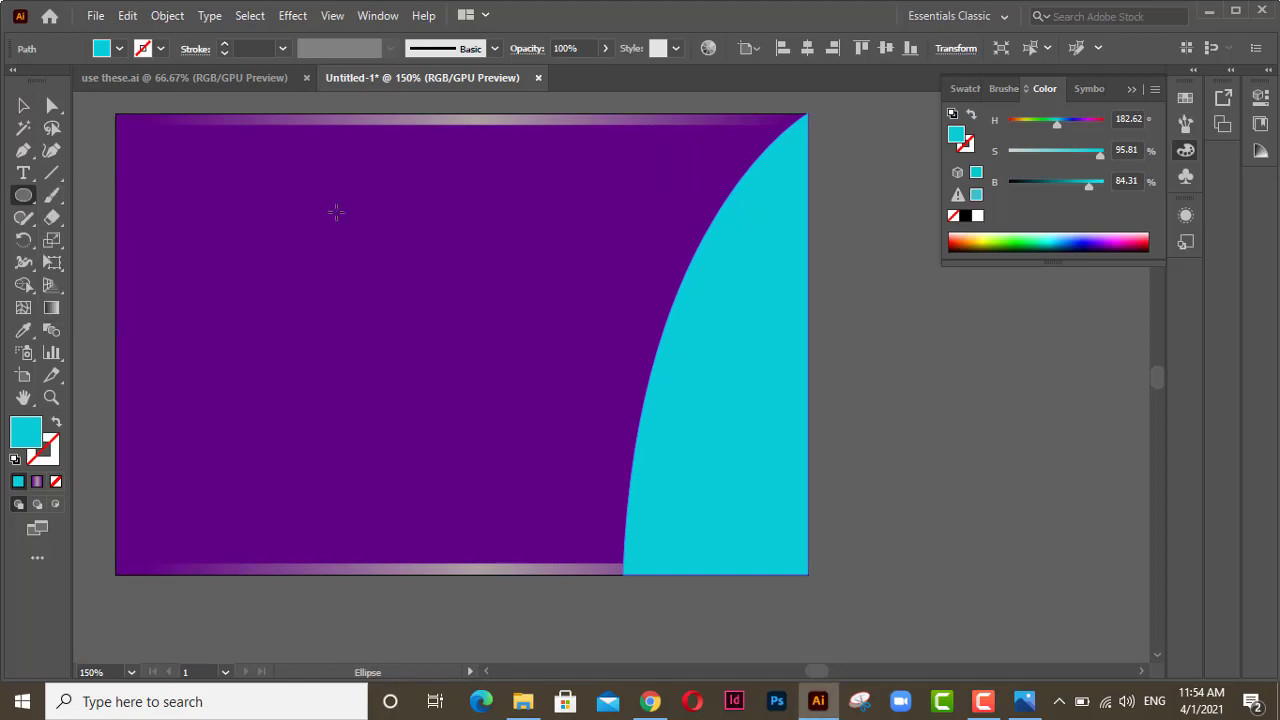
pyautogui.moveTo(604, 160); pyautogui.dragTo(773, 305)
pyautogui.press('v')
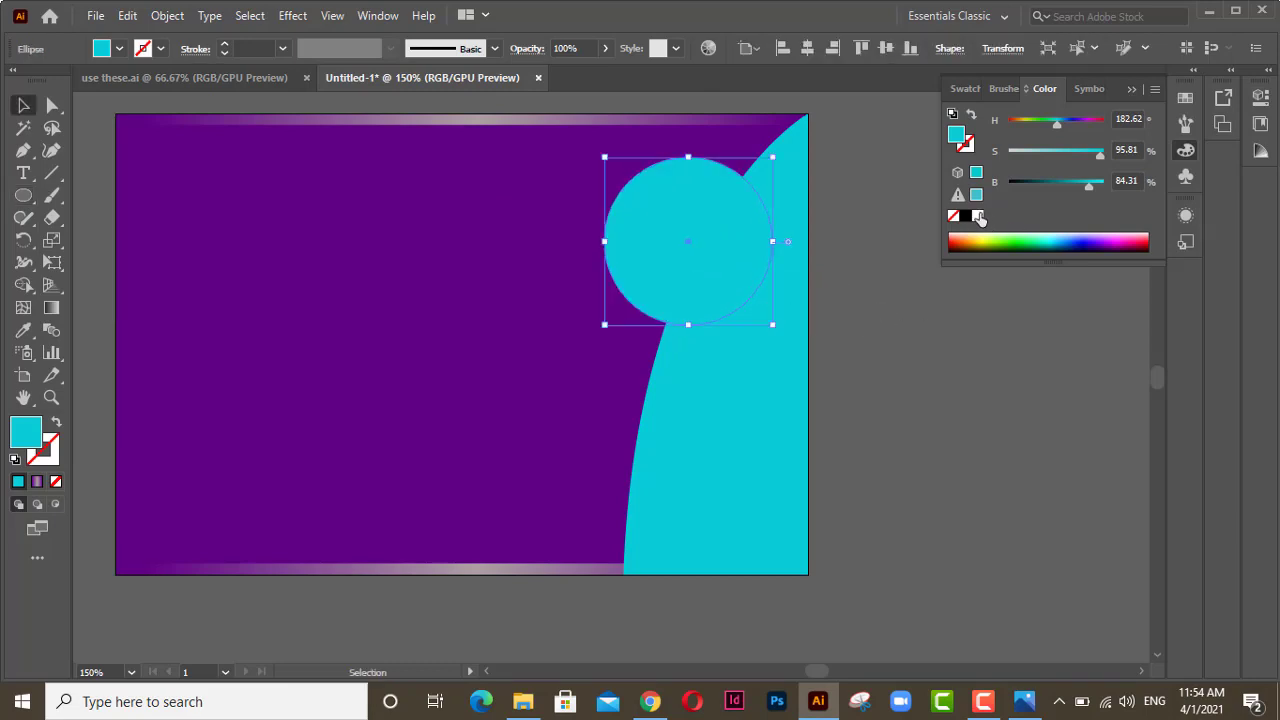
# Step: Fill the circle white and place a duplicate of it beside the artboard's right edge
pyautogui.click(979, 216)
pyautogui.click(870, 350)
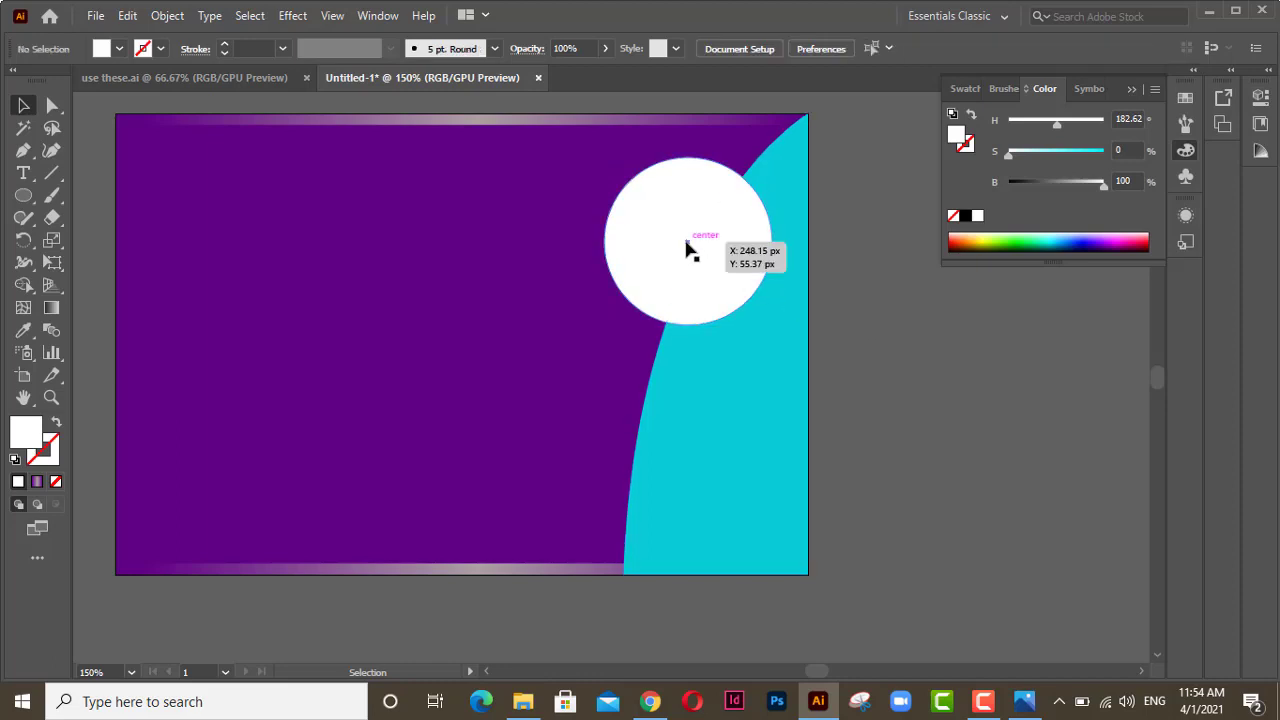
pyautogui.moveTo(690, 247); pyautogui.dragTo(983, 388)
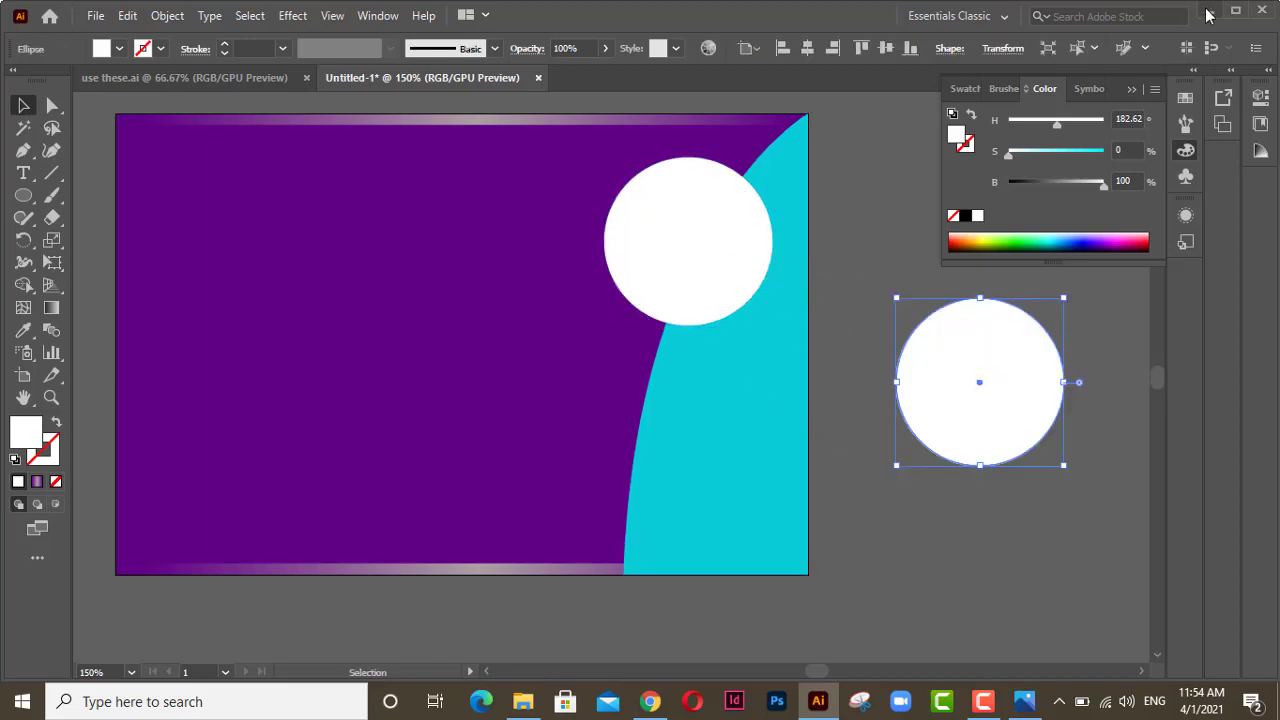
# Step: Place the pleasant-kid-embracing-mother photo from the Downloads folder into the document and embed it
pyautogui.click(1209, 11)
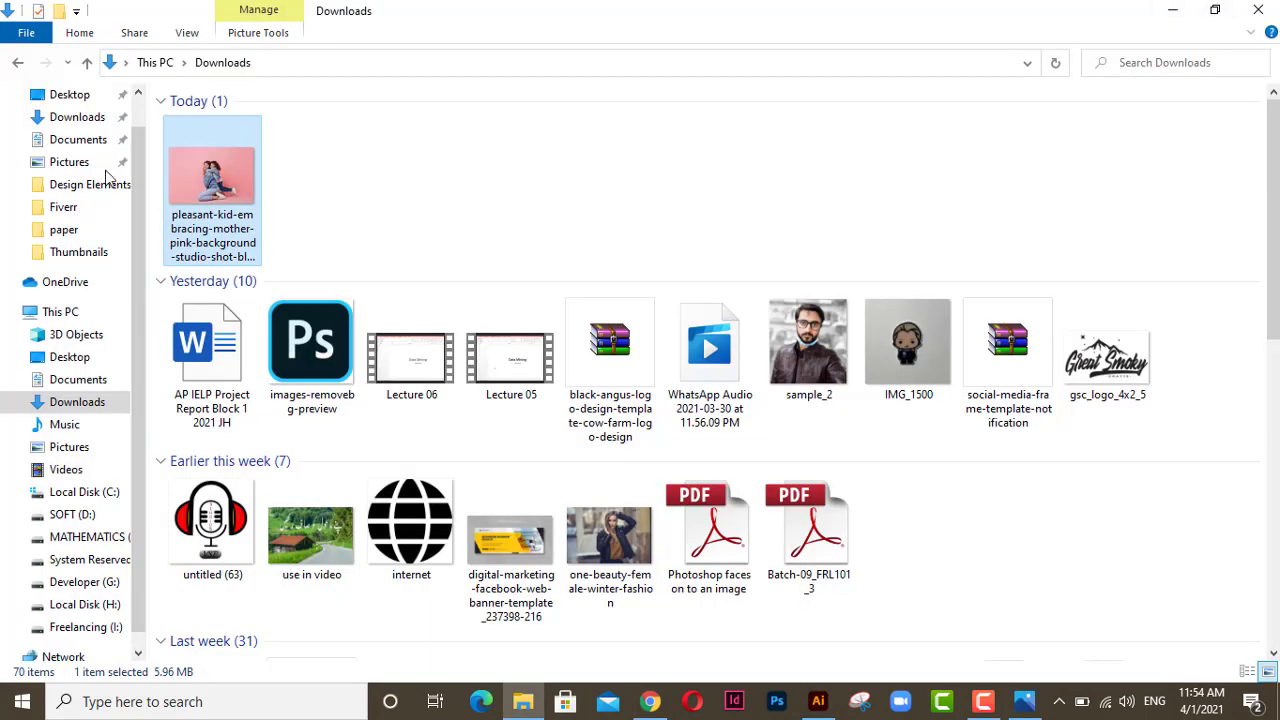
pyautogui.moveTo(210, 183); pyautogui.dragTo(478, 347)
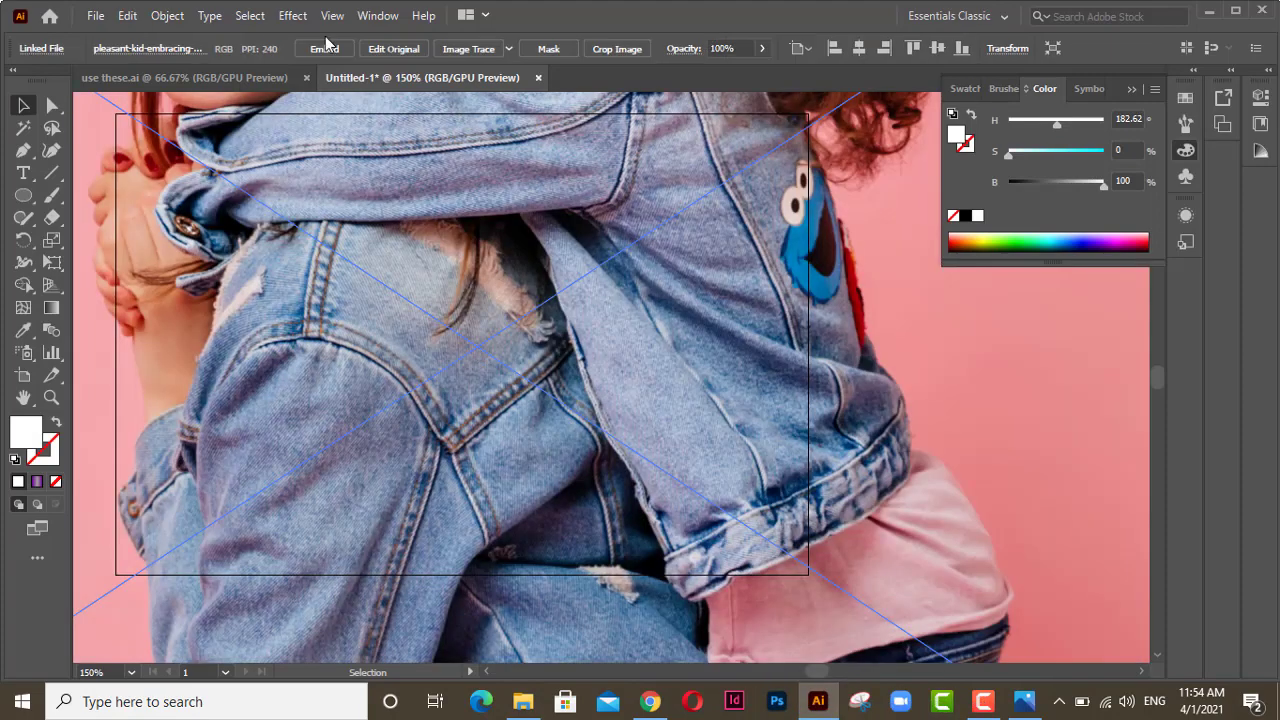
pyautogui.click(326, 47)
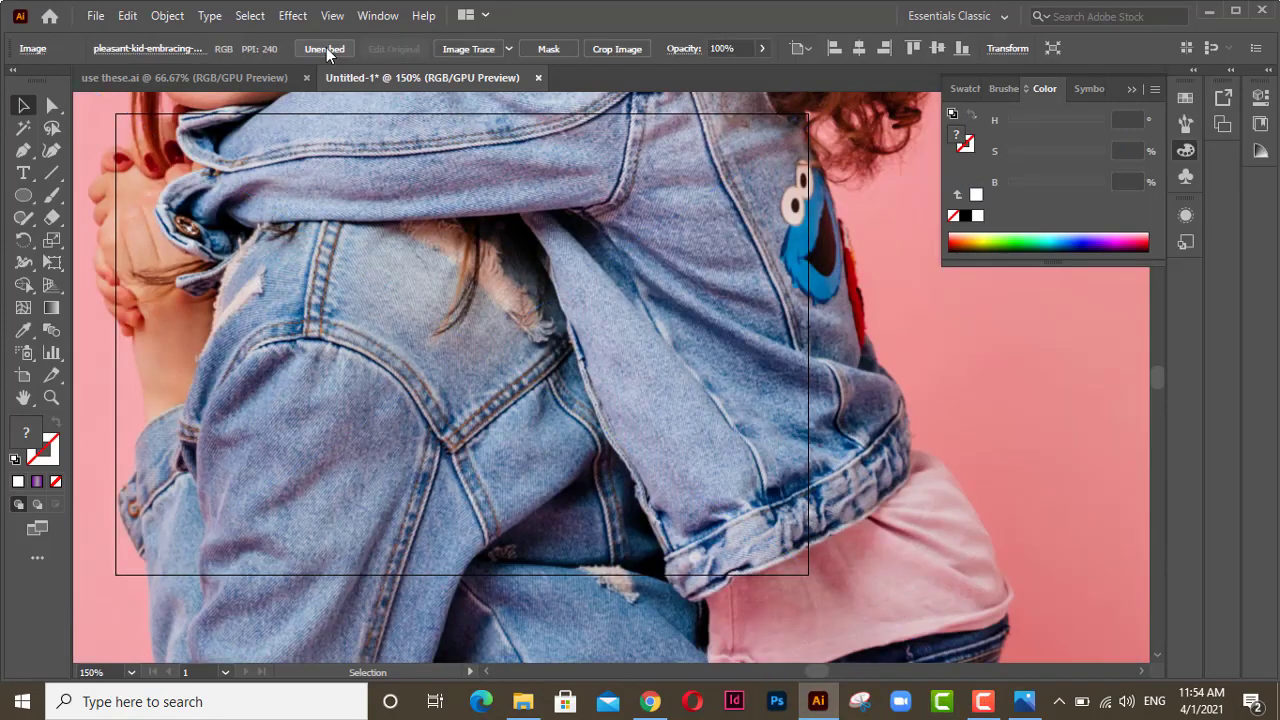
pyautogui.scroll(-3, 530, 247)
pyautogui.scroll(-1, 530, 247)
pyautogui.hscroll(1, 598, 250)
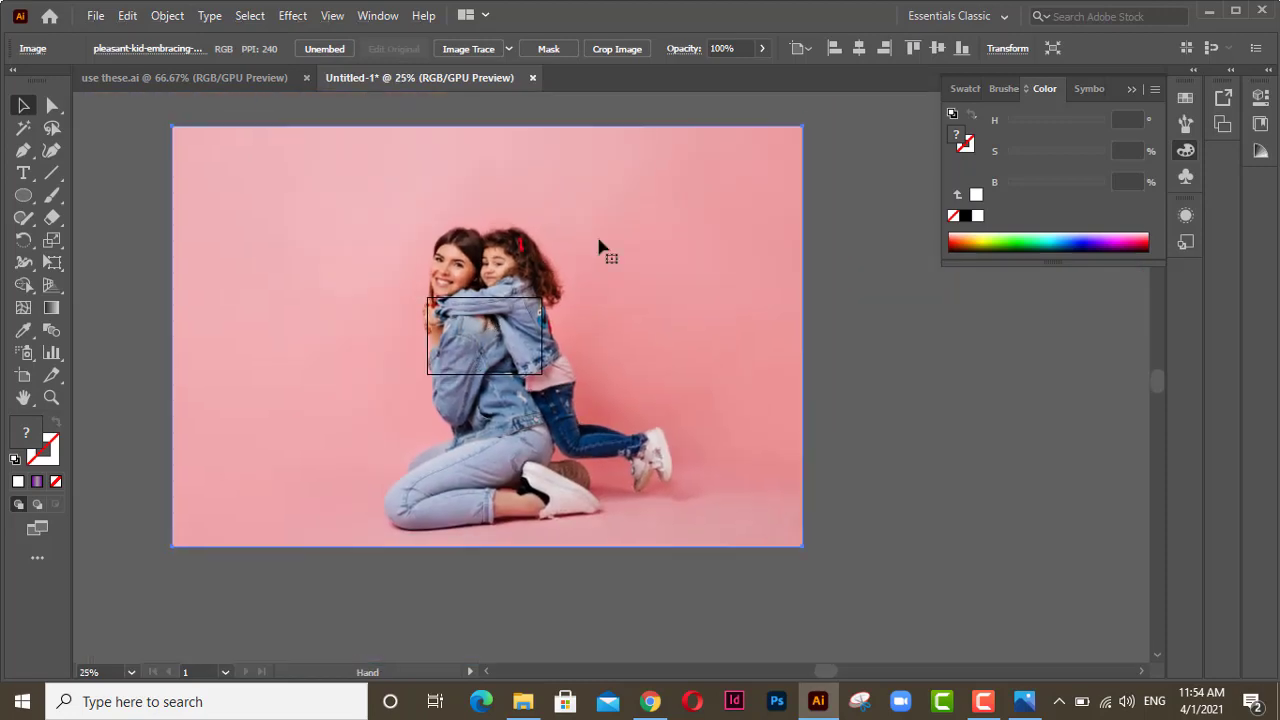
# Step: Crop the photo tightly around the mother and child, to about 887 by 875 px
pyautogui.click(617, 49)
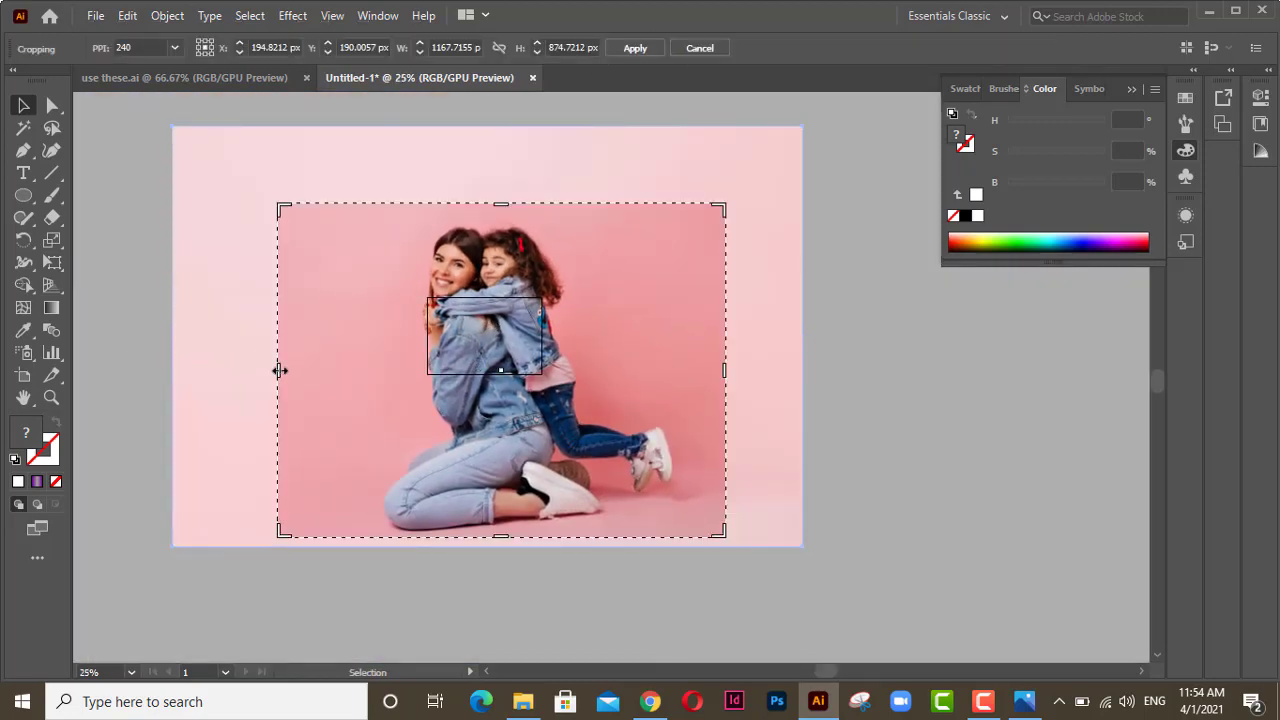
pyautogui.moveTo(280, 370); pyautogui.dragTo(354, 380)
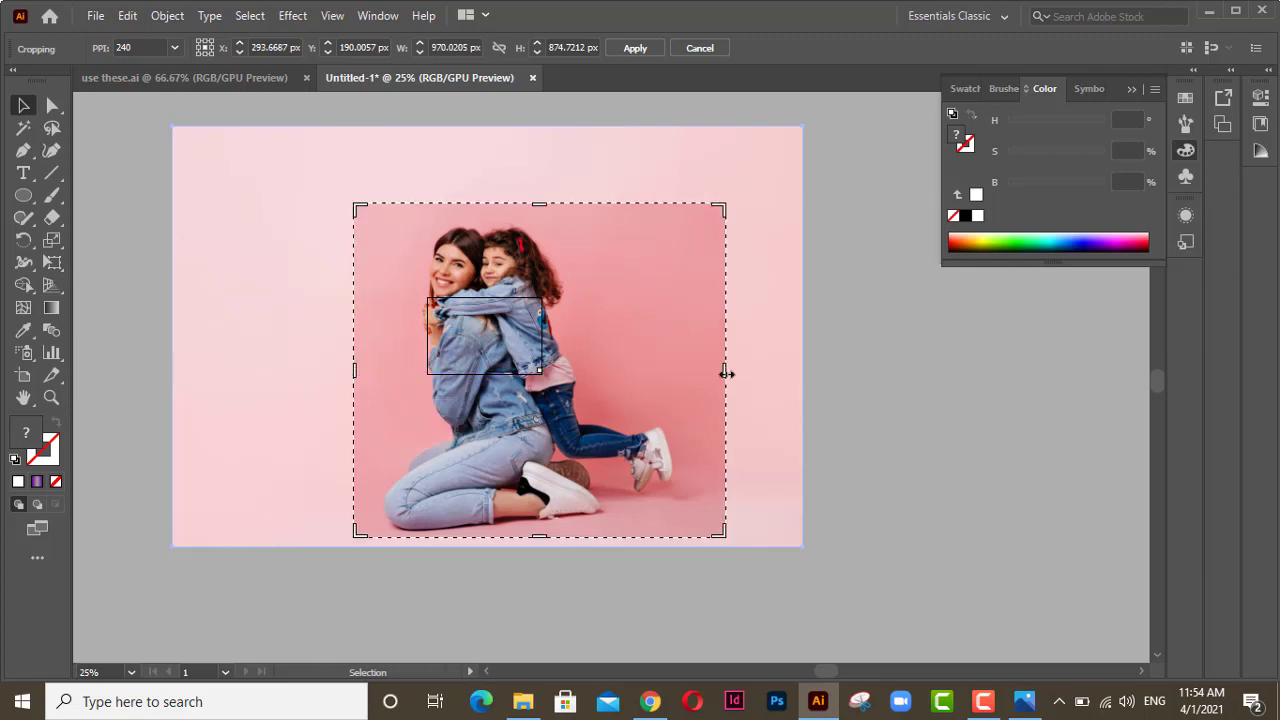
pyautogui.moveTo(727, 373); pyautogui.dragTo(693, 375)
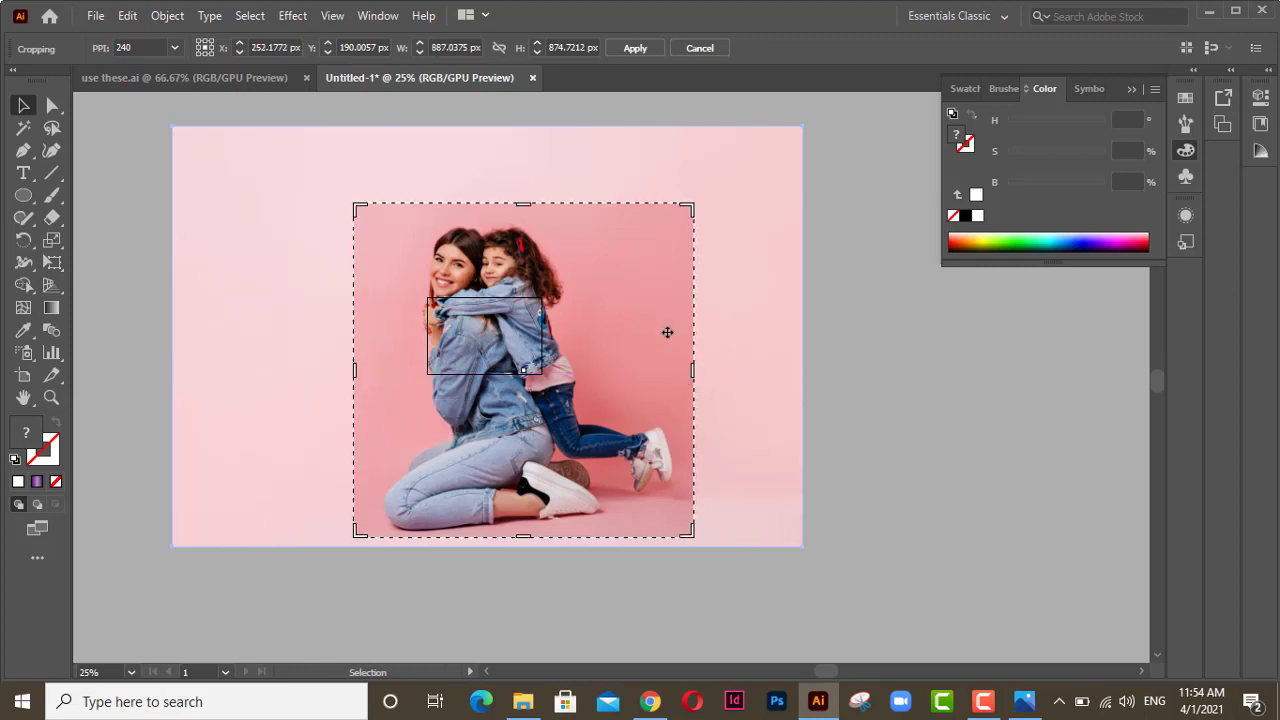
pyautogui.click(635, 49)
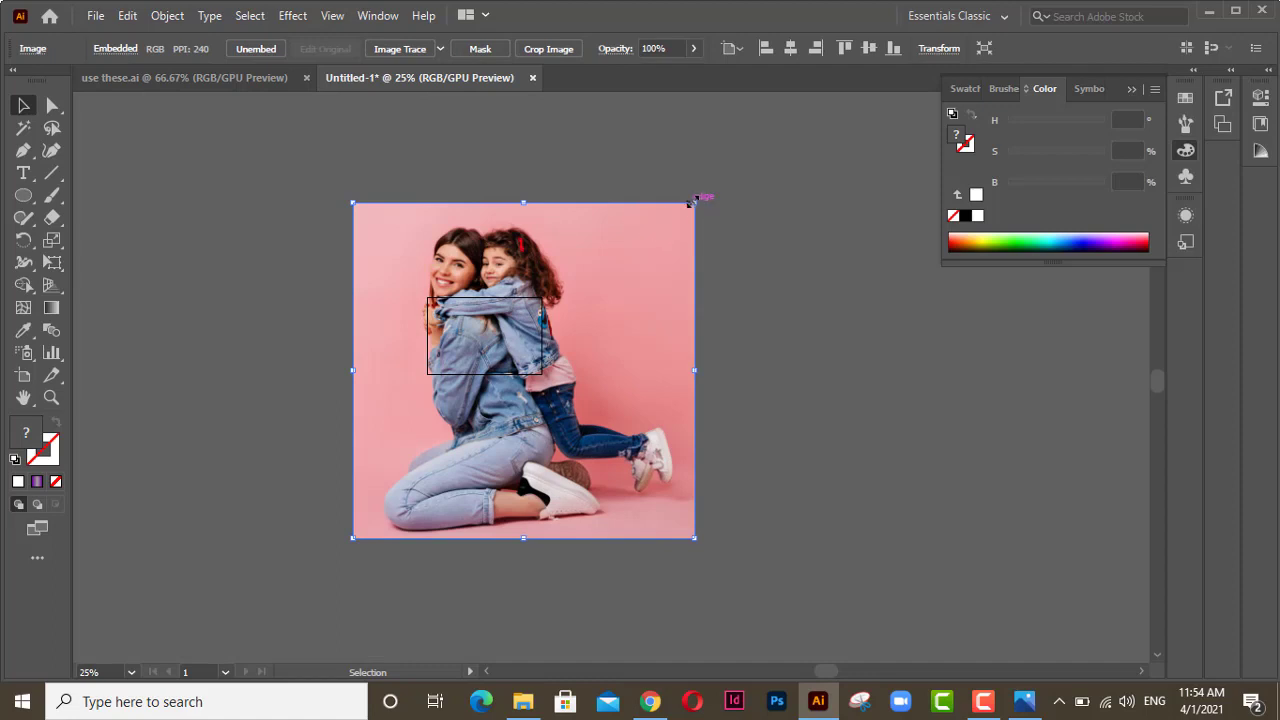
# Step: Scale the cropped photo down proportionally to about 102 by 100 px
pyautogui.moveTo(690, 202); pyautogui.dragTo(486, 328)
pyautogui.scroll(4, 483, 377)
pyautogui.moveTo(470, 241); pyautogui.dragTo(494, 412)
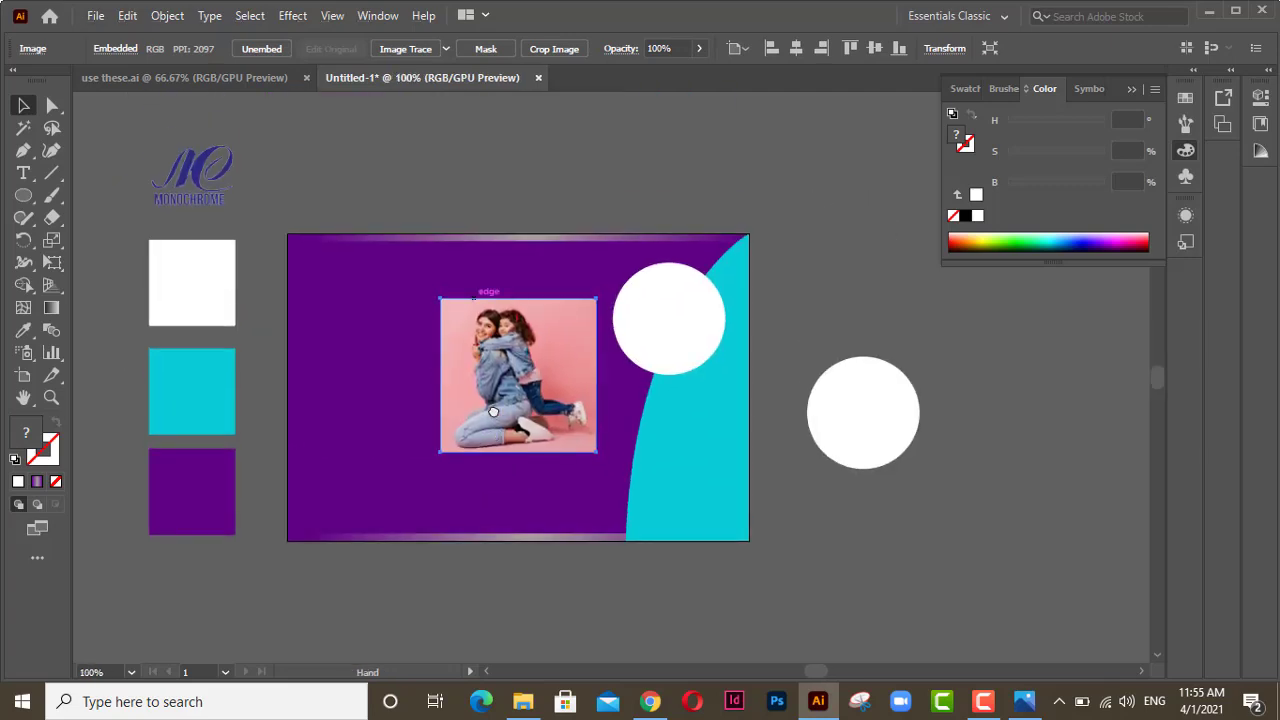
# Step: Move the artboard's white circle over the mother and child in the photo and bring it to the front
pyautogui.moveTo(668, 330); pyautogui.dragTo(506, 363)
pyautogui.scroll(3, 506, 363)
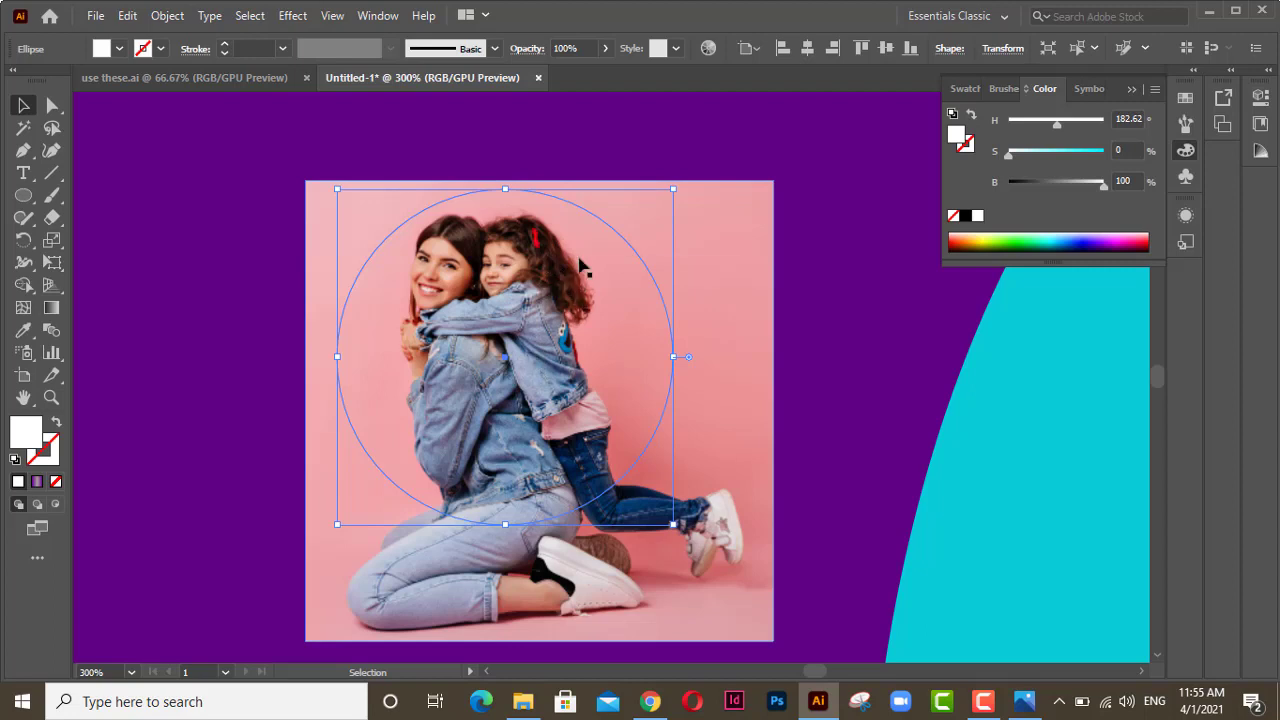
pyautogui.rightClick(547, 262)
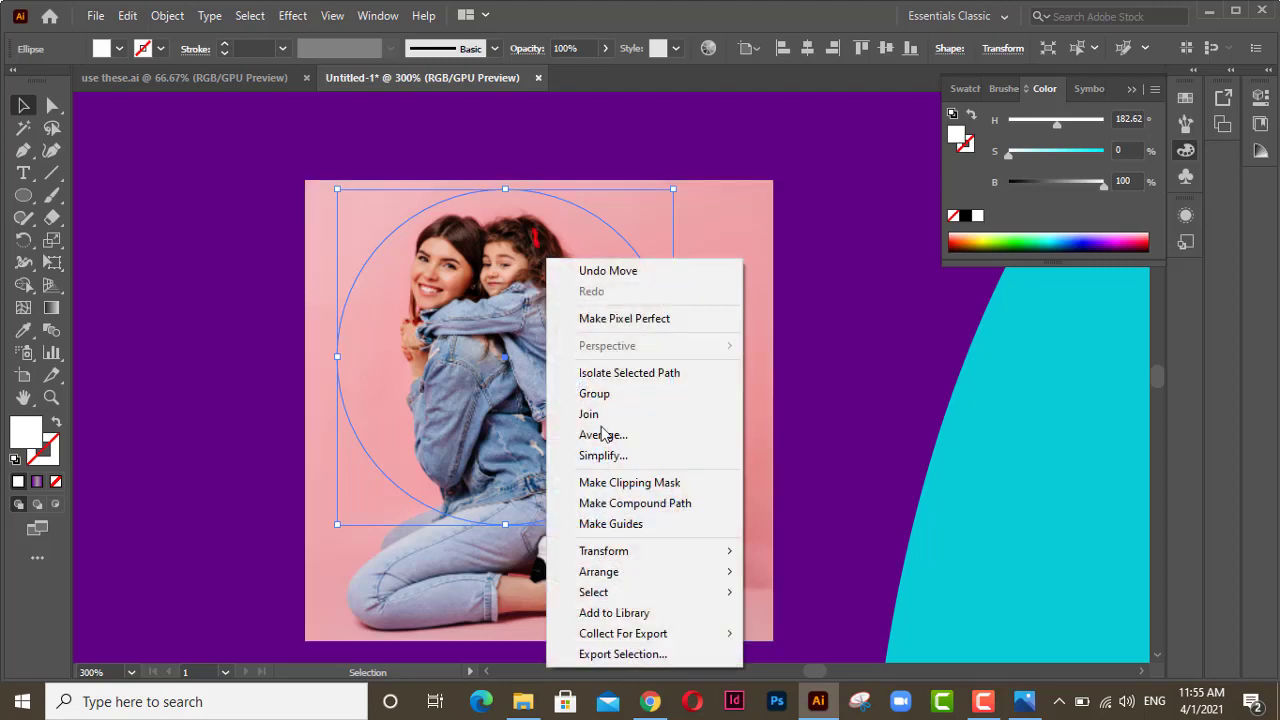
pyautogui.moveTo(652, 580)
pyautogui.click(757, 573)
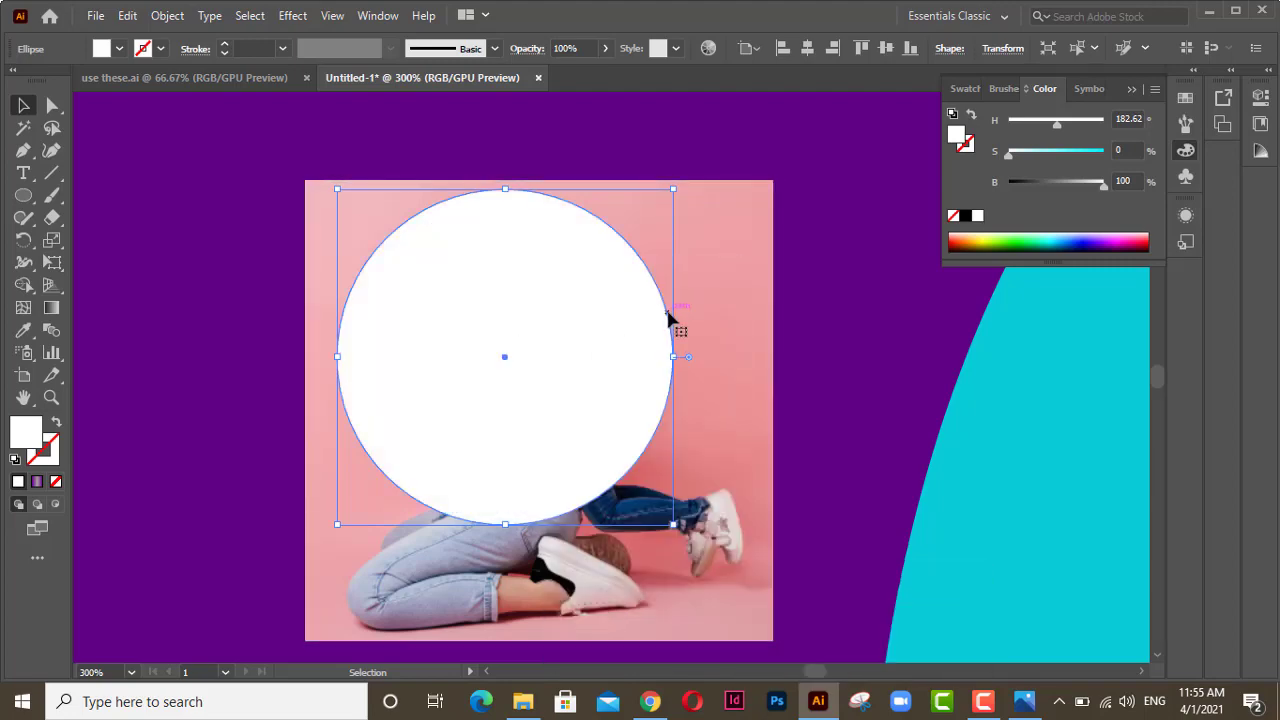
# Step: Lower the white circle's opacity to 43% and deselect it
pyautogui.click(602, 50)
pyautogui.click(561, 72)
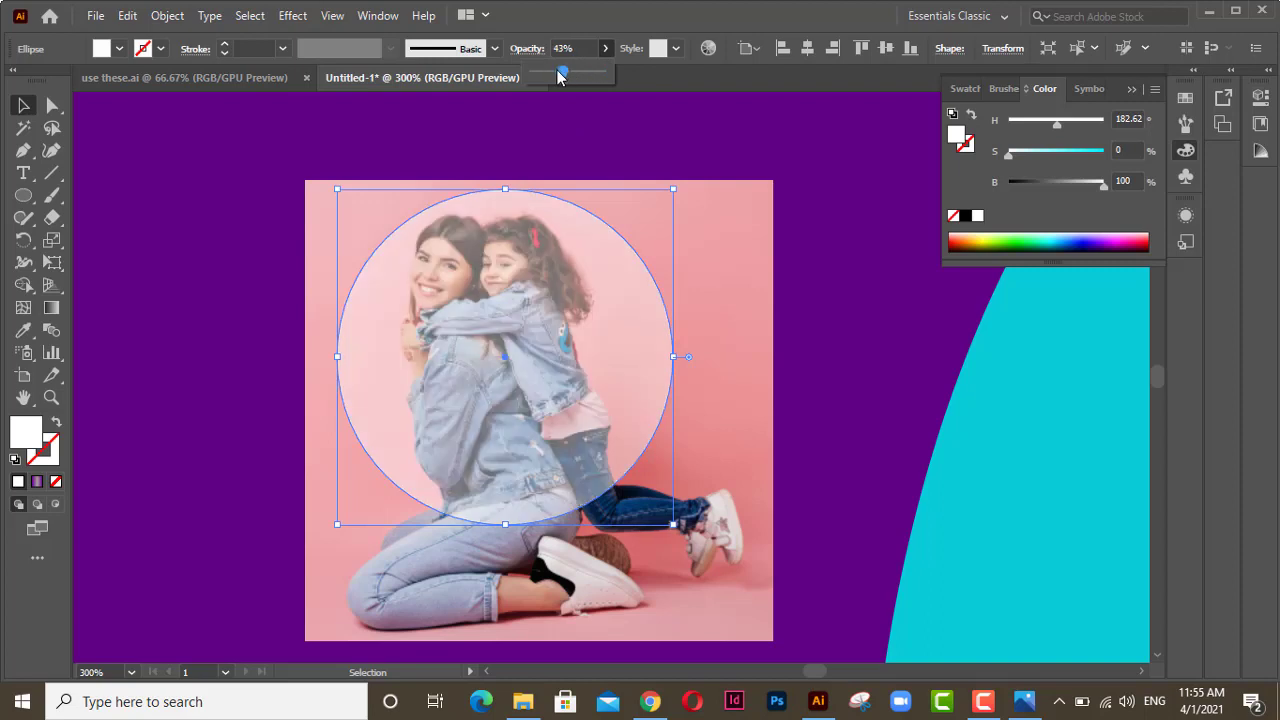
pyautogui.click(800, 222)
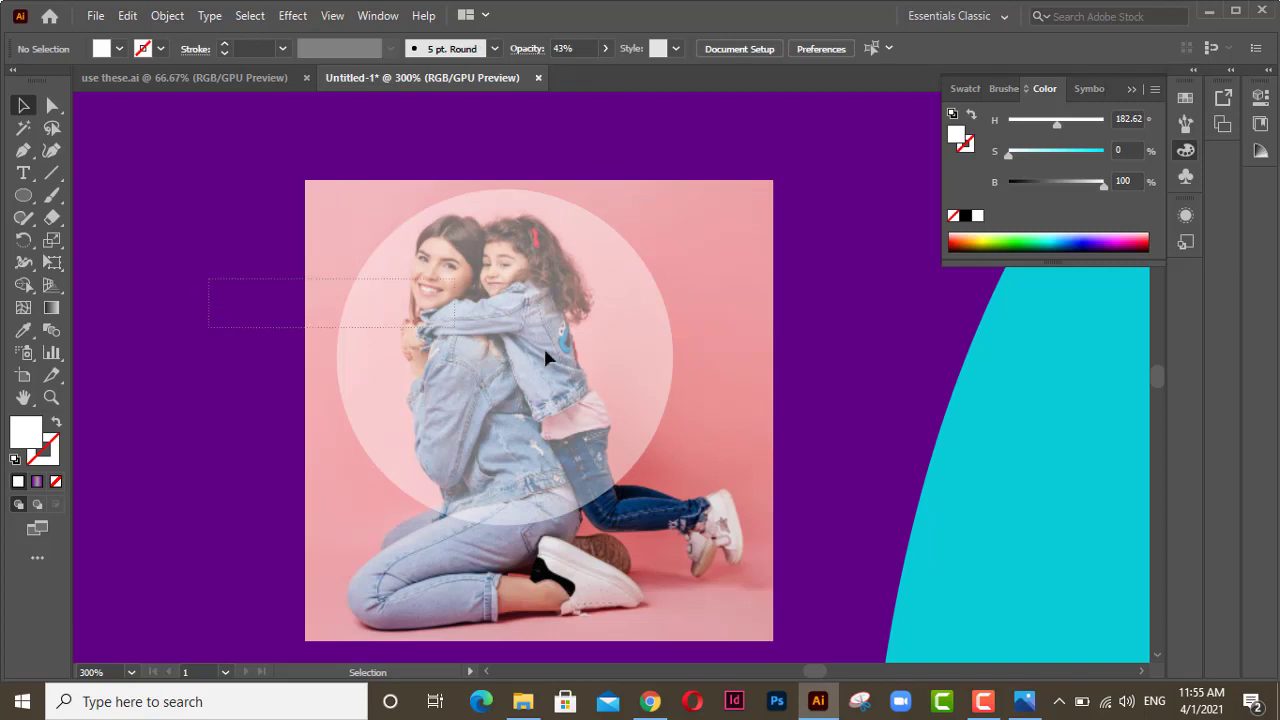
# Step: Select the circle and the photo together and make a clipping mask from the circle
pyautogui.hotkey('ctrl', 'a')
pyautogui.rightClick(497, 266)
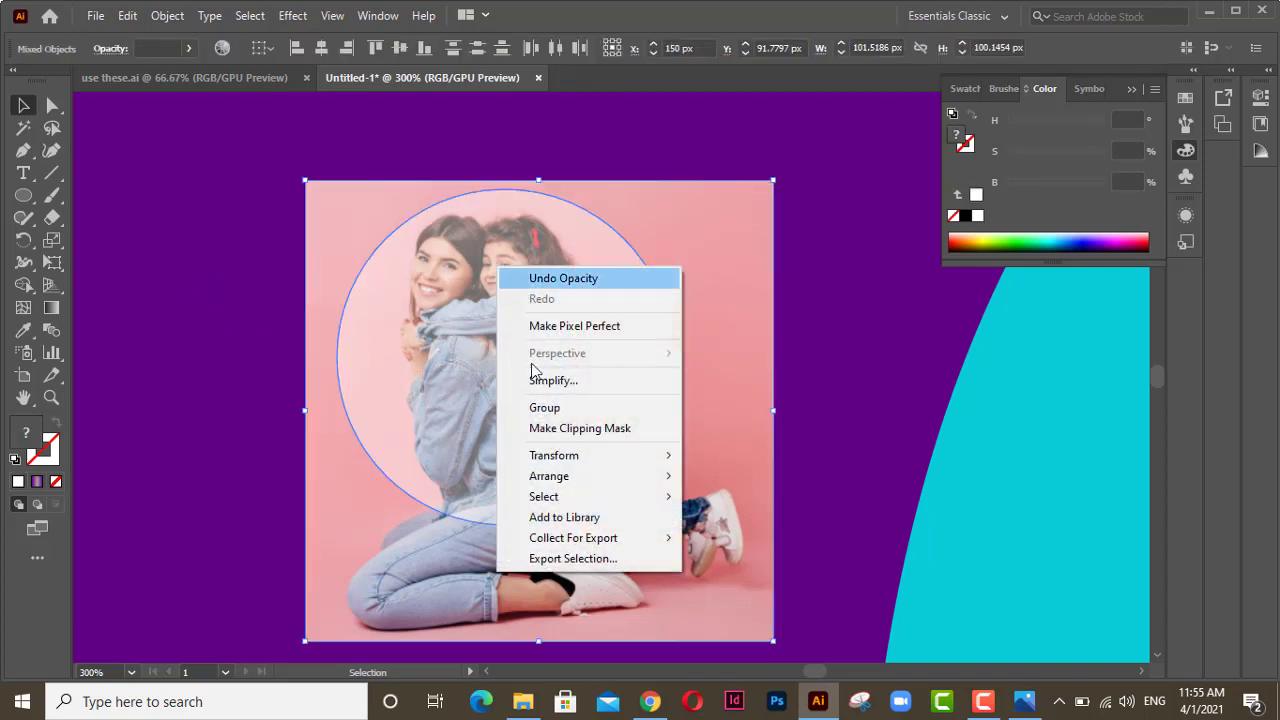
pyautogui.click(583, 431)
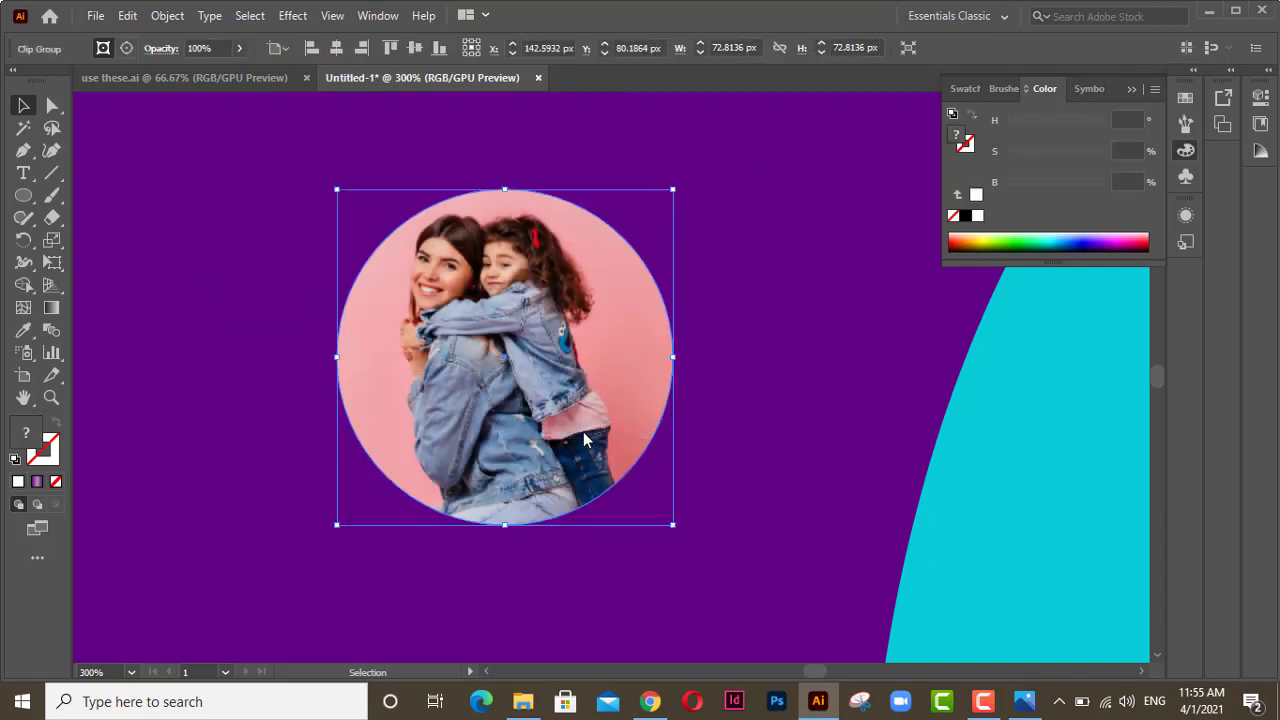
# Step: Move the circular mother-and-child photo onto the upper part of the cyan curve and lay the spare white circle exactly over it
pyautogui.scroll(-2, 585, 438)
pyautogui.moveTo(582, 430); pyautogui.dragTo(606, 311)
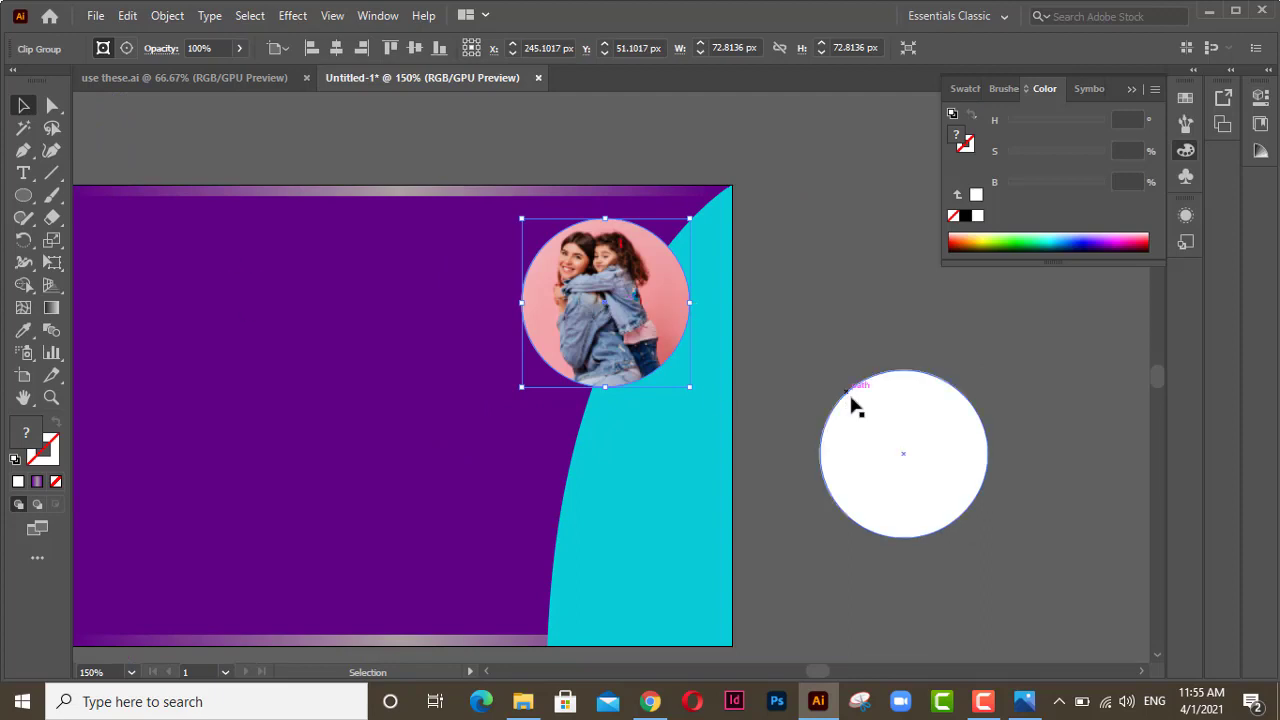
pyautogui.moveTo(903, 457); pyautogui.dragTo(602, 302)
# Step: Turn the overlaid circle into an unfilled white ring with a 2 pt stroke around the mother-and-child photo
pyautogui.scroll(4, 601, 302)
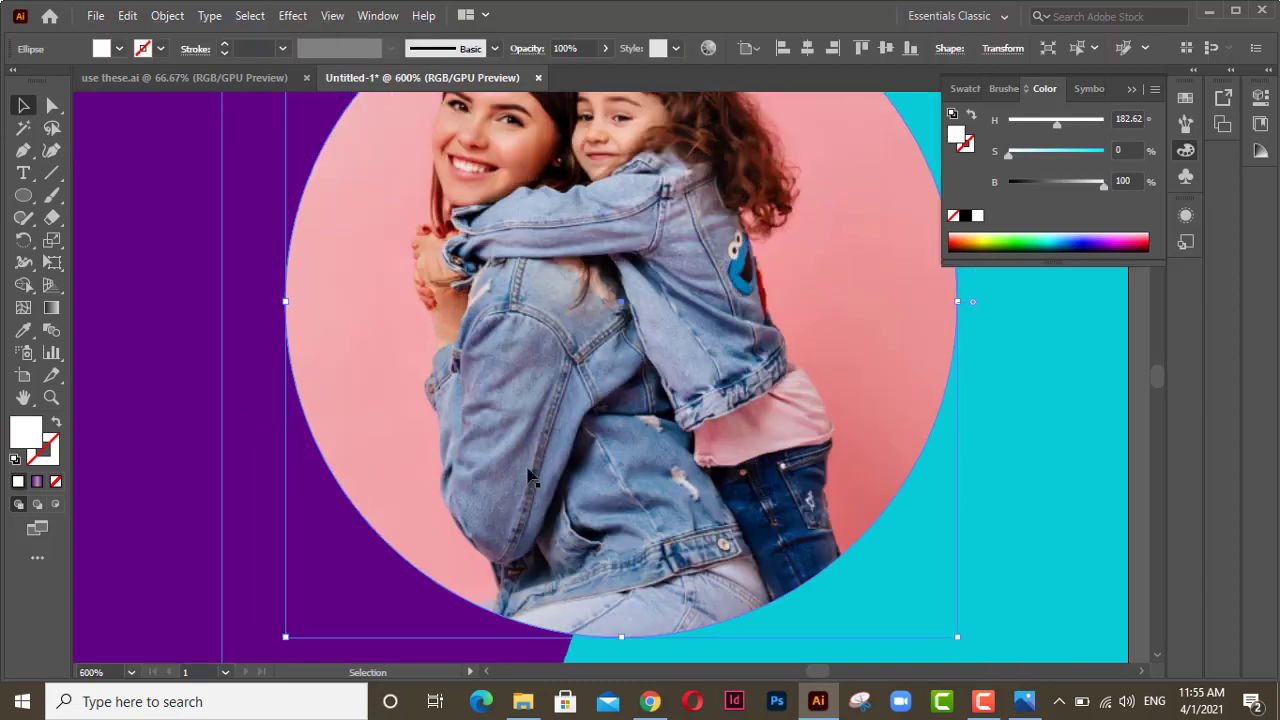
pyautogui.click(56, 424)
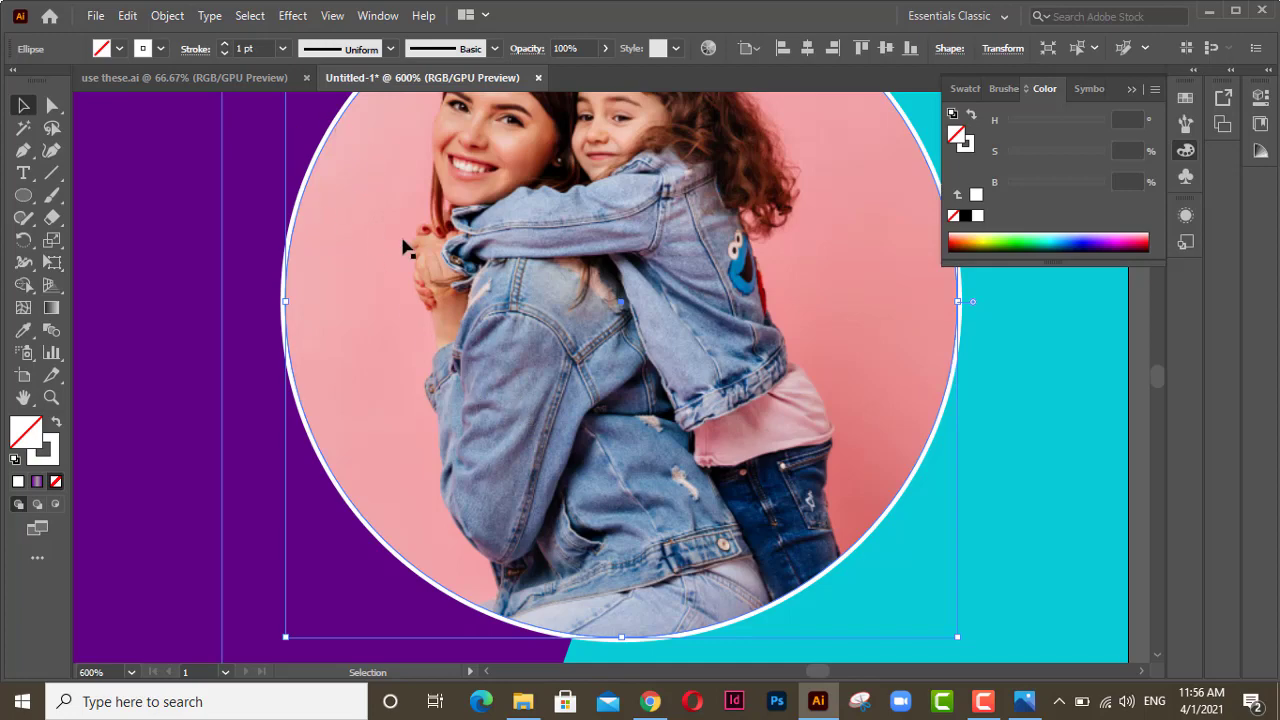
pyautogui.click(224, 44)
pyautogui.click(224, 44)
pyautogui.scroll(-6, 423, 338)
pyautogui.moveTo(423, 338); pyautogui.dragTo(574, 369)
pyautogui.scroll(5, 574, 369)
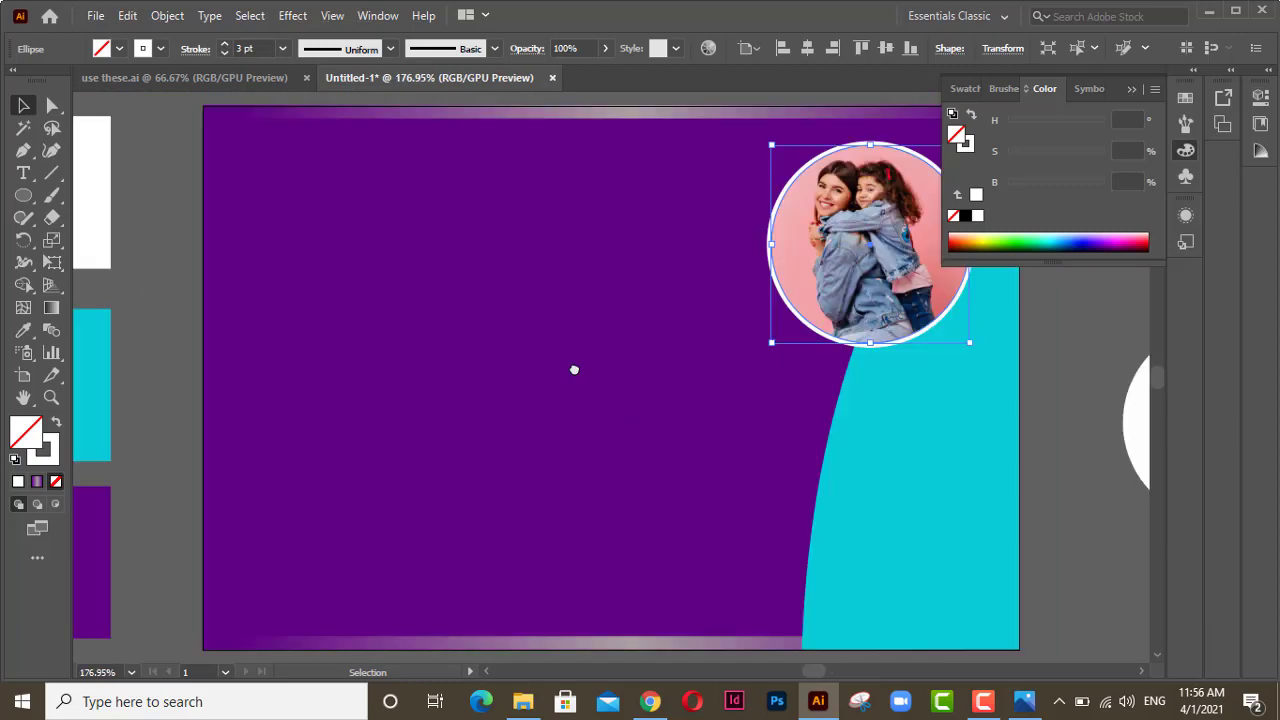
pyautogui.click(224, 53)
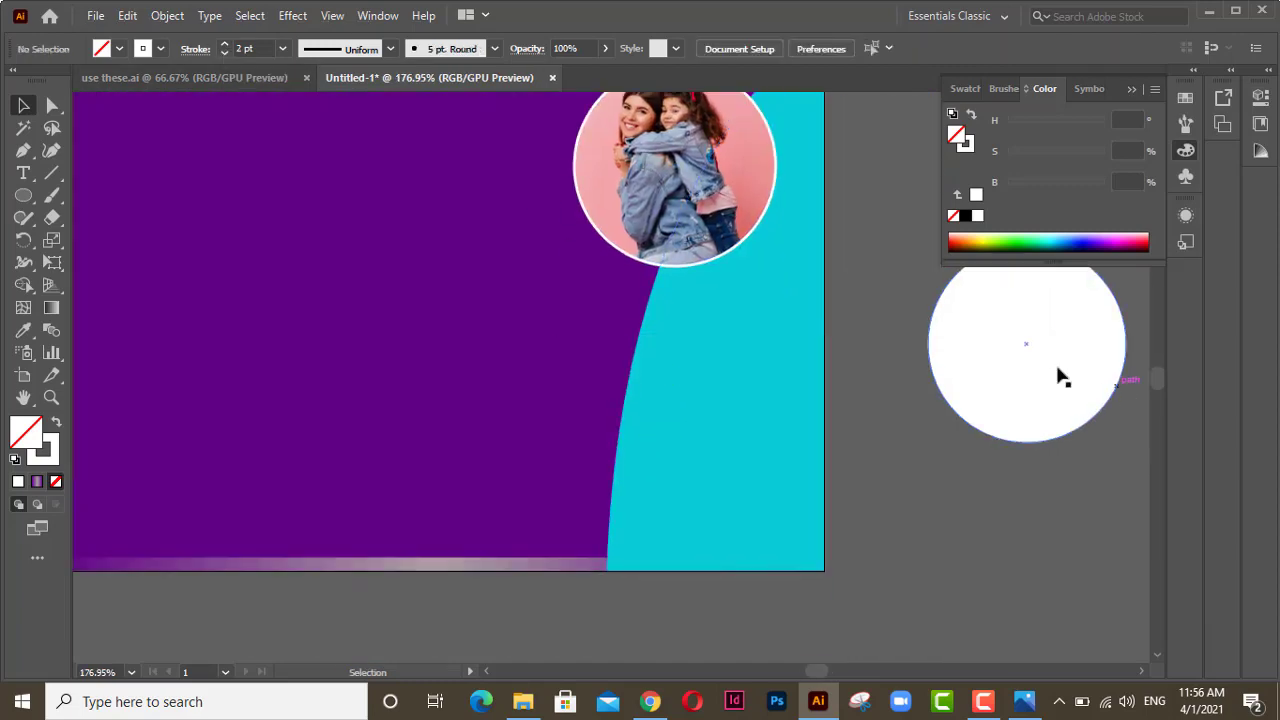
# Step: Move the remaining white circle onto the purple area, then place and embed the use this.png photo of the woman in the jacket
pyautogui.moveTo(1030, 357); pyautogui.dragTo(412, 354)
pyautogui.click(1209, 15)
pyautogui.moveTo(709, 266); pyautogui.dragTo(441, 322)
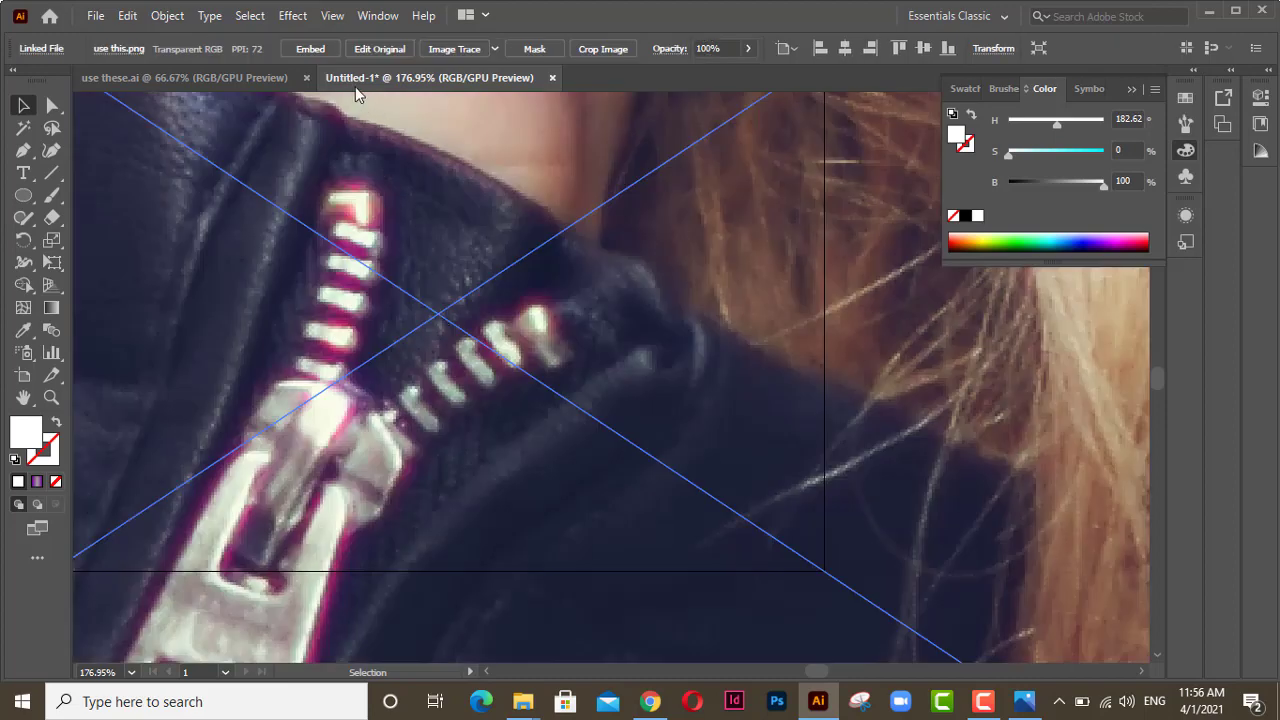
pyautogui.click(311, 48)
# Step: Crop the woman's photo to a narrower frame around her, trimming the excess background at both sides
pyautogui.keyDown('alt'); pyautogui.scroll(-6, 581, 339); pyautogui.keyUp('alt')
pyautogui.keyDown('alt'); pyautogui.scroll(-4, 599, 350); pyautogui.keyUp('alt')
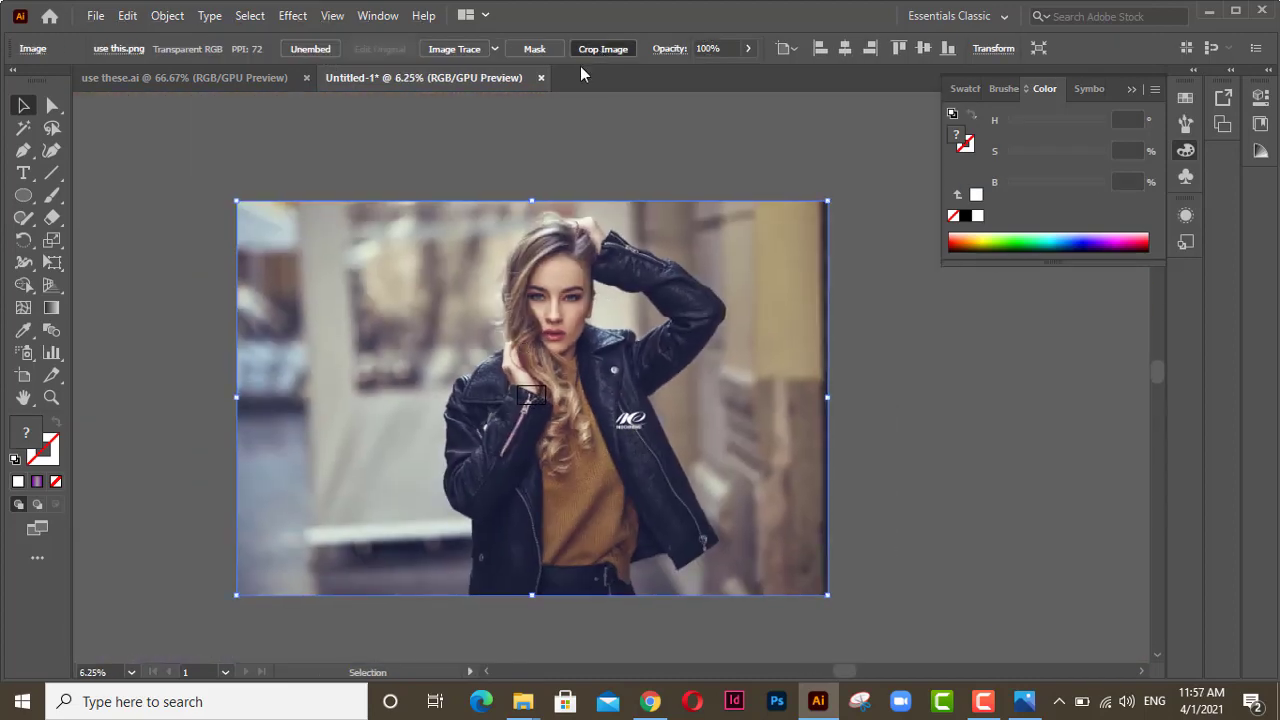
pyautogui.click(603, 48)
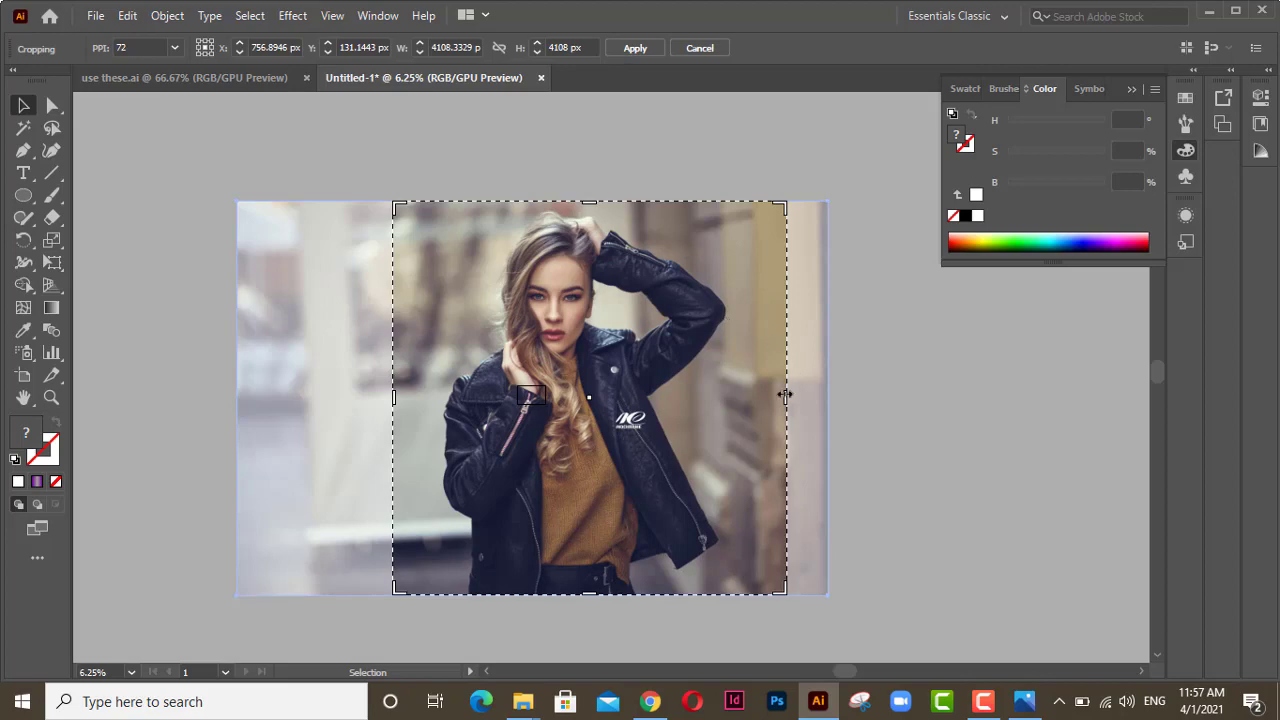
pyautogui.moveTo(786, 398); pyautogui.dragTo(750, 400)
pyautogui.click(635, 48)
# Step: Scale the cropped woman's photo down proportionally and position it on the purple area, partly over the white circle
pyautogui.moveTo(753, 201); pyautogui.dragTo(452, 505)
pyautogui.moveTo(421, 555); pyautogui.dragTo(535, 398)
pyautogui.keyDown('alt'); pyautogui.scroll(5, 535, 398); pyautogui.keyUp('alt')
pyautogui.moveTo(710, 245); pyautogui.dragTo(428, 553)
pyautogui.moveTo(407, 561); pyautogui.dragTo(516, 382)
pyautogui.keyDown('alt'); pyautogui.scroll(5, 496, 411); pyautogui.keyUp('alt')
pyautogui.scroll(1, 564, 378)
pyautogui.moveTo(614, 356); pyautogui.dragTo(532, 313)
# Step: Bring the white circle to the front, centre it over the woman's head and shoulders, and lower its opacity to 40%
pyautogui.rightClick(666, 369)
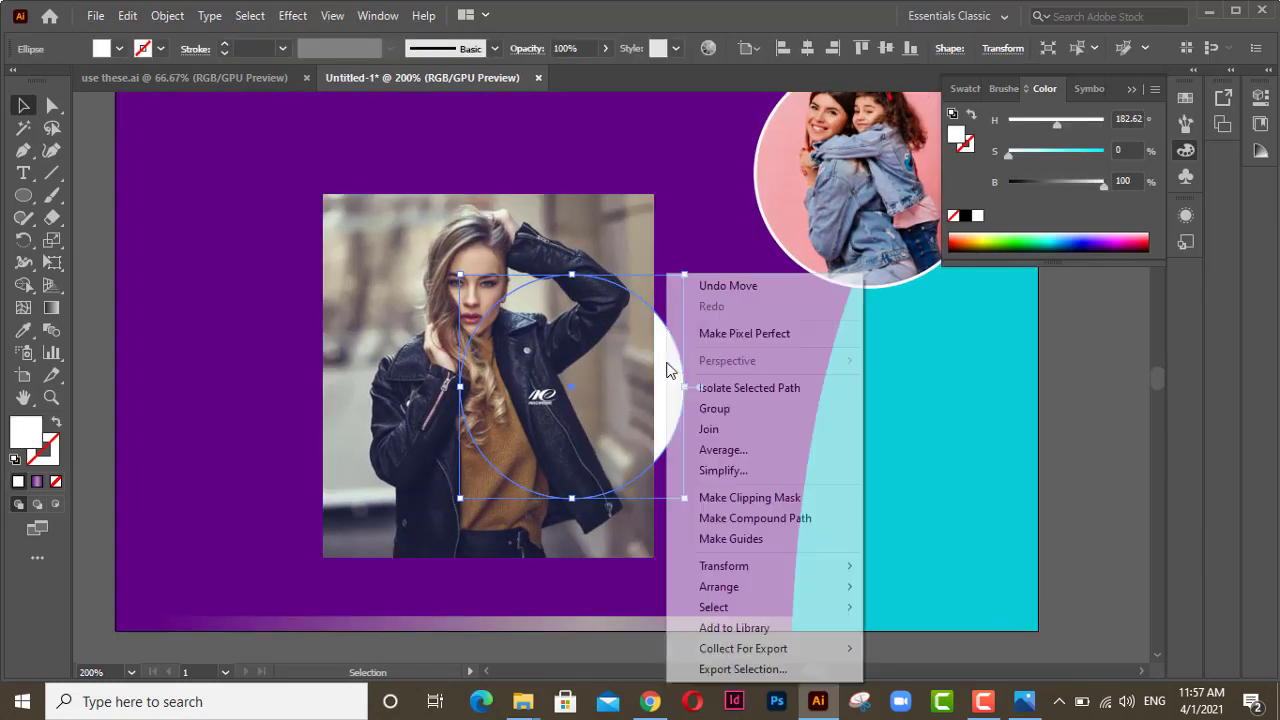
pyautogui.moveTo(760, 587)
pyautogui.click(931, 506)
pyautogui.moveTo(571, 391); pyautogui.dragTo(469, 318)
pyautogui.click(605, 48)
pyautogui.moveTo(608, 74); pyautogui.dragTo(562, 75)
pyautogui.moveTo(472, 315); pyautogui.dragTo(483, 313)
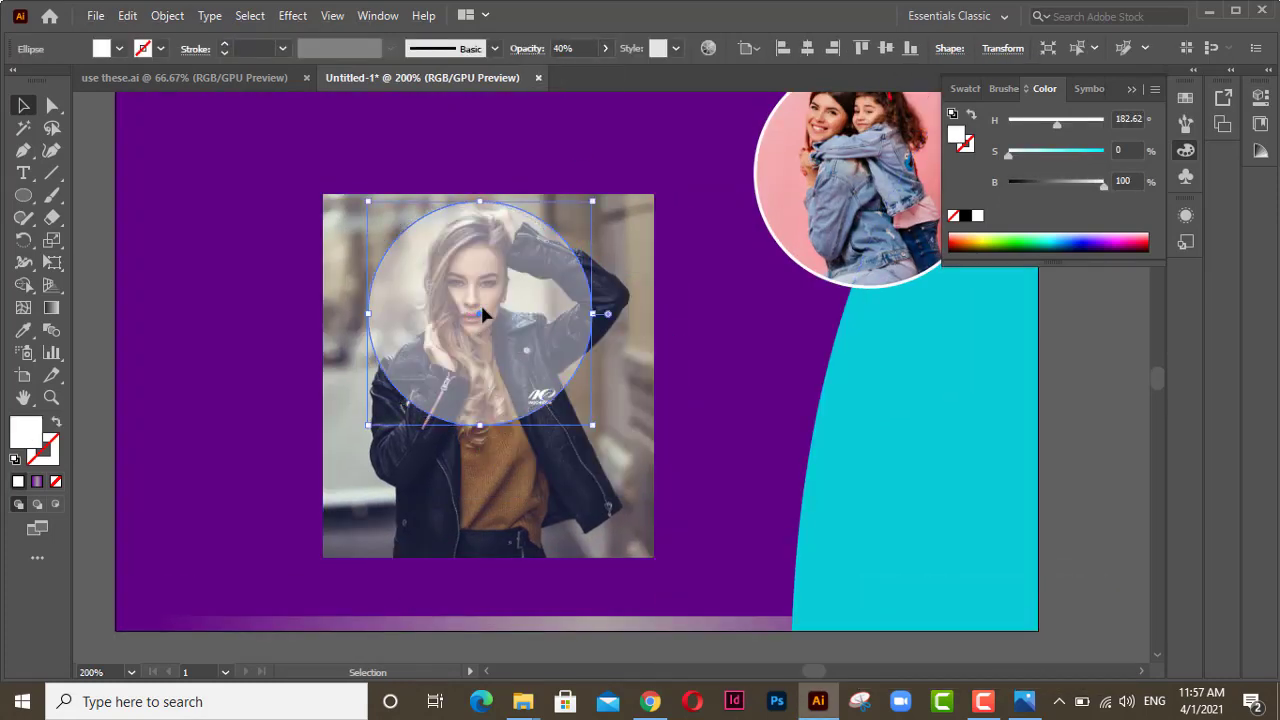
# Step: Scale the woman's photo down slightly beneath the circle and make a clipping mask from the circle and photo
pyautogui.click(636, 400)
pyautogui.moveTo(654, 557); pyautogui.dragTo(628, 528)
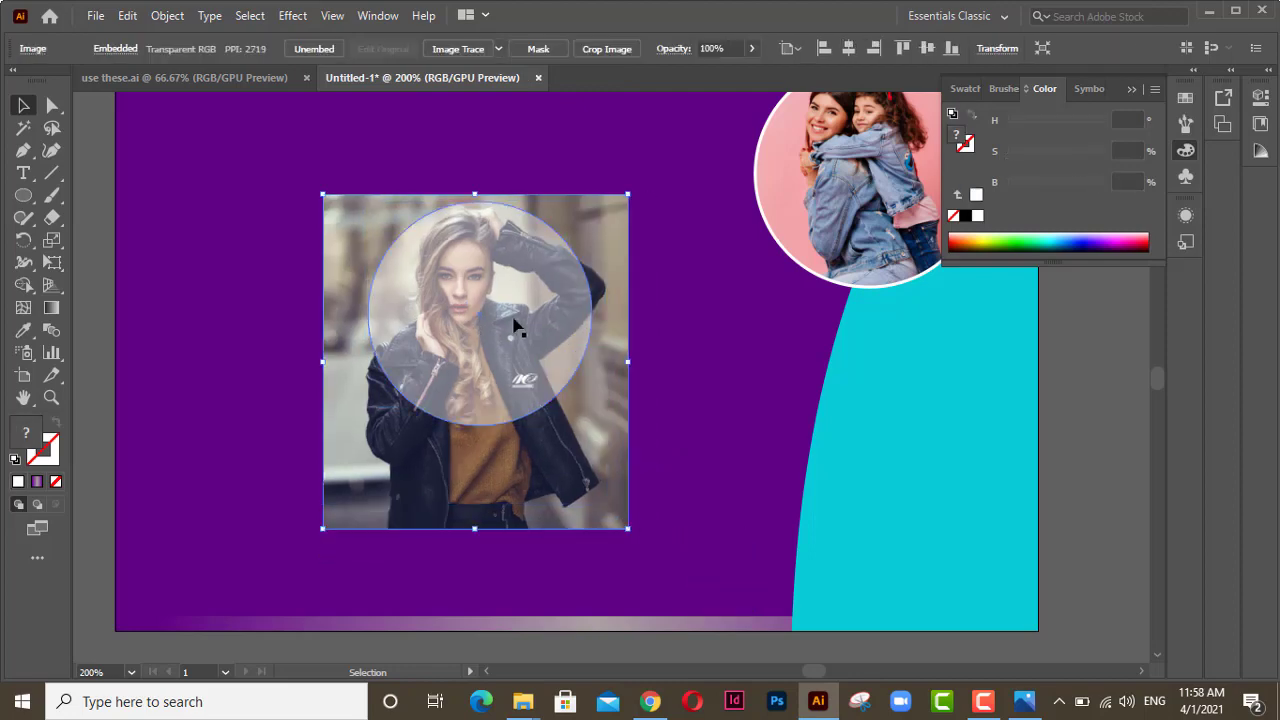
pyautogui.click(707, 340)
pyautogui.rightClick(488, 306)
pyautogui.click(560, 471)
# Step: Move the circular woman's photo onto the cyan curve below the first photo and lay a white circle exactly over it
pyautogui.moveTo(480, 318); pyautogui.dragTo(791, 420)
pyautogui.click(569, 362)
pyautogui.moveTo(1000, 420); pyautogui.dragTo(734, 358)
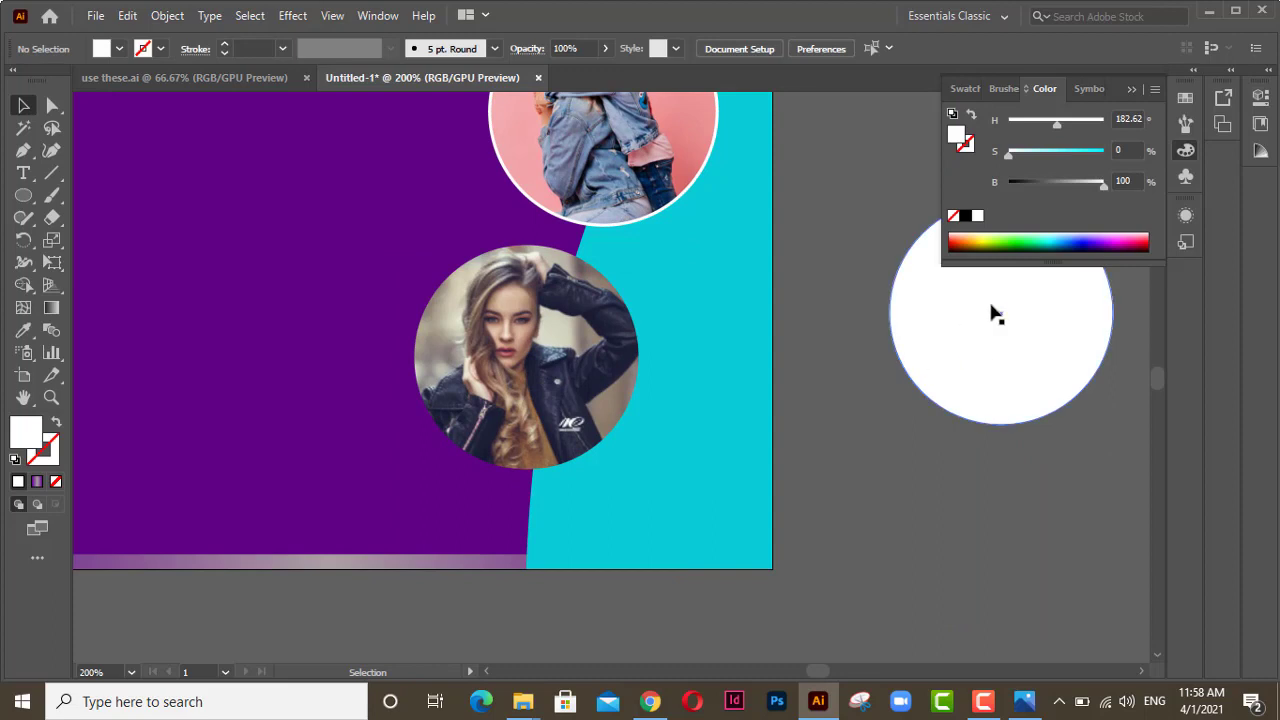
pyautogui.moveTo(1001, 313); pyautogui.dragTo(528, 357)
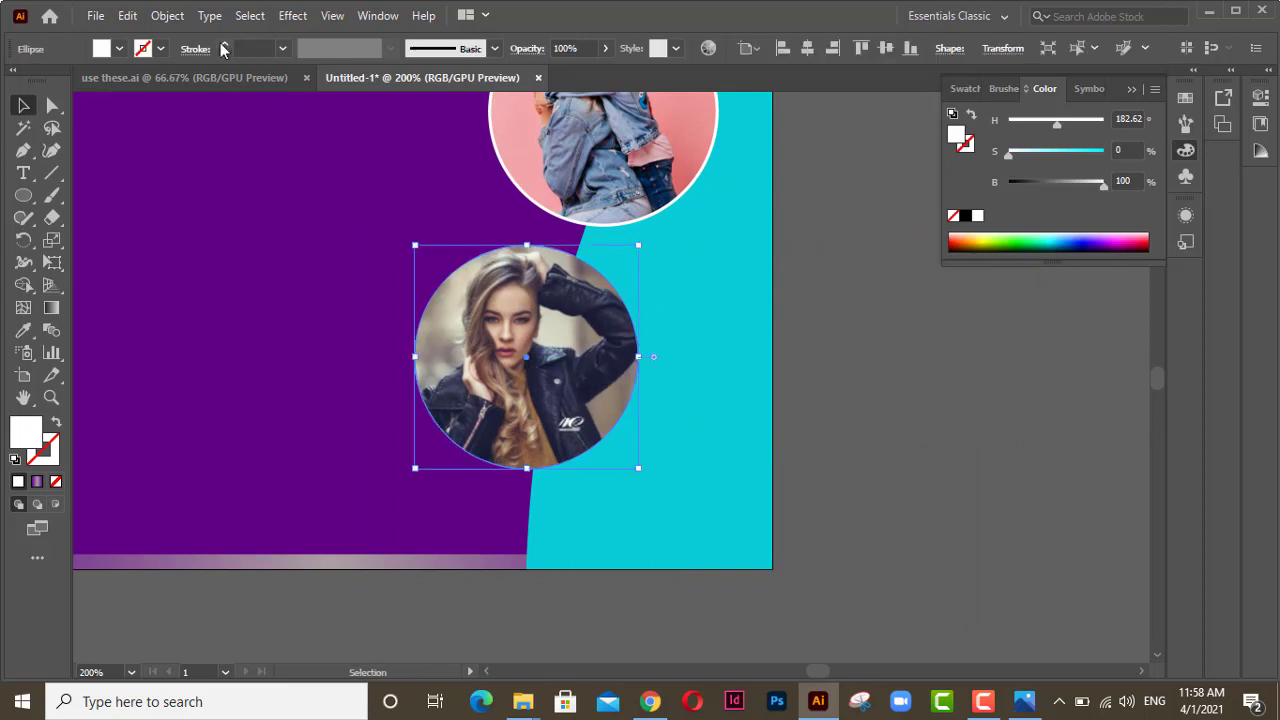
# Step: Swap the new circle's fill and stroke to leave a white ring, set its stroke to 2 pt, and deselect it
pyautogui.click(58, 420)
pyautogui.click(225, 45)
pyautogui.click(338, 277)
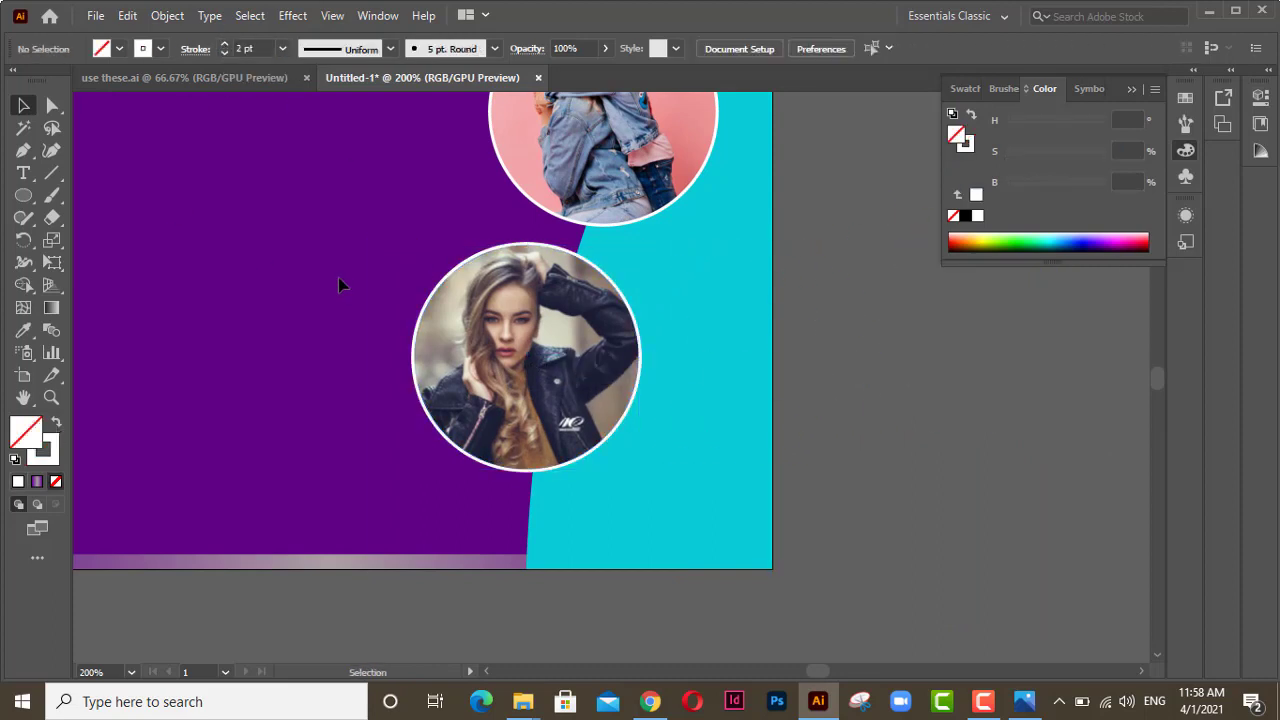
pyautogui.click(634, 229)
pyautogui.click(333, 255)
# Step: Move the Monochrome logo onto the purple background beside the photos, bring it to the front, and deselect it
pyautogui.scroll(-1, 333, 255)
pyautogui.moveTo(333, 255); pyautogui.dragTo(518, 398)
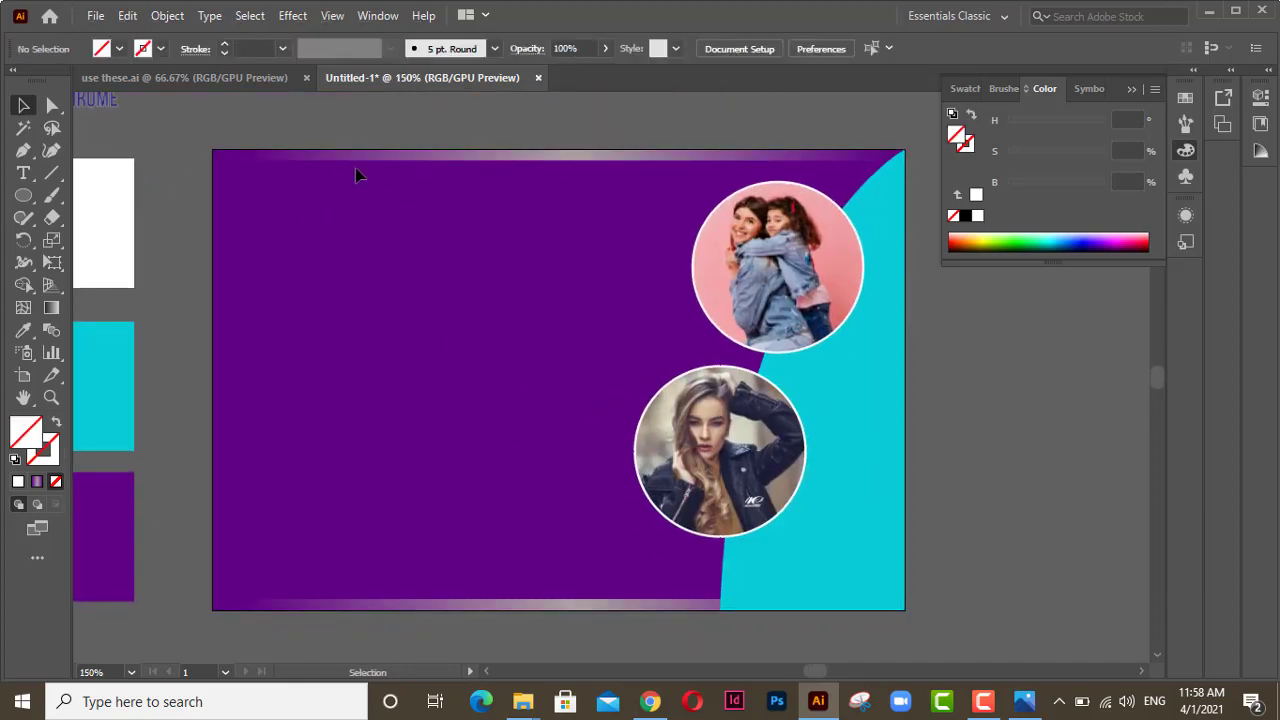
pyautogui.moveTo(307, 220); pyautogui.dragTo(323, 311)
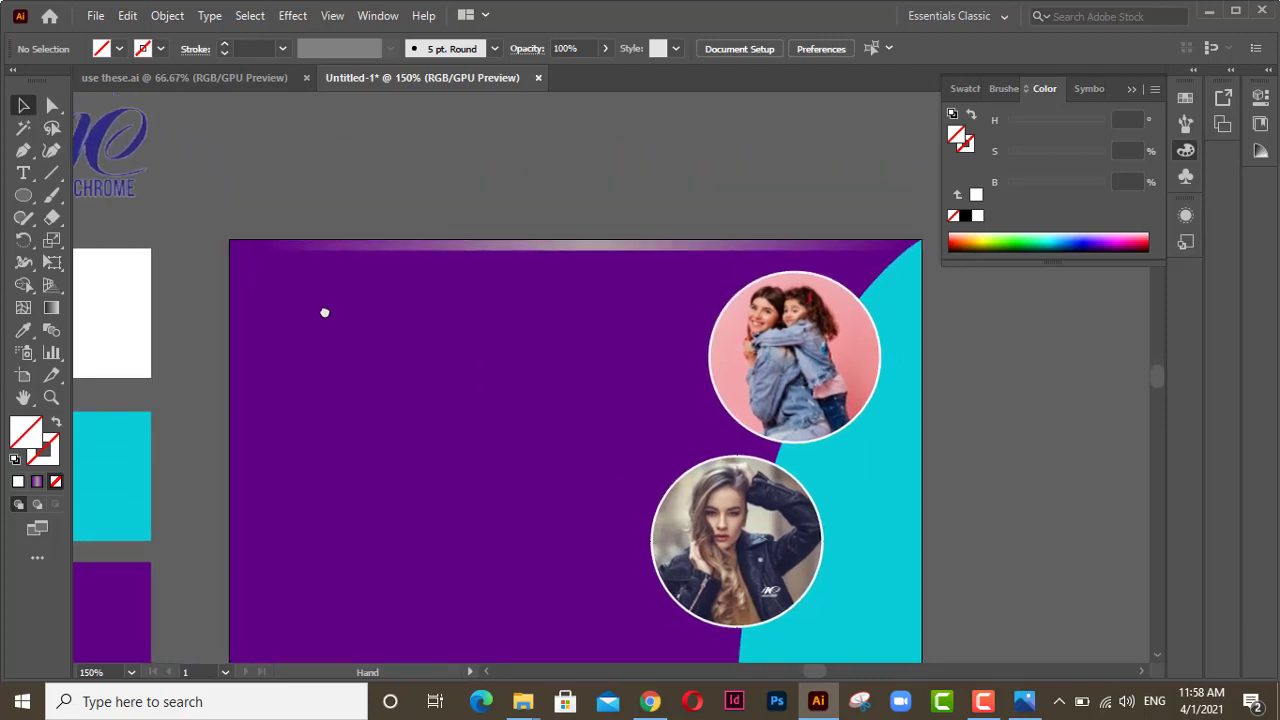
pyautogui.moveTo(112, 133); pyautogui.dragTo(652, 398)
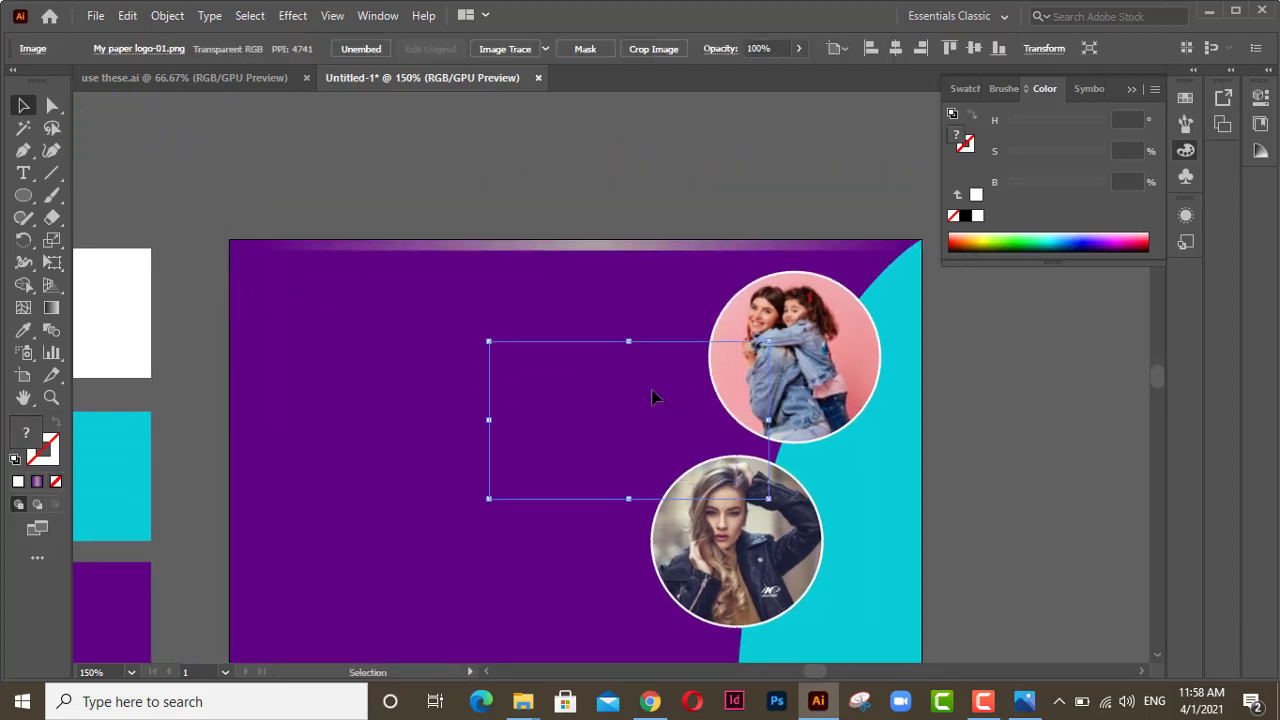
pyautogui.rightClick(652, 398)
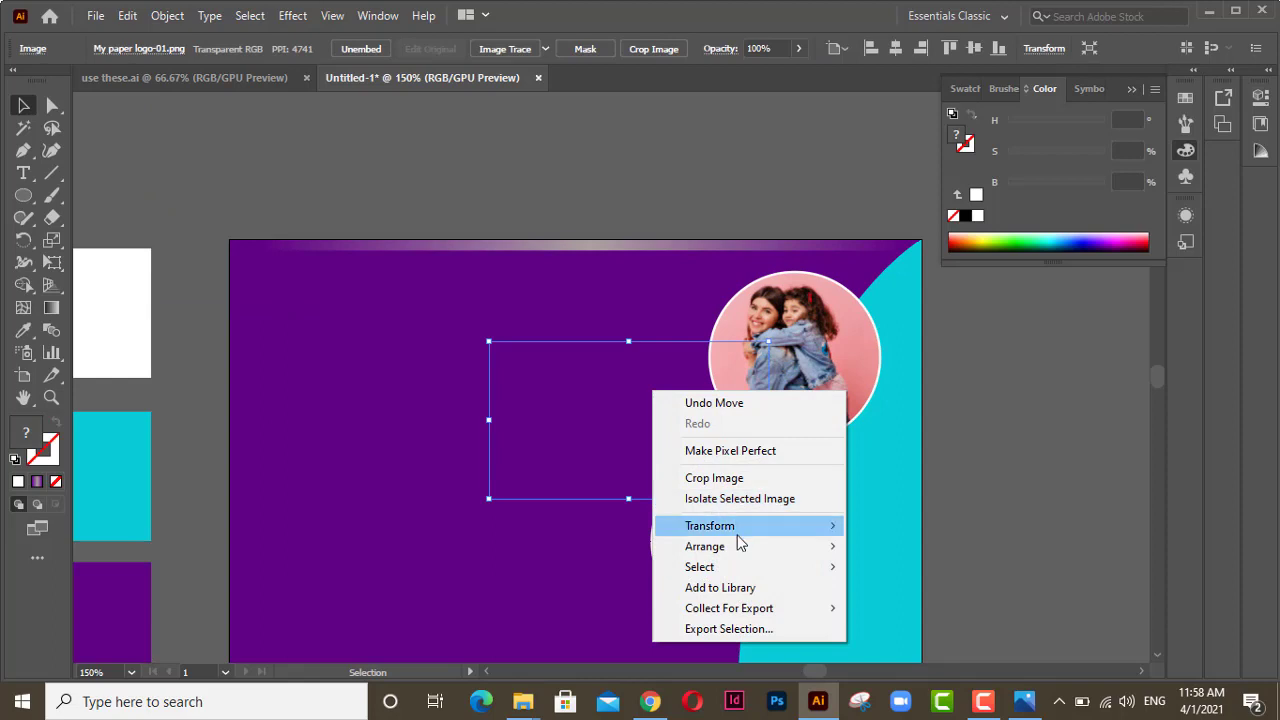
pyautogui.moveTo(741, 557)
pyautogui.click(890, 549)
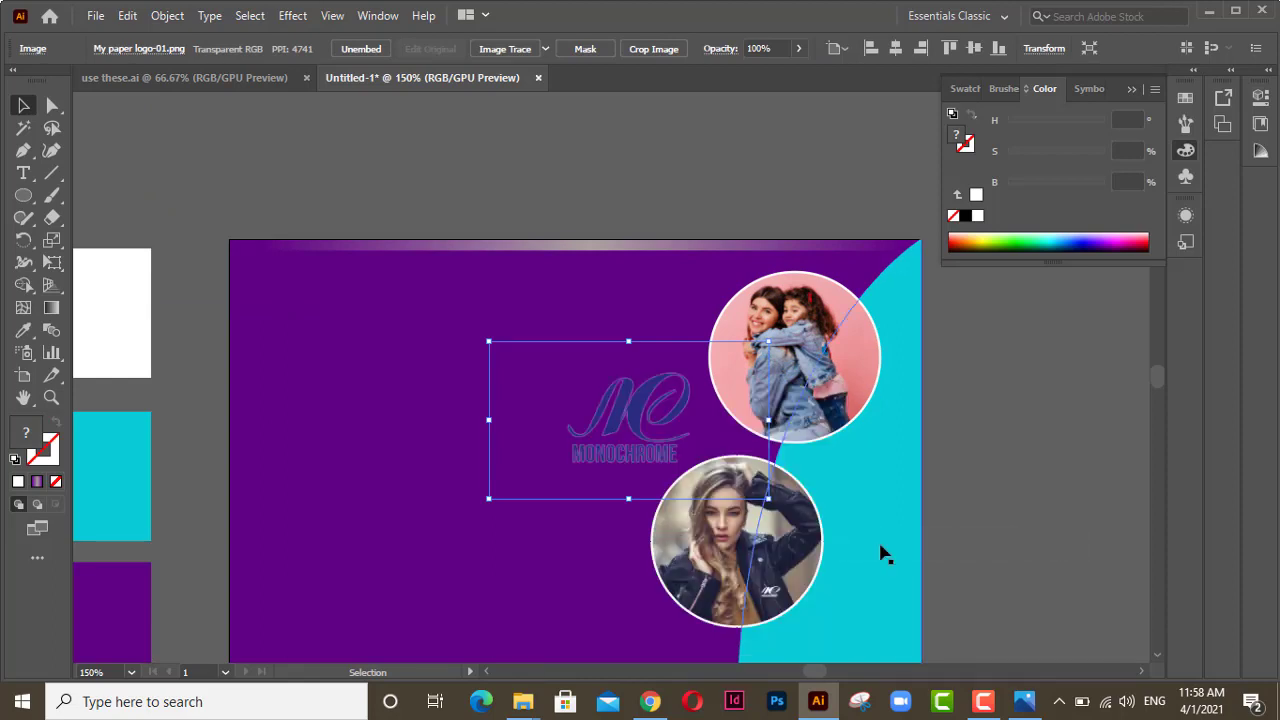
pyautogui.click(420, 172)
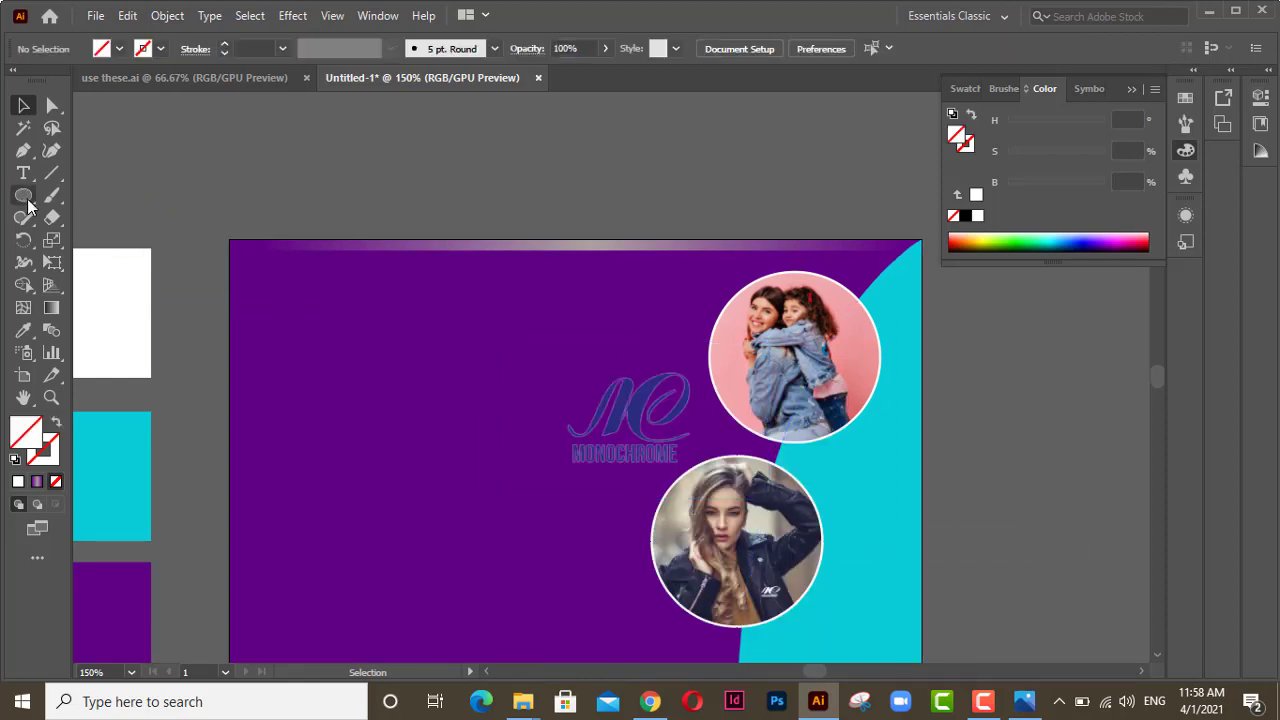
# Step: Draw a closed quarter-round shape in the artboard's upper-left corner with the Pen tool, fill it white, and deselect it
pyautogui.click(23, 150)
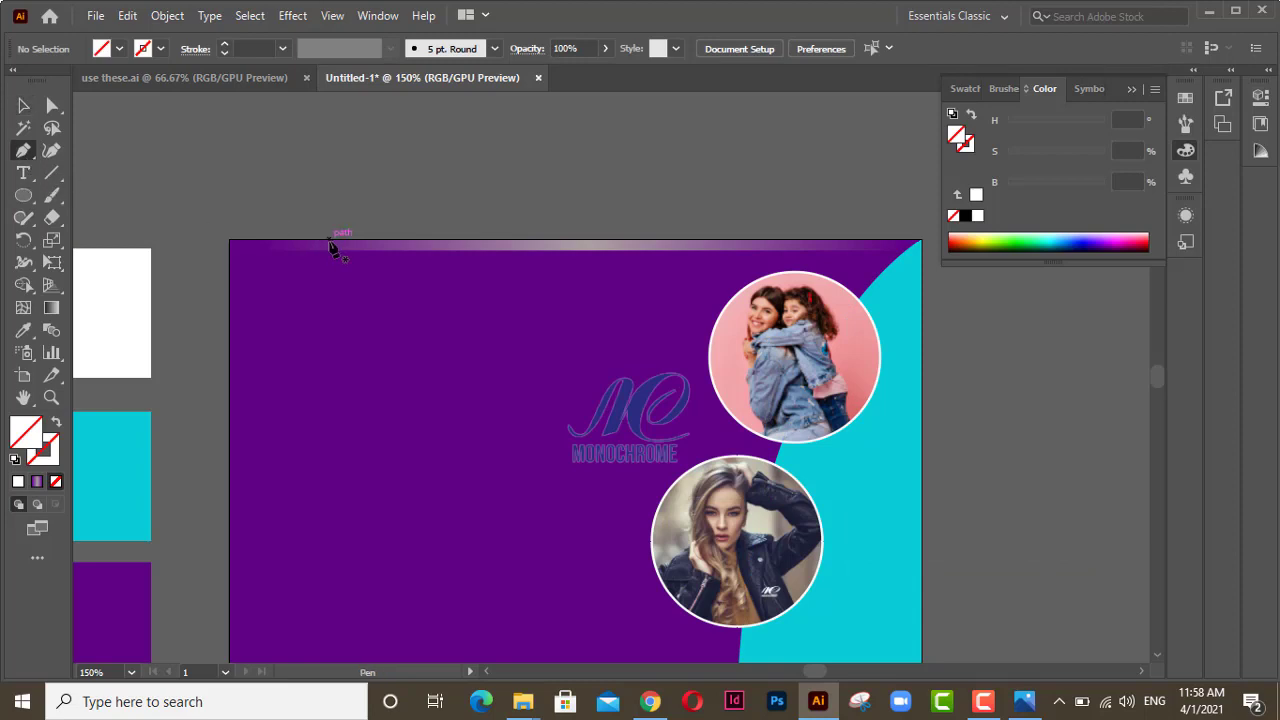
pyautogui.click(330, 240)
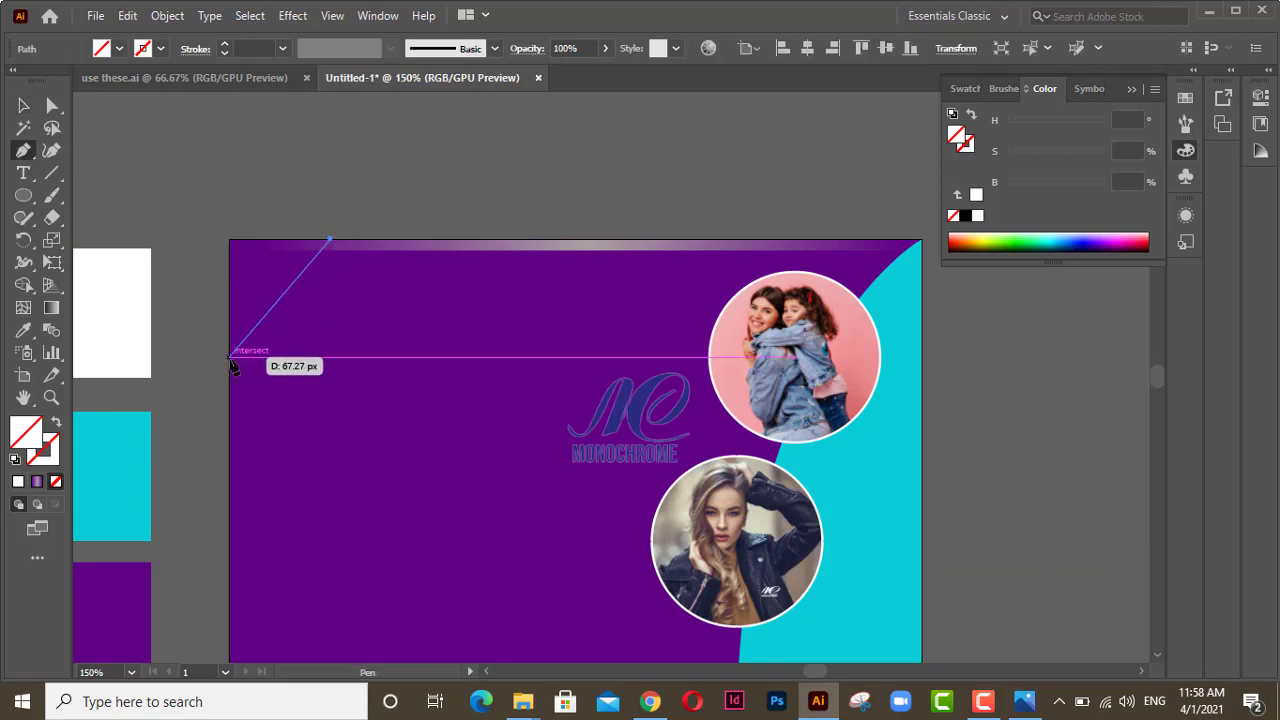
pyautogui.moveTo(230, 357); pyautogui.dragTo(128, 357)
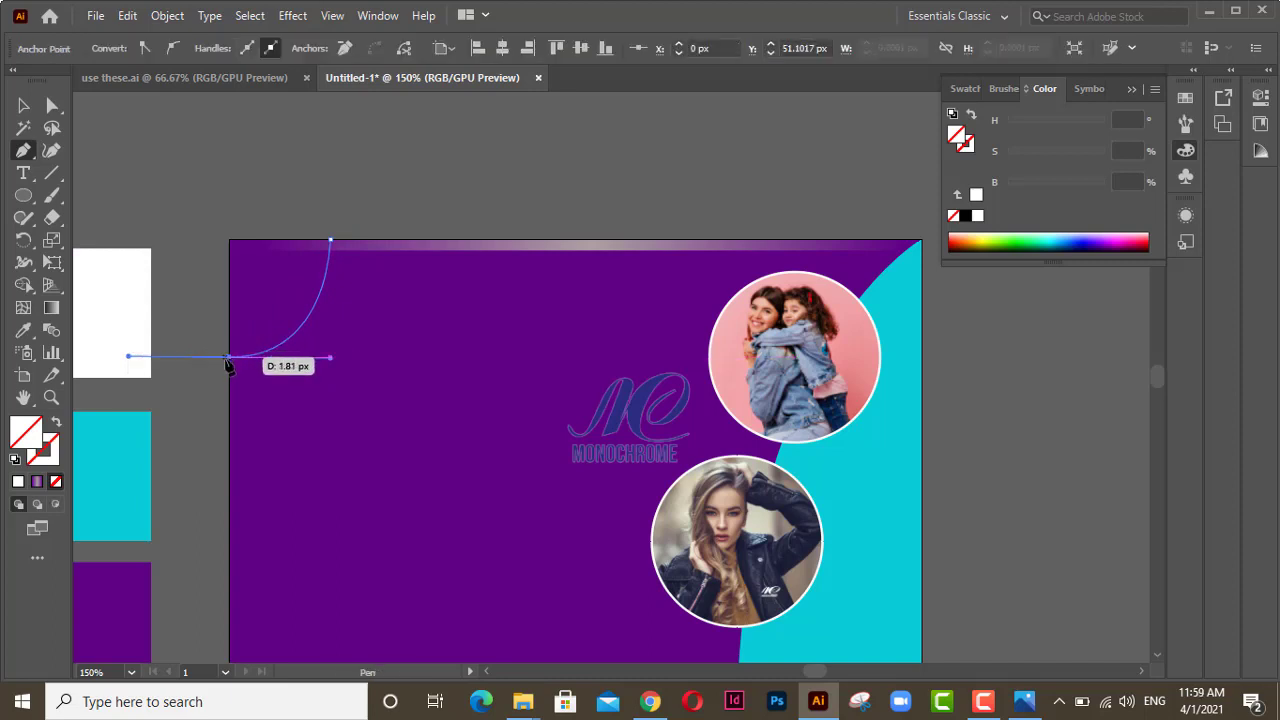
pyautogui.click(230, 357)
pyautogui.click(230, 240)
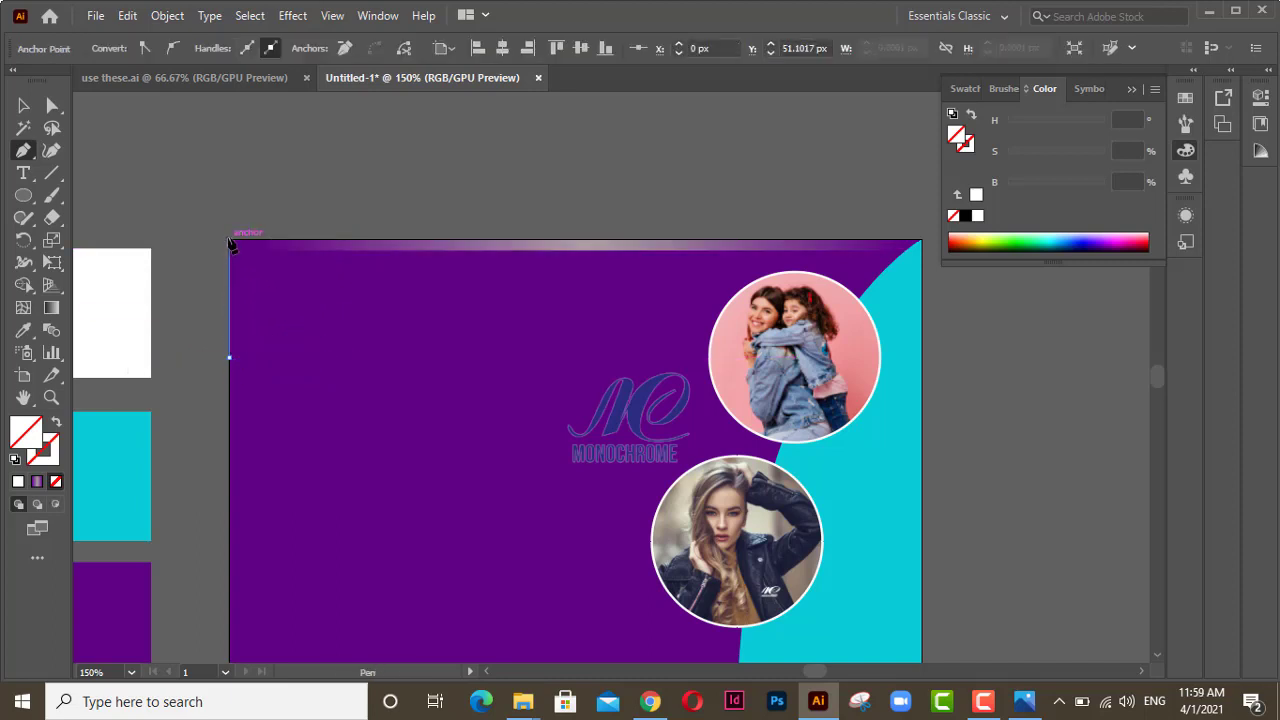
pyautogui.click(330, 241)
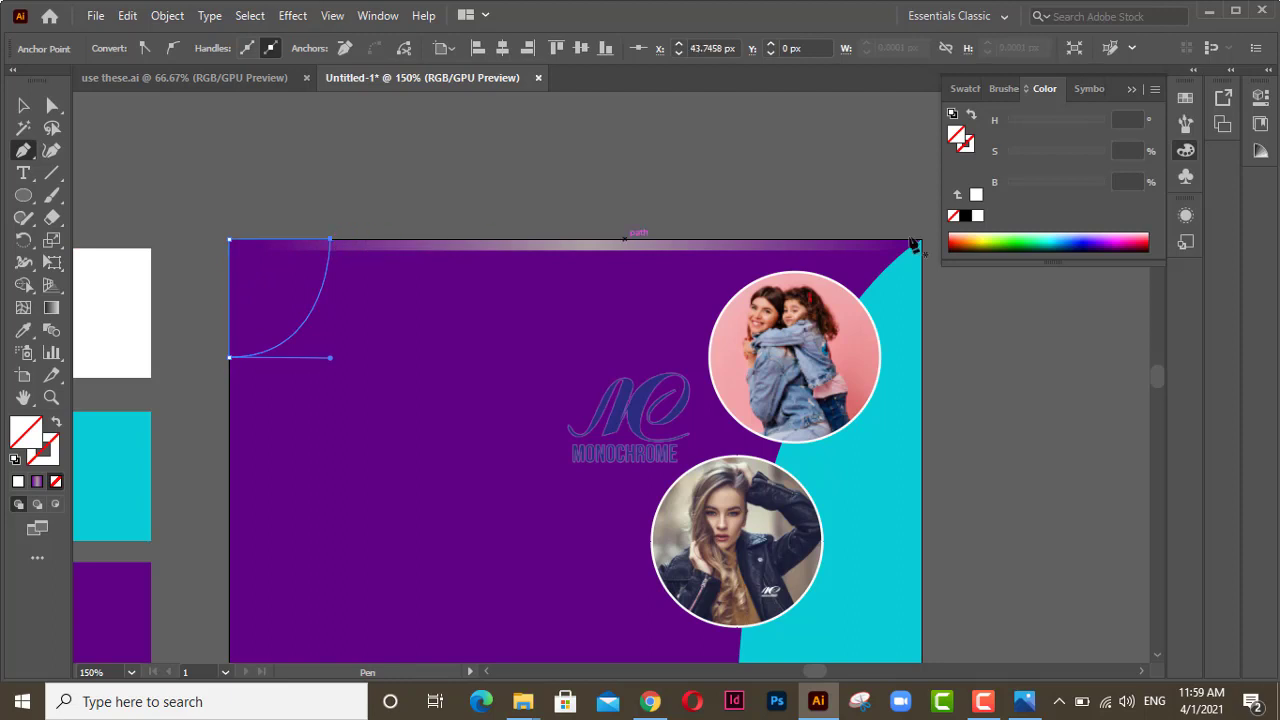
pyautogui.click(977, 216)
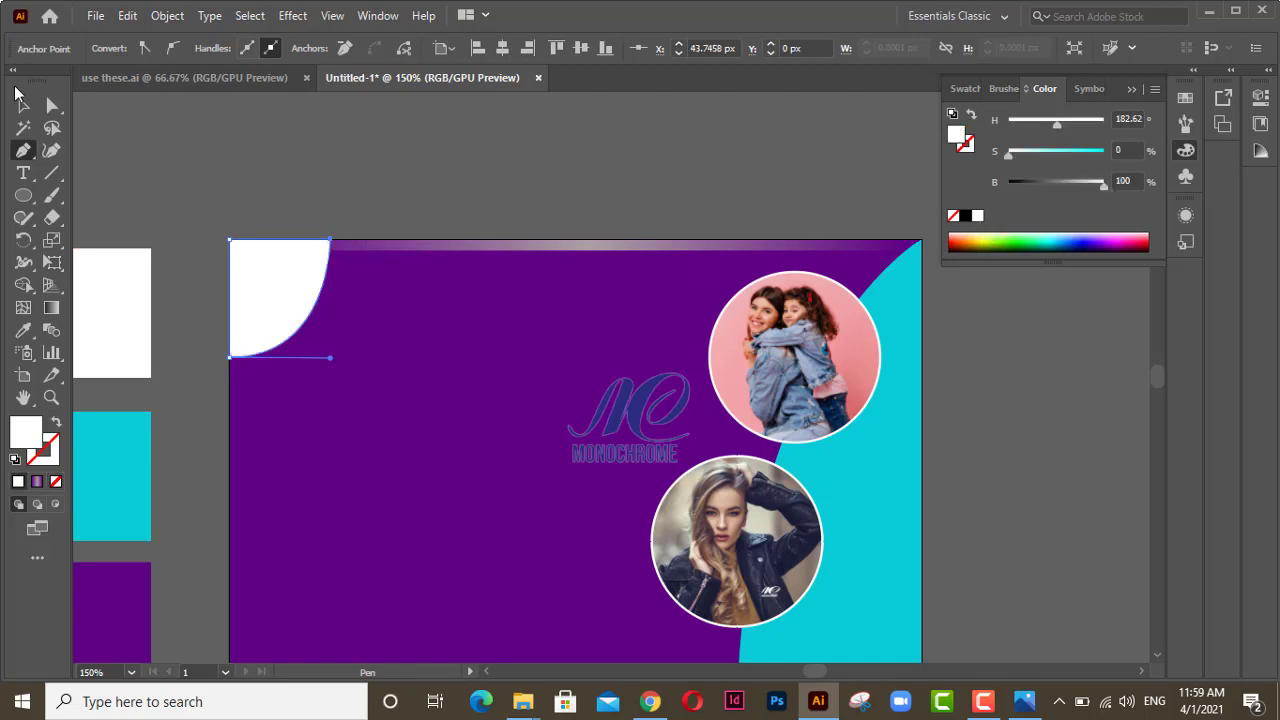
pyautogui.click(23, 105)
pyautogui.click(155, 135)
# Step: Move the Monochrome logo over the white corner shape and bring it to the front
pyautogui.moveTo(489, 342); pyautogui.dragTo(699, 459)
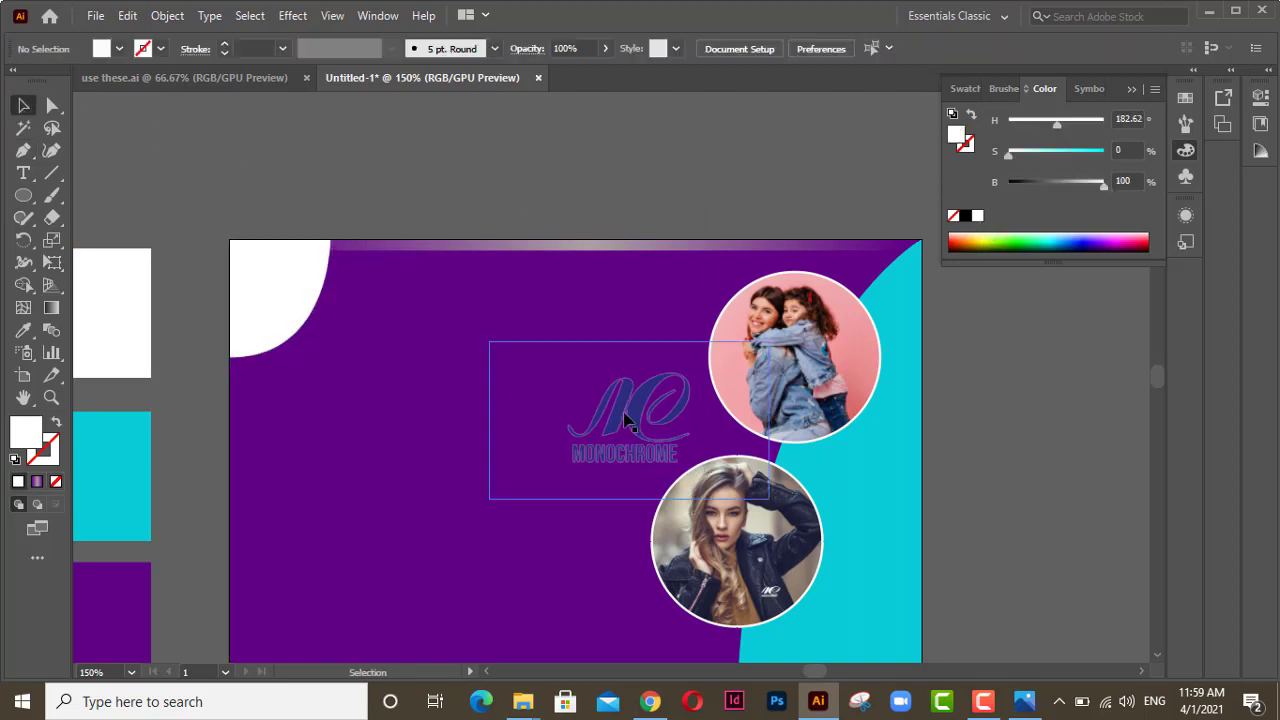
pyautogui.moveTo(624, 420); pyautogui.dragTo(254, 288)
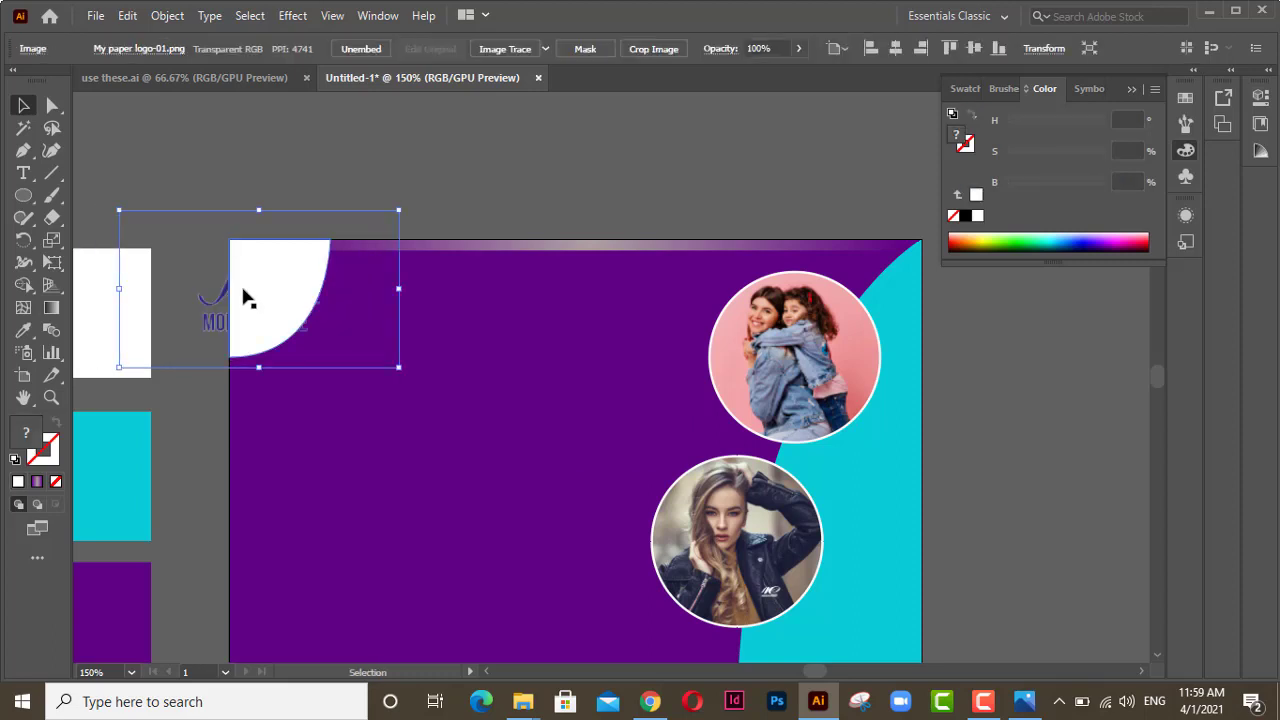
pyautogui.rightClick(229, 296)
pyautogui.moveTo(374, 451)
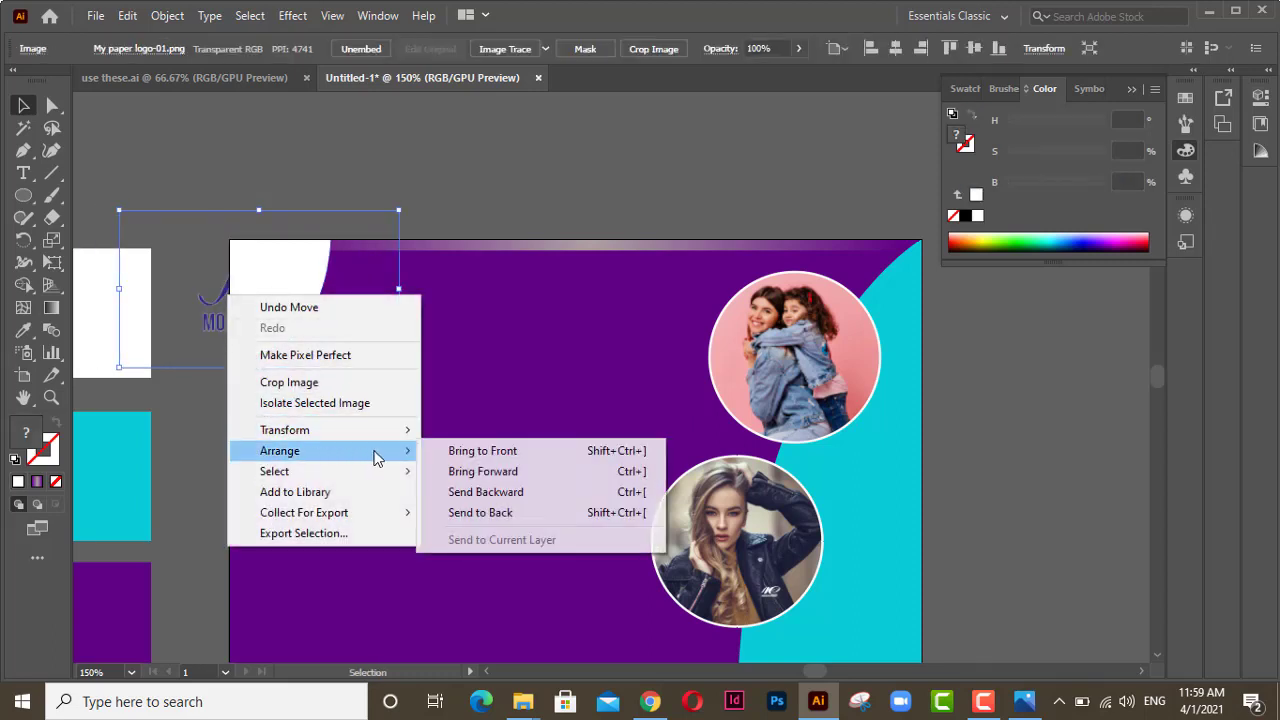
pyautogui.click(475, 451)
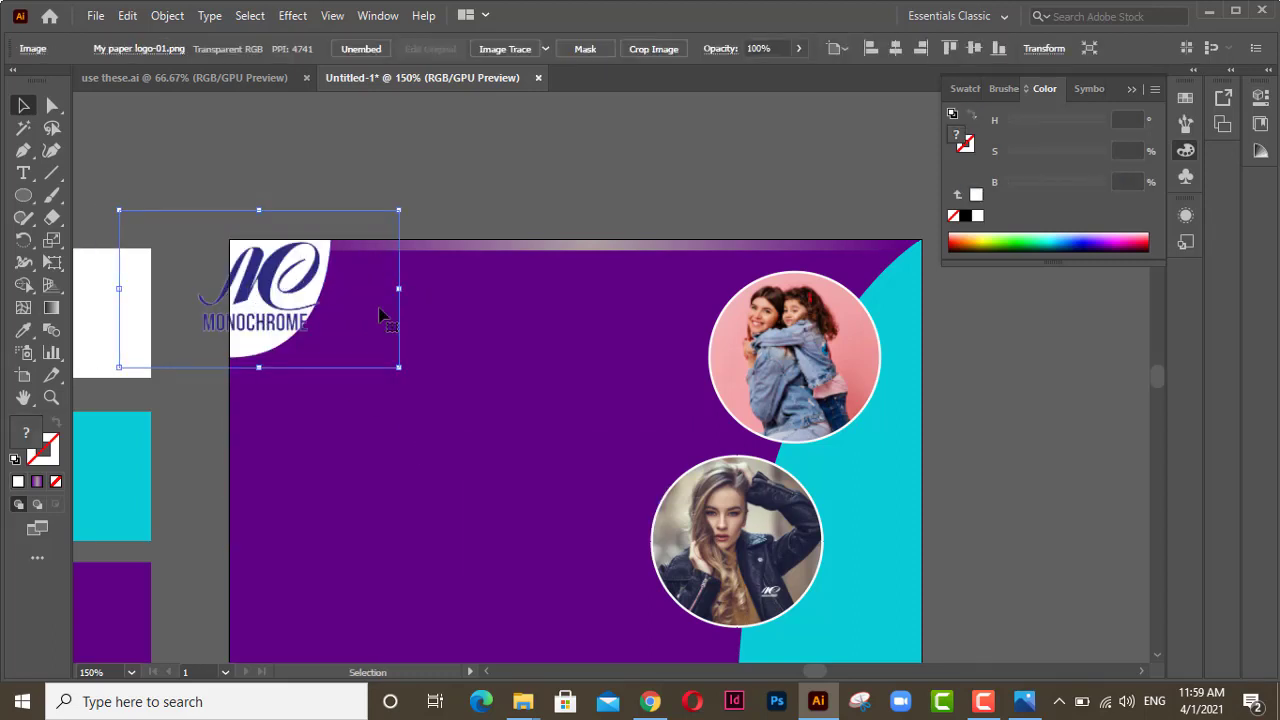
# Step: Scale the Monochrome logo down to half its size and nudge it into place inside the white corner shape
pyautogui.moveTo(399, 212); pyautogui.dragTo(268, 293)
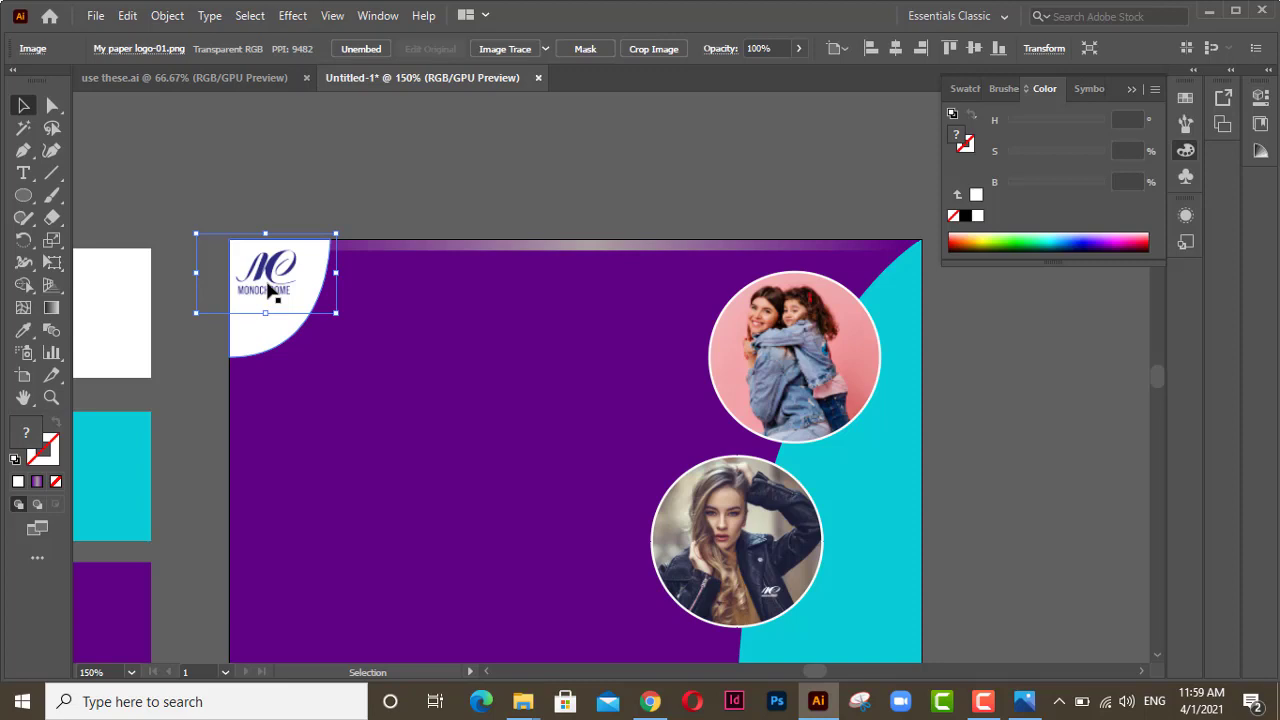
pyautogui.press('Down')
pyautogui.press('Down')
pyautogui.press('Down')
pyautogui.press('Down')
pyautogui.press('Down')
pyautogui.press('Down')
pyautogui.press('Down')
pyautogui.press('Down')
pyautogui.press('Down')
pyautogui.press('Down')
pyautogui.press('Down')
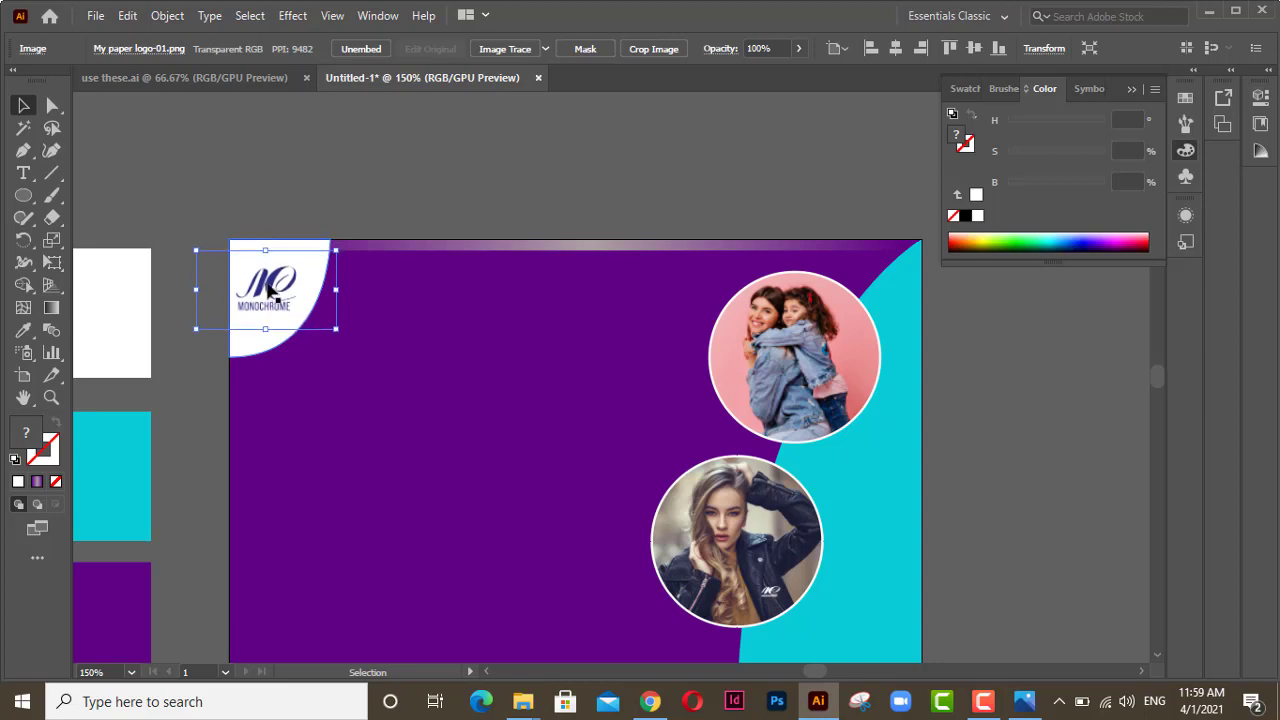
pyautogui.press('Right')
pyautogui.press('Right')
pyautogui.press('Up')
pyautogui.press('Up')
pyautogui.press('Right')
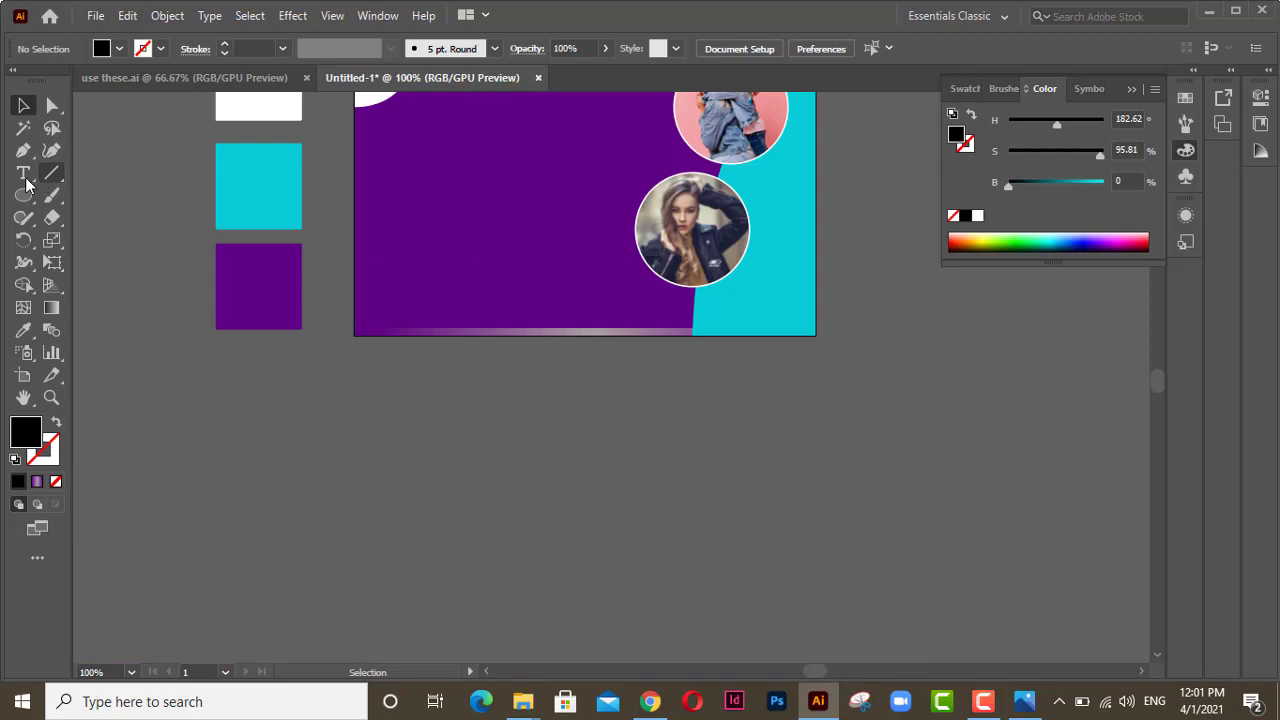
# Step: Place a single slash-like brush-stroke character in the Road Rage font below the artboard and enlarge it to about 152 pt
pyautogui.click(22, 176)
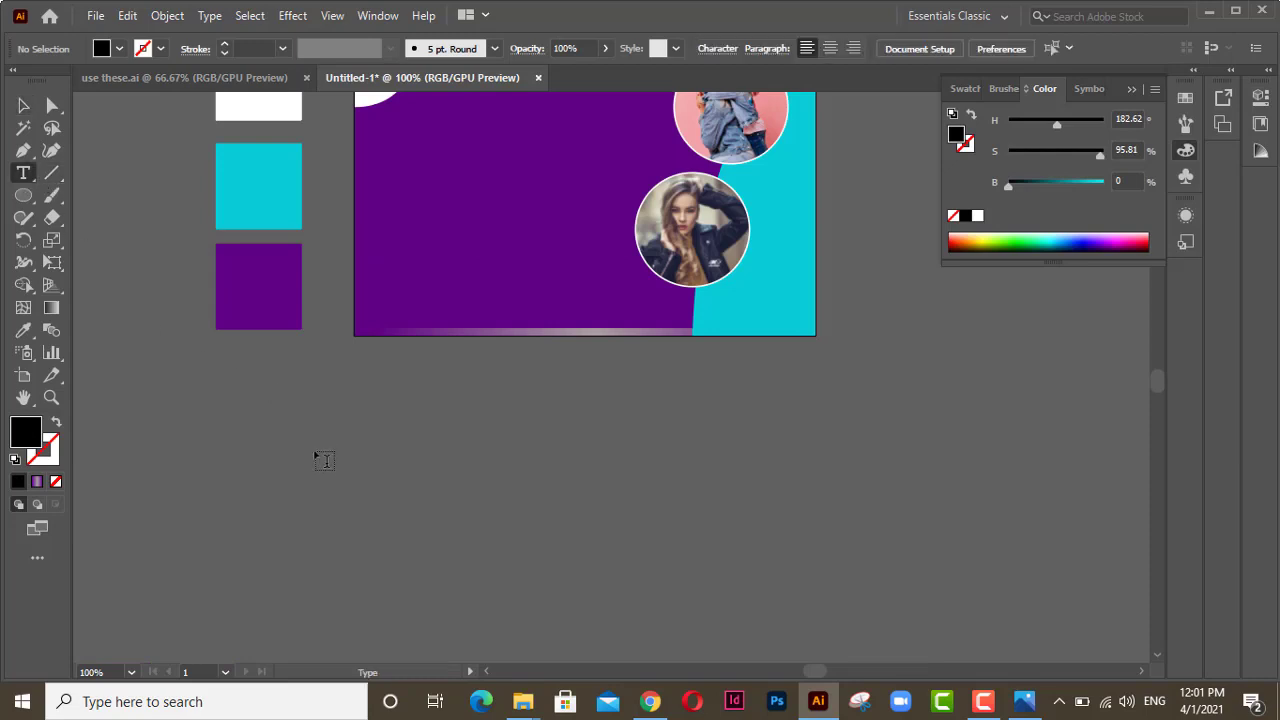
pyautogui.click(381, 487)
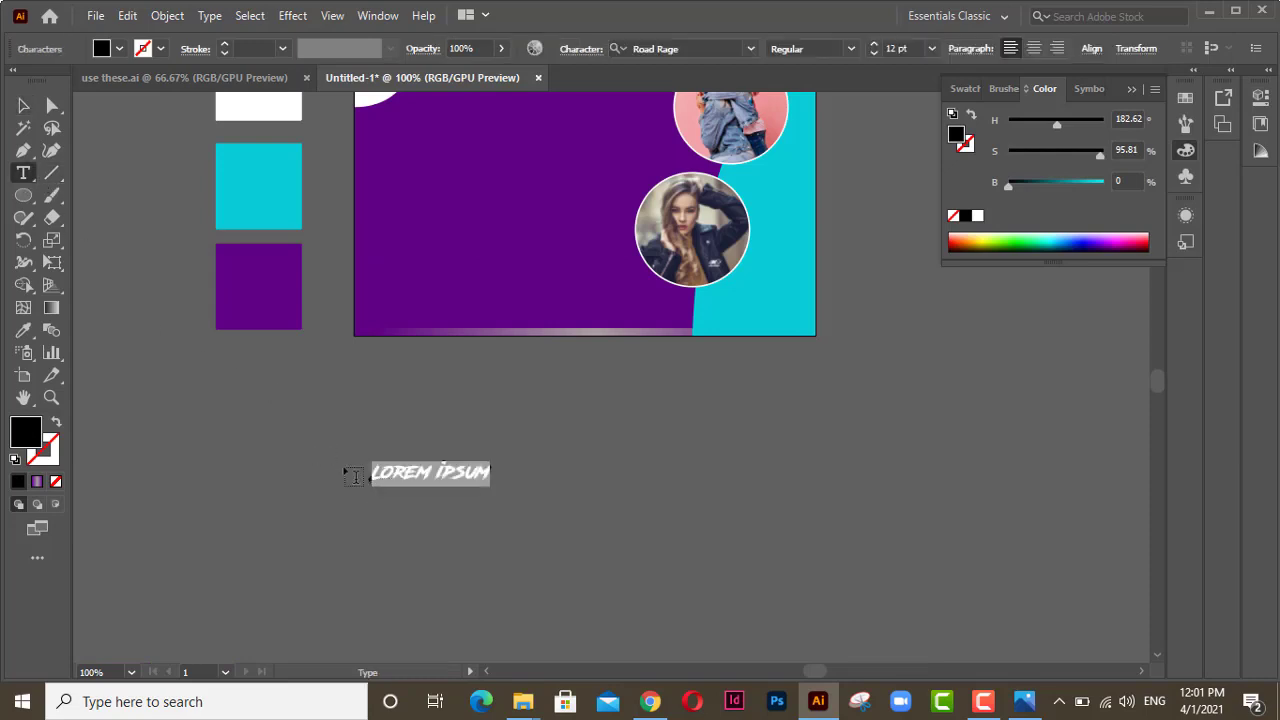
pyautogui.press('BackSpace')
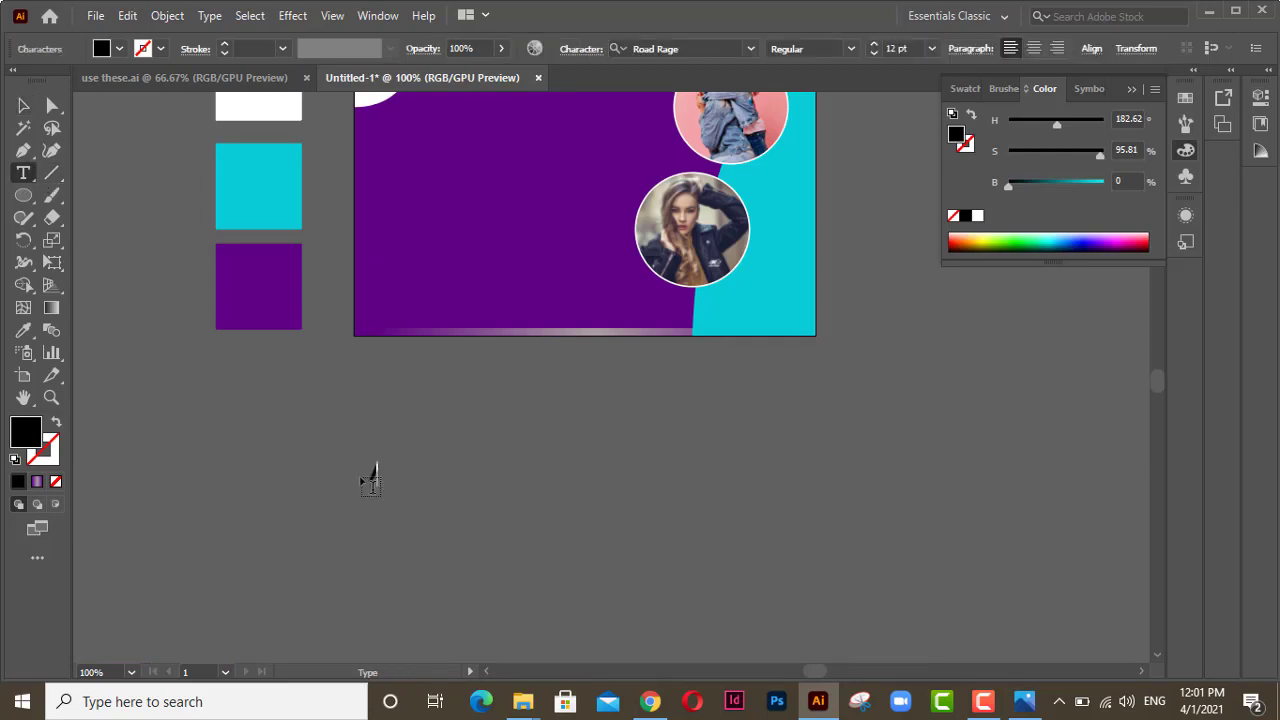
pyautogui.press('Escape')
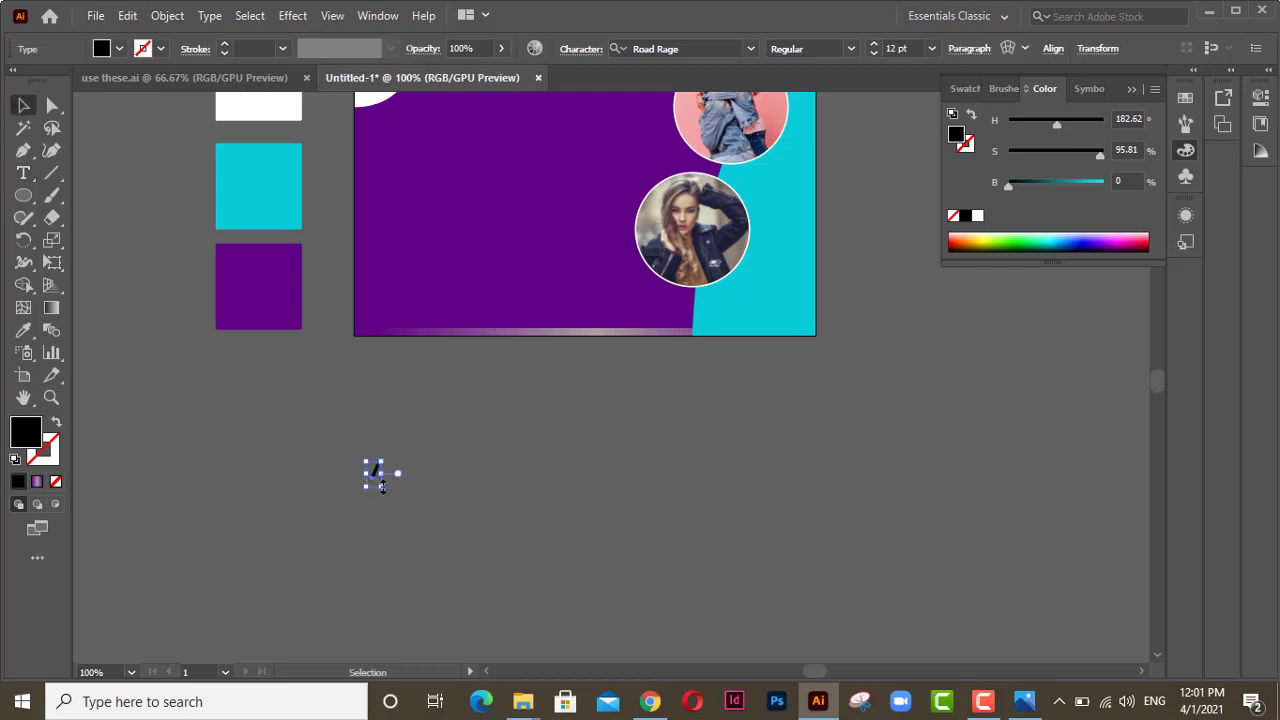
pyautogui.moveTo(386, 492); pyautogui.dragTo(725, 632)
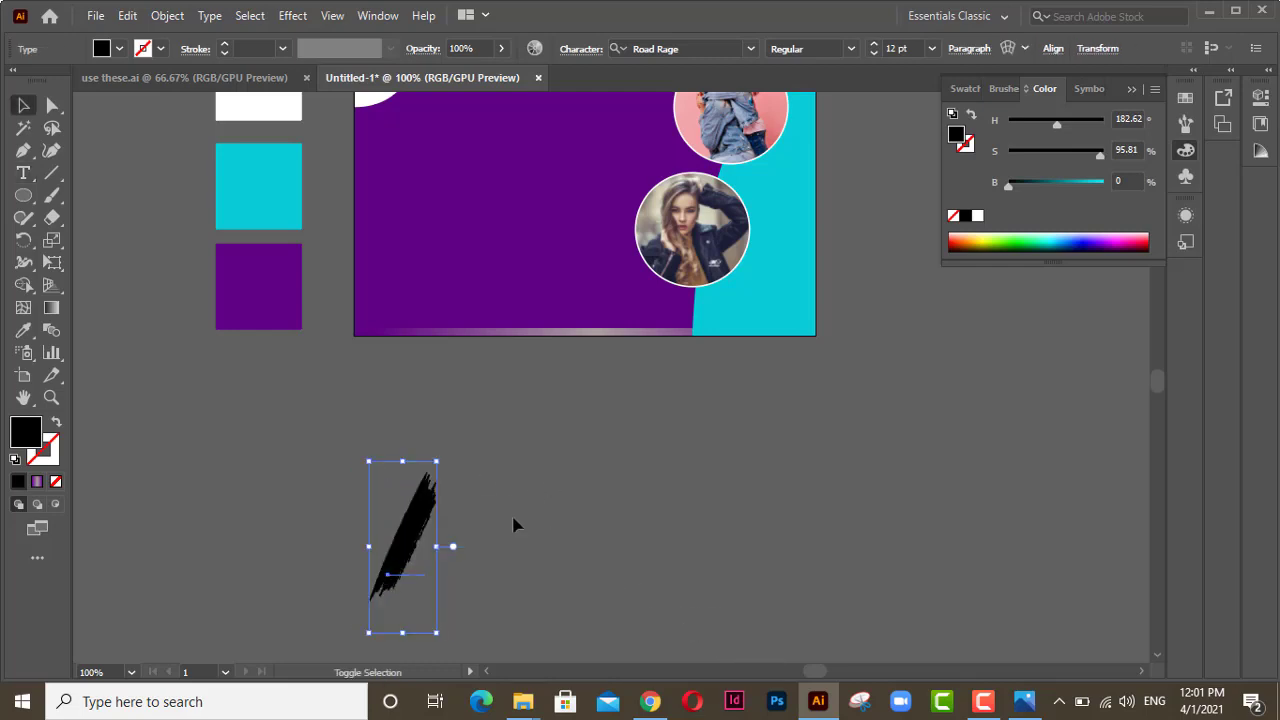
pyautogui.moveTo(436, 462); pyautogui.dragTo(625, 302)
pyautogui.click(574, 503)
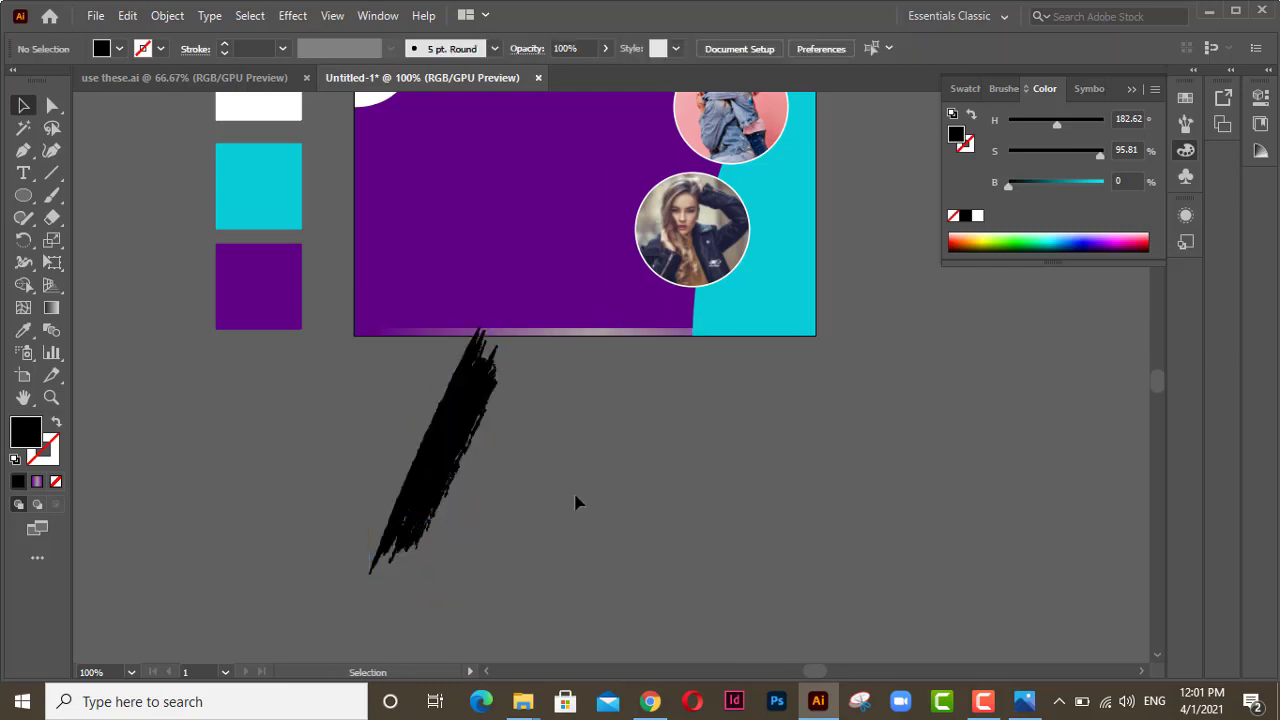
# Step: Duplicate the black brush stroke to both sides, rotate the outer copy, and overlap it with the other strokes
pyautogui.click(449, 462)
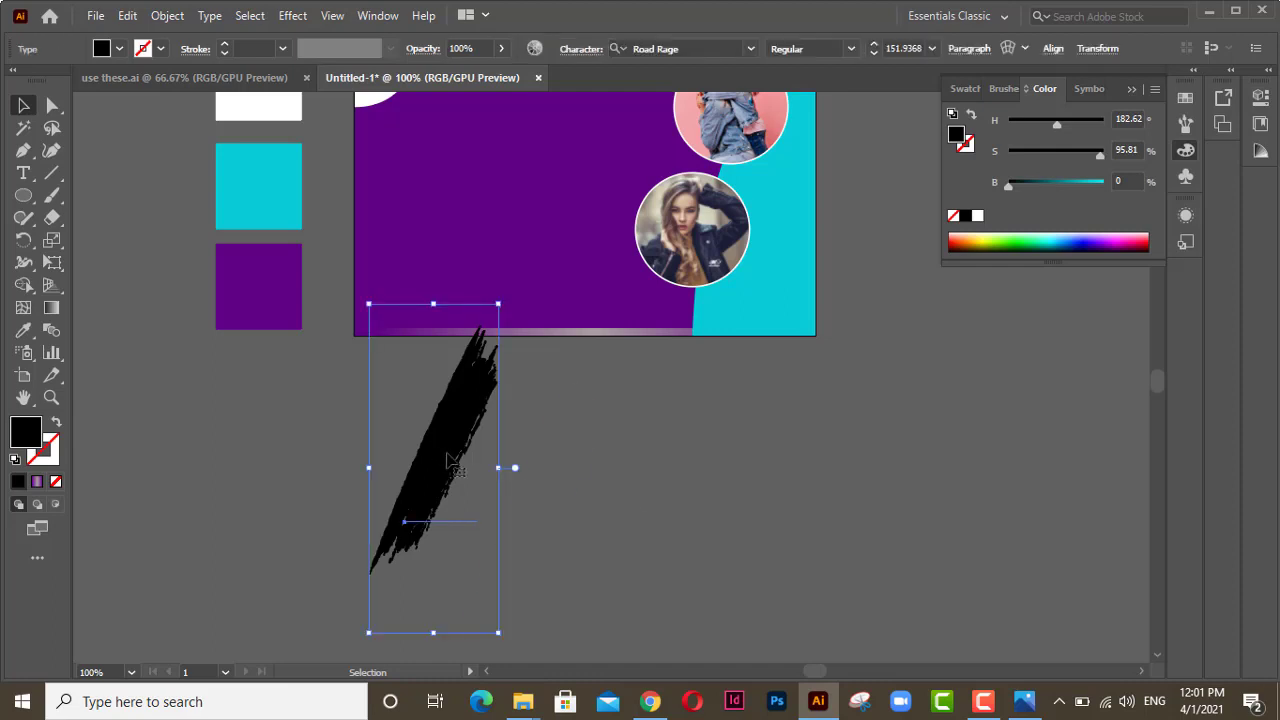
pyautogui.moveTo(449, 462)
pyautogui.mouseDown()
pyautogui.moveTo(563, 528)
pyautogui.moveTo(469, 514)
pyautogui.moveTo(519, 480)
pyautogui.moveTo(512, 553)
pyautogui.moveTo(566, 491)
pyautogui.mouseUp()
pyautogui.moveTo(443, 435); pyautogui.dragTo(300, 392)
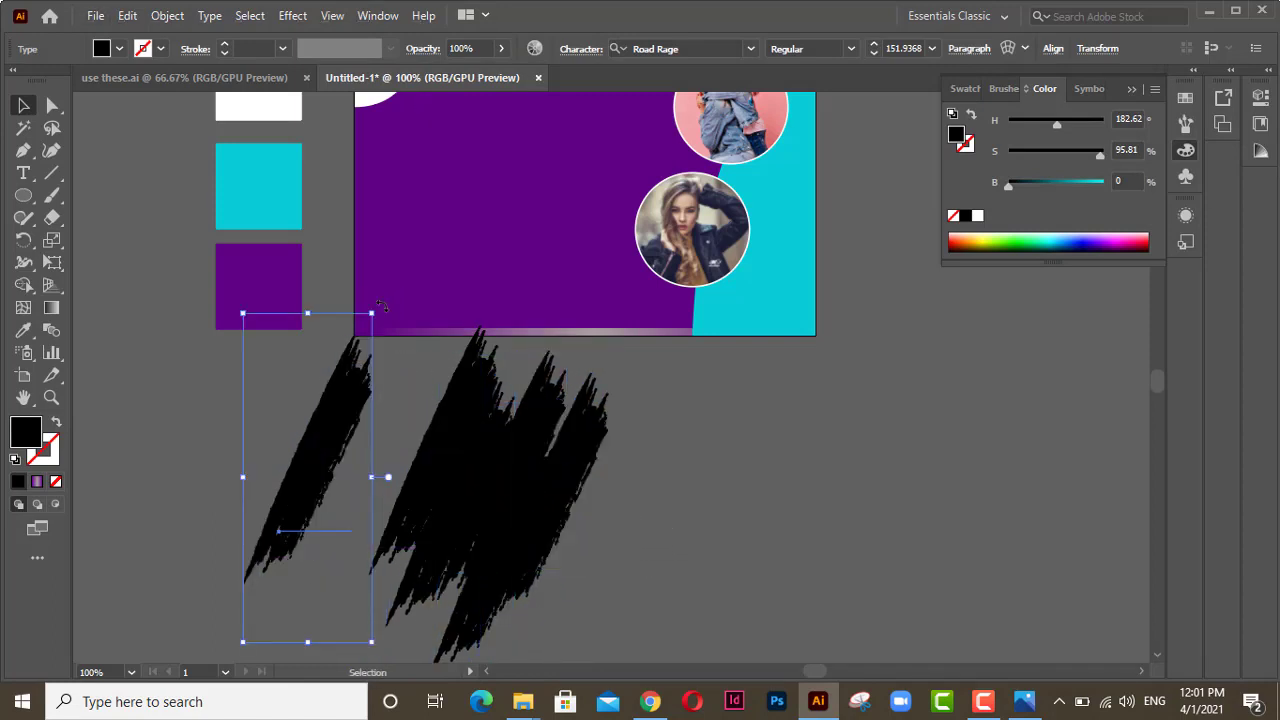
pyautogui.moveTo(381, 306); pyautogui.dragTo(265, 554)
pyautogui.moveTo(312, 489); pyautogui.dragTo(404, 449)
pyautogui.moveTo(307, 598); pyautogui.dragTo(318, 603)
pyautogui.click(314, 434)
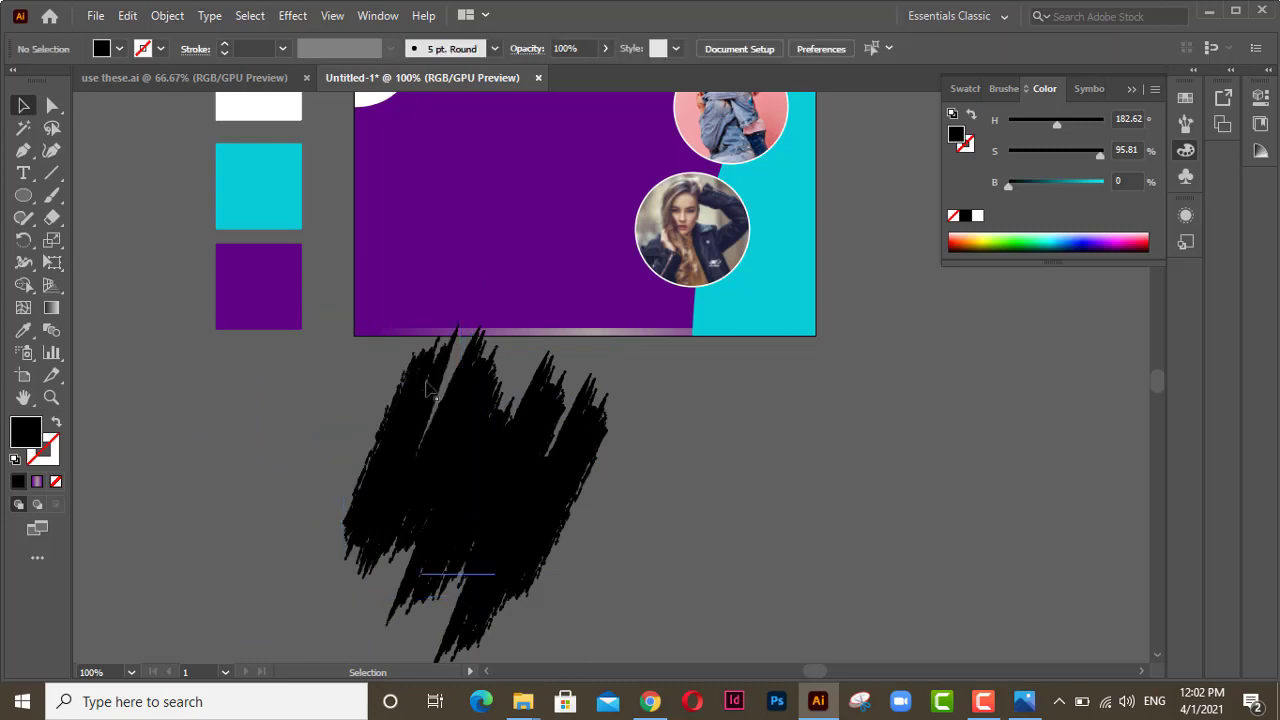
# Step: Add and shift further brush-stroke copies to close the gaps in the upper part of the black patch
pyautogui.click(426, 389)
pyautogui.moveTo(474, 263); pyautogui.dragTo(476, 268)
pyautogui.click(303, 434)
pyautogui.moveTo(303, 434); pyautogui.dragTo(296, 334)
pyautogui.moveTo(472, 356)
pyautogui.mouseDown()
pyautogui.moveTo(529, 364)
pyautogui.moveTo(510, 381)
pyautogui.mouseUp()
pyautogui.moveTo(504, 428)
pyautogui.mouseDown()
pyautogui.moveTo(477, 339)
pyautogui.moveTo(510, 437)
pyautogui.moveTo(462, 434)
pyautogui.mouseUp()
pyautogui.click(566, 451)
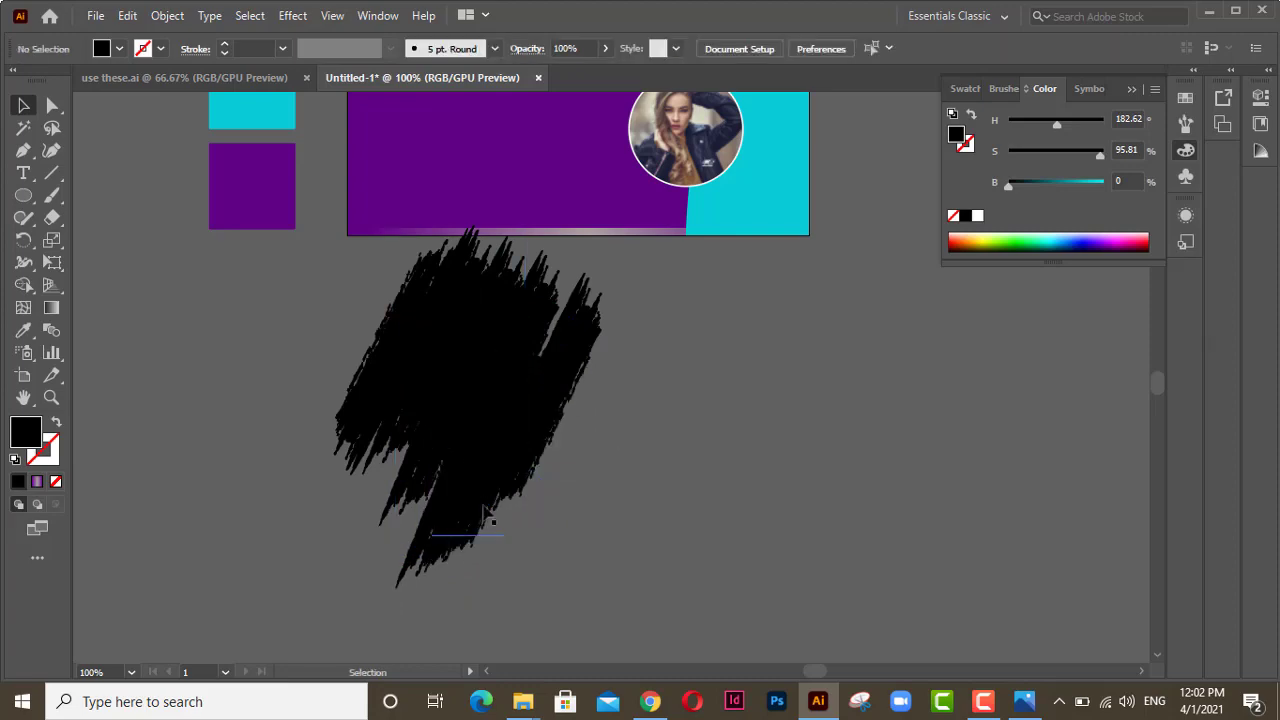
# Step: Finish overlapping the brush strokes into one compact patch and fill it with the palette's cyan
pyautogui.moveTo(483, 508); pyautogui.dragTo(491, 482)
pyautogui.click(568, 452)
pyautogui.moveTo(521, 376); pyautogui.dragTo(463, 425)
pyautogui.moveTo(381, 556); pyautogui.dragTo(385, 543)
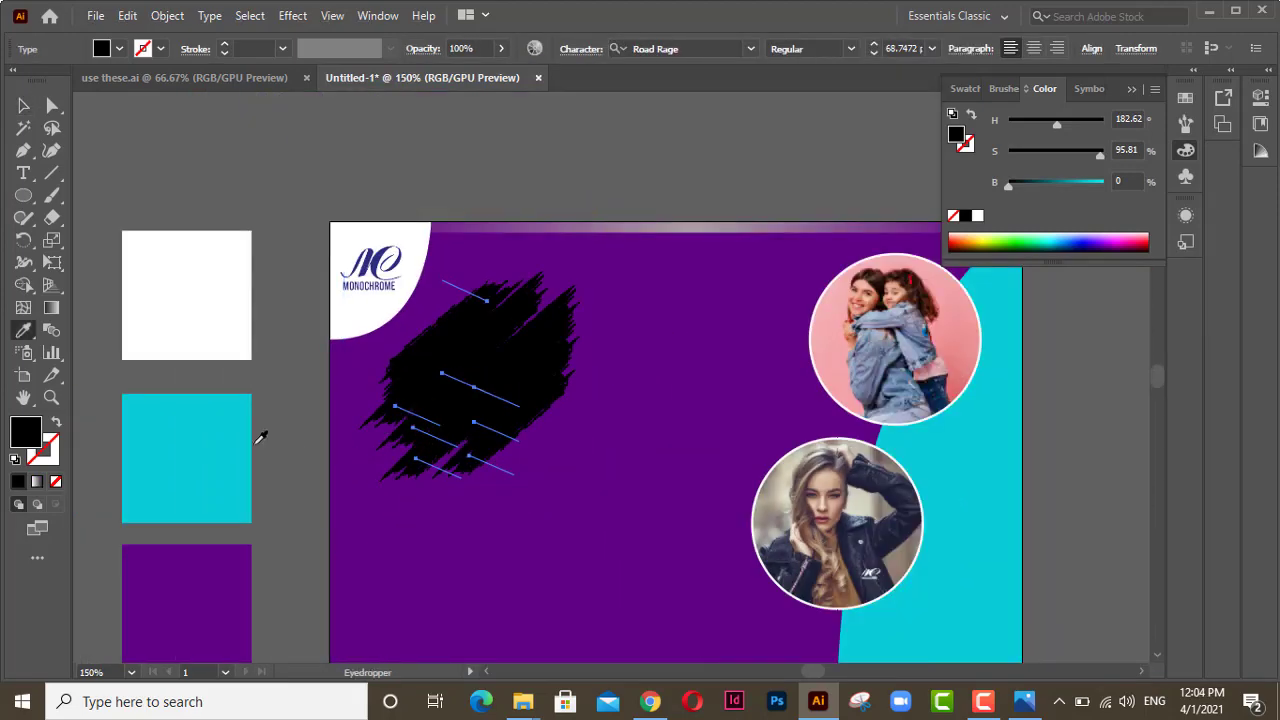
pyautogui.click(240, 443)
# Step: Add the two-line text "BUY ONE" / "GET ONE" below the cyan brush patch and fill it white
pyautogui.click(23, 173)
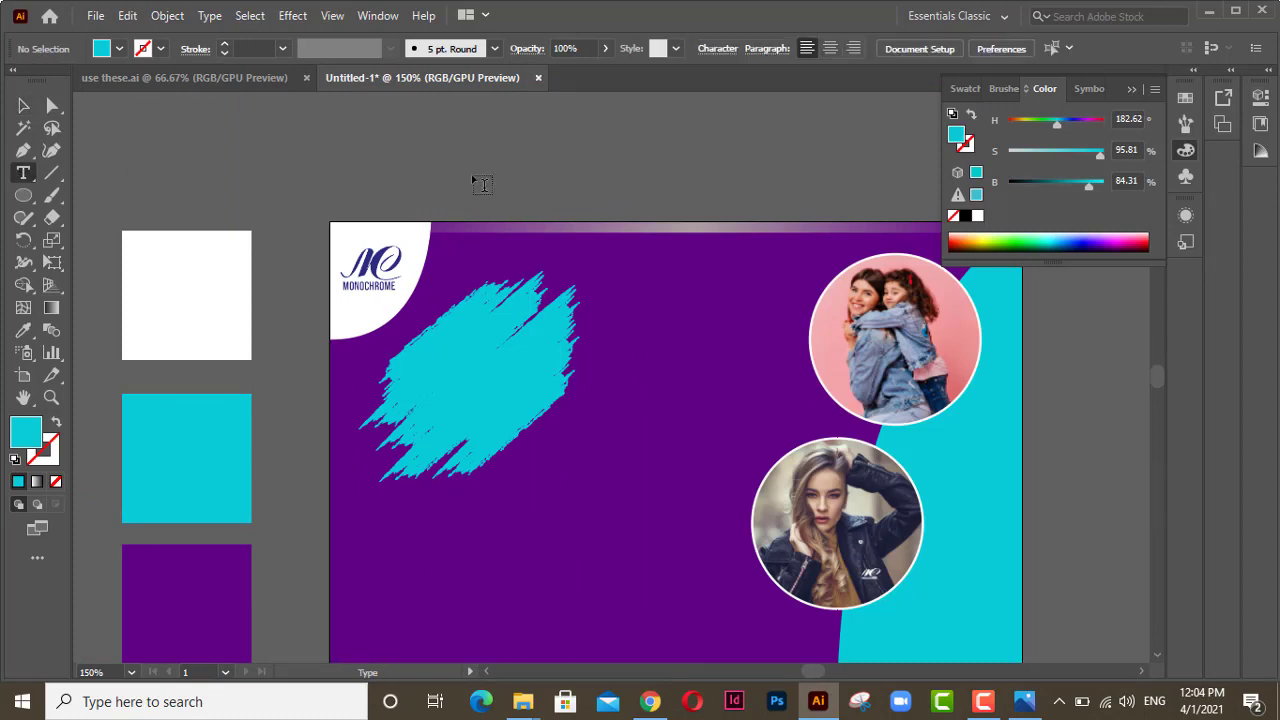
pyautogui.click(505, 505)
pyautogui.write('BU')
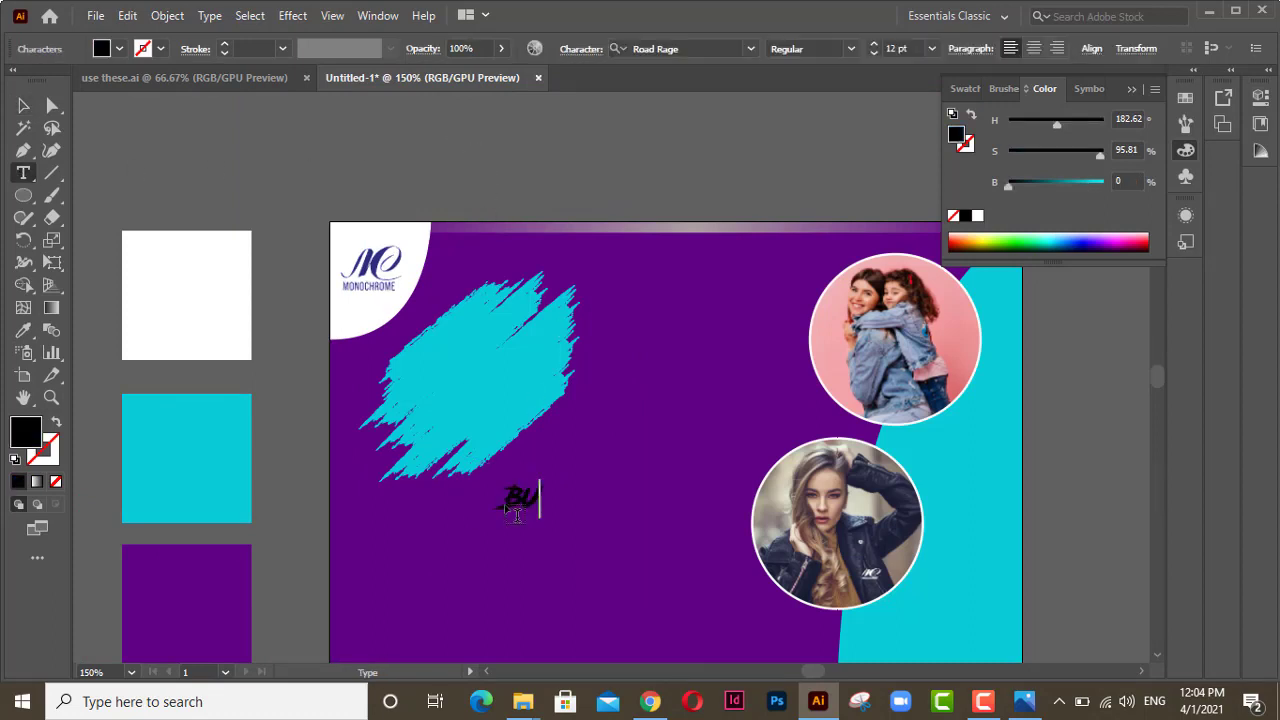
pyautogui.write('Y ONE')
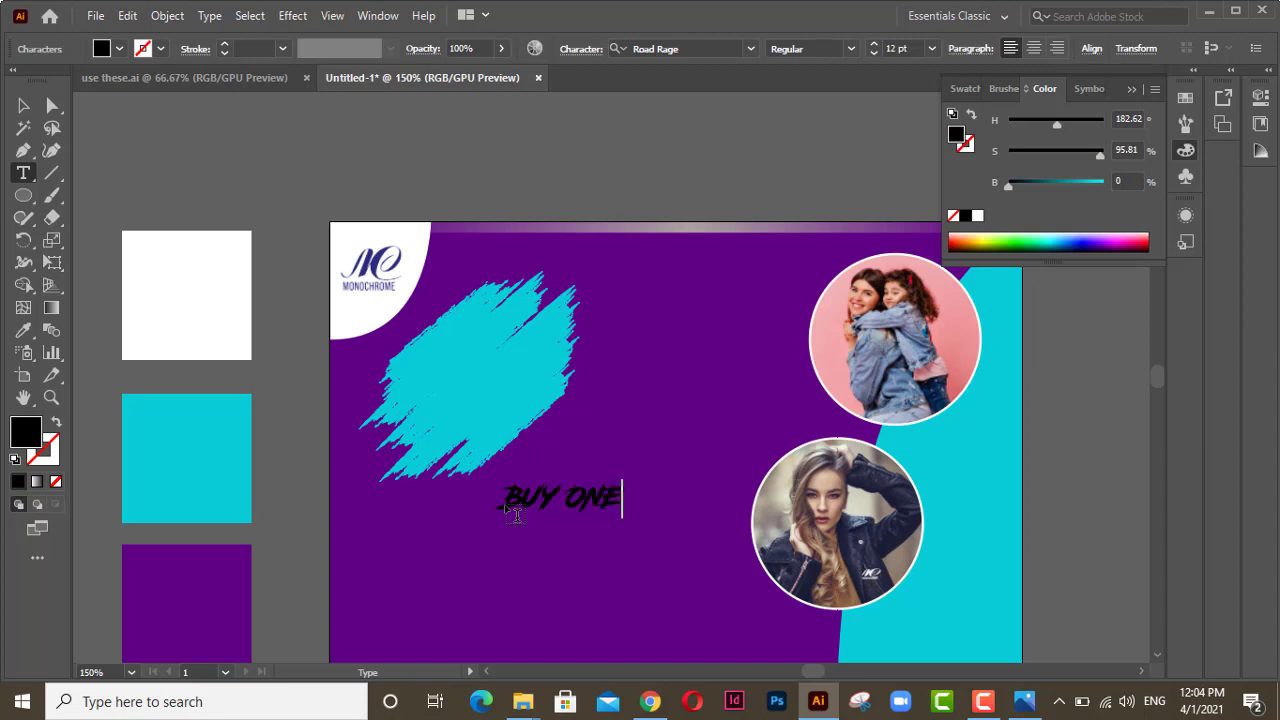
pyautogui.press('Return')
pyautogui.write('GET ONE')
pyautogui.press('Escape')
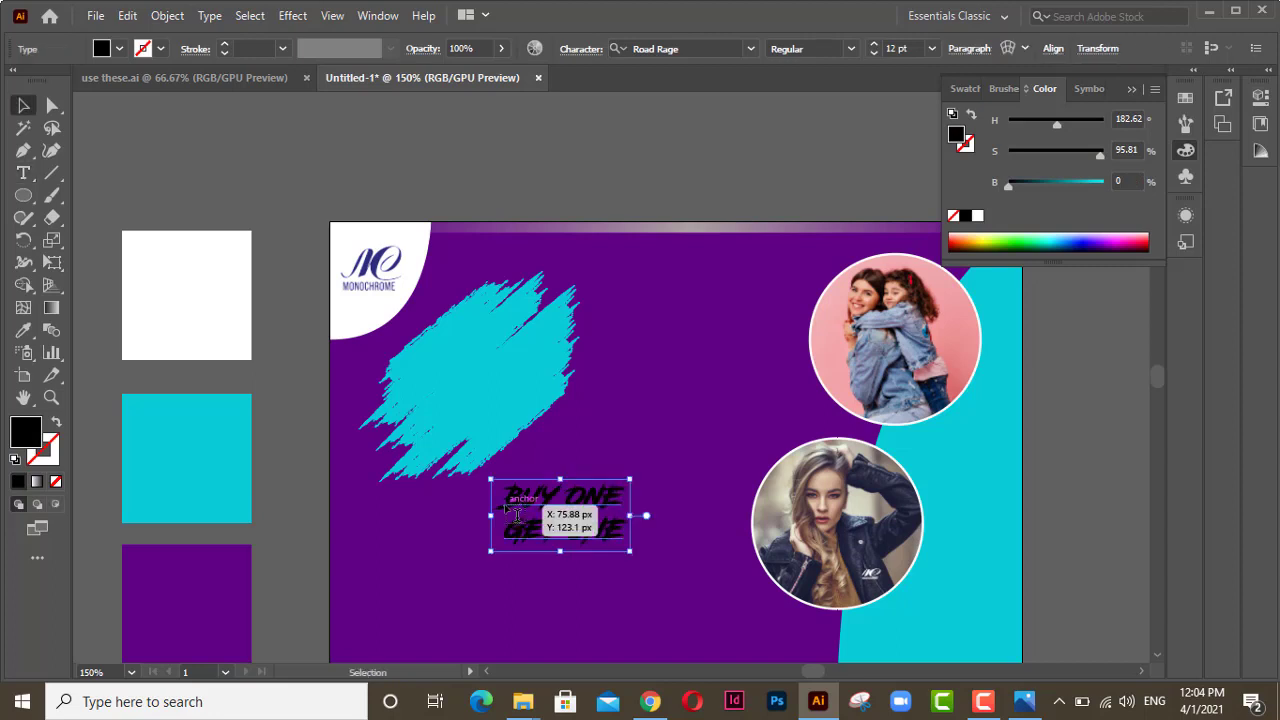
pyautogui.click(978, 217)
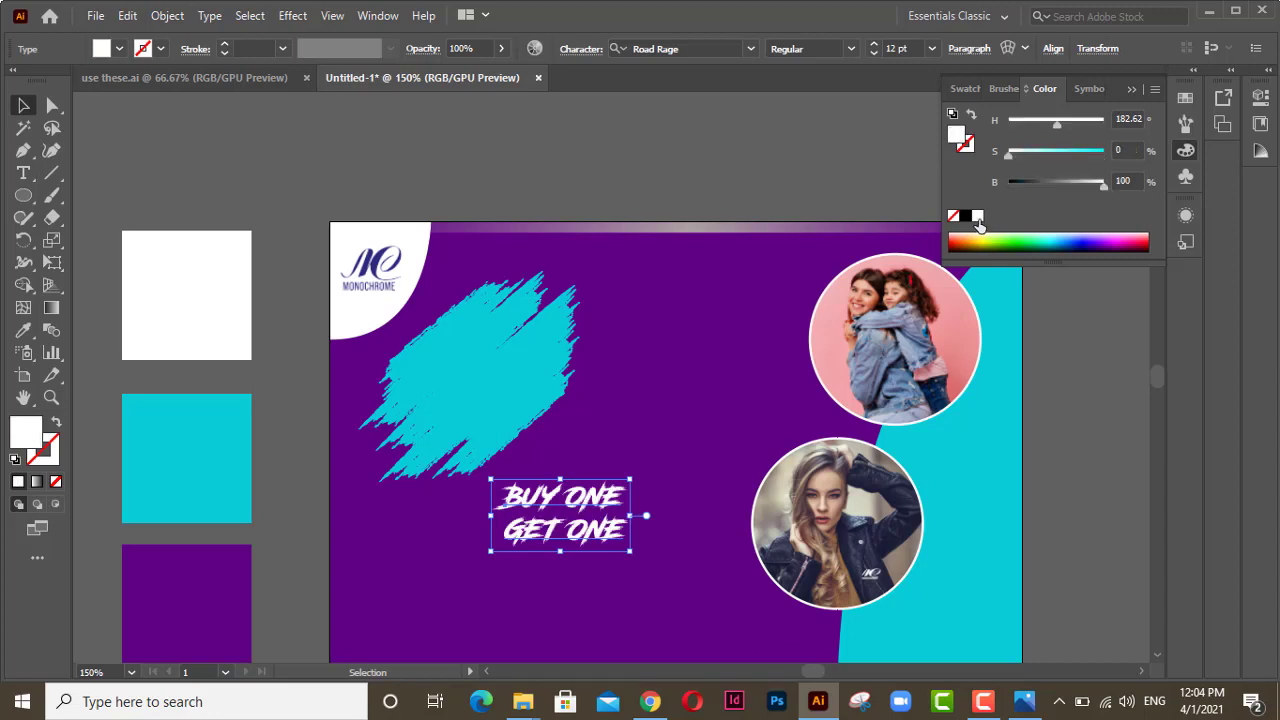
# Step: Move the BUY ONE GET ONE text onto the cyan brush patch and set its font to Gotham-UltraItalic
pyautogui.click(732, 50)
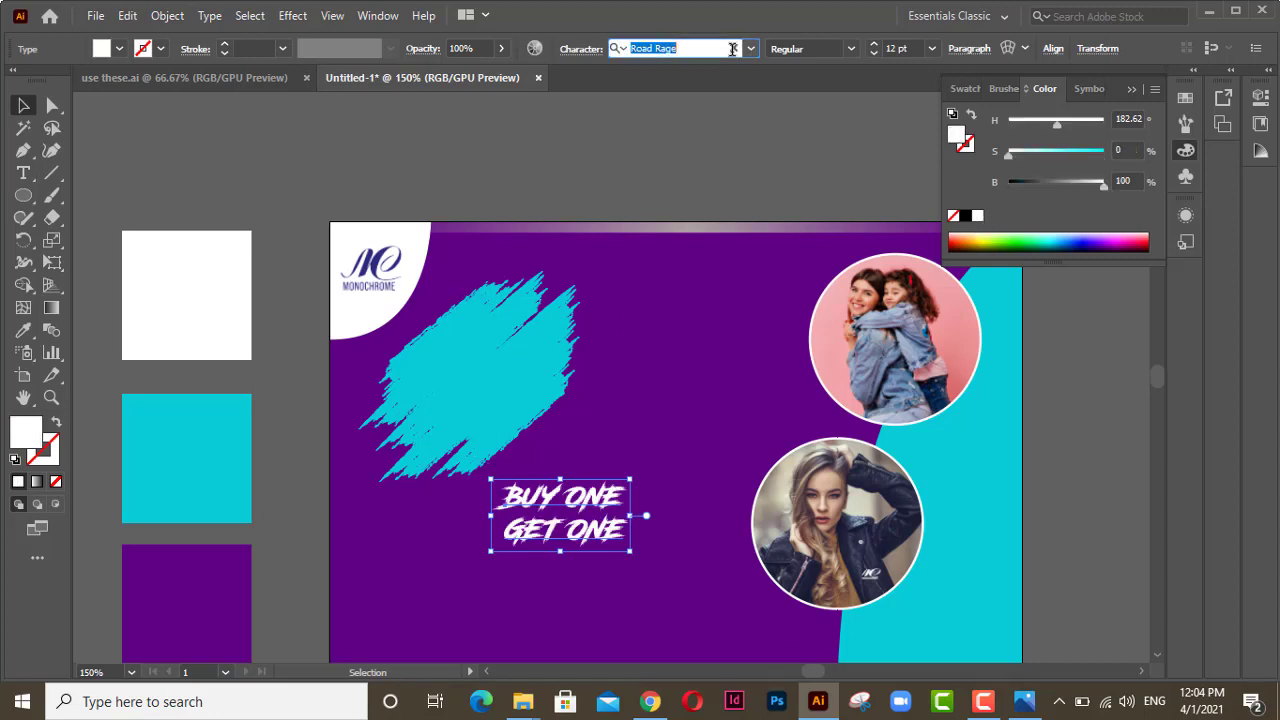
pyautogui.press('Down')
pyautogui.click(750, 48)
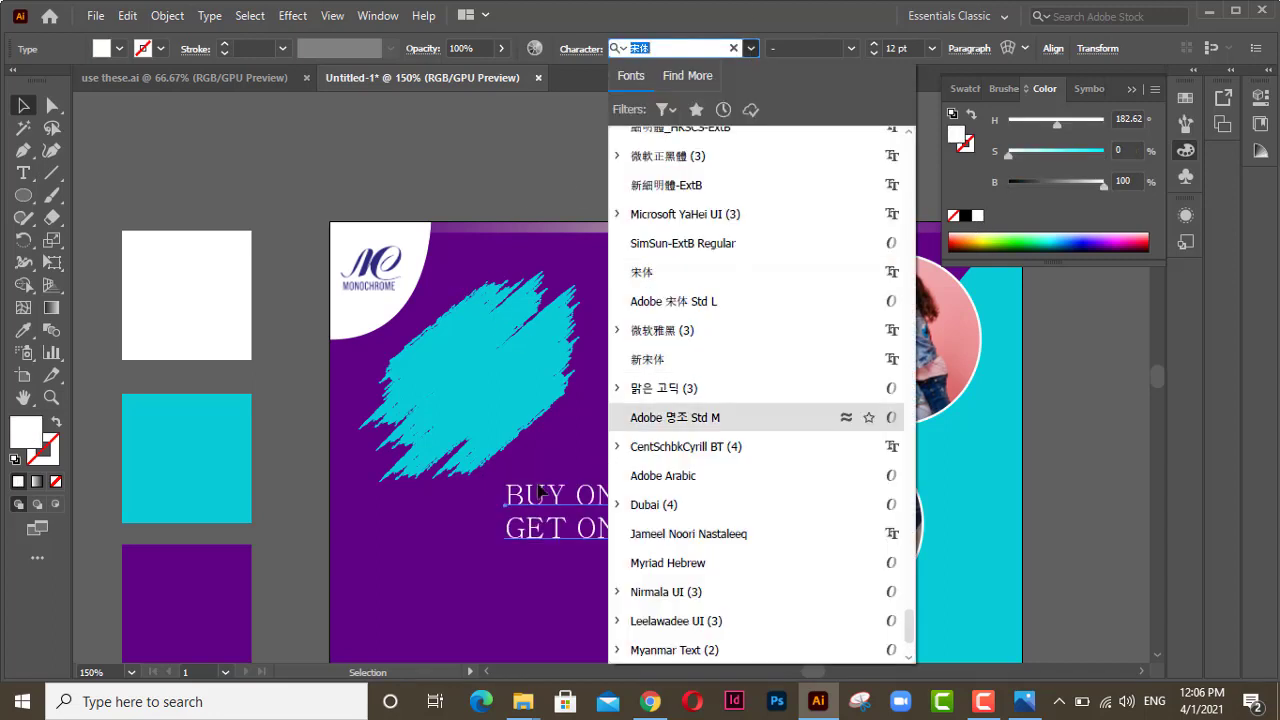
pyautogui.moveTo(530, 510)
pyautogui.mouseDown()
pyautogui.moveTo(353, 376)
pyautogui.moveTo(462, 362)
pyautogui.mouseUp()
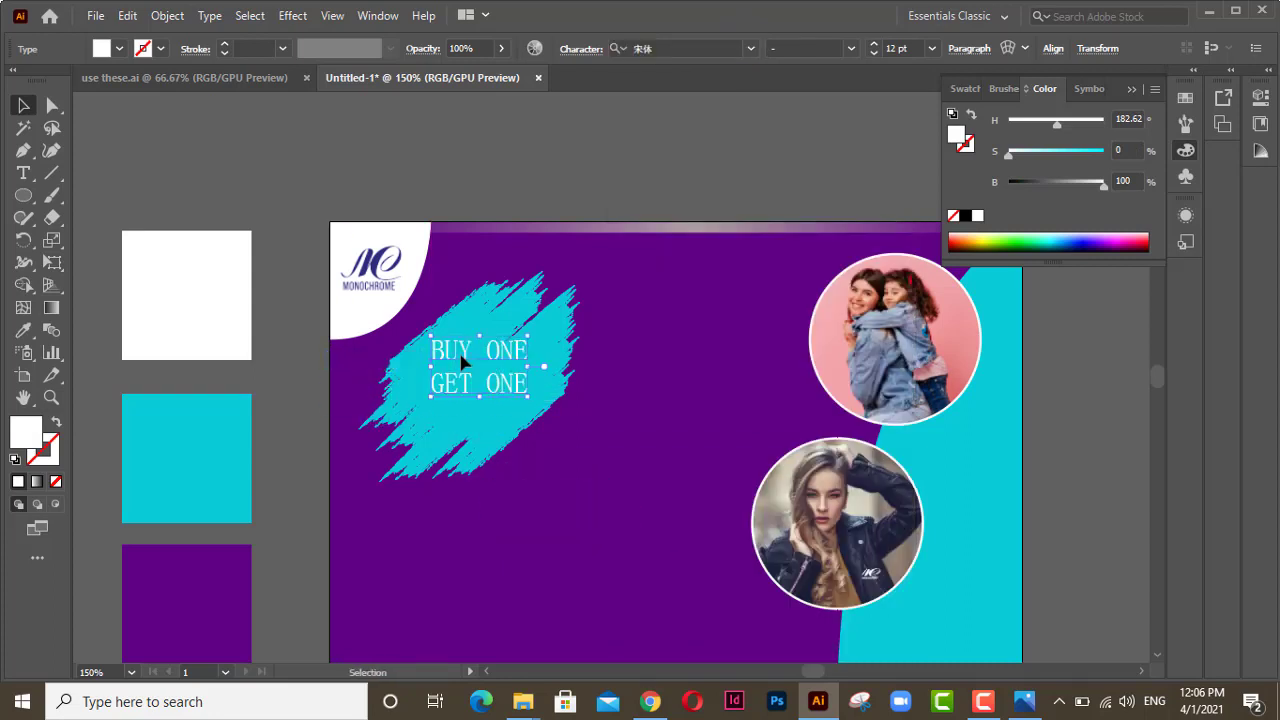
pyautogui.click(750, 48)
pyautogui.scroll(10, 686, 200)
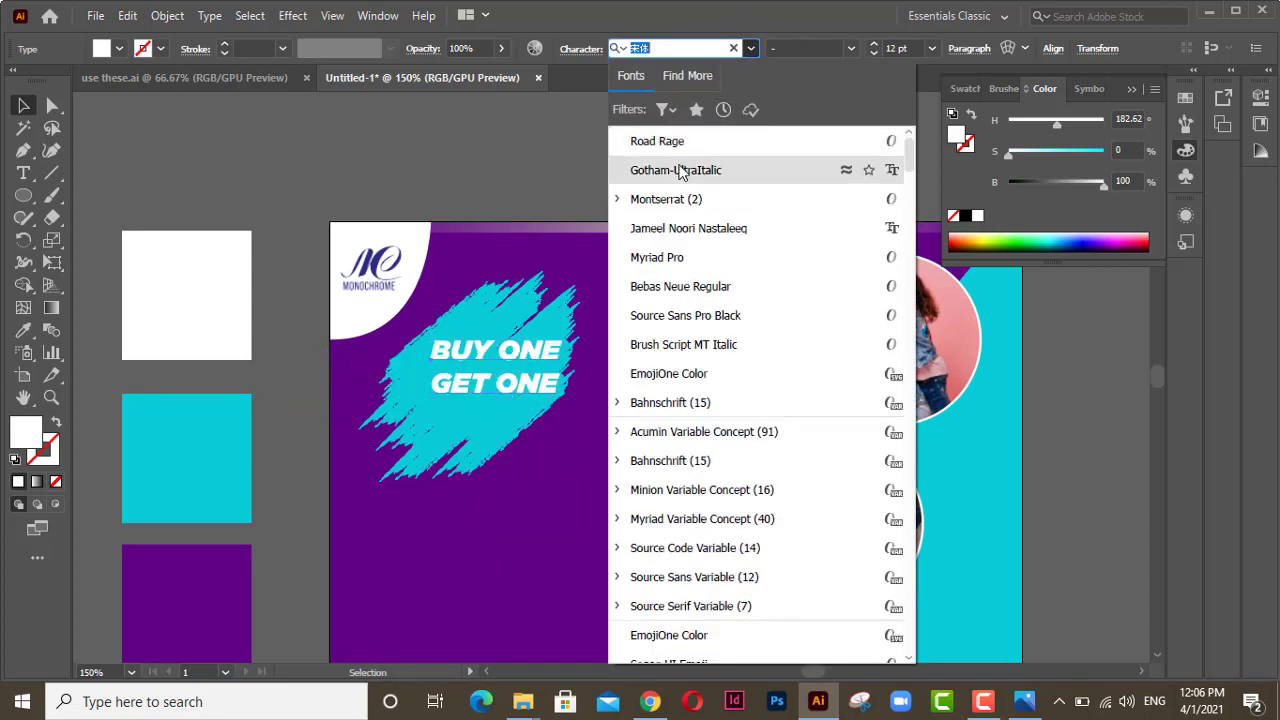
pyautogui.click(686, 171)
# Step: Rotate the BUY ONE GET ONE text parallel to the brush strokes, centre it on the cyan patch, and deselect it
pyautogui.moveTo(562, 334); pyautogui.dragTo(521, 281)
pyautogui.moveTo(497, 331); pyautogui.dragTo(482, 356)
pyautogui.click(520, 186)
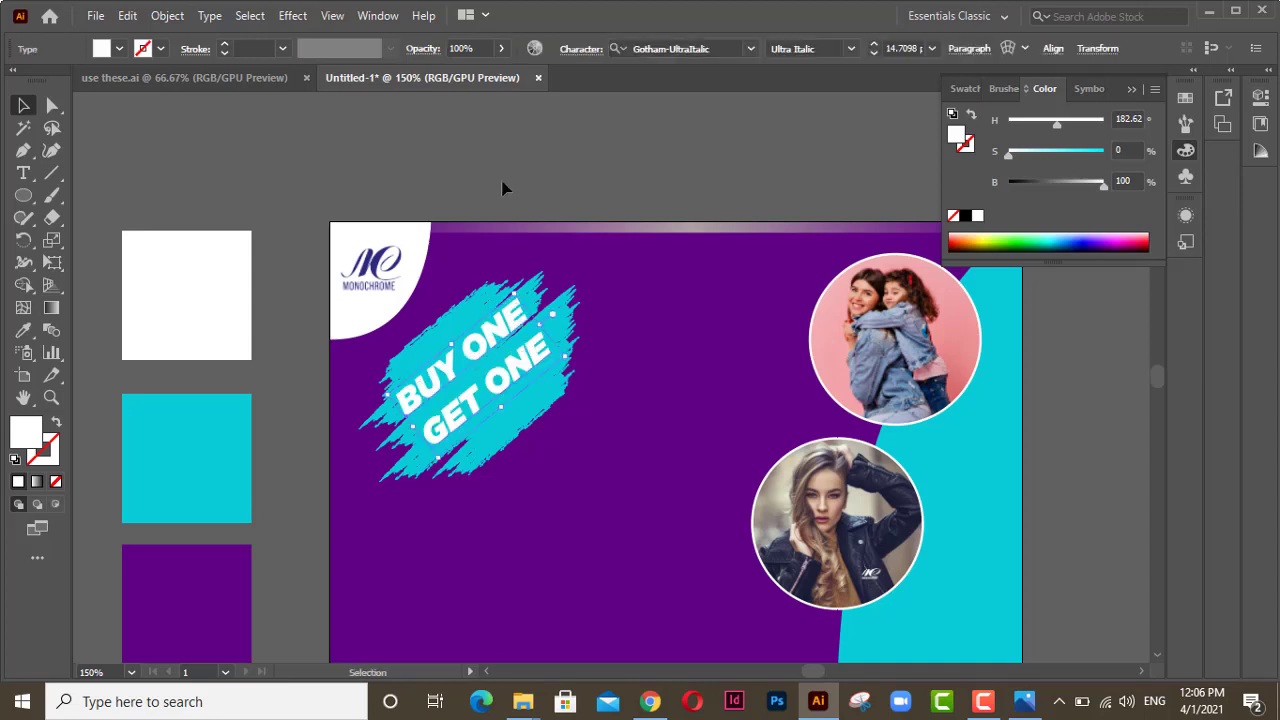
pyautogui.click(503, 189)
pyautogui.moveTo(655, 558); pyautogui.dragTo(578, 497)
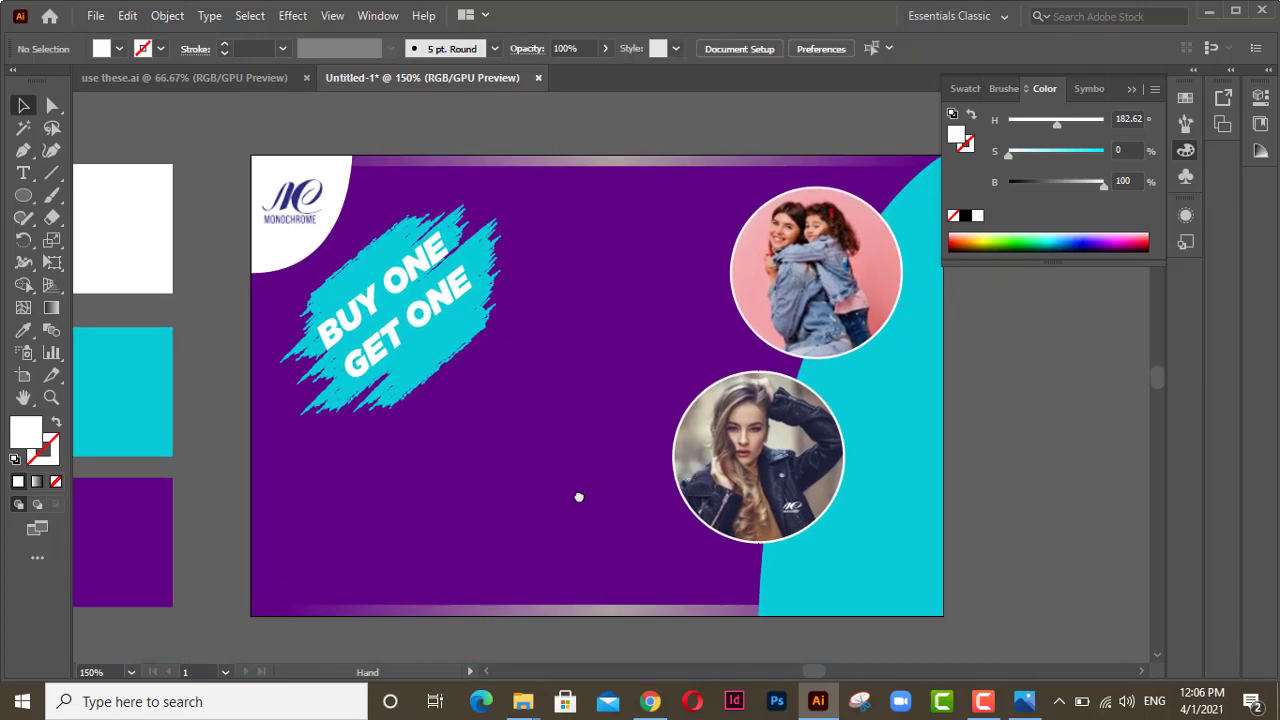
pyautogui.press('space')
pyautogui.press('space')
pyautogui.press('space')
pyautogui.press('space')
# Step: Copy the diagonally striped circle from use these.ai into the Untitled-1 layout and recolor it with the curve's cyan
pyautogui.click(177, 77)
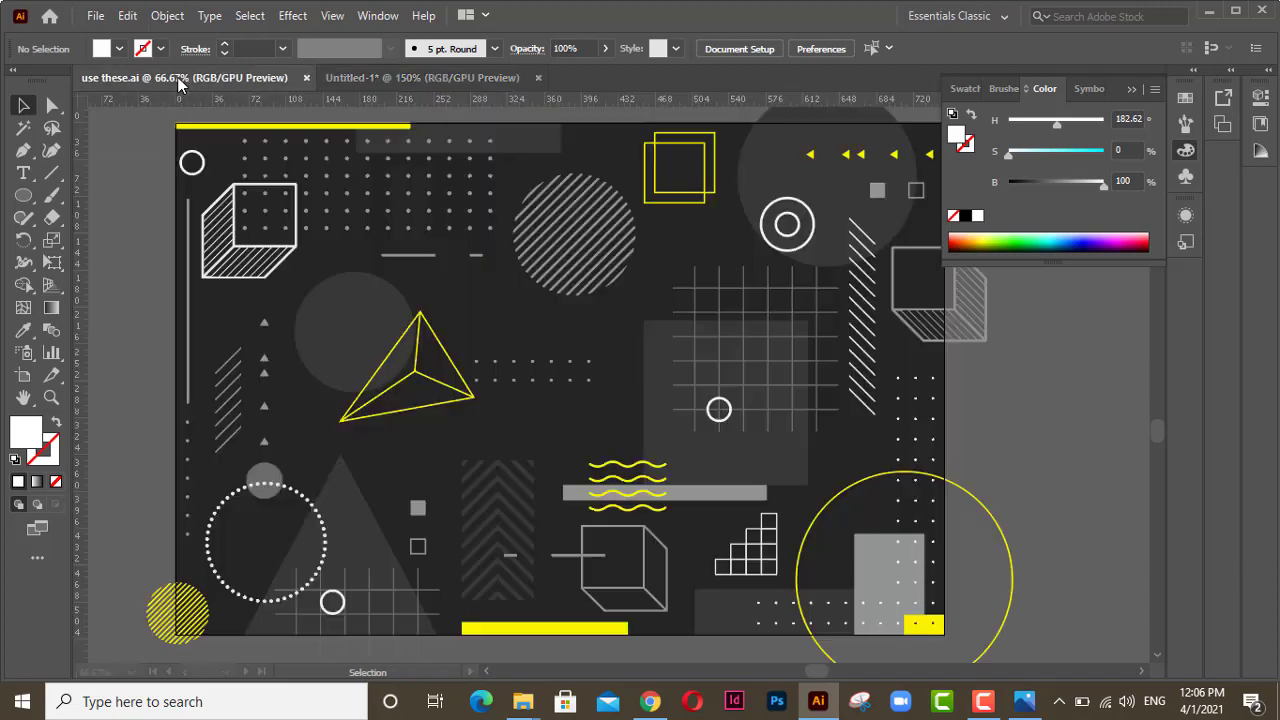
pyautogui.click(561, 251)
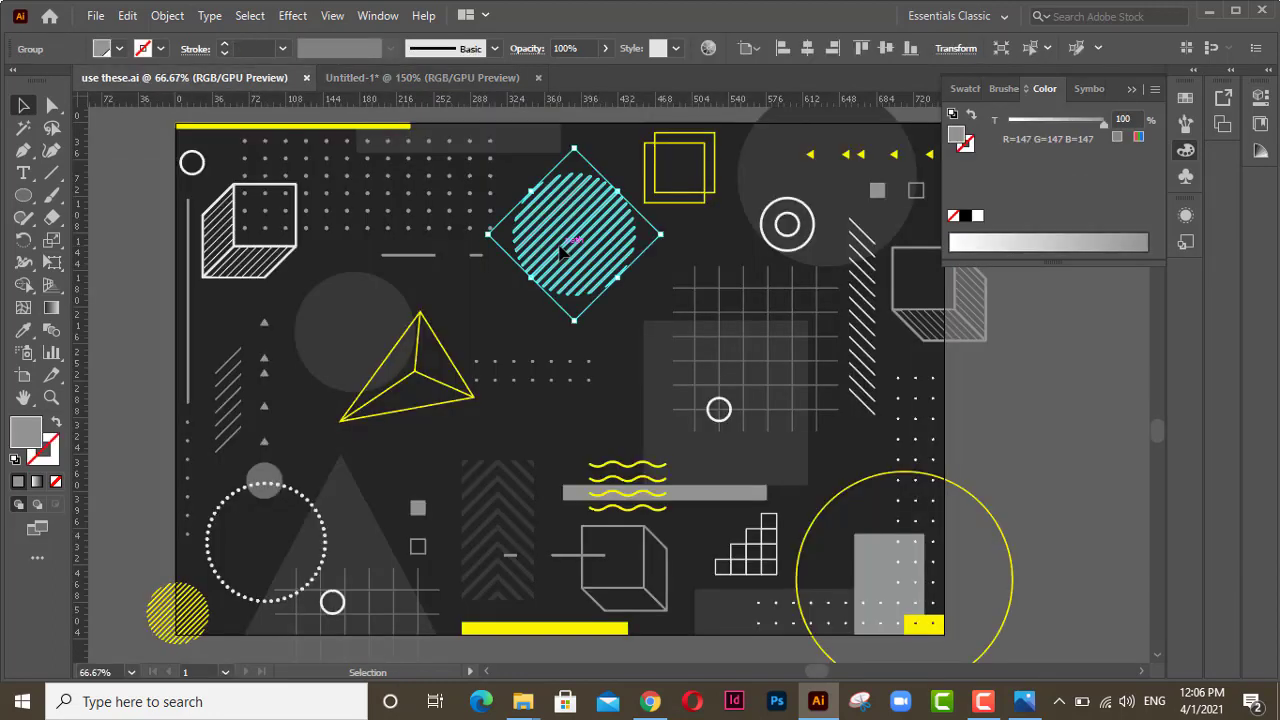
pyautogui.click(462, 80)
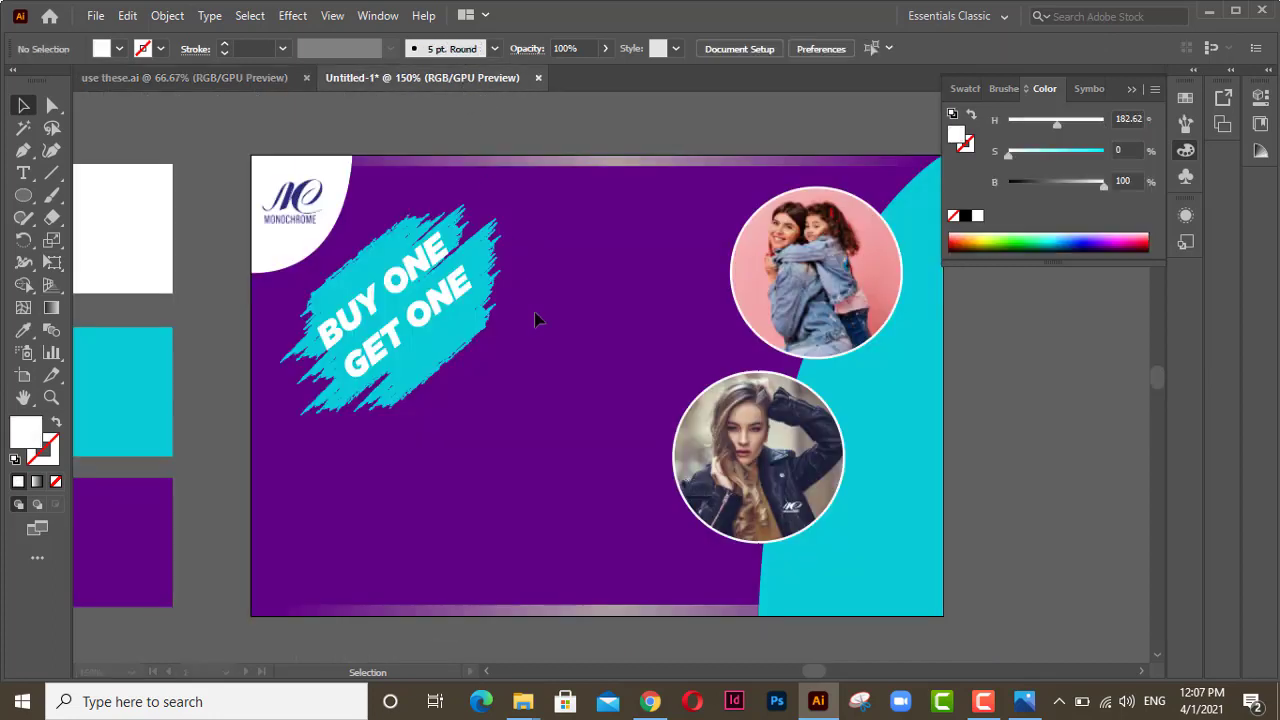
pyautogui.hotkey('ctrl', 'v')
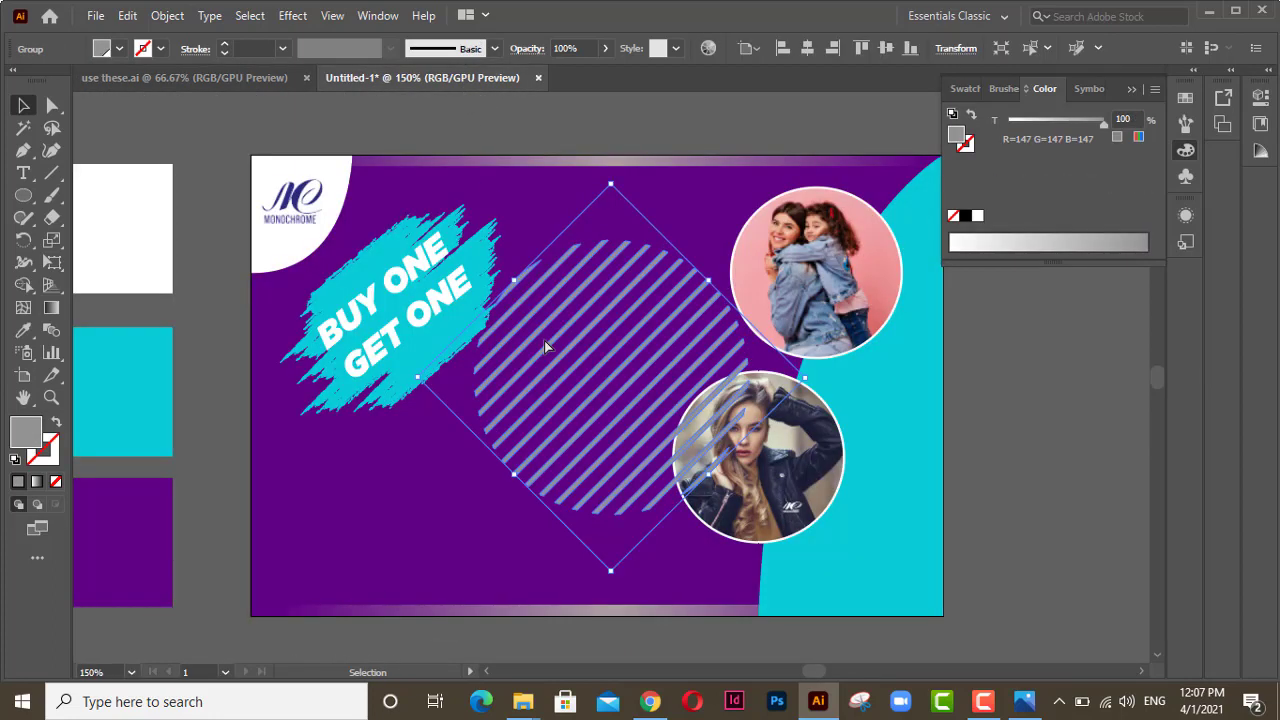
pyautogui.press('i')
pyautogui.click(851, 420)
pyautogui.press('v')
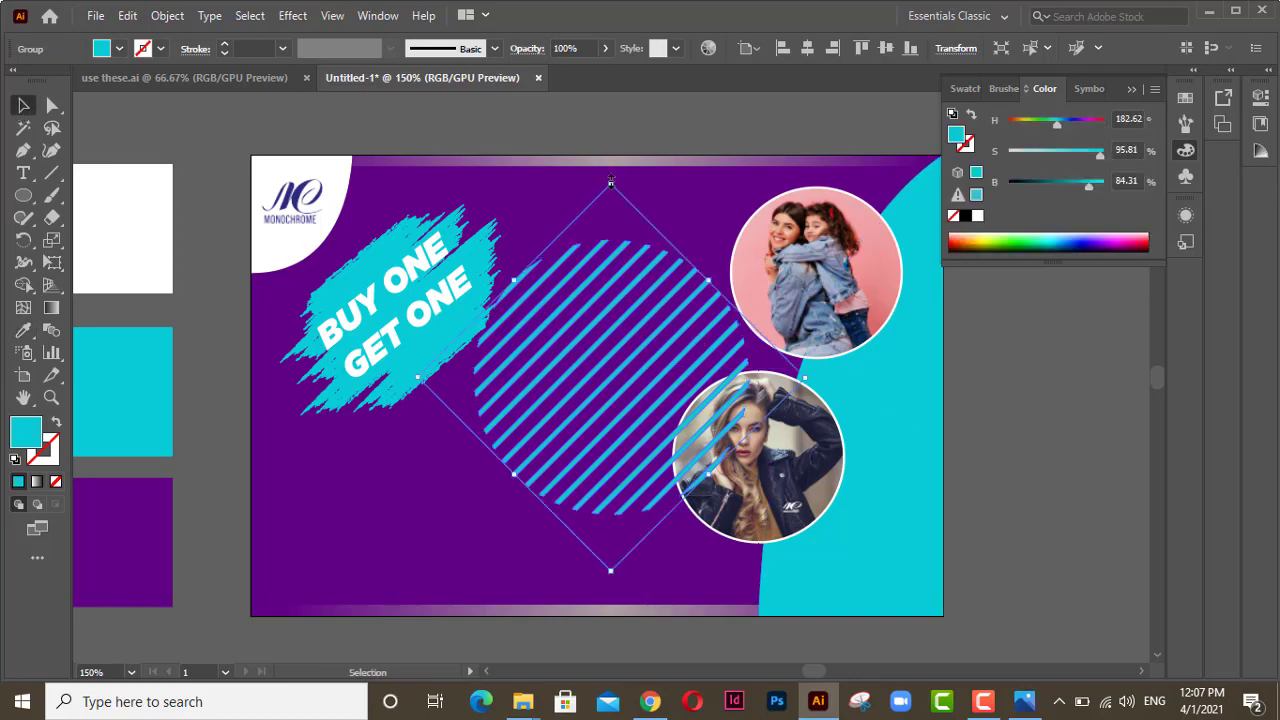
# Step: Scale the striped circle down and move it over the inner edges of the two circular photos
pyautogui.moveTo(611, 181); pyautogui.dragTo(611, 306)
pyautogui.moveTo(632, 414); pyautogui.dragTo(746, 311)
pyautogui.hotkey('ctrl', '=')
pyautogui.hotkey('ctrl', '=')
pyautogui.hotkey('ctrl', '=')
pyautogui.hotkey('ctrl', '-')
# Step: Group each circular photo with its white ring
pyautogui.click(285, 562)
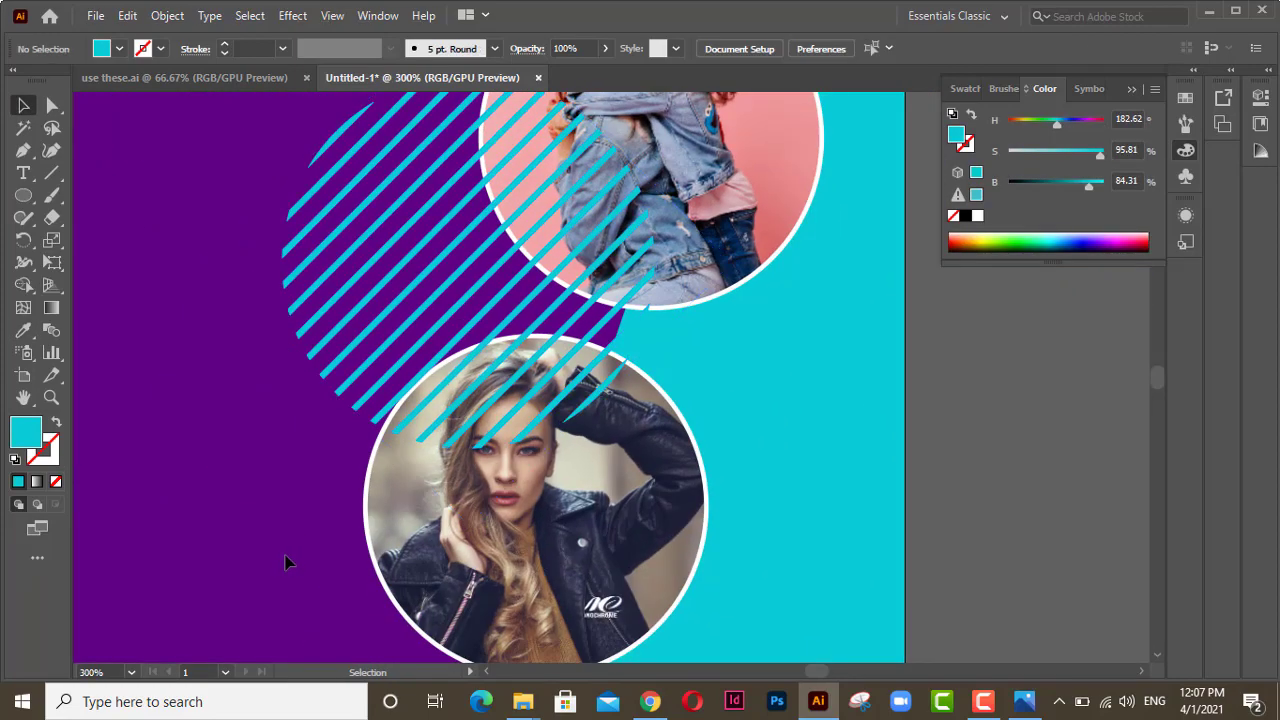
pyautogui.moveTo(285, 562); pyautogui.dragTo(420, 500)
pyautogui.hotkey('ctrl', 'g')
pyautogui.moveTo(523, 188); pyautogui.dragTo(396, 474)
pyautogui.moveTo(363, 266); pyautogui.dragTo(476, 330)
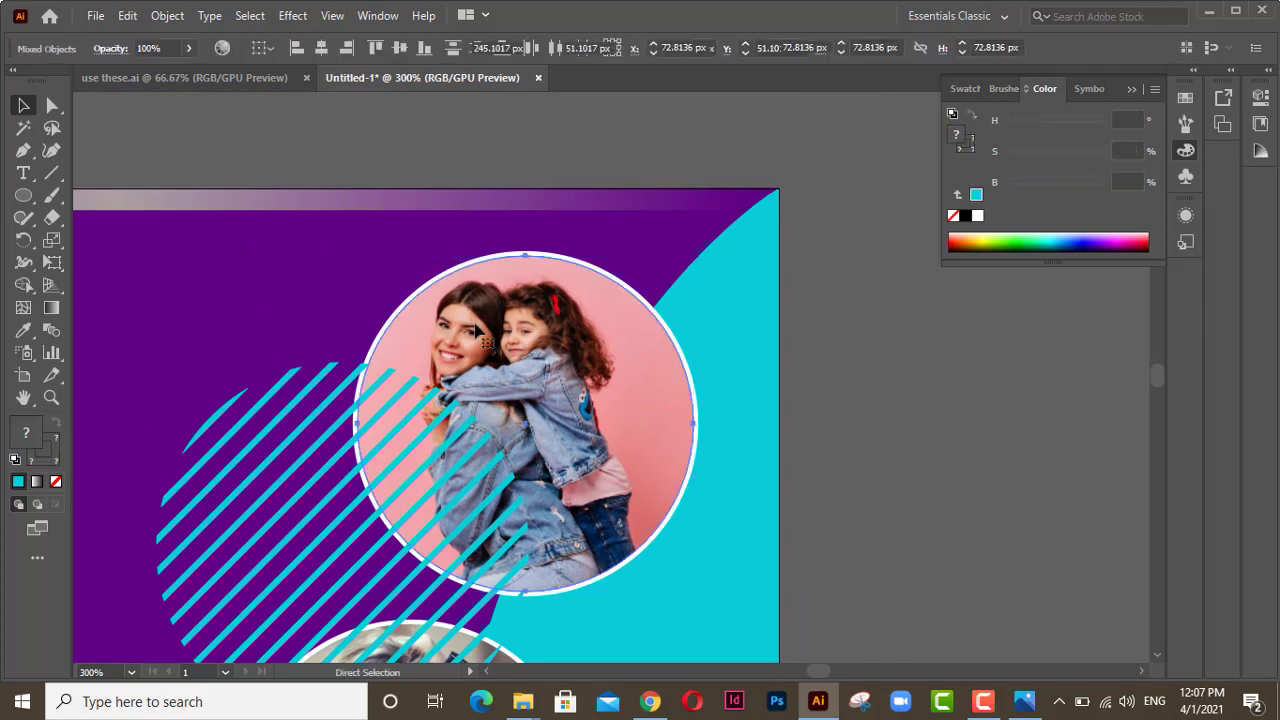
pyautogui.hotkey('ctrl', 'g')
# Step: Bring both circular photo groups to the front, above the striped circle
pyautogui.scroll(-3, 478, 333)
pyautogui.scroll(-1, 480, 336)
pyautogui.rightClick(548, 164)
pyautogui.moveTo(626, 399)
pyautogui.click(800, 399)
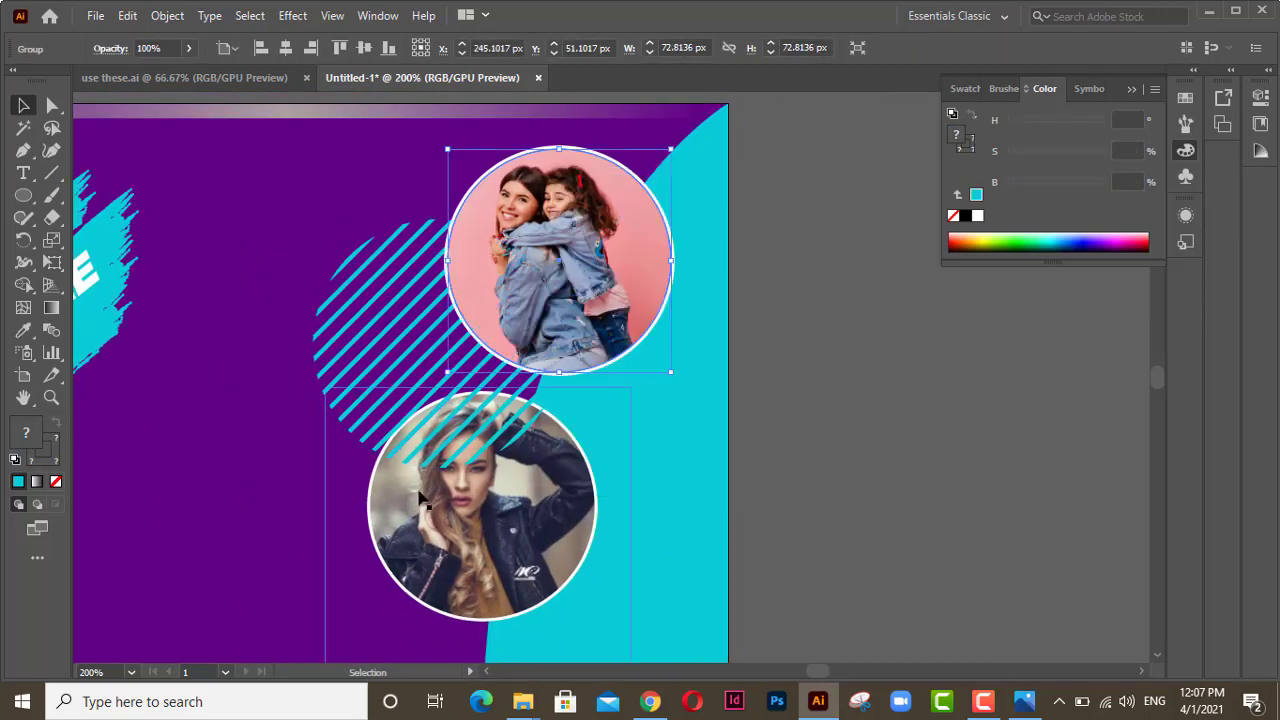
pyautogui.rightClick(402, 505)
pyautogui.moveTo(483, 411)
pyautogui.click(632, 411)
# Step: Shift the striped circle further behind the two photos so it peeks out between them, and deselect it
pyautogui.moveTo(390, 347); pyautogui.dragTo(530, 406)
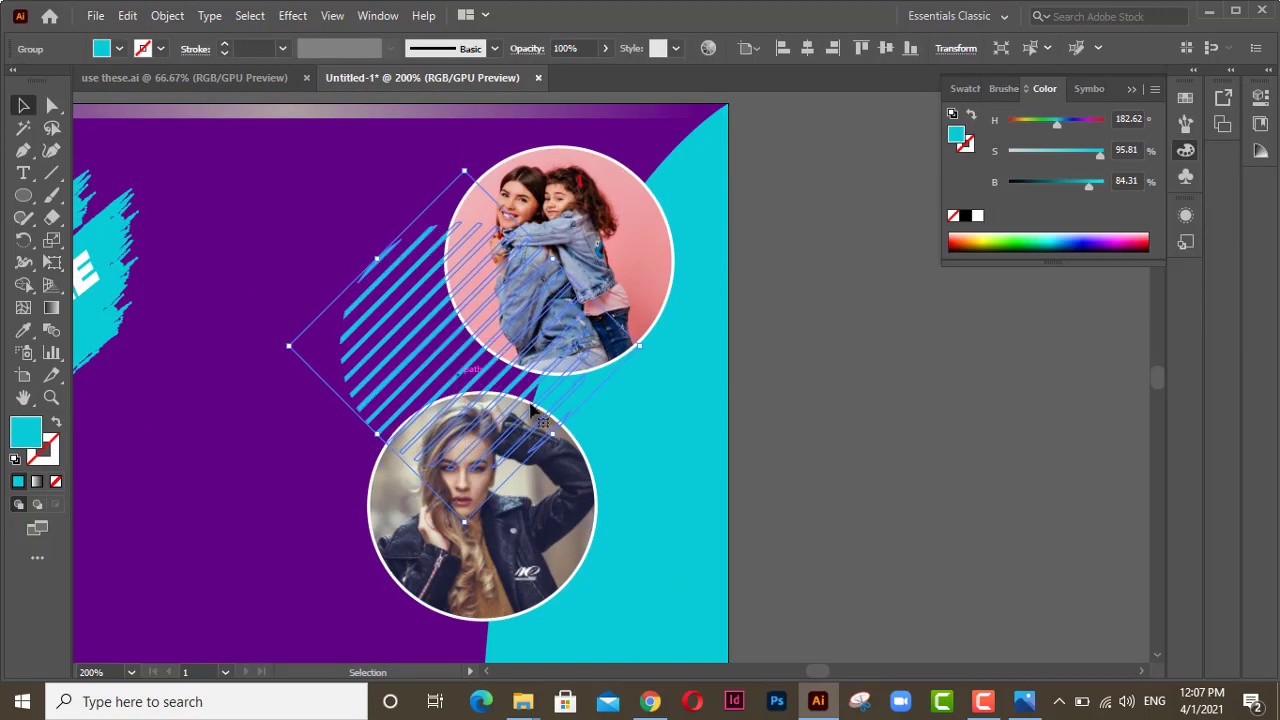
pyautogui.rightClick(628, 448)
pyautogui.click(812, 536)
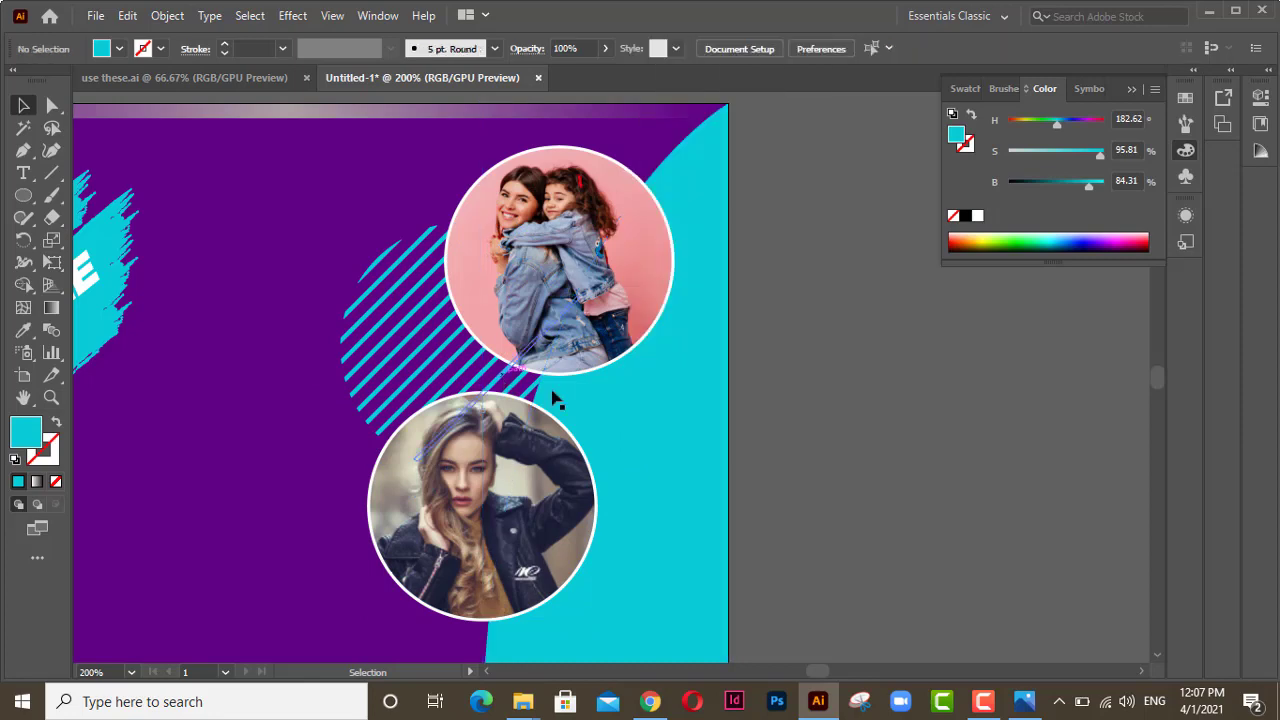
pyautogui.moveTo(424, 326); pyautogui.dragTo(437, 338)
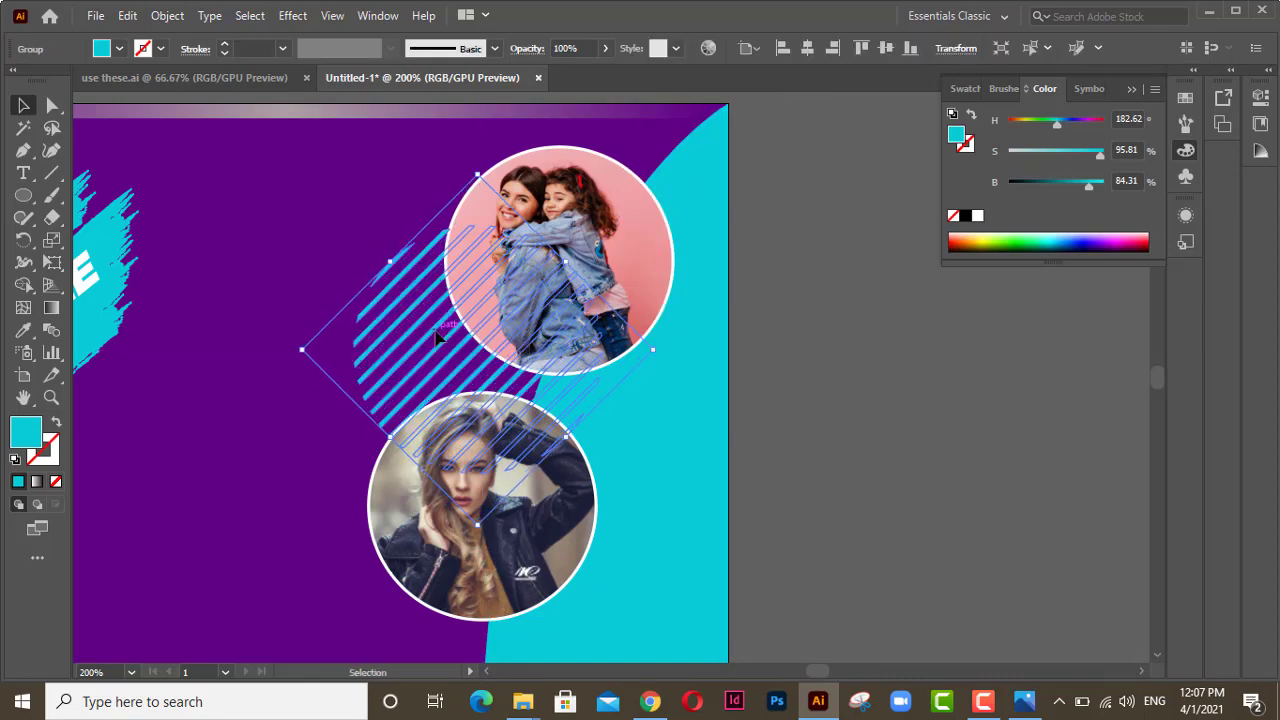
pyautogui.click(770, 222)
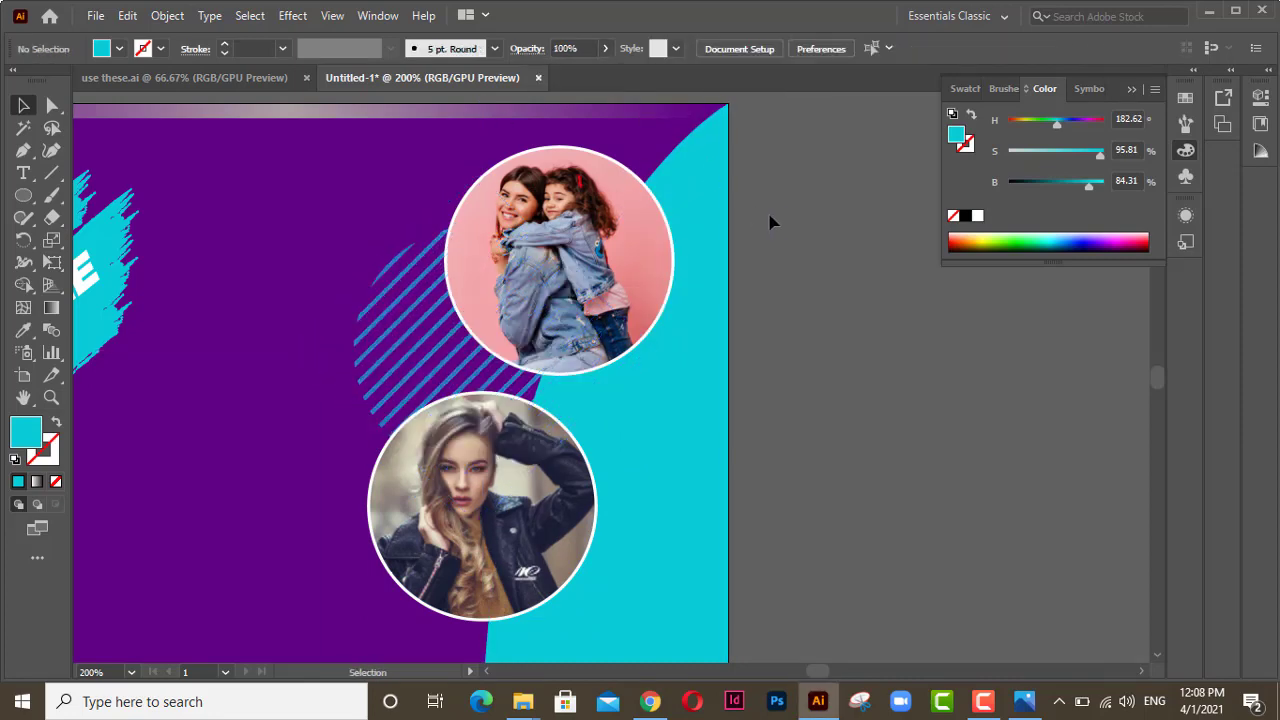
# Step: Lower the opacity of the striped circle behind the photos and deselect it
pyautogui.click(380, 308)
pyautogui.click(606, 48)
pyautogui.click(585, 70)
pyautogui.click(309, 391)
# Step: Convert the BUY ONE and GET ONE text to outlines and deselect it
pyautogui.moveTo(130, 272); pyautogui.dragTo(587, 490)
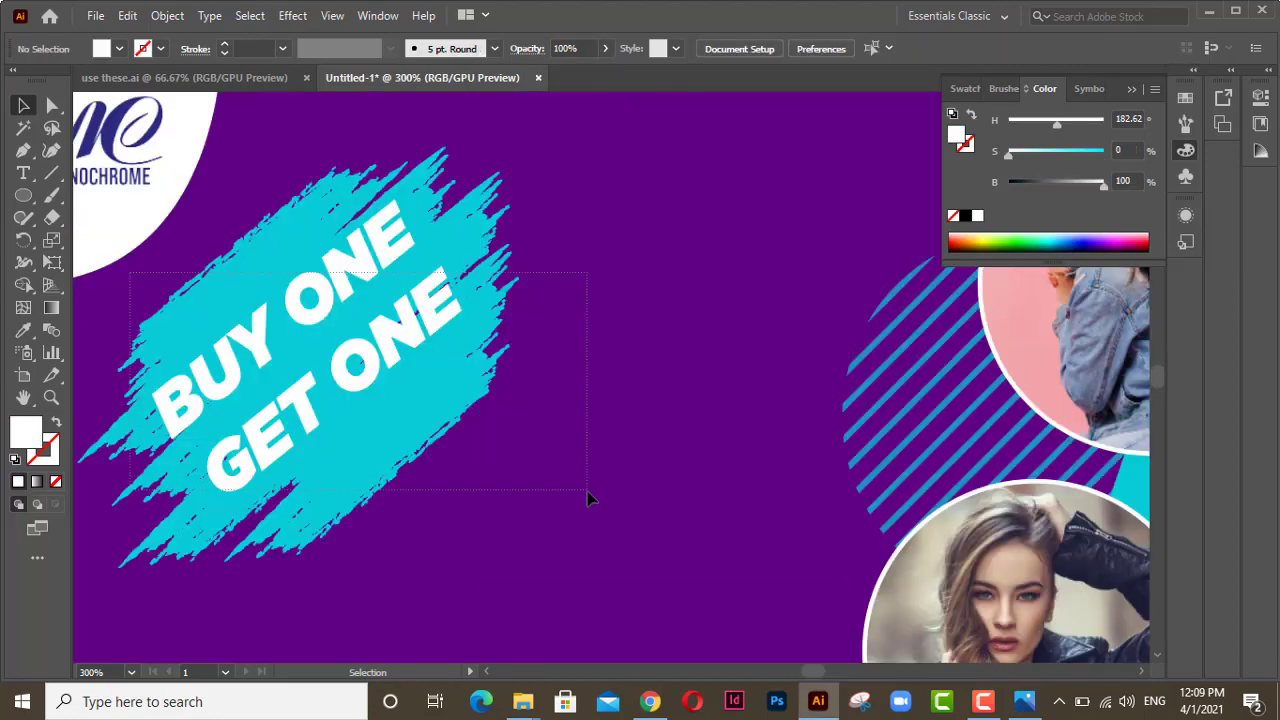
pyautogui.rightClick(375, 340)
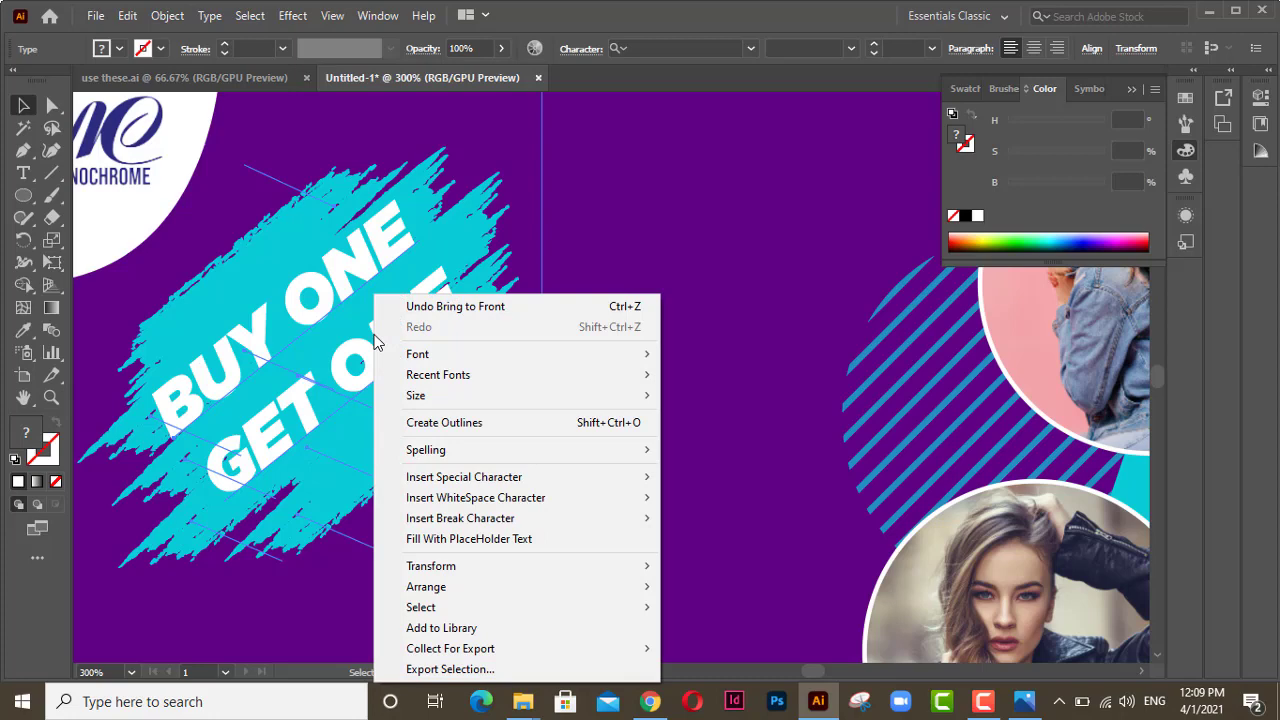
pyautogui.click(471, 422)
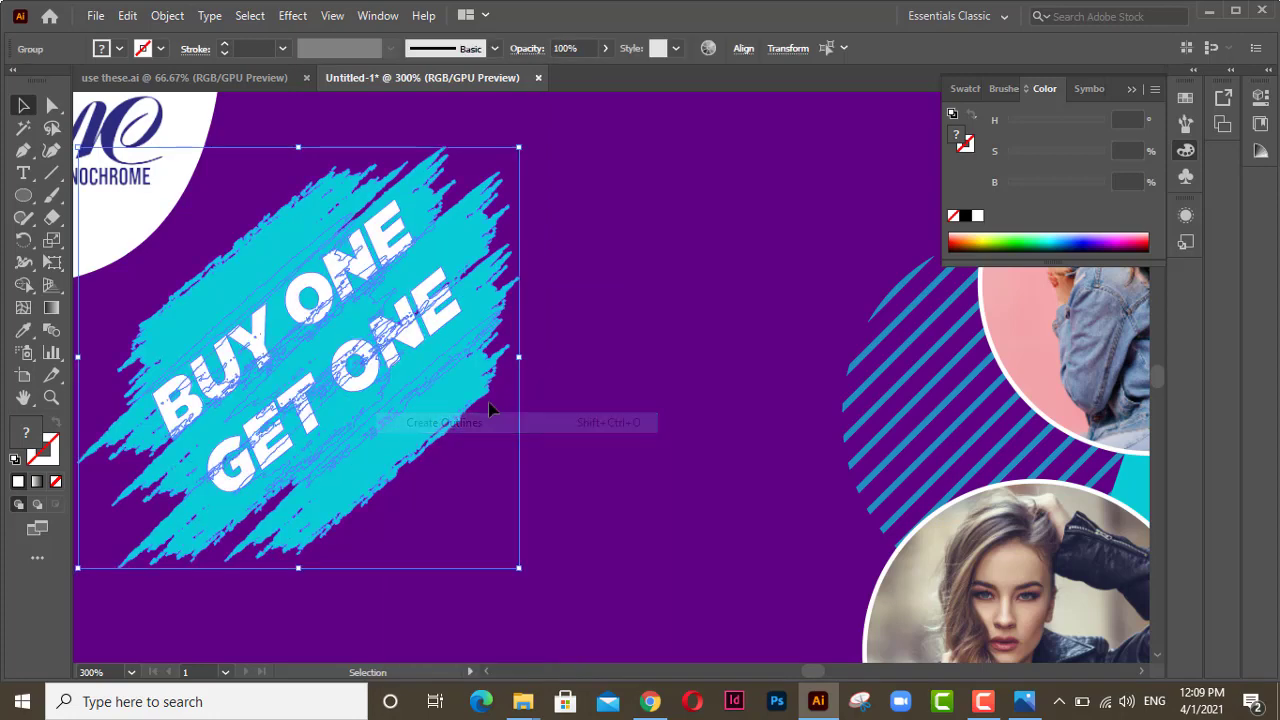
pyautogui.click(569, 294)
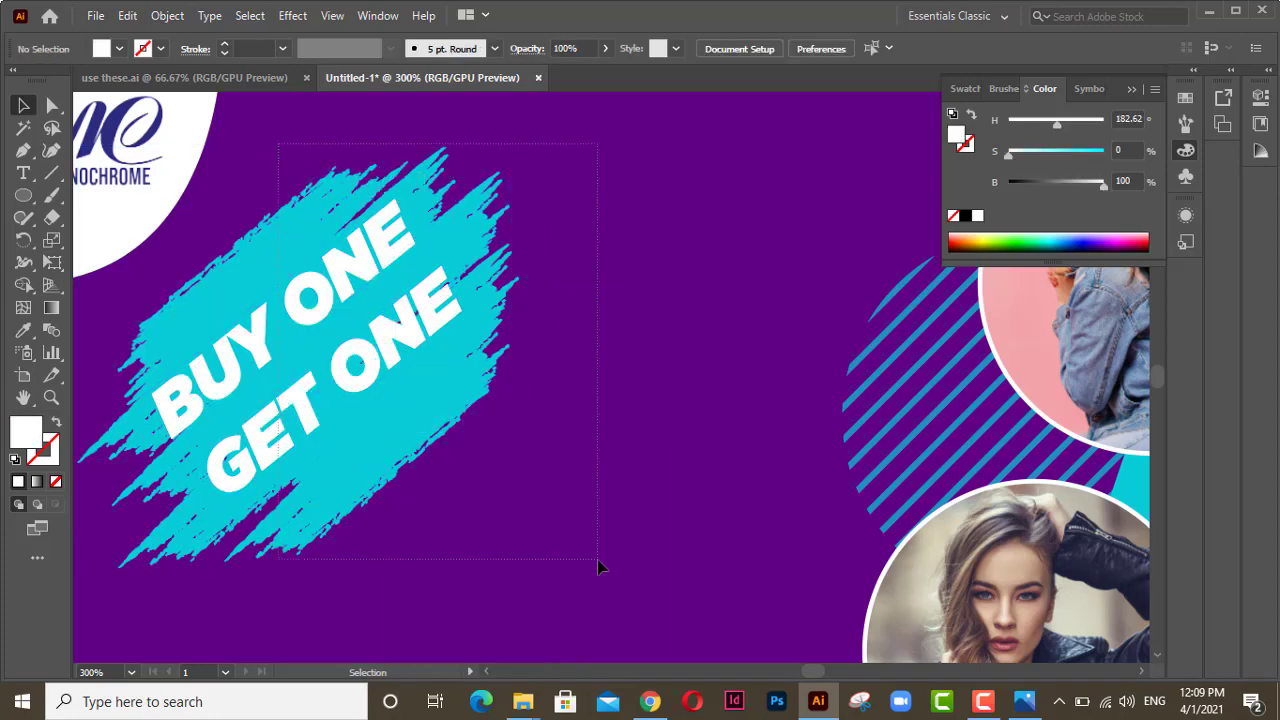
# Step: Group the outlined BUY ONE GET ONE lettering with its cyan brush stroke and deselect the group
pyautogui.click(512, 402)
pyautogui.rightClick(415, 325)
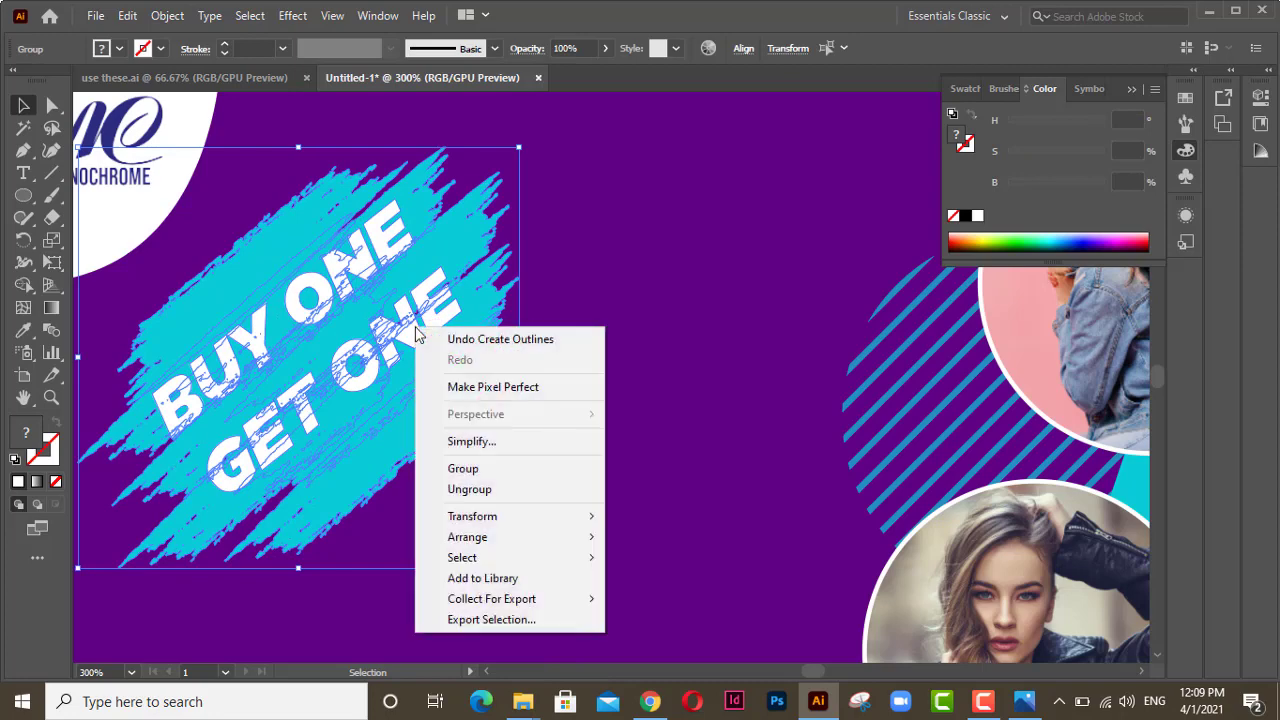
pyautogui.click(488, 468)
pyautogui.click(598, 314)
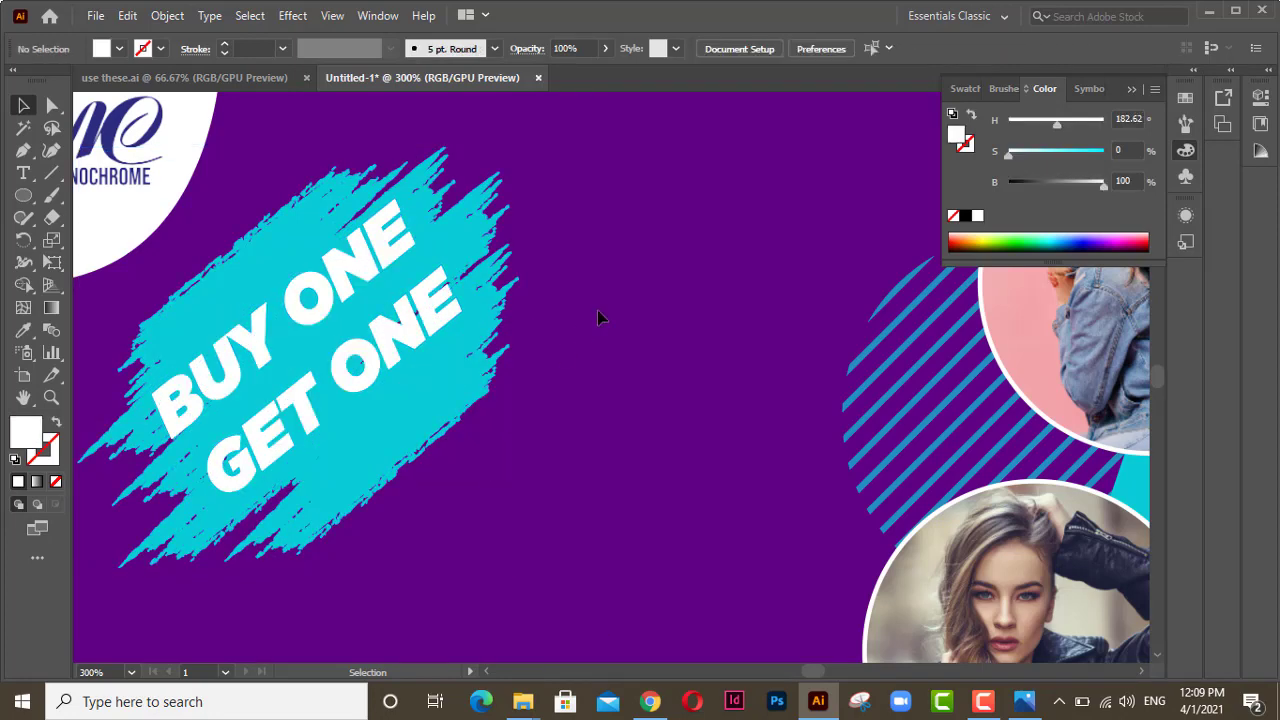
pyautogui.click(368, 272)
pyautogui.click(649, 289)
# Step: Copy the dot grid from use these.ai and paste it into the promotional layout
pyautogui.click(263, 78)
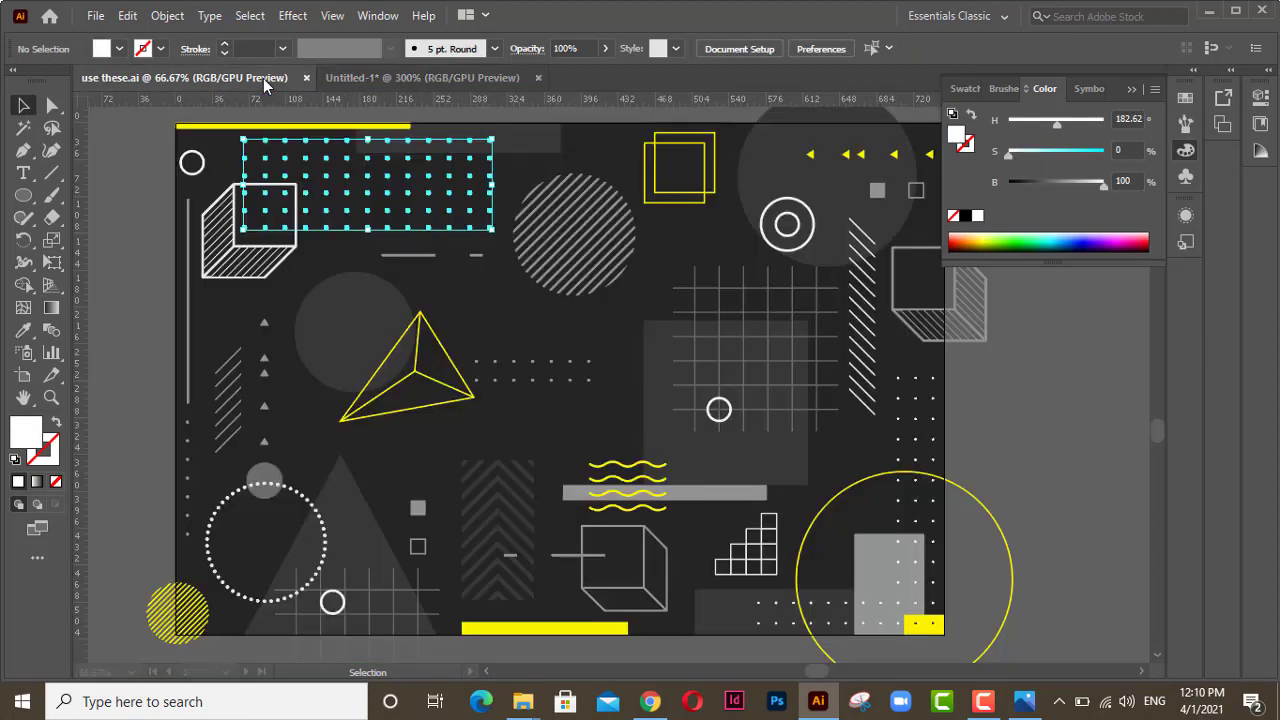
pyautogui.click(466, 77)
pyautogui.hotkey('ctrl', 'v')
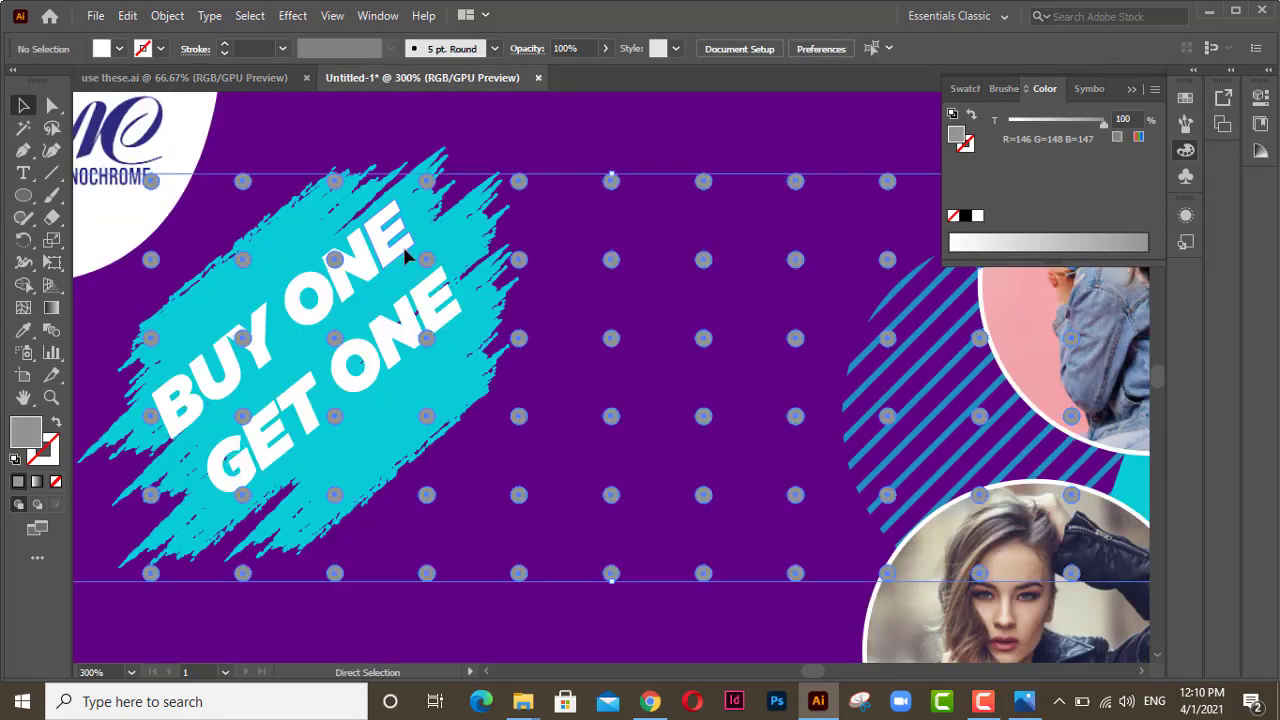
pyautogui.scroll(-2, 558, 283)
pyautogui.moveTo(559, 283); pyautogui.dragTo(468, 274)
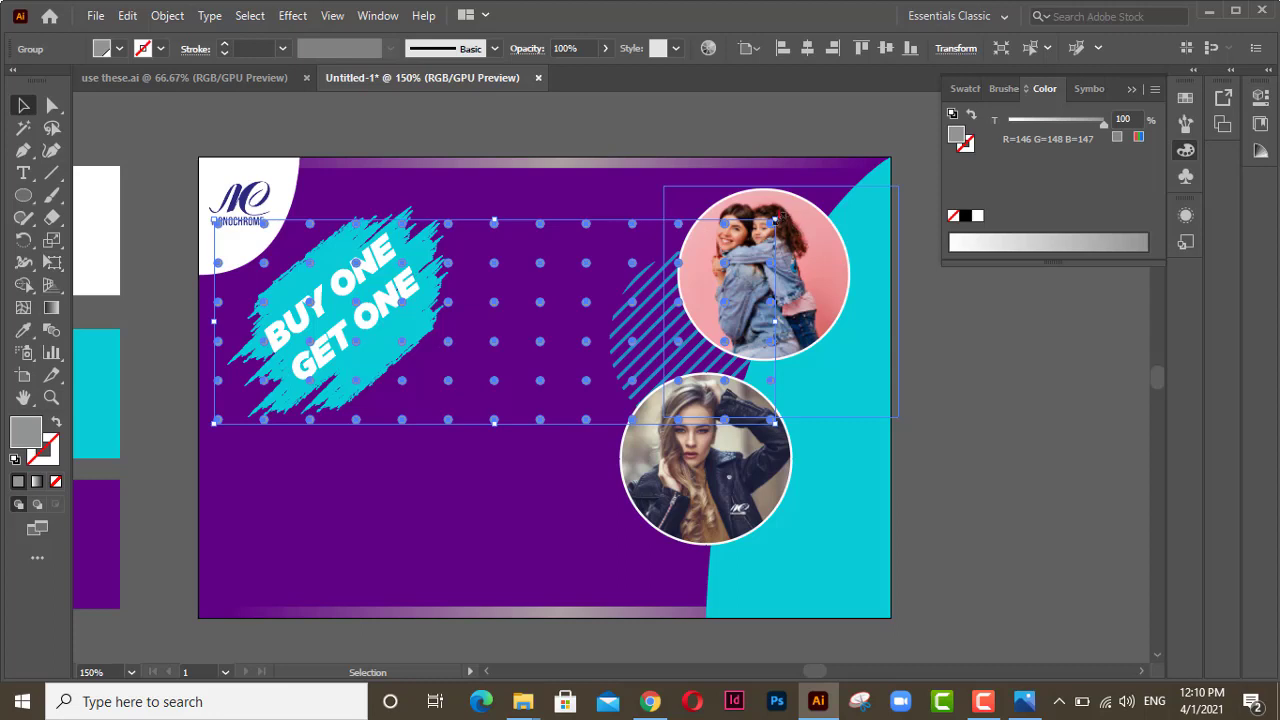
# Step: Shrink the dot grid, rotate it to the badge's diagonal, place it over the badge's upper half and enlarge it slightly past the edges
pyautogui.moveTo(776, 219)
pyautogui.mouseDown()
pyautogui.moveTo(720, 272)
pyautogui.moveTo(560, 350)
pyautogui.moveTo(430, 345)
pyautogui.moveTo(418, 310)
pyautogui.moveTo(378, 288)
pyautogui.mouseUp()
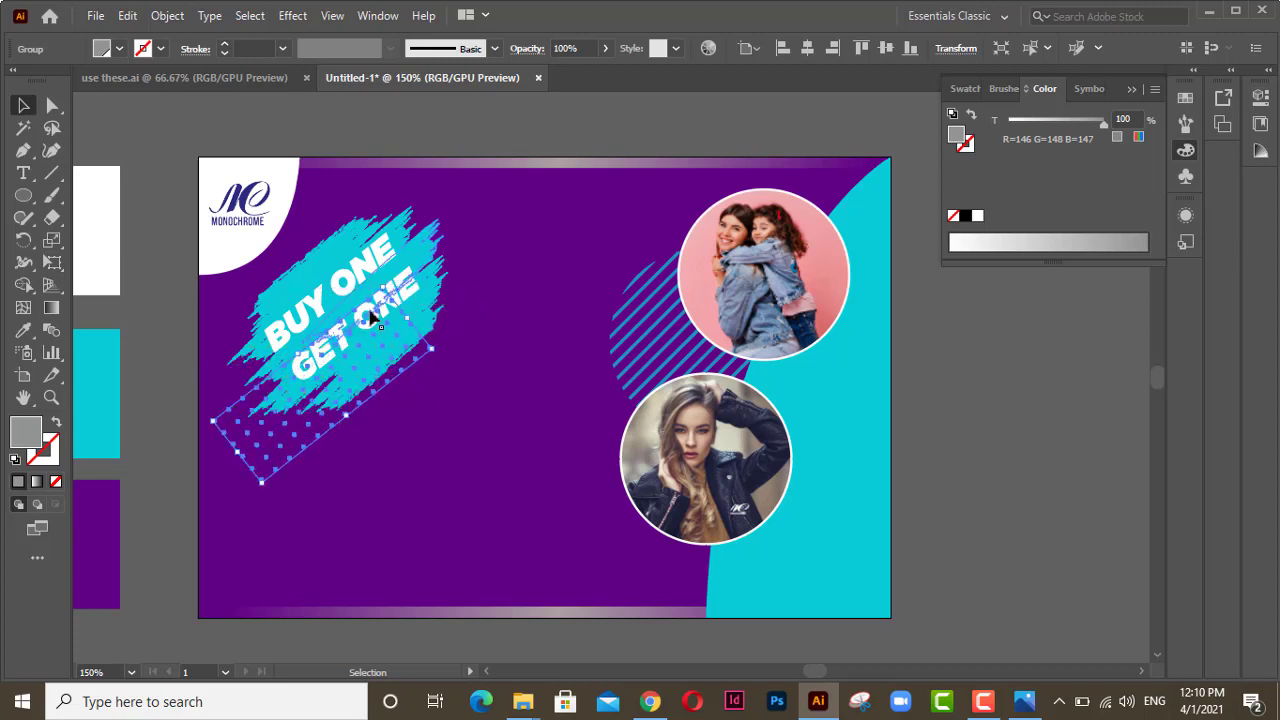
pyautogui.moveTo(341, 383)
pyautogui.mouseDown()
pyautogui.moveTo(352, 311)
pyautogui.moveTo(376, 281)
pyautogui.moveTo(338, 279)
pyautogui.mouseUp()
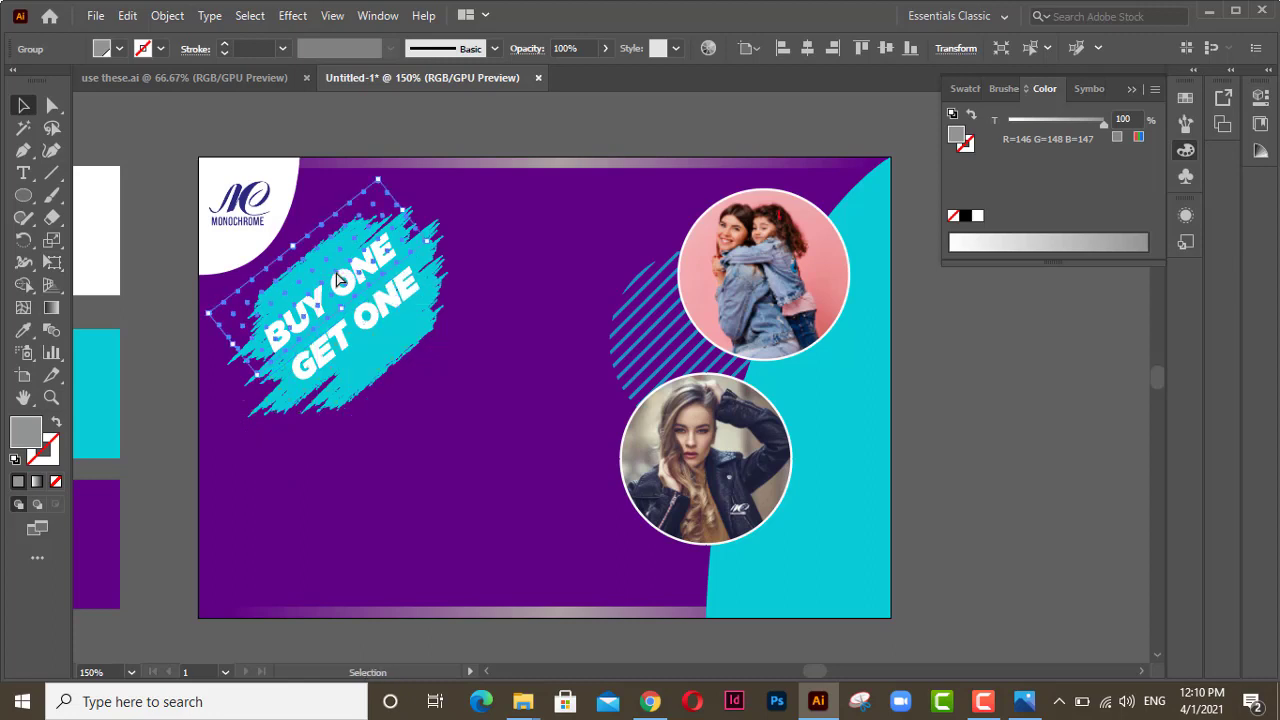
pyautogui.moveTo(441, 258); pyautogui.dragTo(479, 238)
pyautogui.moveTo(266, 385); pyautogui.dragTo(218, 430)
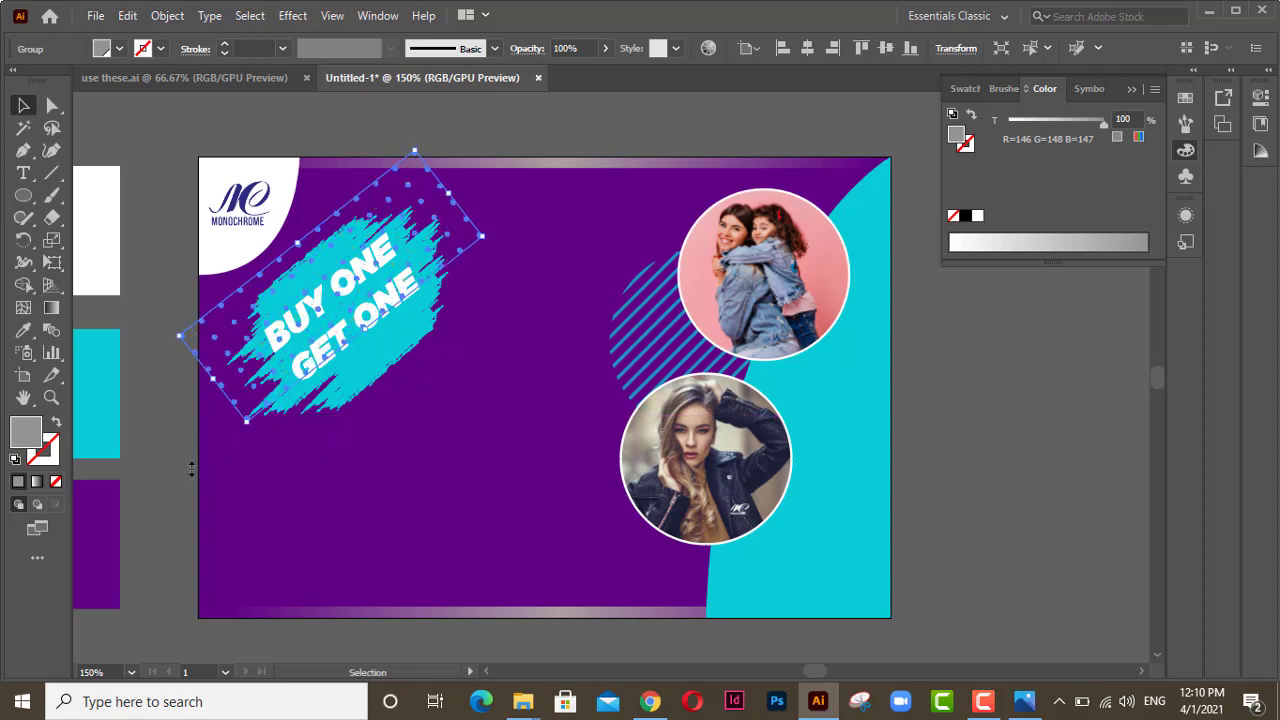
# Step: Recolor the dot grid cyan and duplicate it diagonally below the first so the dots extend past the badge's lower edge
pyautogui.click(318, 235)
pyautogui.moveTo(292, 211); pyautogui.dragTo(466, 304)
pyautogui.click(566, 220)
# Step: Bring the BUY ONE GET ONE badge in front of the dots and ungroup the lower dot grid
pyautogui.scroll(2, 309, 300)
pyautogui.click(414, 286)
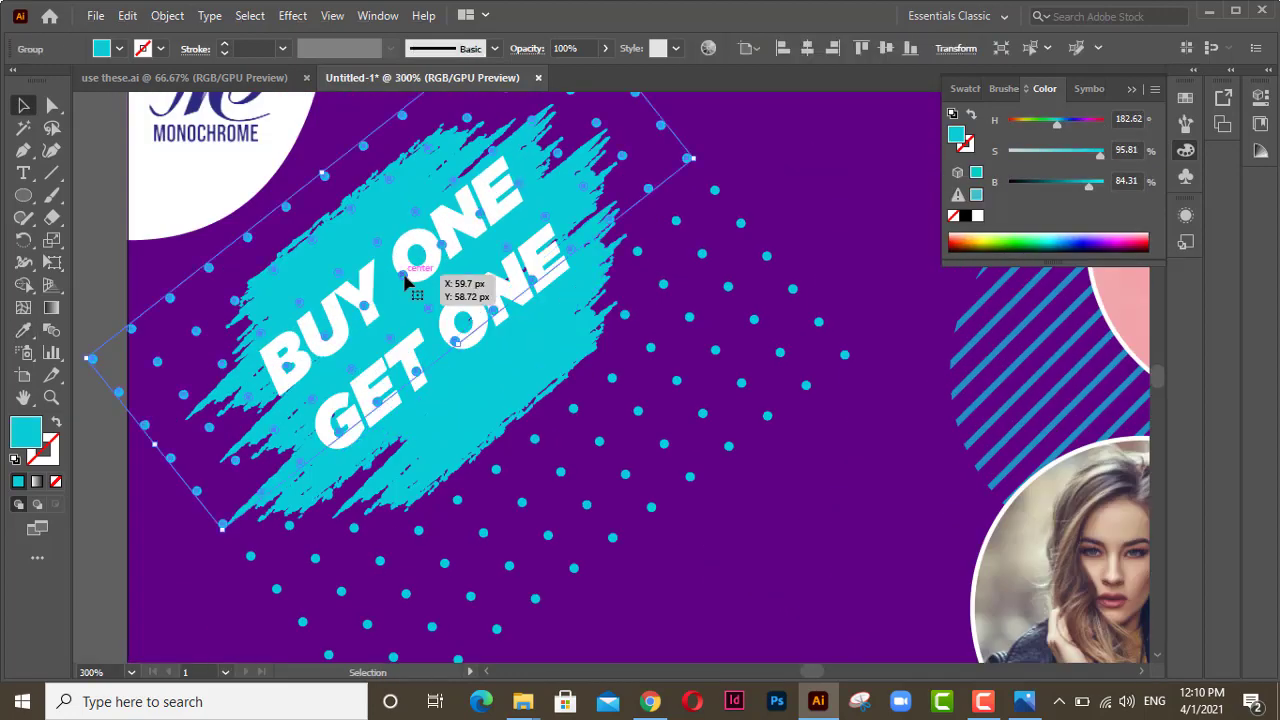
pyautogui.rightClick(369, 229)
pyautogui.click(632, 451)
pyautogui.scroll(-2, 594, 340)
pyautogui.rightClick(574, 314)
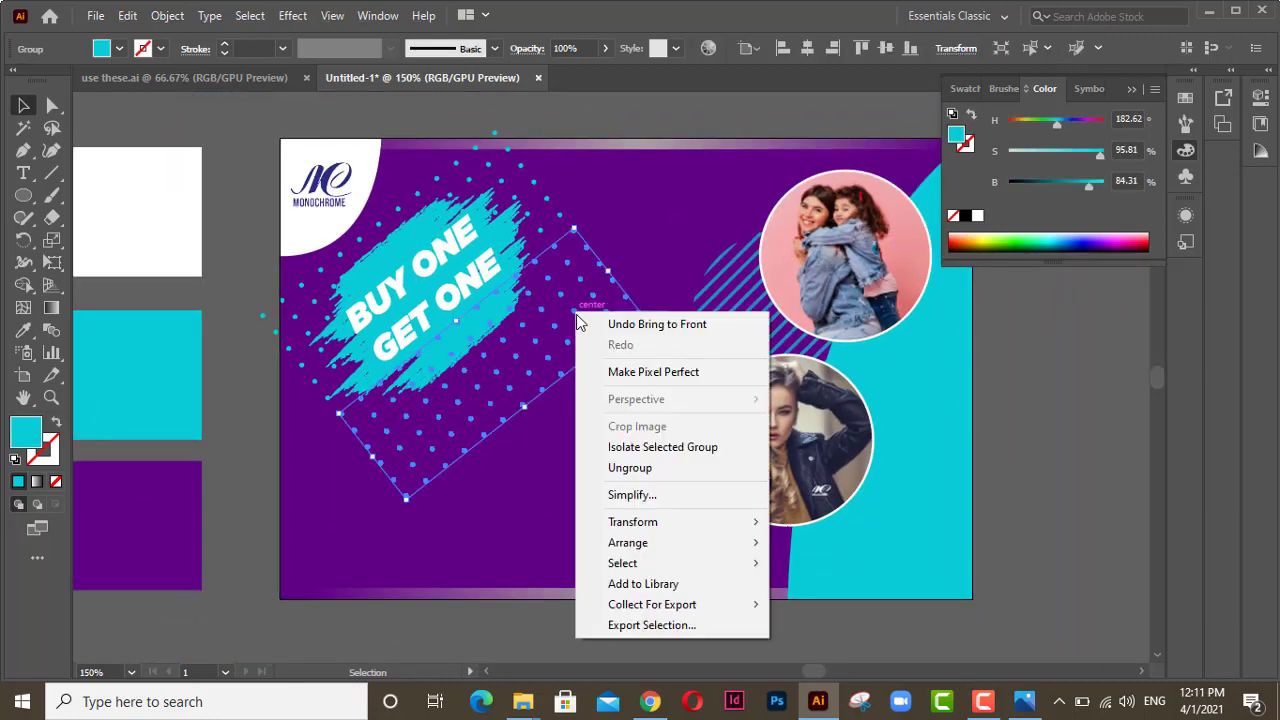
pyautogui.click(548, 412)
# Step: Delete the outermost dots of the lower grid so only a narrow band follows the badge's lower-right edge
pyautogui.scroll(2, 548, 412)
pyautogui.scroll(-3, 548, 412)
pyautogui.scroll(3, 514, 334)
pyautogui.hscroll(1, 514, 334)
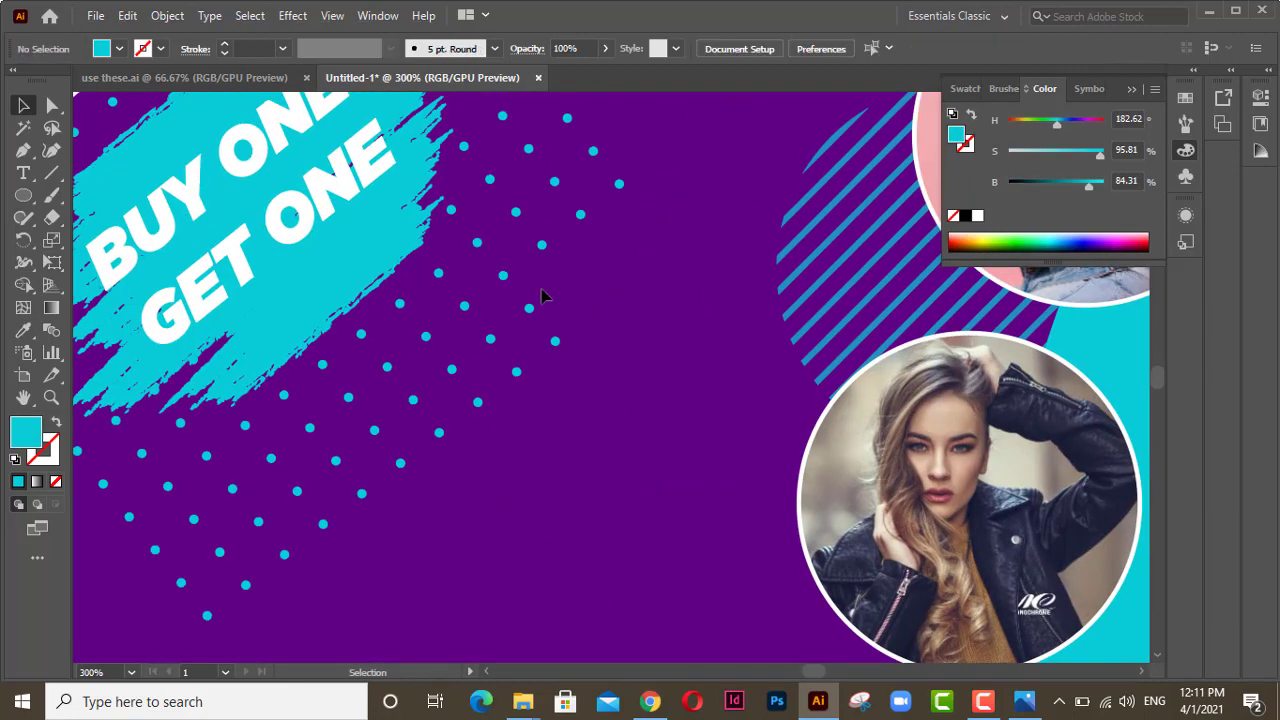
pyautogui.moveTo(357, 386); pyautogui.dragTo(571, 452)
pyautogui.press('Delete')
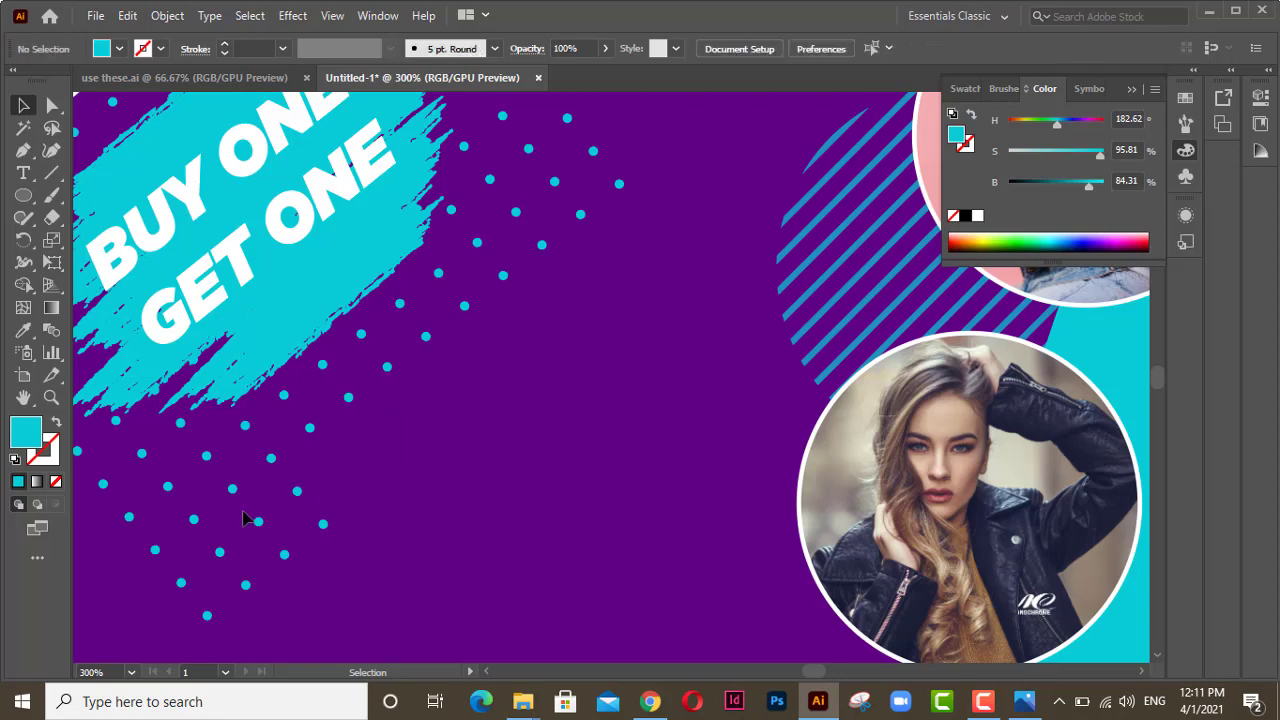
pyautogui.scroll(3, 557, 271)
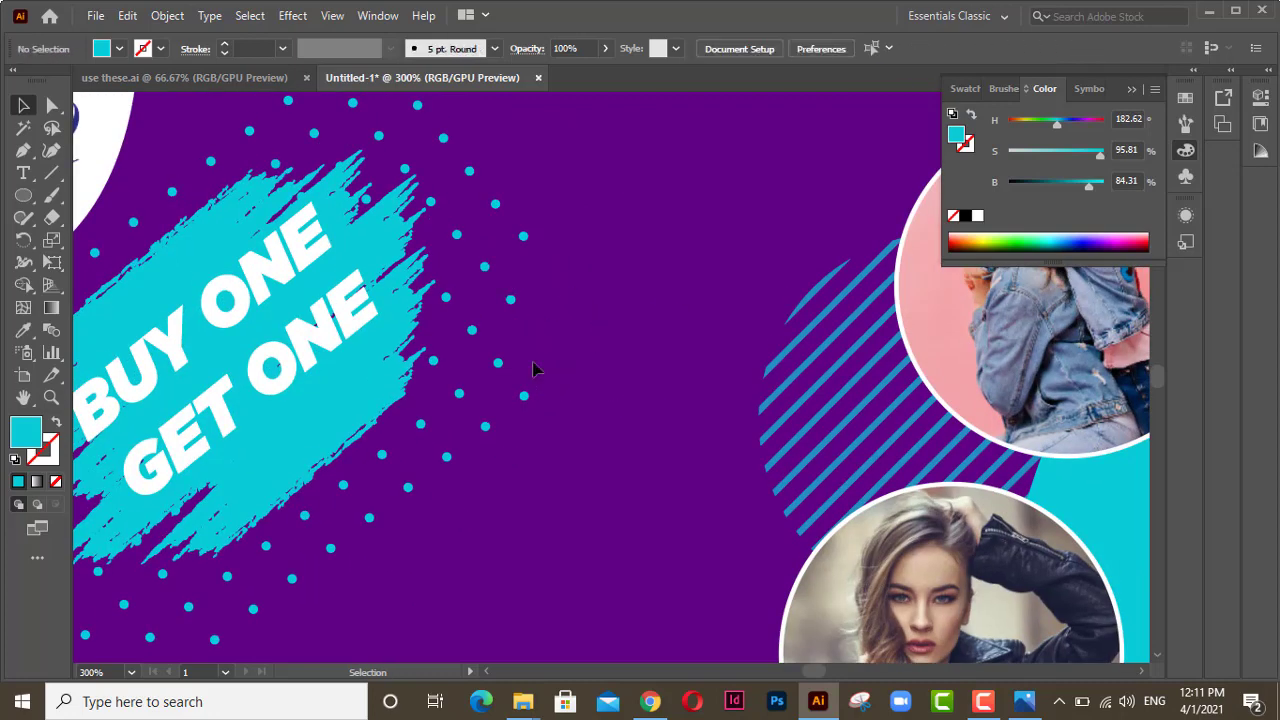
# Step: Trim the stray outer dots above and to the lower left of the badge so the pattern hugs the brush stroke
pyautogui.scroll(3, 507, 369)
pyautogui.hscroll(-1, 406, 217)
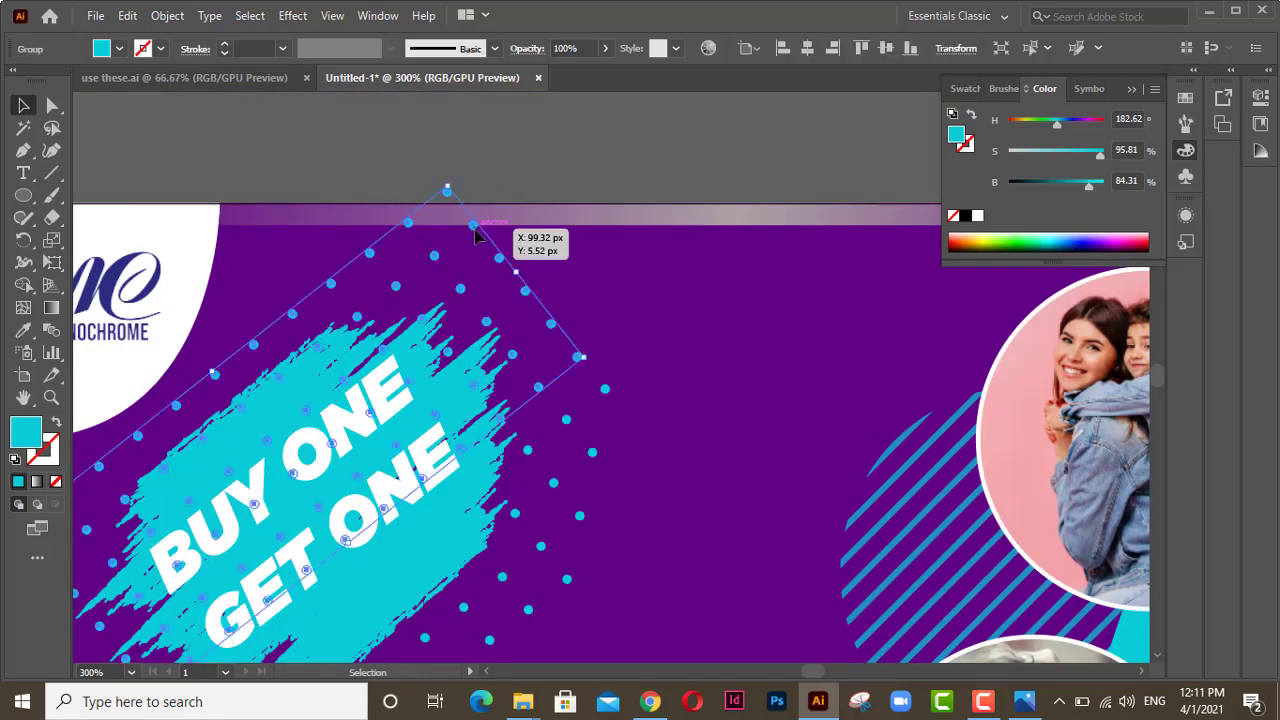
pyautogui.moveTo(392, 176); pyautogui.dragTo(515, 253)
pyautogui.press('Delete')
pyautogui.hscroll(-5, 515, 253)
pyautogui.scroll(-2, 515, 253)
pyautogui.scroll(-4, 386, 429)
pyautogui.hscroll(1, 386, 429)
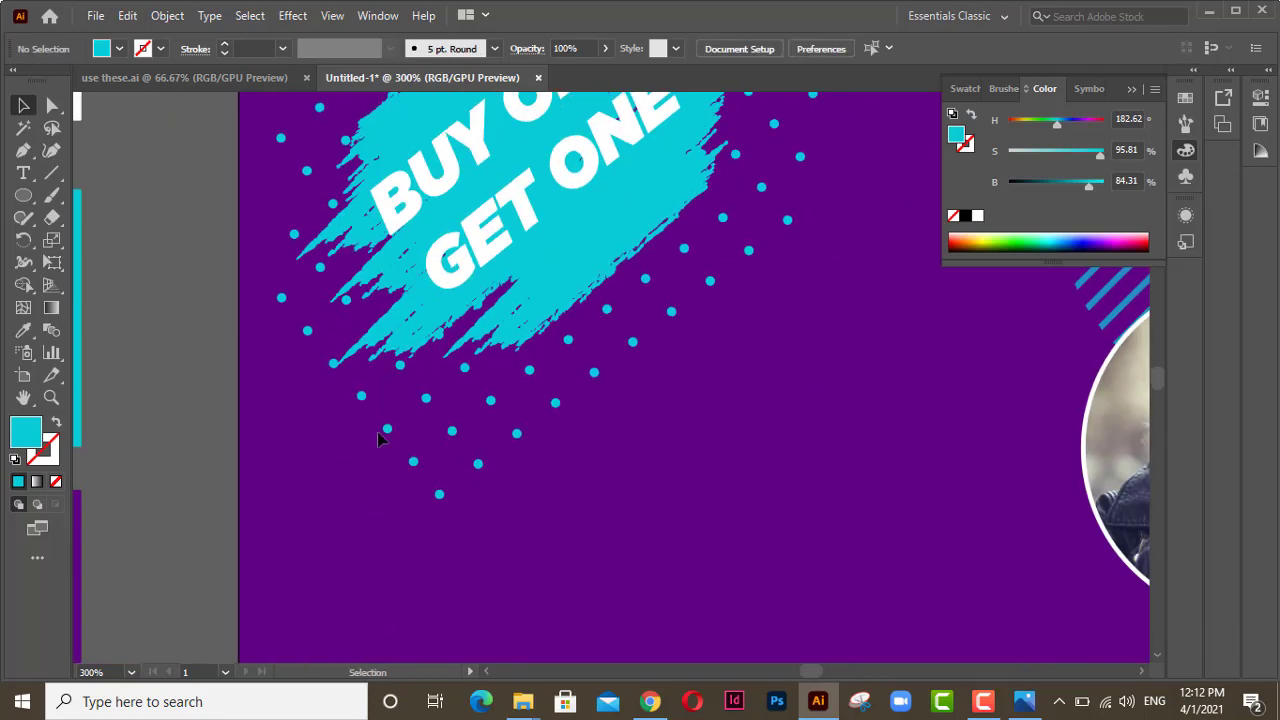
pyautogui.scroll(-1, 514, 449)
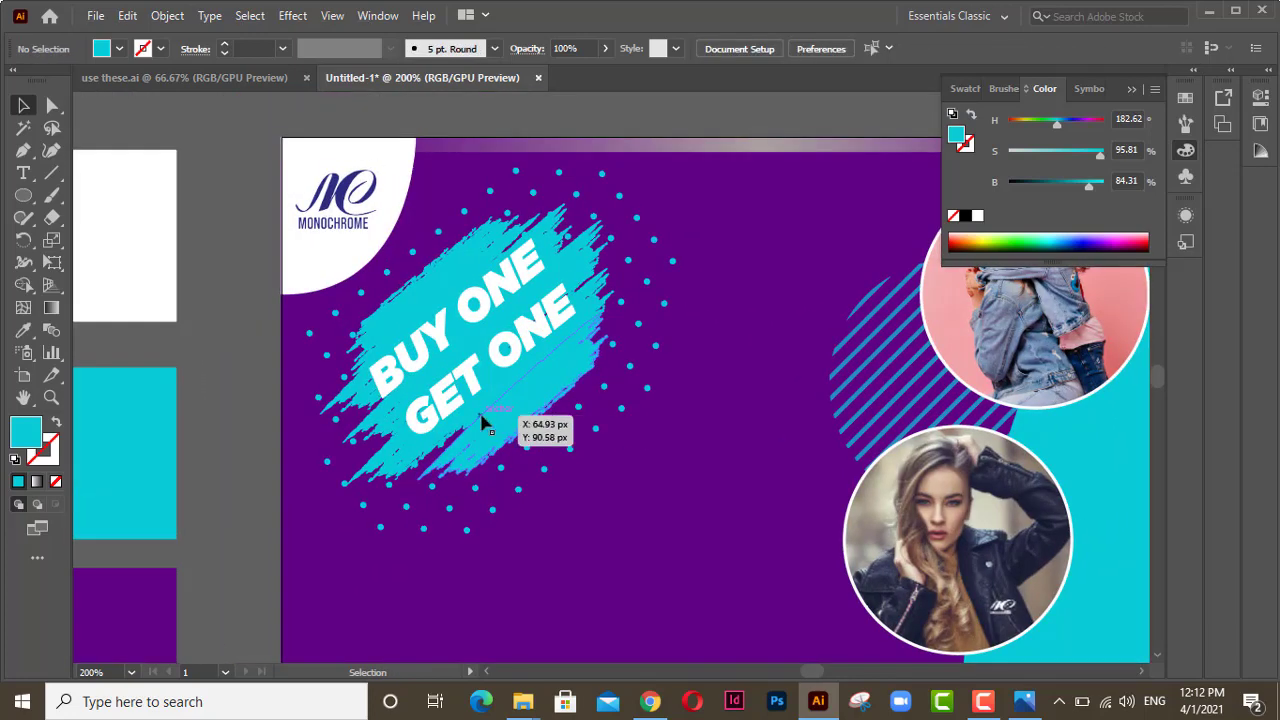
pyautogui.moveTo(312, 342)
pyautogui.mouseDown()
pyautogui.moveTo(330, 462)
pyautogui.moveTo(209, 423)
pyautogui.moveTo(312, 405)
pyautogui.moveTo(340, 347)
pyautogui.moveTo(325, 358)
pyautogui.mouseUp()
pyautogui.scroll(-1, 623, 423)
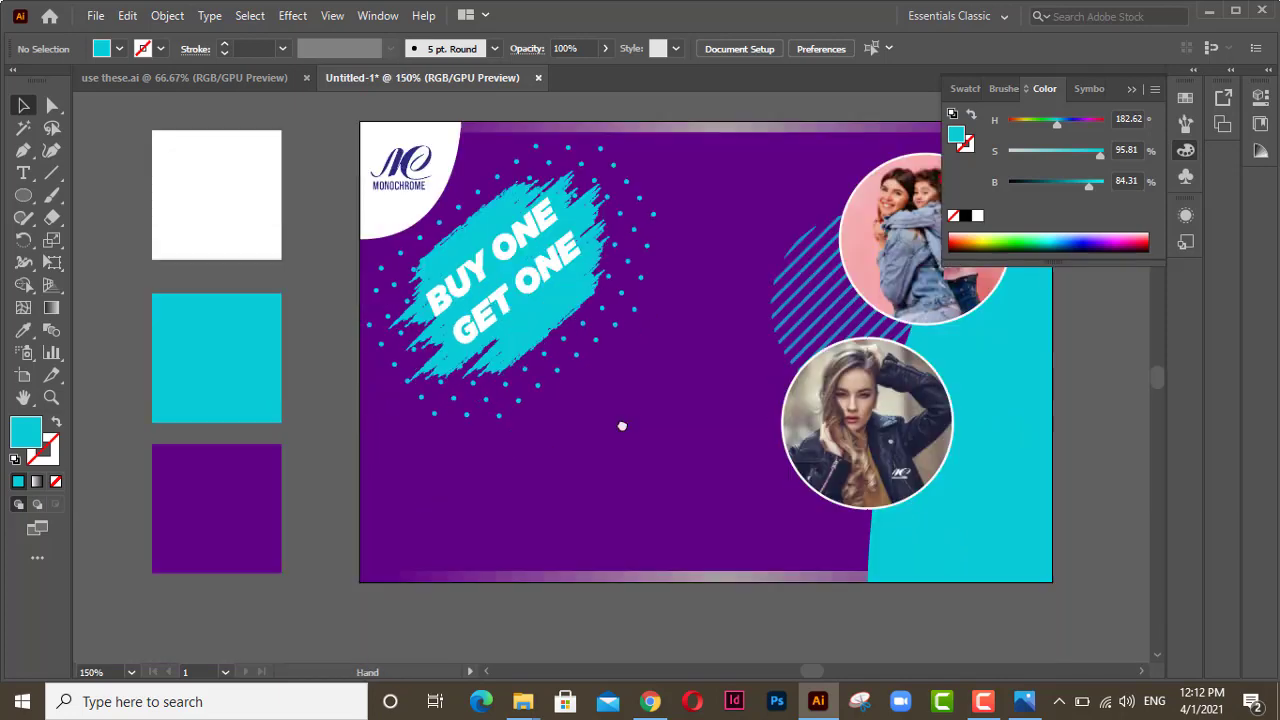
# Step: Move the badge off the dot pattern, select all the dots without the logo and fill them white
pyautogui.moveTo(583, 334)
pyautogui.mouseDown()
pyautogui.moveTo(814, 434)
pyautogui.moveTo(830, 530)
pyautogui.mouseUp()
pyautogui.click(387, 140)
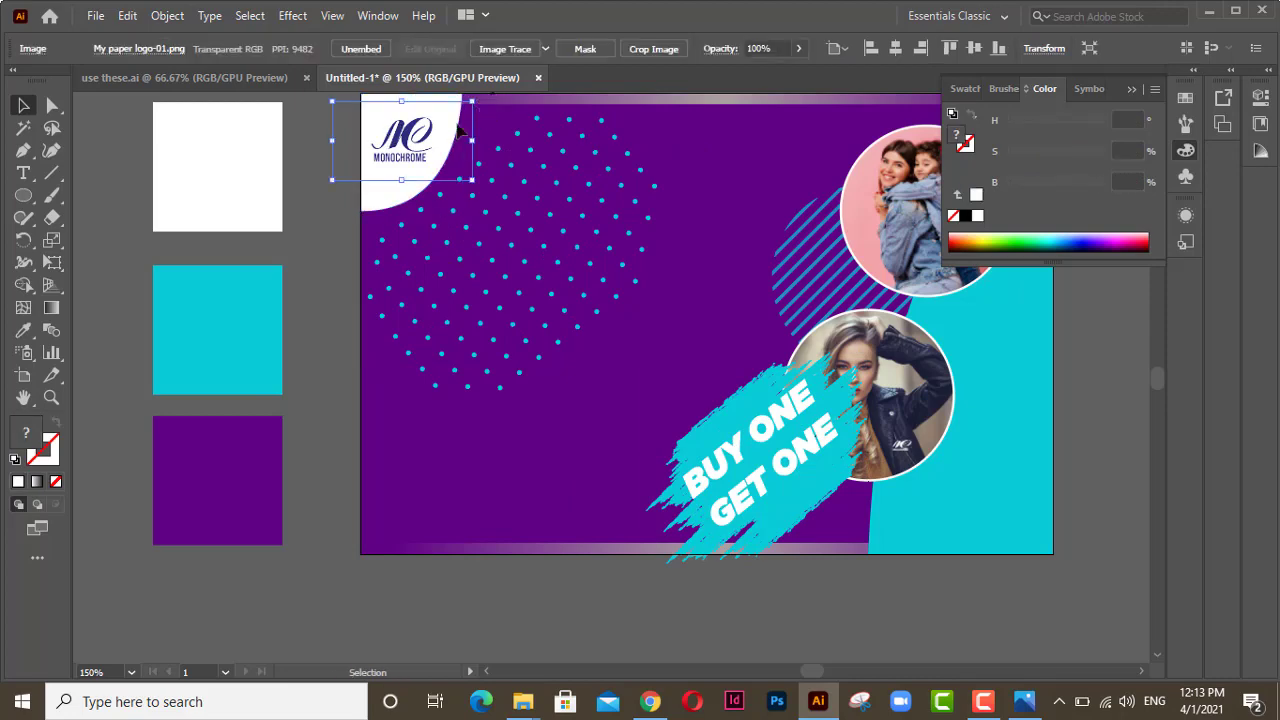
pyautogui.click(349, 176)
pyautogui.click(650, 300)
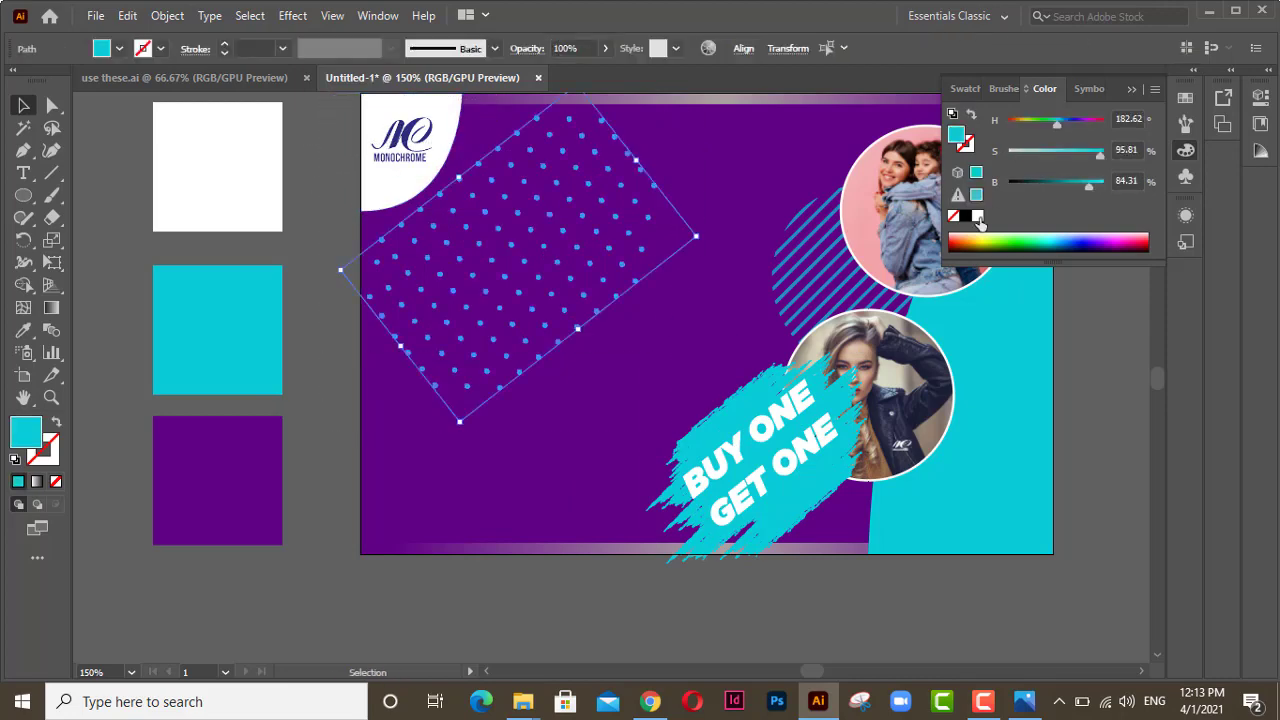
pyautogui.click(668, 322)
# Step: Move the badge back onto the white dots and delete the stray dot at the pattern's lowest corner
pyautogui.moveTo(736, 426); pyautogui.dragTo(495, 210)
pyautogui.moveTo(590, 318); pyautogui.dragTo(586, 323)
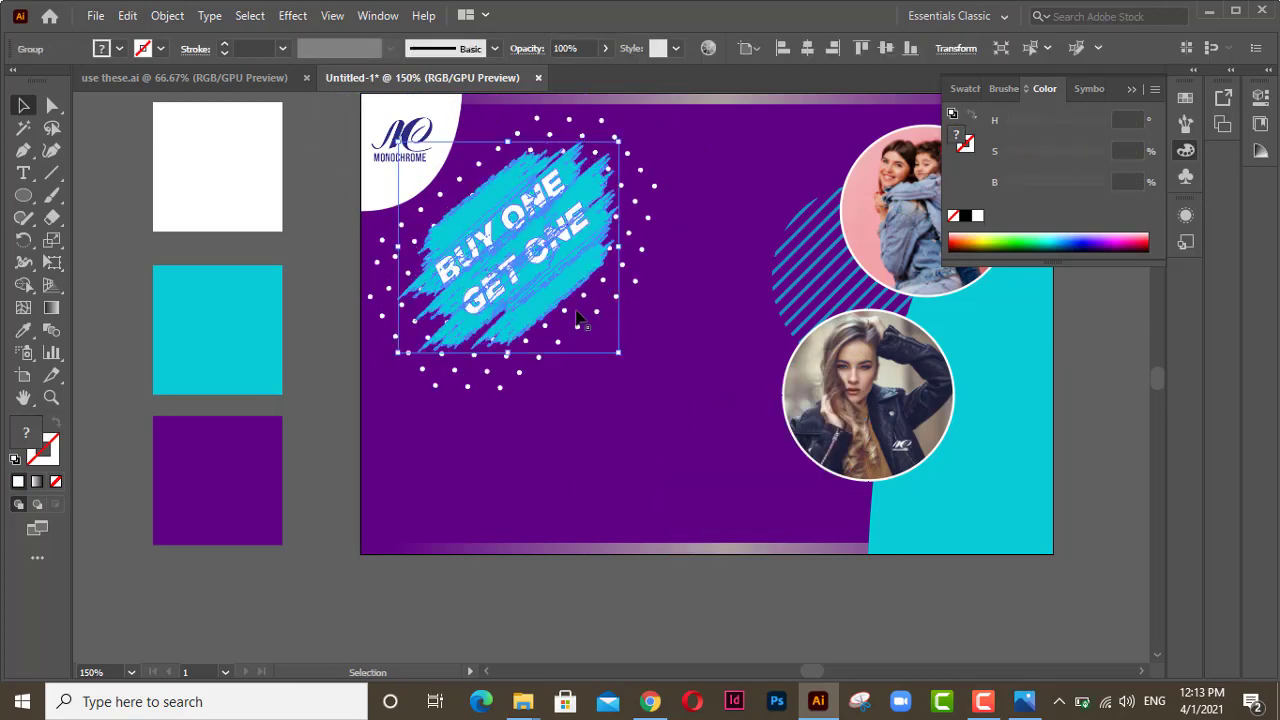
pyautogui.click(658, 395)
pyautogui.click(503, 386)
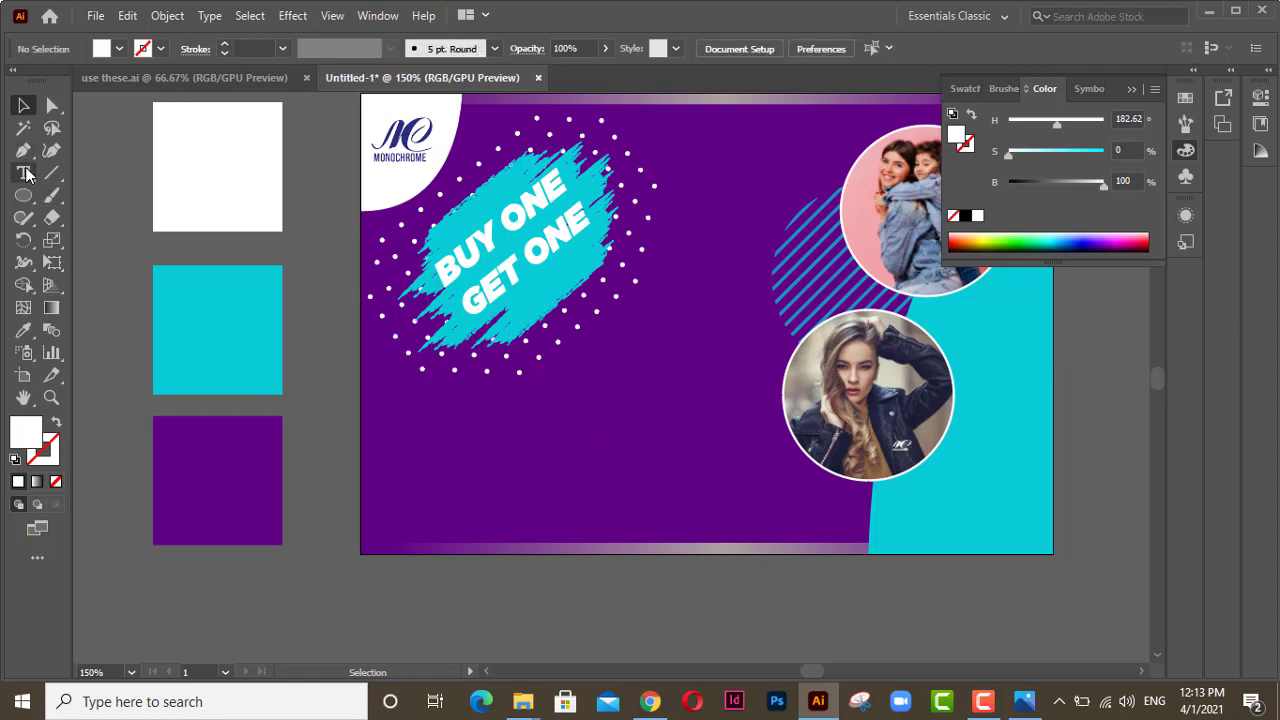
# Step: Draw a white rectangle in the artboard's lower-left area and shift its upper-right and lower-left corners inward to form a parallelogram
pyautogui.moveTo(24, 196); pyautogui.dragTo(90, 196)
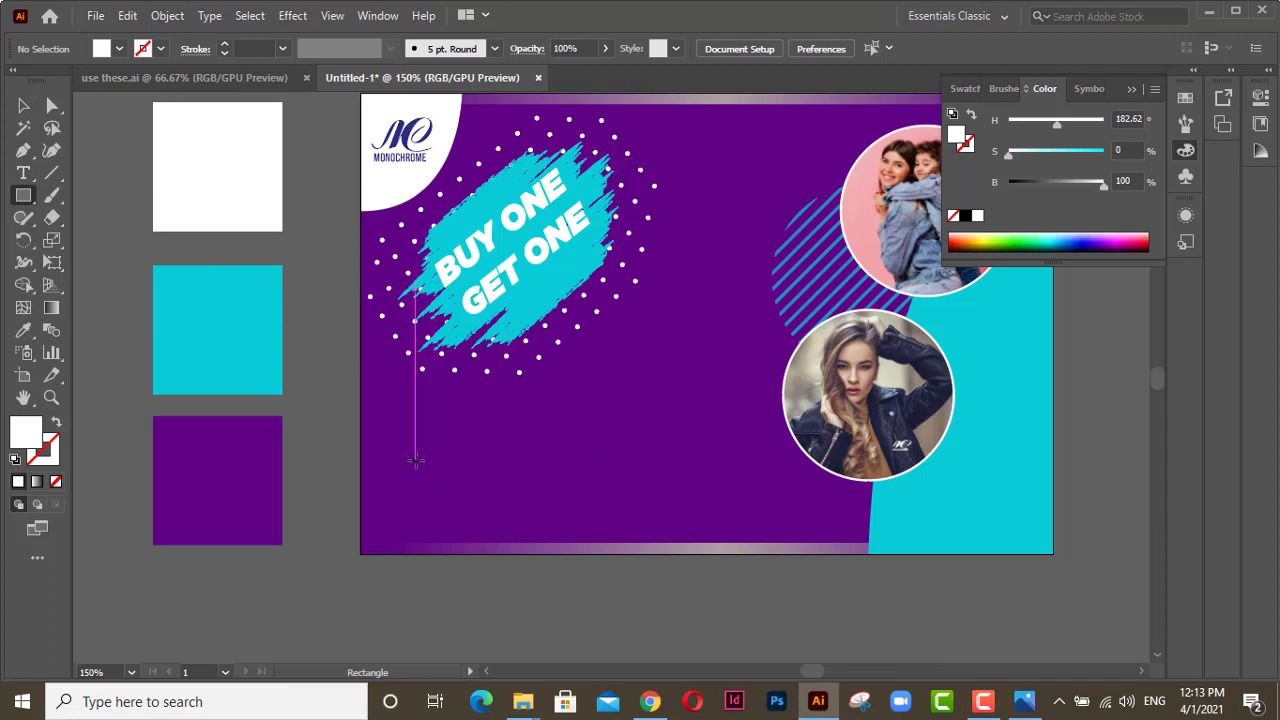
pyautogui.moveTo(416, 461); pyautogui.dragTo(556, 503)
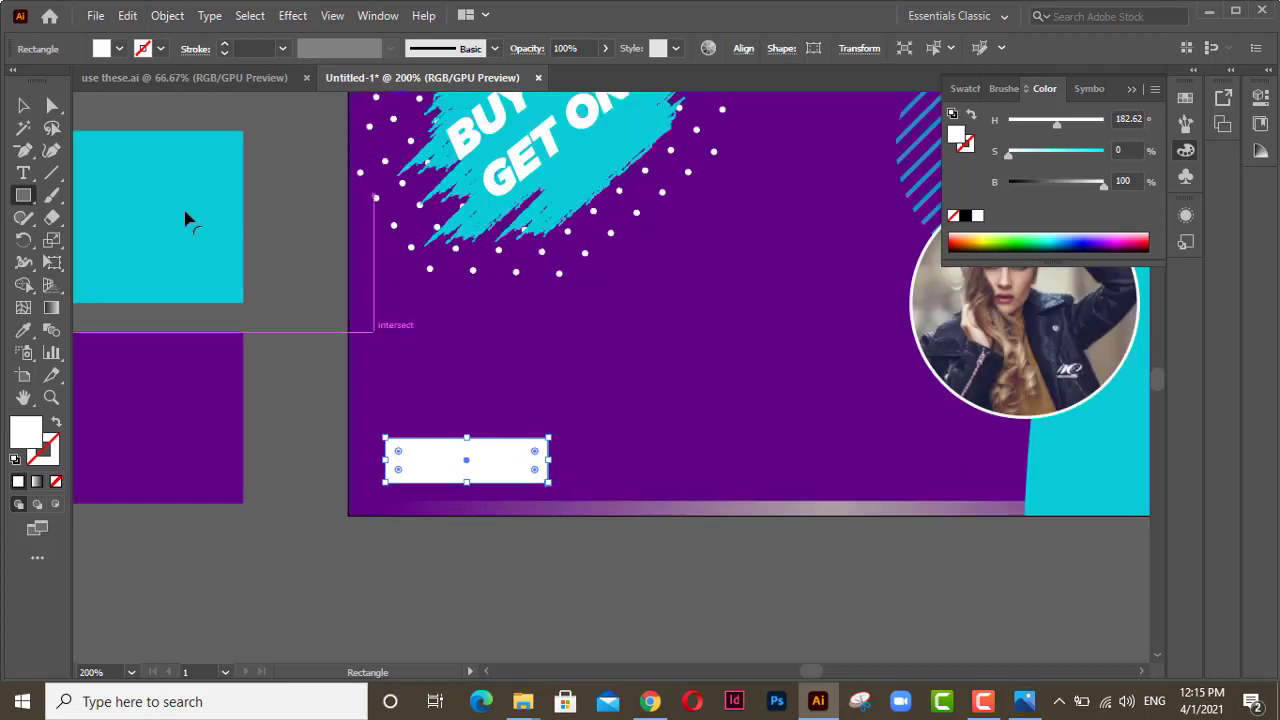
pyautogui.click(53, 106)
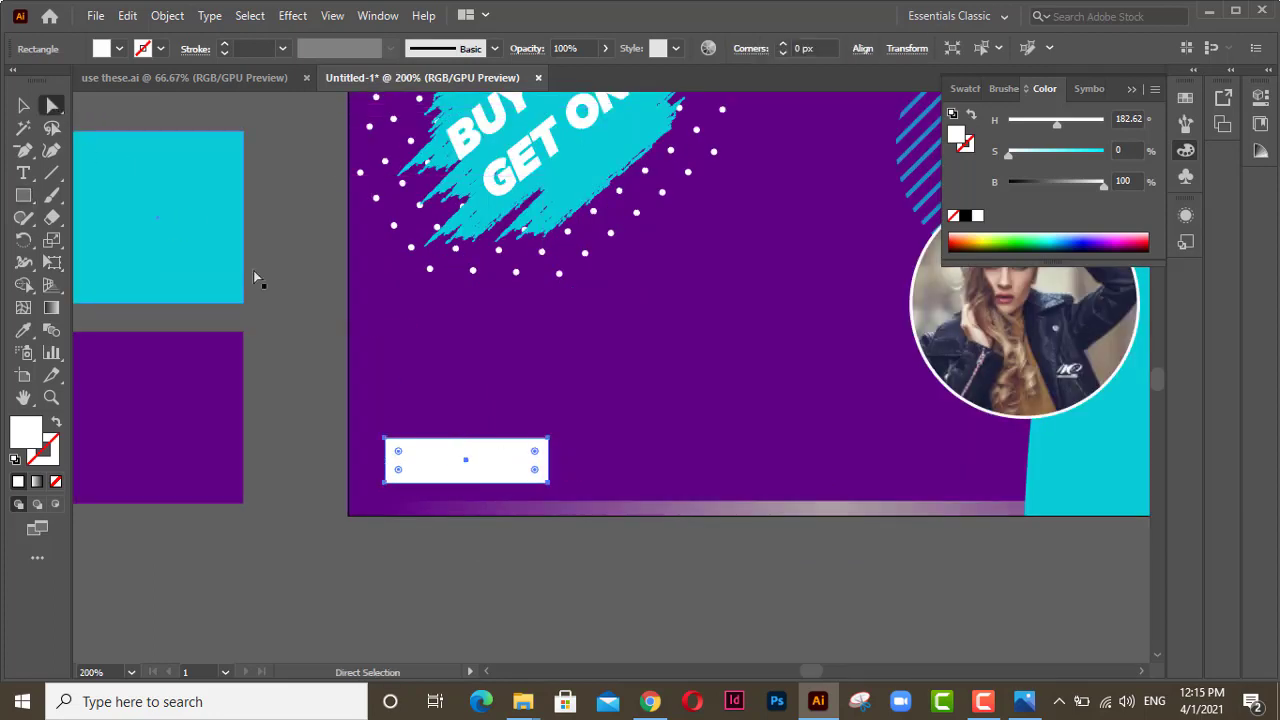
pyautogui.click(547, 439)
pyautogui.moveTo(548, 440); pyautogui.dragTo(501, 443)
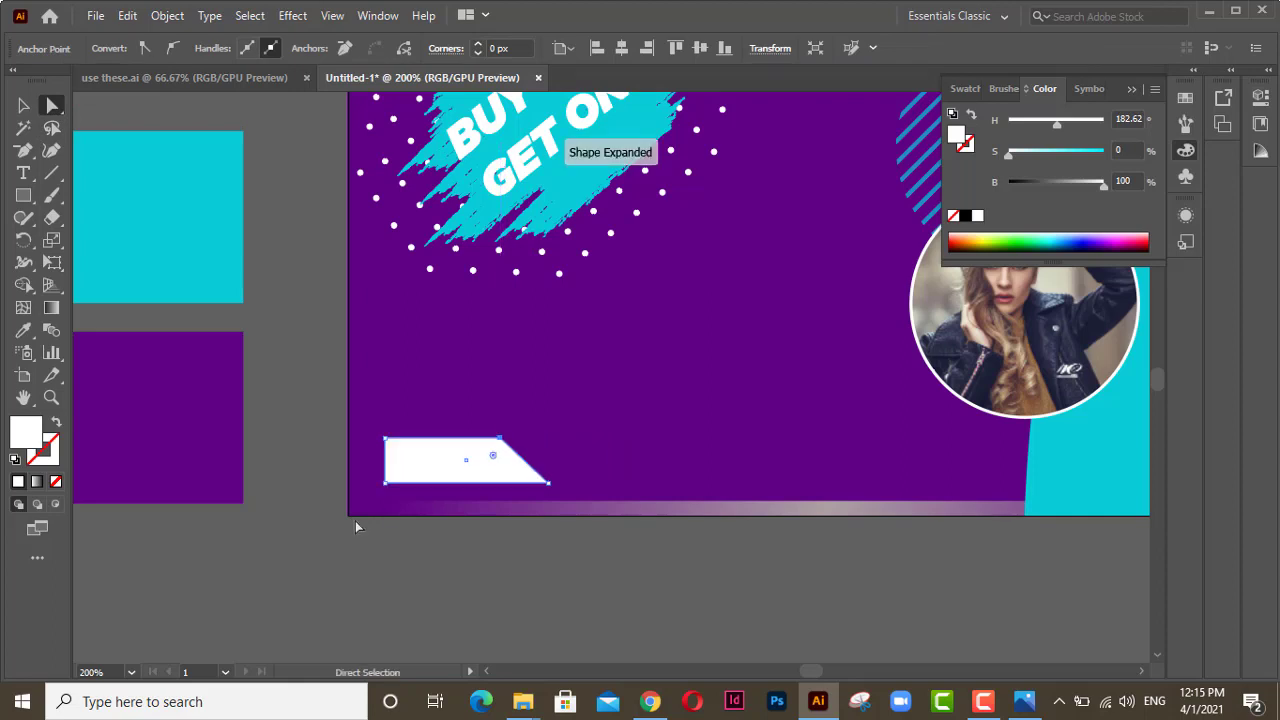
pyautogui.moveTo(389, 484); pyautogui.dragTo(440, 489)
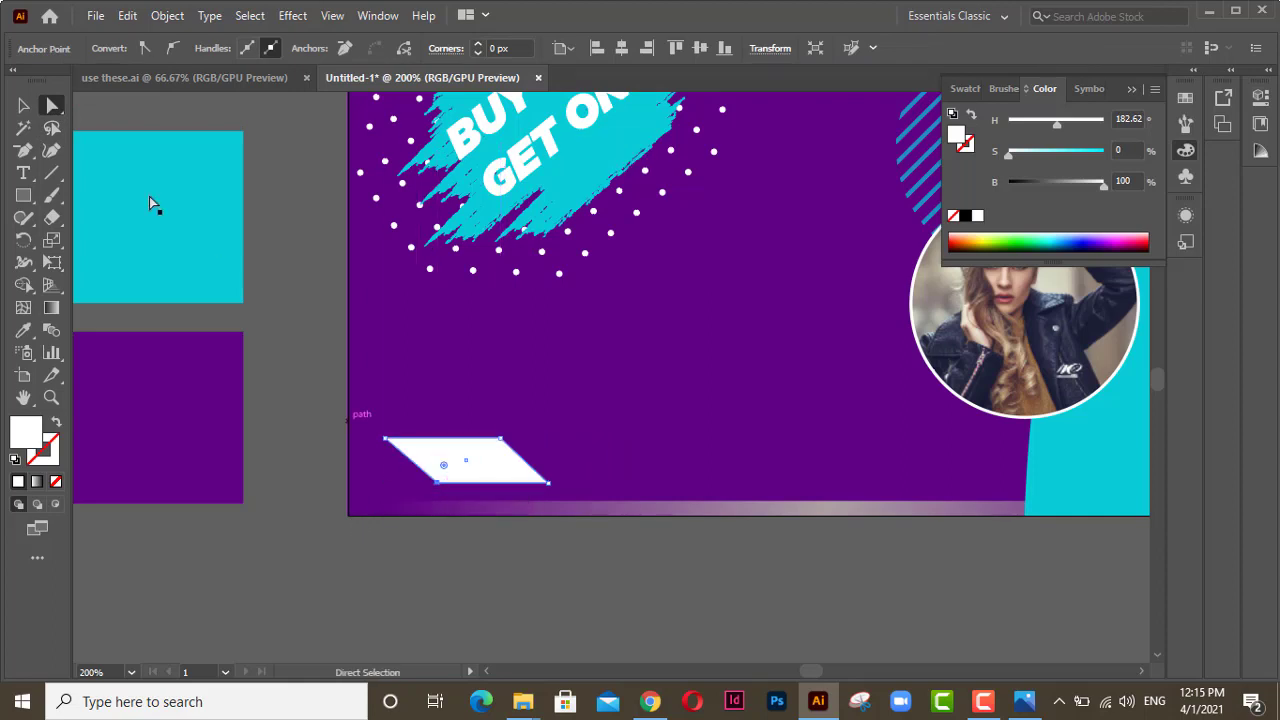
# Step: Widen the white parallelogram evenly on both sides, raise it slightly above the bottom gradient strip and deselect it
pyautogui.click(24, 110)
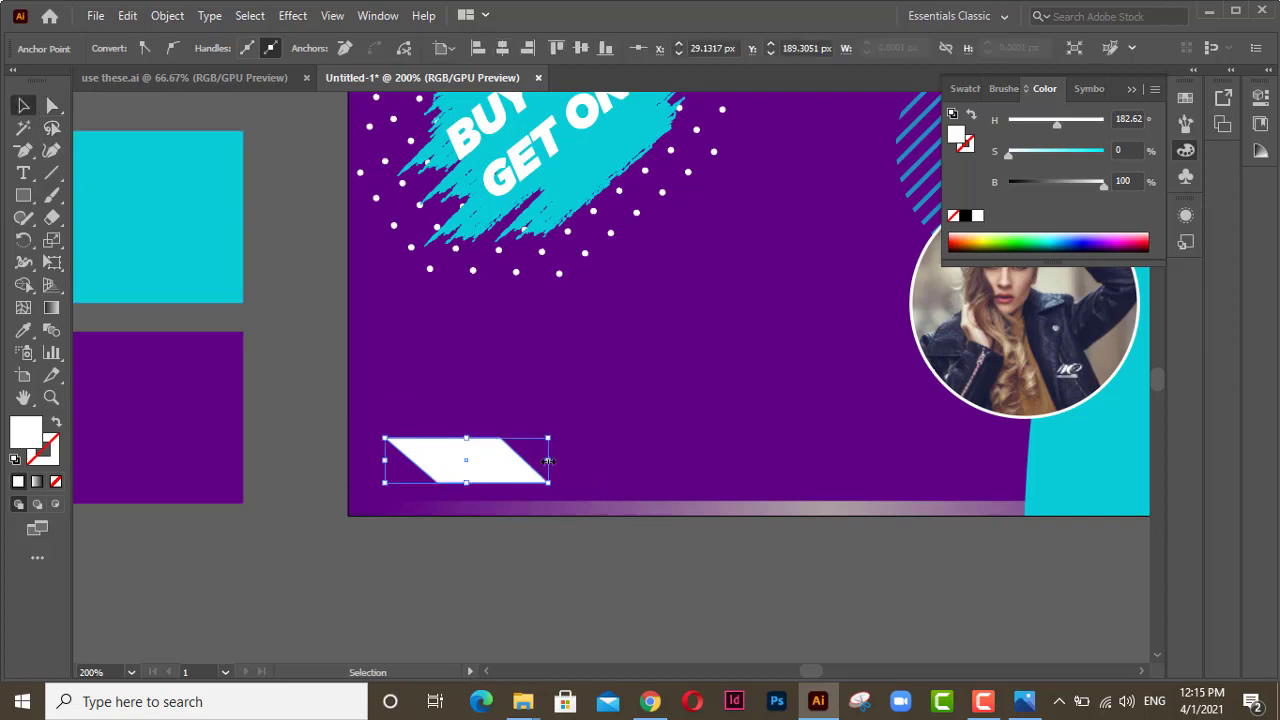
pyautogui.moveTo(551, 460); pyautogui.dragTo(579, 460)
pyautogui.click(483, 413)
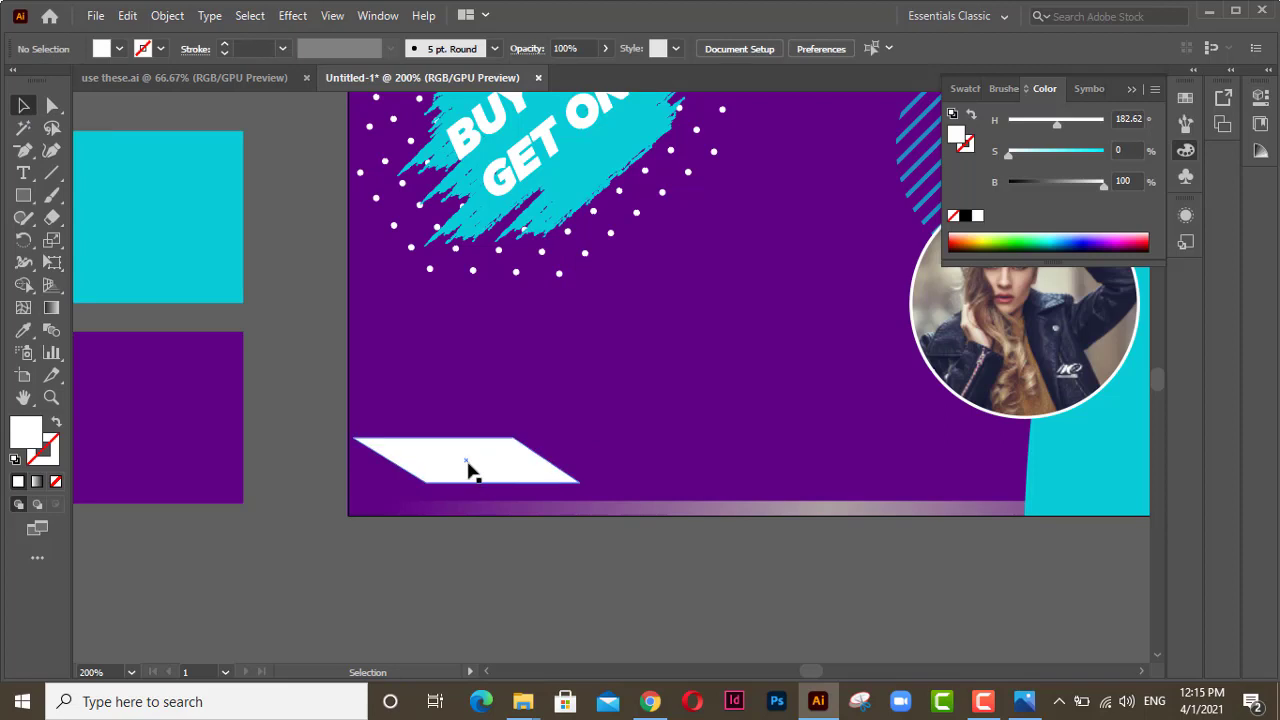
pyautogui.moveTo(470, 470); pyautogui.dragTo(470, 463)
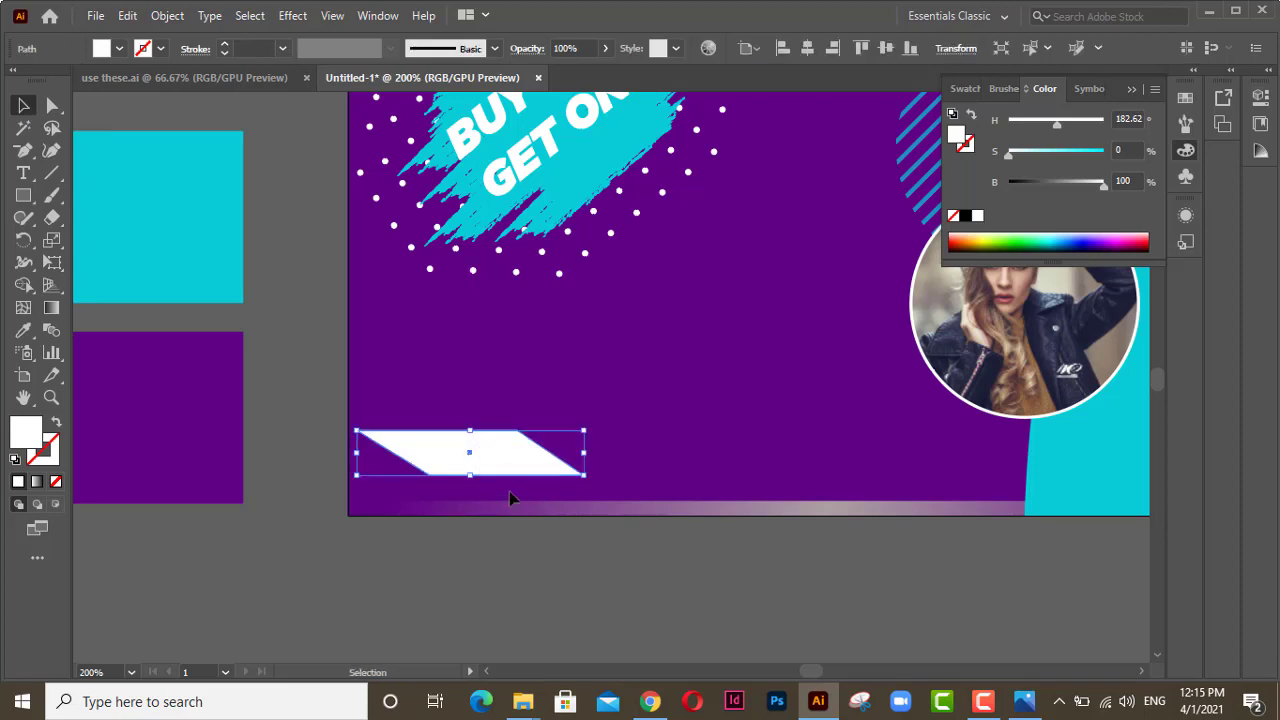
pyautogui.click(509, 491)
pyautogui.scroll(2, 509, 491)
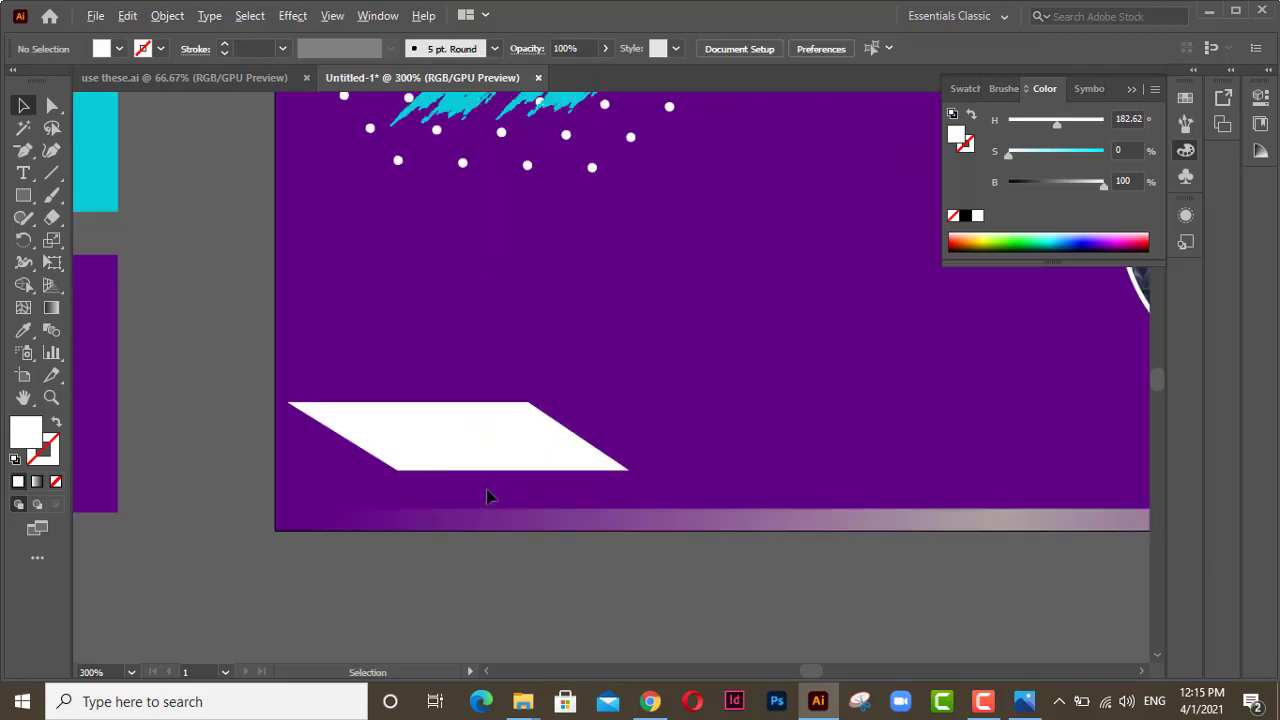
pyautogui.scroll(1, 489, 495)
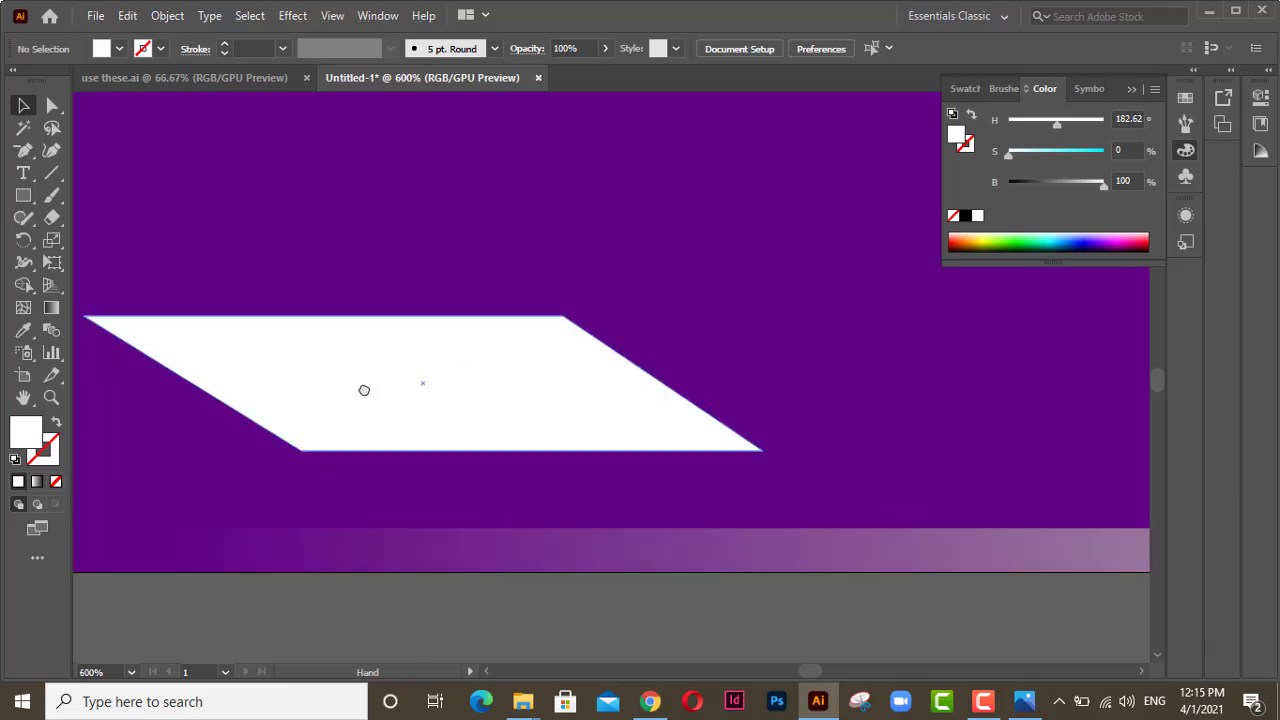
# Step: Add the text JOIN US over the white parallelogram
pyautogui.moveTo(363, 389); pyautogui.dragTo(519, 424)
pyautogui.click(16, 175)
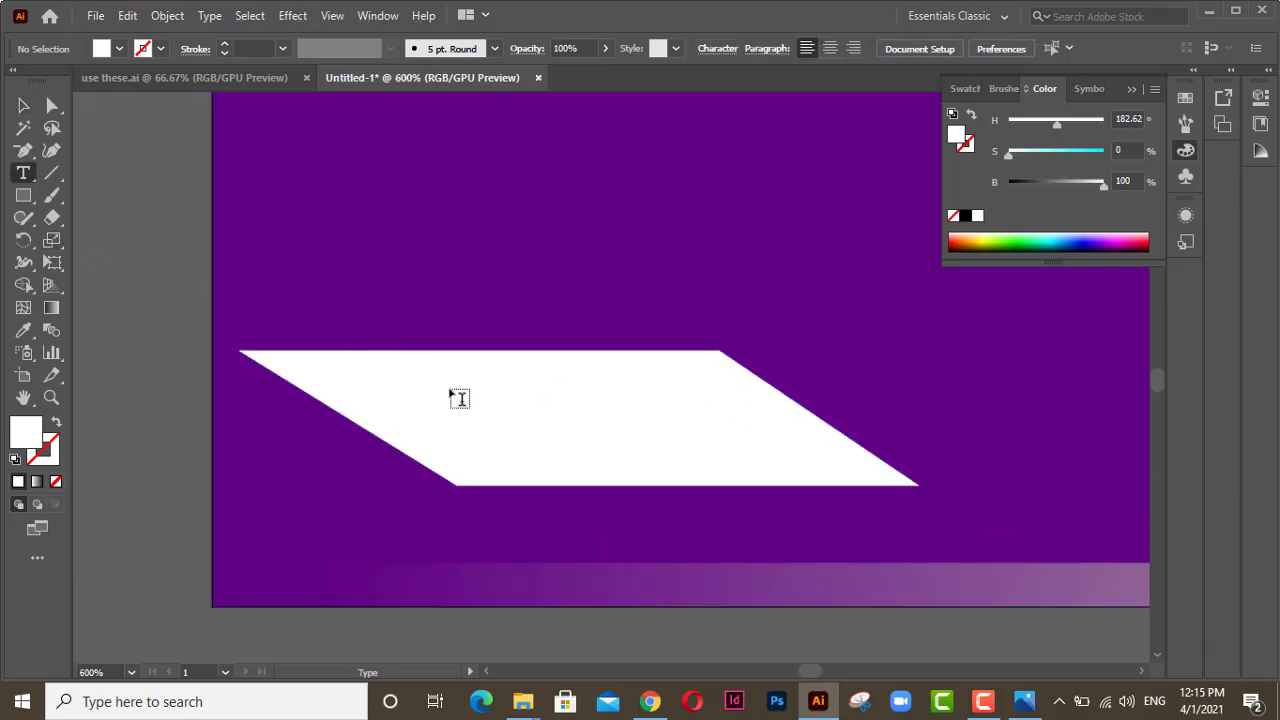
pyautogui.click(466, 411)
pyautogui.write('JOIN US')
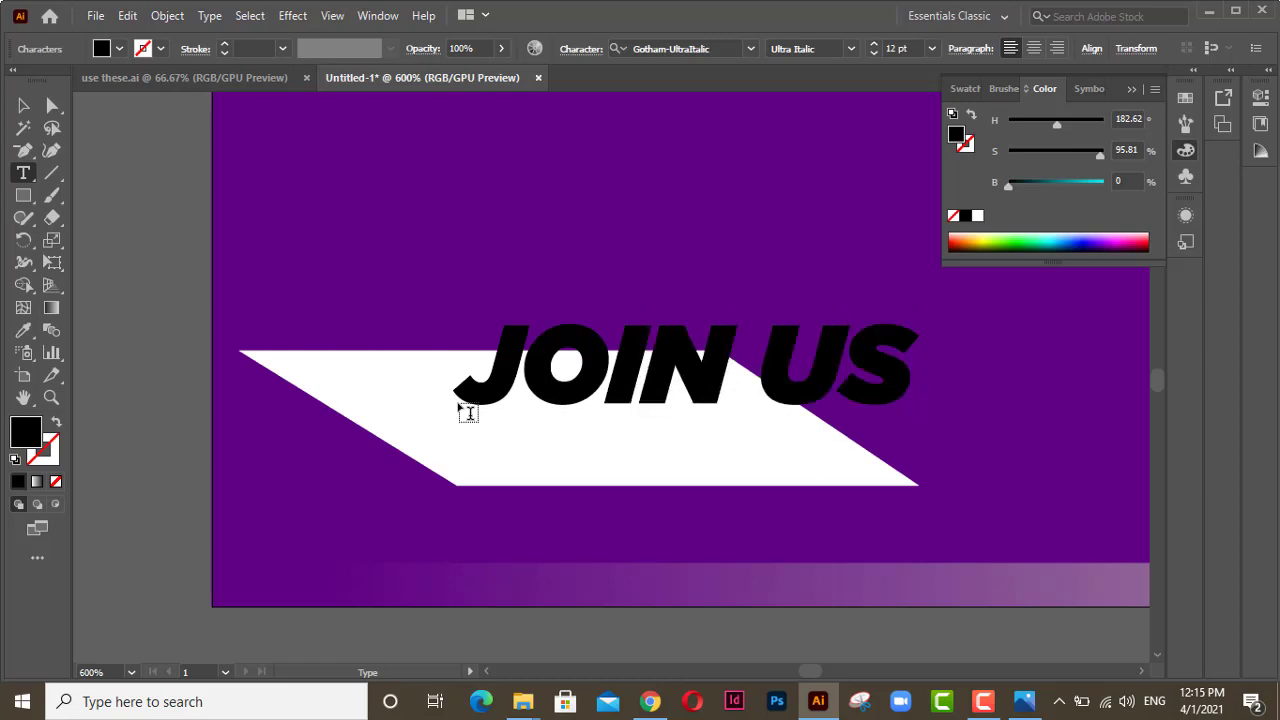
# Step: Shrink the JOIN US text to about 8.2 pt and place it in the middle of the parallelogram
pyautogui.press('Escape')
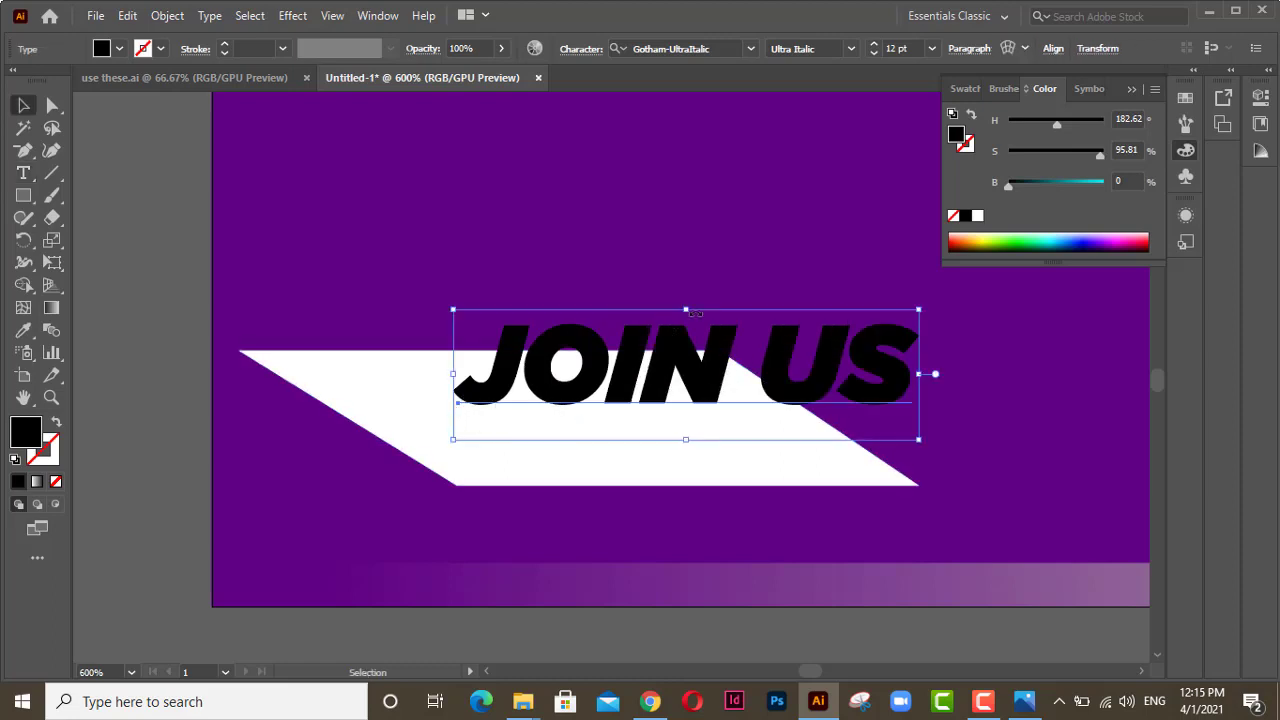
pyautogui.moveTo(919, 309); pyautogui.dragTo(771, 351)
pyautogui.moveTo(646, 389); pyautogui.dragTo(544, 406)
pyautogui.click(534, 326)
# Step: Recolor the JOIN US text with the purple sampled from the background
pyautogui.click(500, 405)
pyautogui.moveTo(316, 369); pyautogui.dragTo(611, 443)
pyautogui.press('i')
pyautogui.click(596, 408)
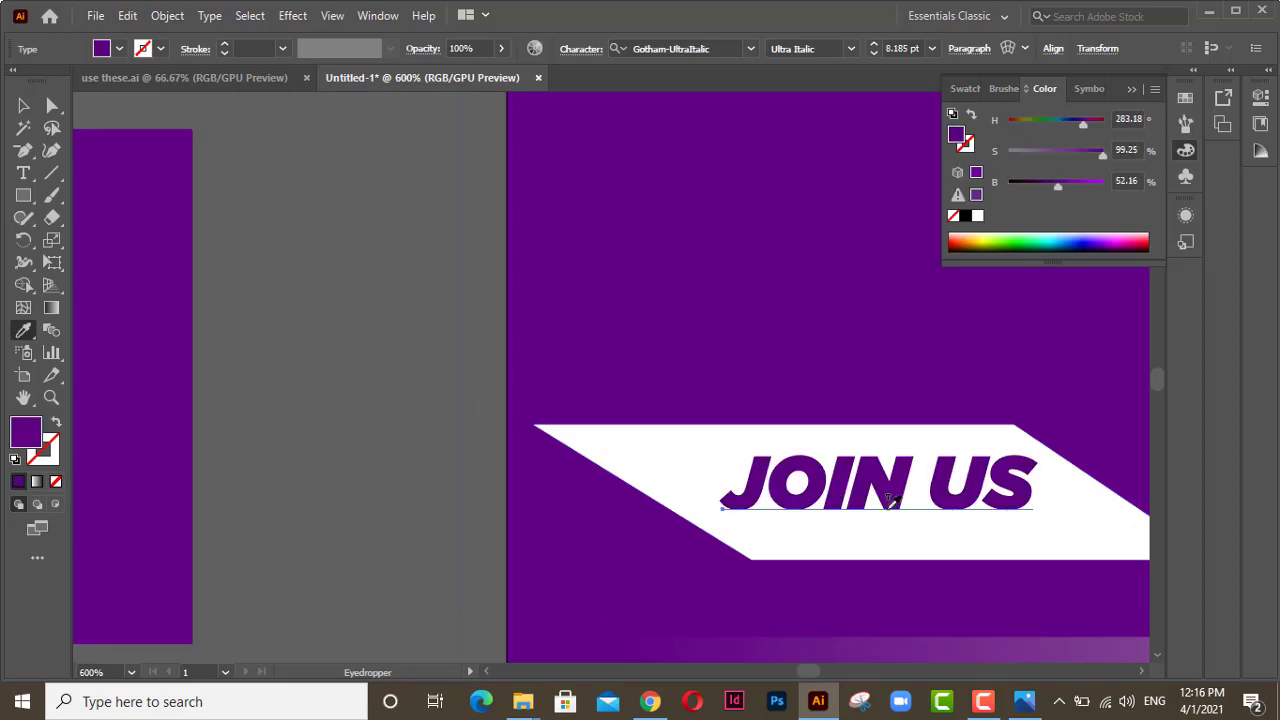
pyautogui.press('v')
pyautogui.moveTo(936, 511); pyautogui.dragTo(737, 460)
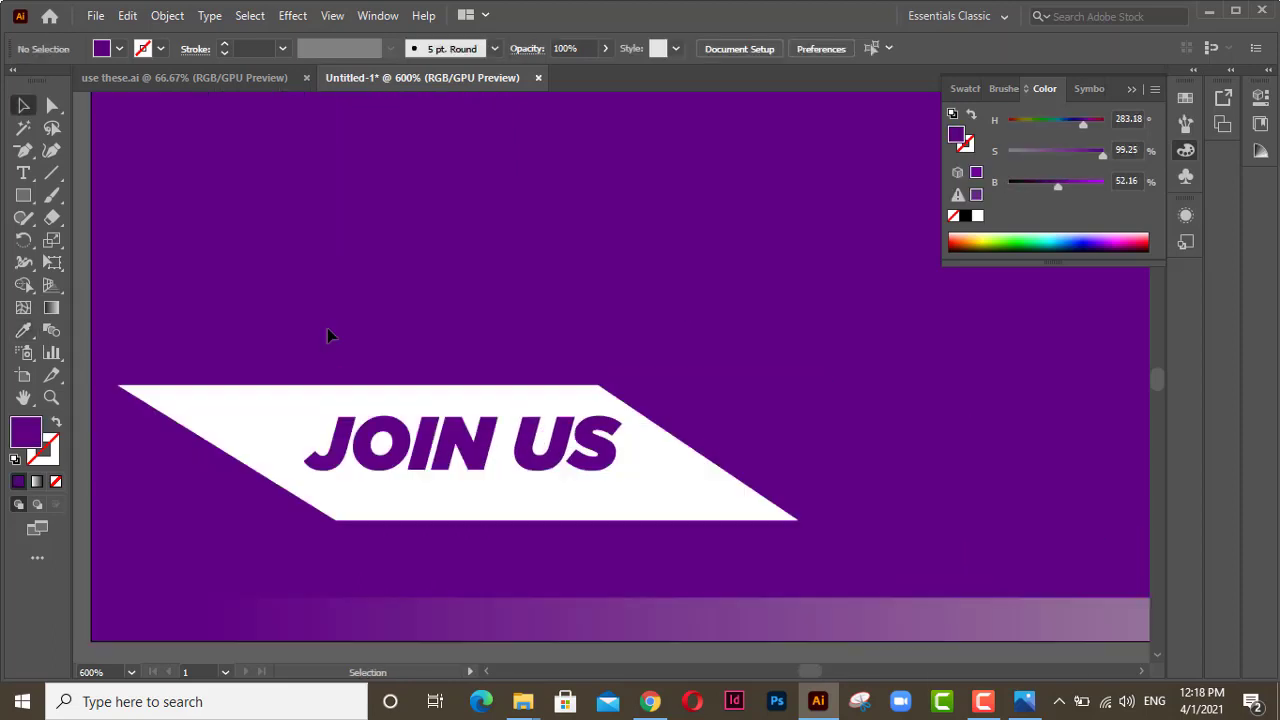
# Step: Group the JOIN US text with its parallelogram and move the label slightly upward, farther from the gradient strip
pyautogui.moveTo(295, 356); pyautogui.dragTo(599, 479)
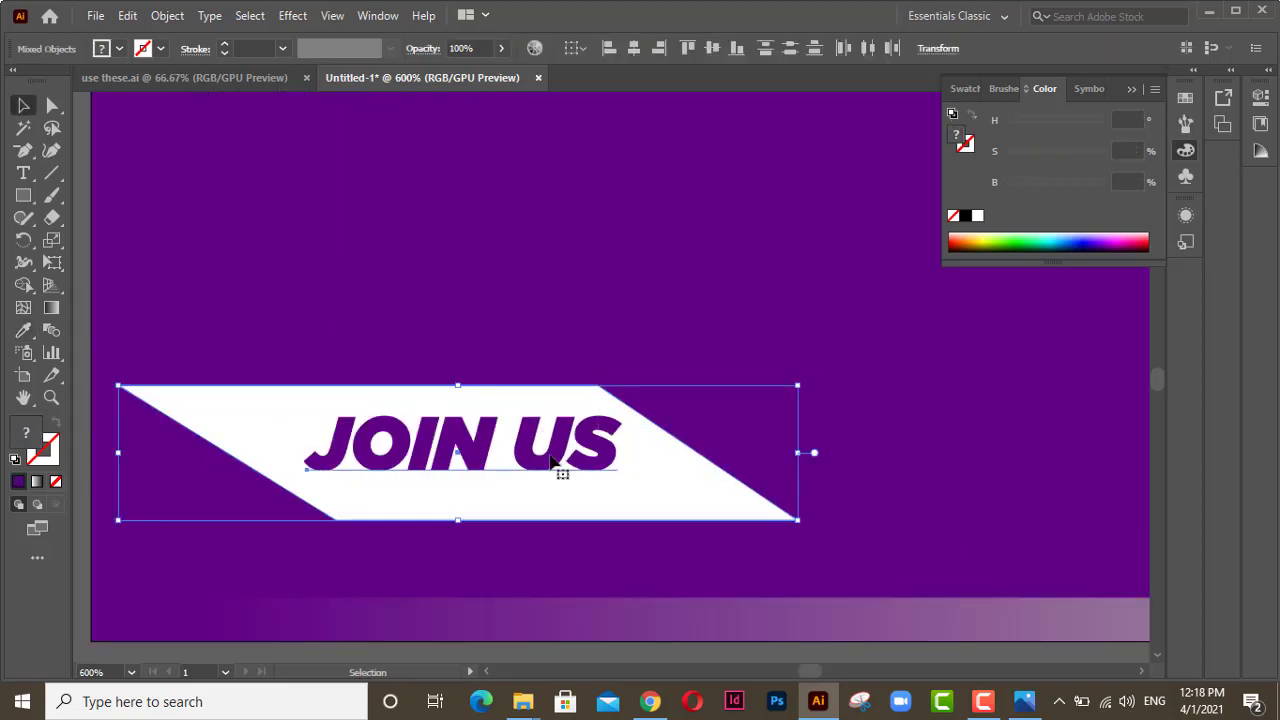
pyautogui.rightClick(551, 458)
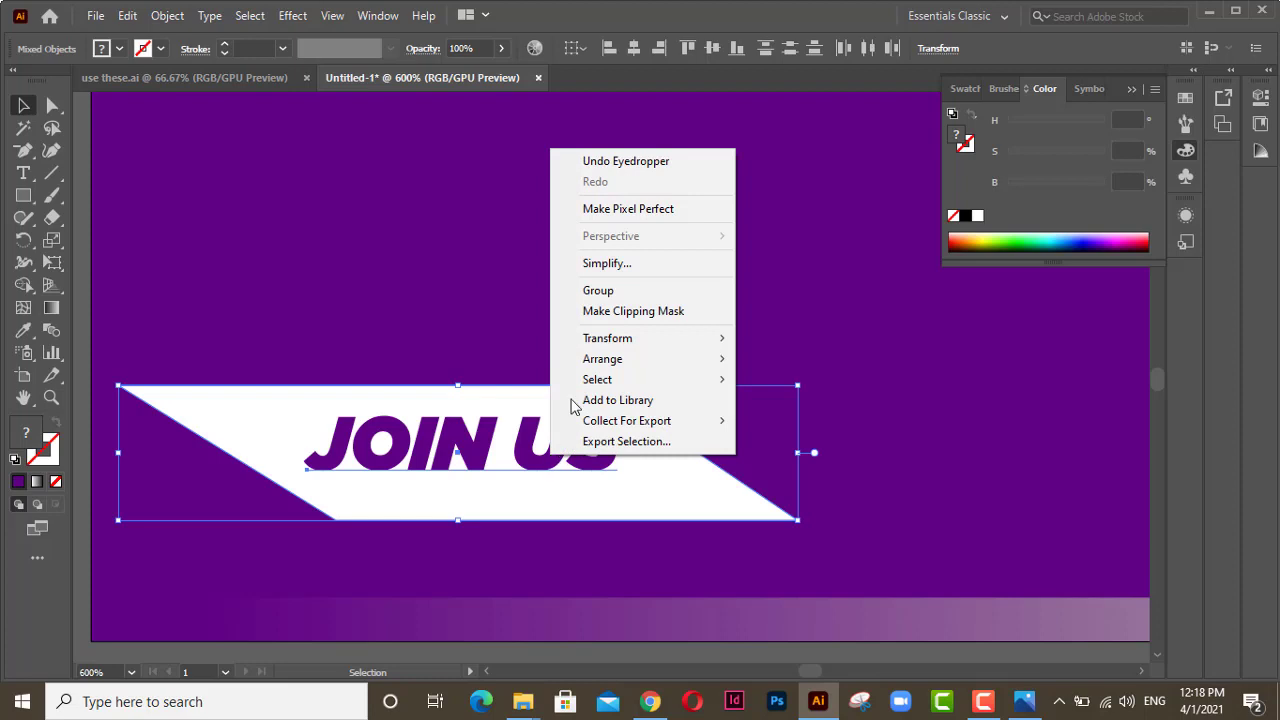
pyautogui.click(605, 291)
pyautogui.click(418, 326)
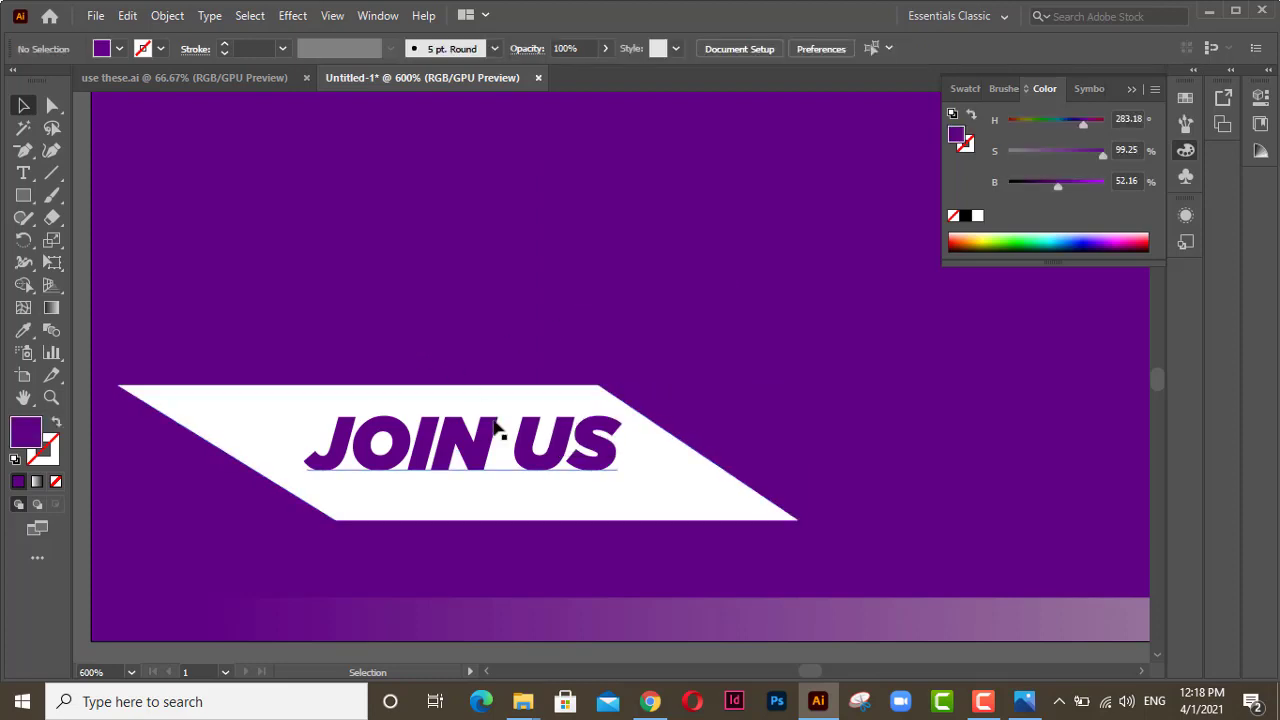
pyautogui.scroll(-3, 500, 430)
pyautogui.scroll(1, 490, 420)
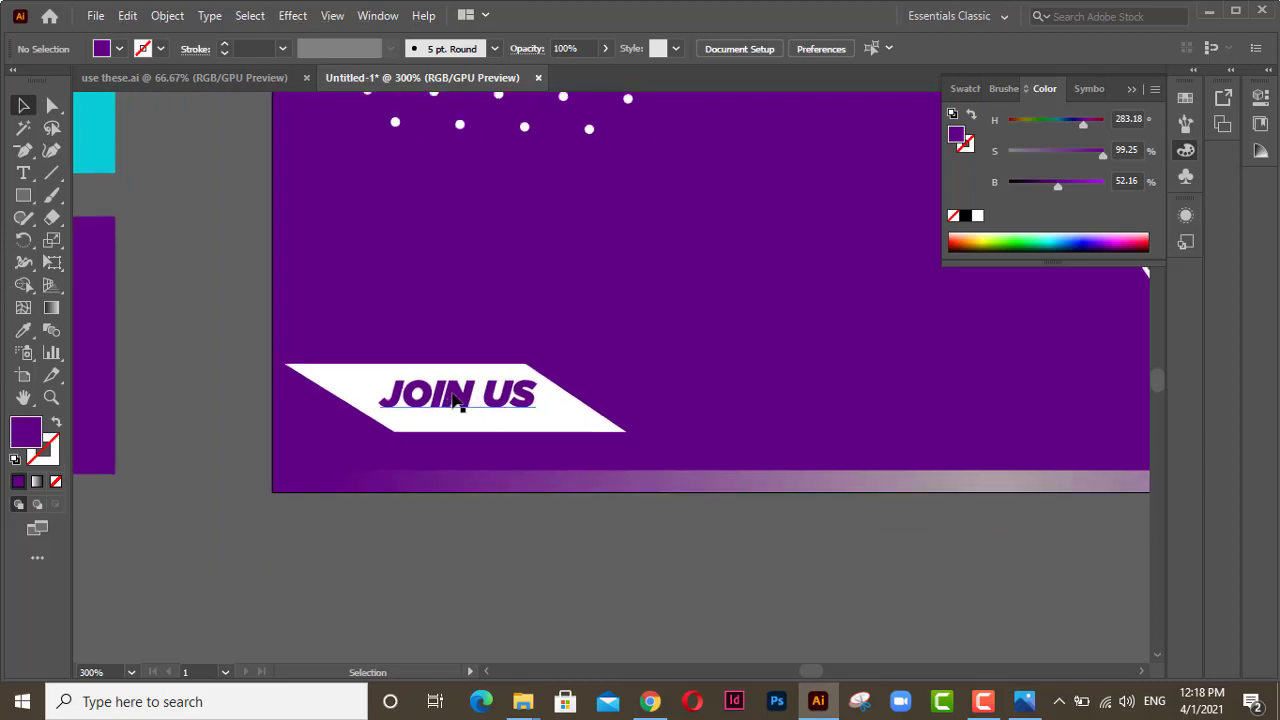
pyautogui.moveTo(453, 398); pyautogui.dragTo(453, 376)
pyautogui.click(161, 313)
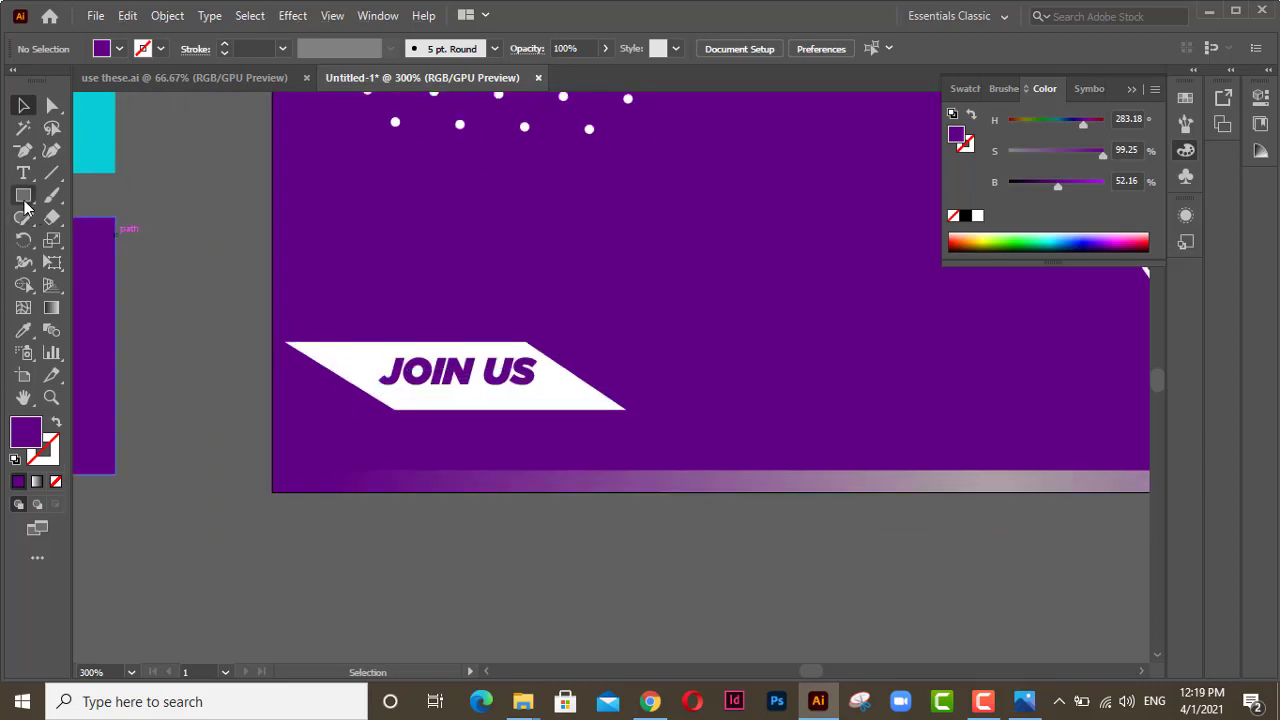
# Step: Draw a white circle about 10.9 px in diameter between the JOIN US label and the gradient strip, shifting it slightly left
pyautogui.moveTo(24, 205); pyautogui.dragTo(89, 240)
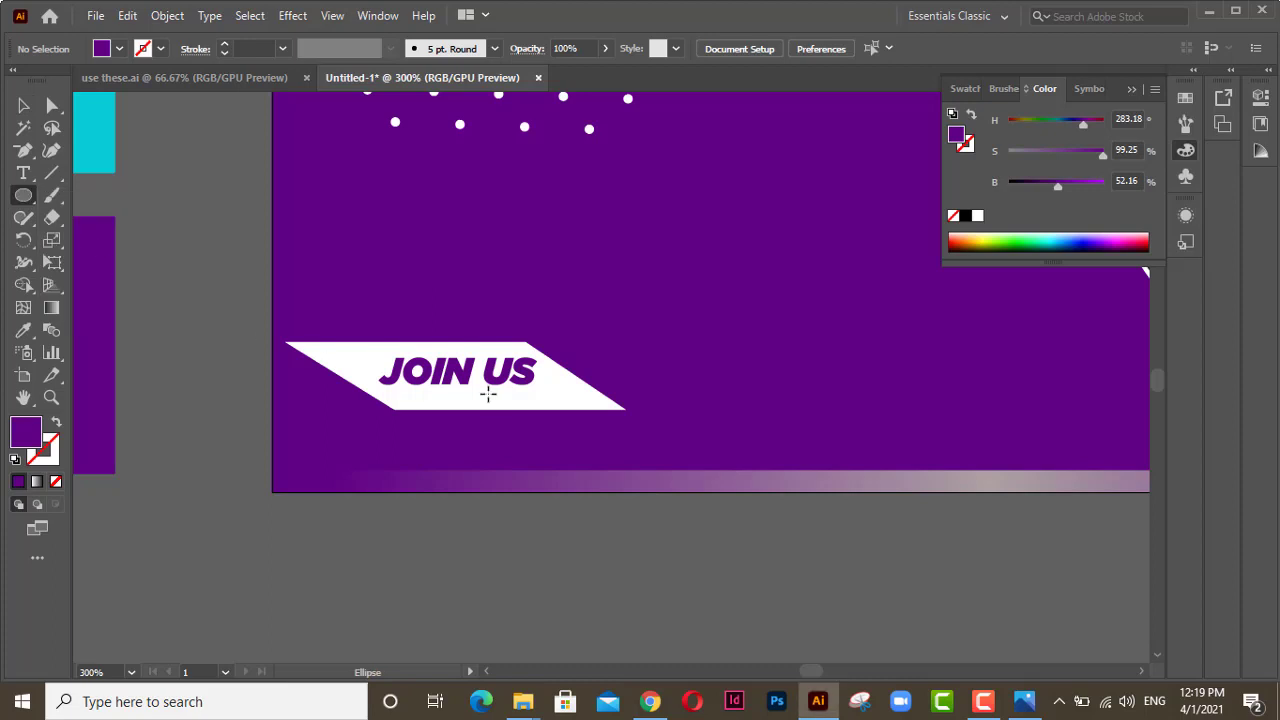
pyautogui.moveTo(441, 432); pyautogui.dragTo(489, 480)
pyautogui.click(978, 216)
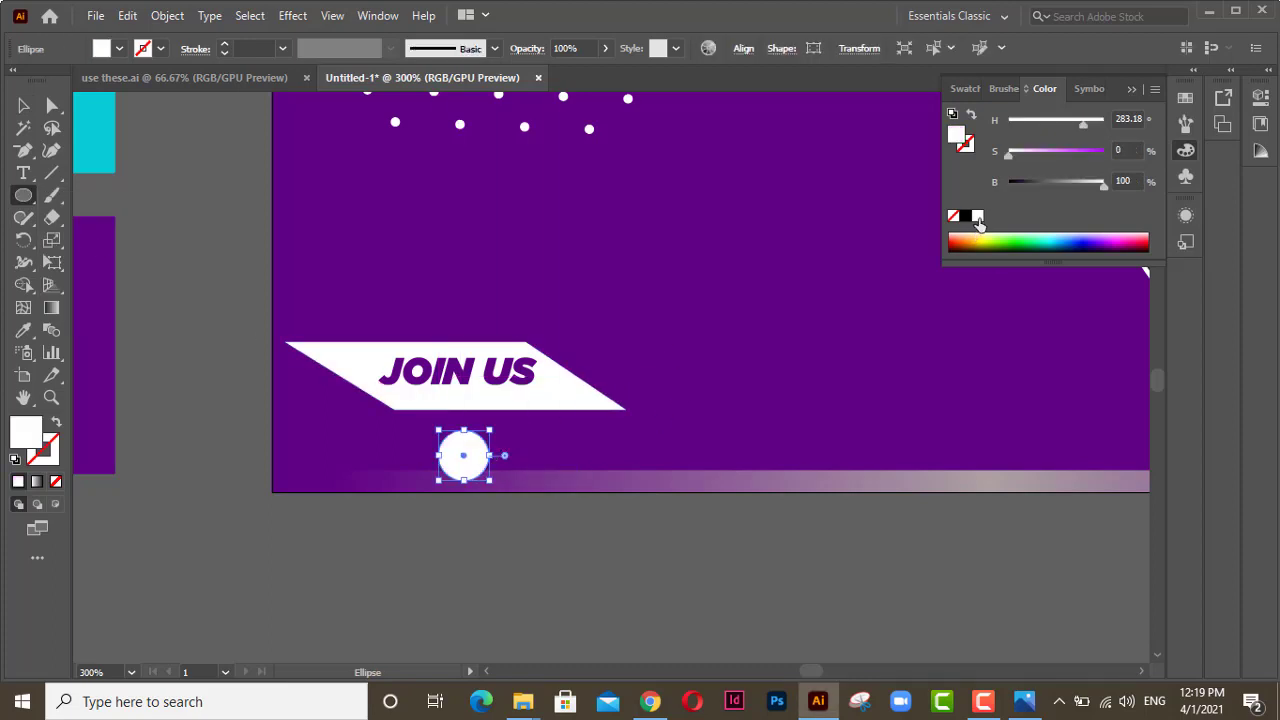
pyautogui.click(24, 105)
pyautogui.click(637, 442)
pyautogui.moveTo(463, 460); pyautogui.dragTo(440, 451)
pyautogui.click(538, 431)
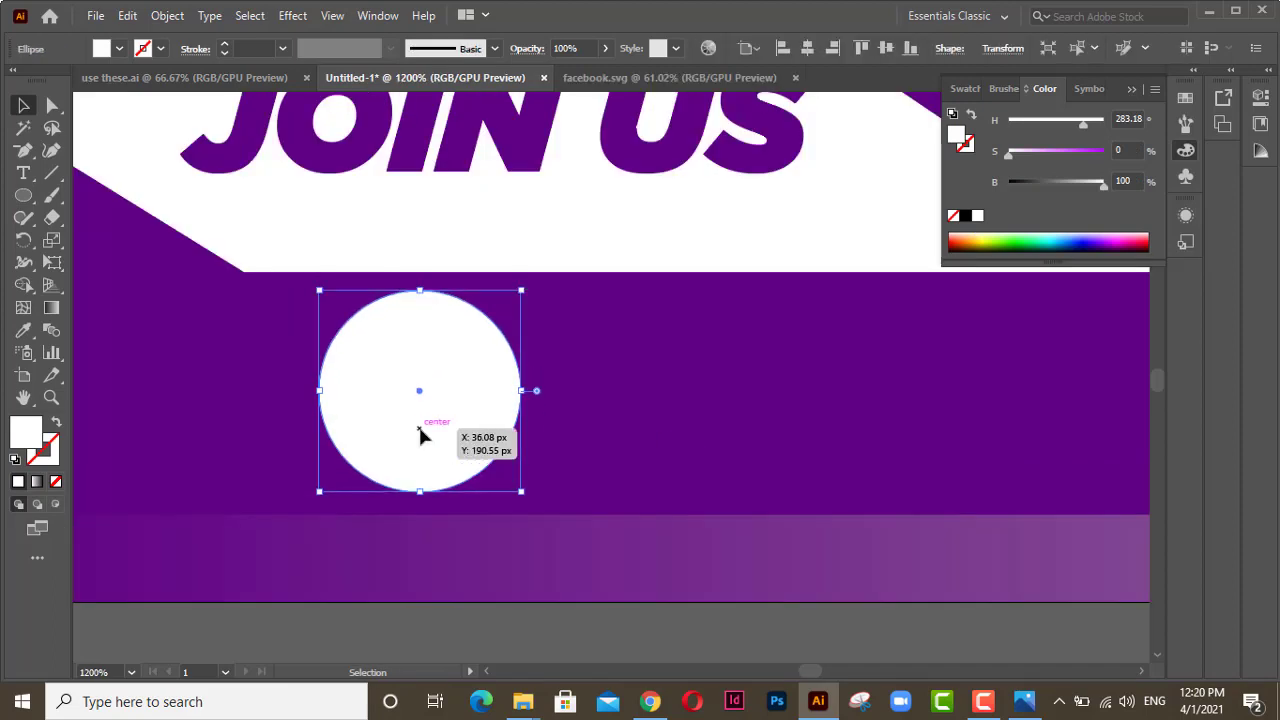
# Step: Duplicate the white circle into a row of three and align the circles on their vertical centers
pyautogui.moveTo(418, 423)
pyautogui.mouseDown()
pyautogui.moveTo(395, 418)
pyautogui.moveTo(416, 417)
pyautogui.mouseUp()
pyautogui.moveTo(401, 416); pyautogui.dragTo(623, 412)
pyautogui.keyDown('shift'); pyautogui.click(400, 410); pyautogui.keyUp('shift')
pyautogui.keyDown('shift'); pyautogui.click(250, 405); pyautogui.keyUp('shift')
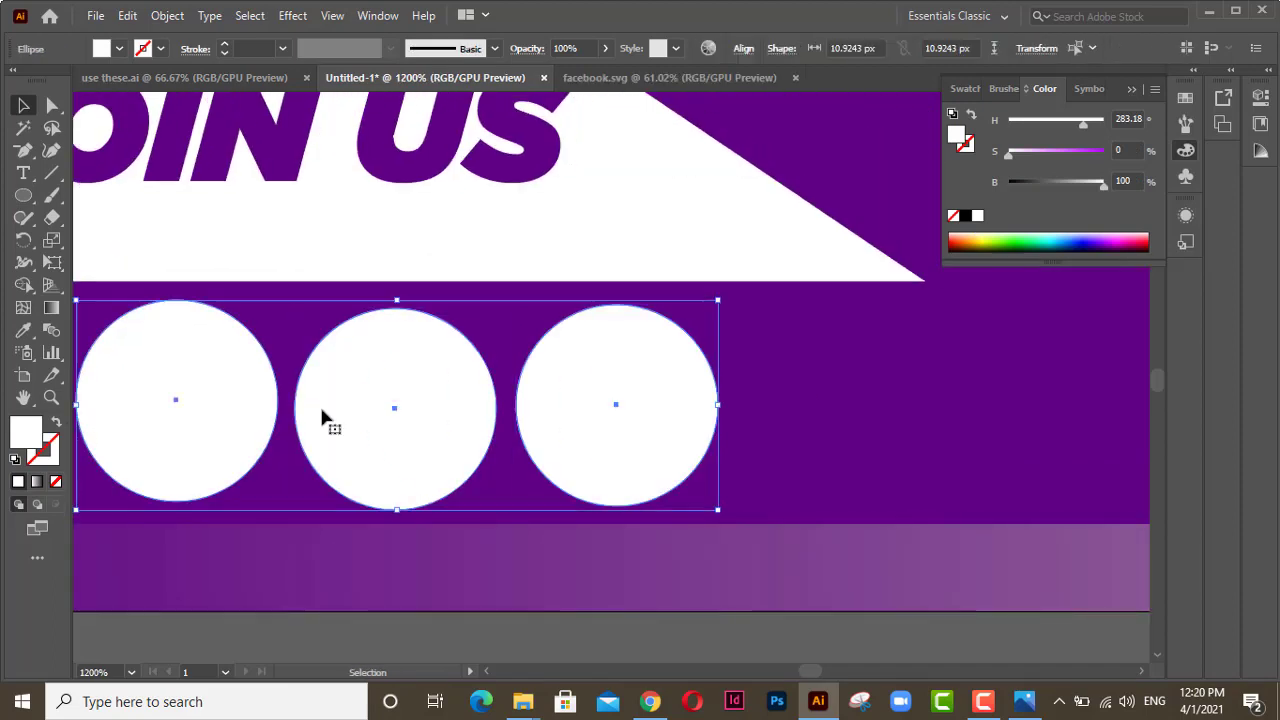
pyautogui.click(743, 48)
pyautogui.click(700, 104)
pyautogui.moveTo(278, 360); pyautogui.dragTo(534, 342)
pyautogui.click(534, 342)
# Step: Copy the Facebook icon from facebook.svg and paste it into the promotional layout
pyautogui.moveTo(523, 701)
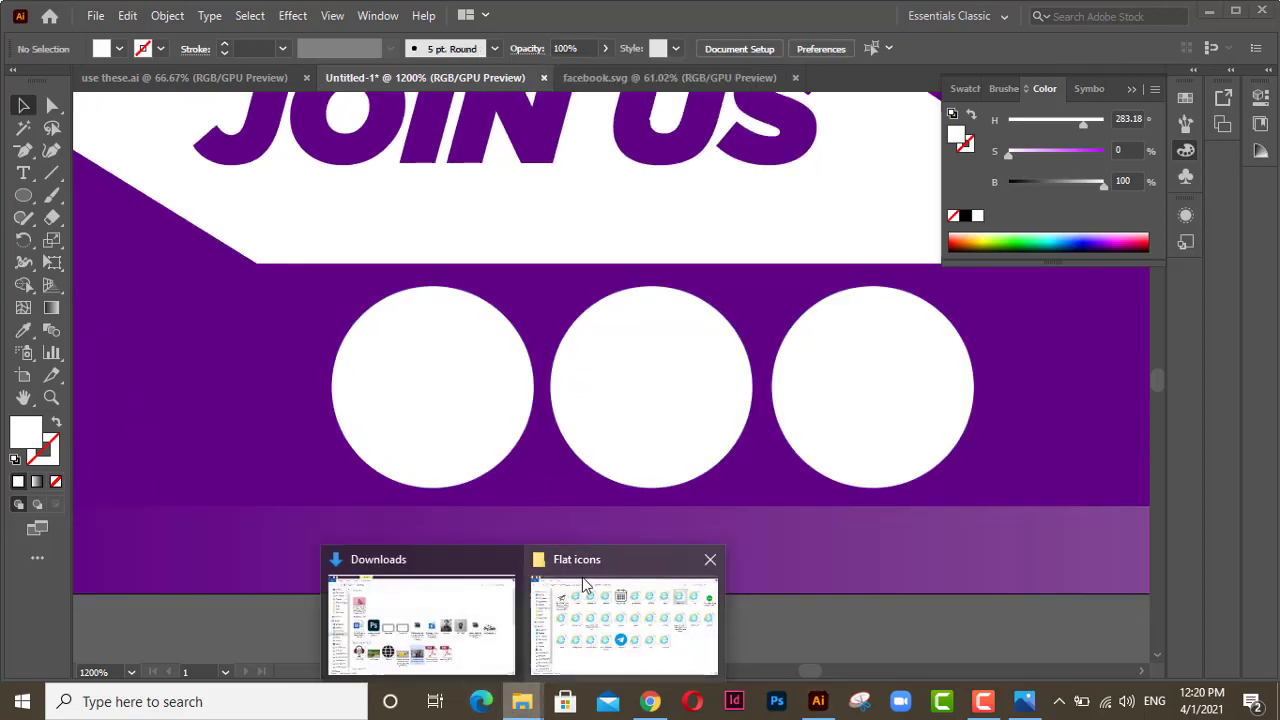
pyautogui.click(620, 610)
pyautogui.moveTo(1023, 129); pyautogui.dragTo(736, 461)
pyautogui.hotkey('ctrl', 'c')
pyautogui.hotkey('ctrl', 'Tab')
pyautogui.hotkey('ctrl', 'Tab')
pyautogui.hotkey('ctrl', 'v')
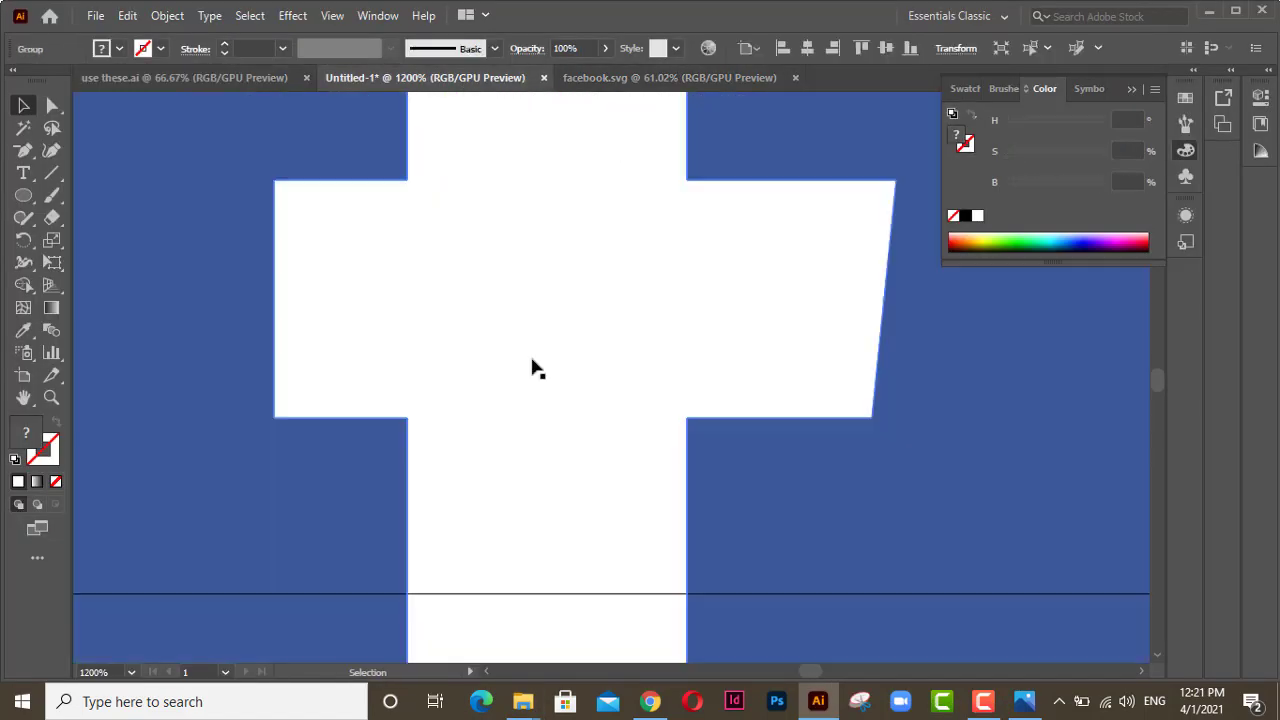
# Step: Scale the Facebook icon down onto the leftmost white circle, leaving a white rim, and align it with the circle
pyautogui.scroll(-5, 531, 369)
pyautogui.moveTo(717, 183); pyautogui.dragTo(520, 359)
pyautogui.scroll(7, 520, 382)
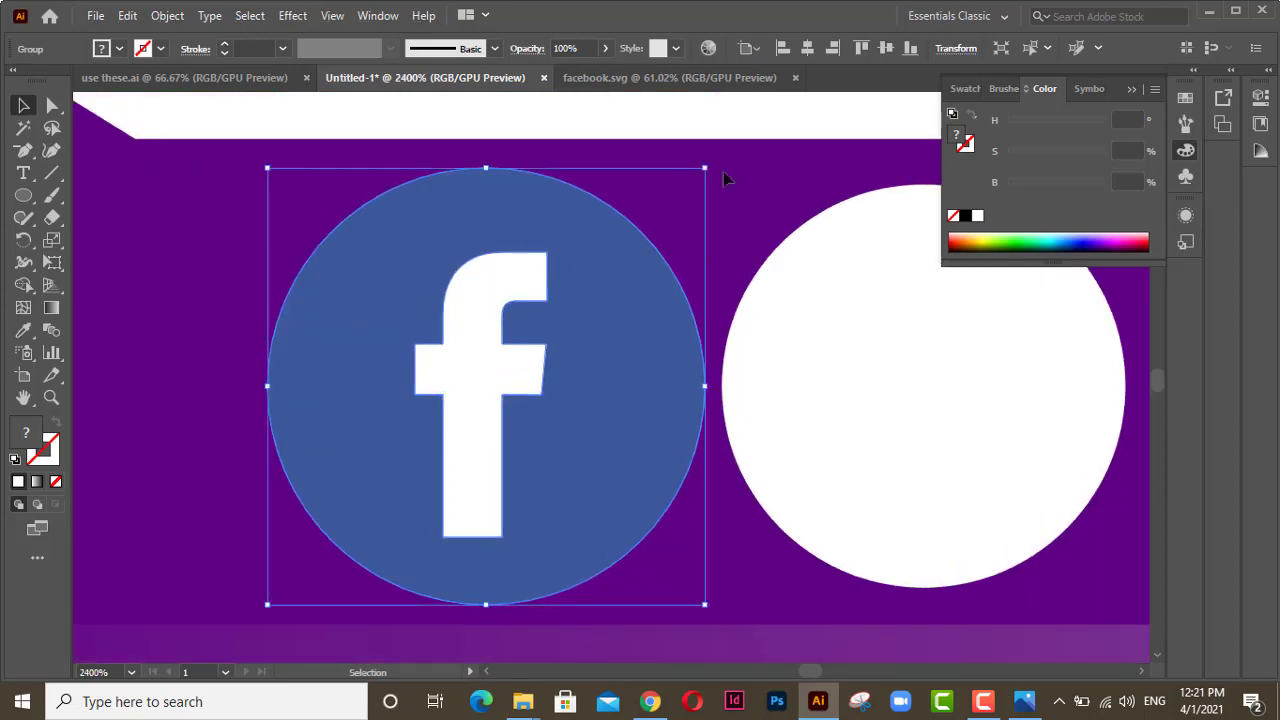
pyautogui.moveTo(706, 167); pyautogui.dragTo(674, 200)
pyautogui.moveTo(474, 351); pyautogui.dragTo(491, 334)
pyautogui.moveTo(688, 184); pyautogui.dragTo(633, 239)
pyautogui.moveTo(441, 379); pyautogui.dragTo(266, 340)
pyautogui.keyDown('shift'); pyautogui.click(582, 225); pyautogui.keyUp('shift')
pyautogui.click(742, 48)
pyautogui.scroll(-1, 538, 355)
# Step: Open the instagram icon from the Flat icons folder, copy its artwork and paste it into the layout
pyautogui.hotkey('alt', 'Tab')
pyautogui.click(523, 350)
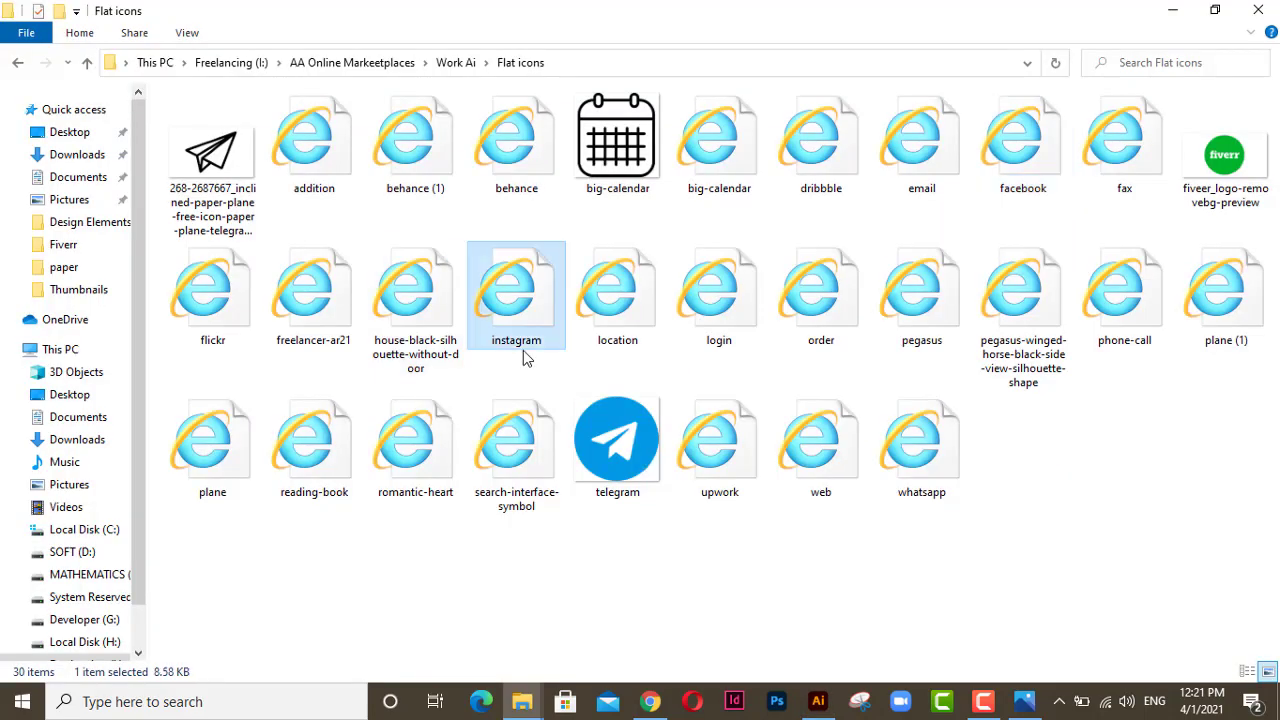
pyautogui.moveTo(523, 305); pyautogui.dragTo(337, 80)
pyautogui.moveTo(337, 136); pyautogui.dragTo(888, 634)
pyautogui.hotkey('ctrl', 'c')
pyautogui.click(437, 77)
pyautogui.hotkey('ctrl', 'v')
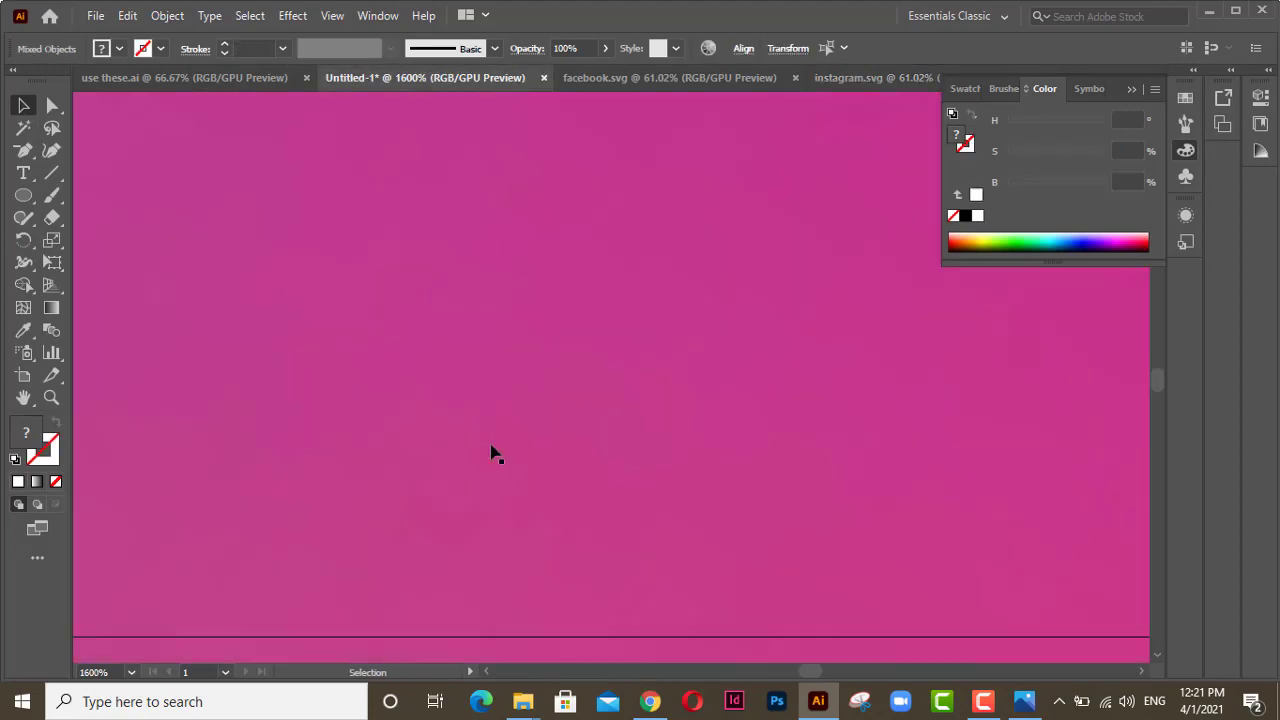
# Step: Scale the Instagram icon down to fit inside the middle white circle
pyautogui.scroll(-9, 492, 447)
pyautogui.moveTo(760, 176); pyautogui.dragTo(365, 572)
pyautogui.moveTo(305, 640); pyautogui.dragTo(483, 456)
pyautogui.scroll(6, 490, 450)
pyautogui.scroll(4, 553, 481)
pyautogui.moveTo(577, 332); pyautogui.dragTo(611, 300)
pyautogui.moveTo(516, 388); pyautogui.dragTo(499, 393)
pyautogui.moveTo(594, 305); pyautogui.dragTo(620, 280)
pyautogui.moveTo(480, 434); pyautogui.dragTo(463, 443)
# Step: Align the Instagram artwork and the middle white circle to each other's horizontal and vertical centers
pyautogui.keyDown('shift'); pyautogui.click(614, 494); pyautogui.keyUp('shift')
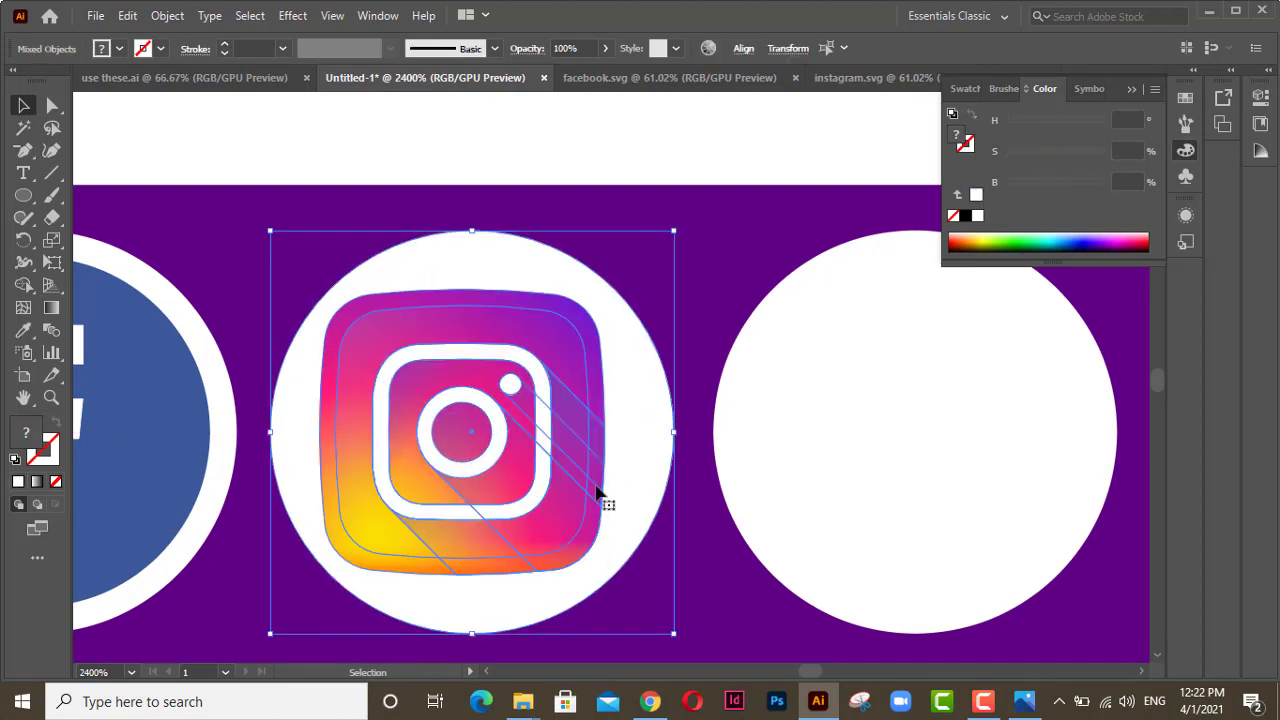
pyautogui.click(743, 48)
pyautogui.click(588, 101)
pyautogui.click(516, 170)
pyautogui.click(520, 320)
pyautogui.keyDown('shift'); pyautogui.click(540, 265); pyautogui.keyUp('shift')
pyautogui.click(740, 50)
pyautogui.click(703, 101)
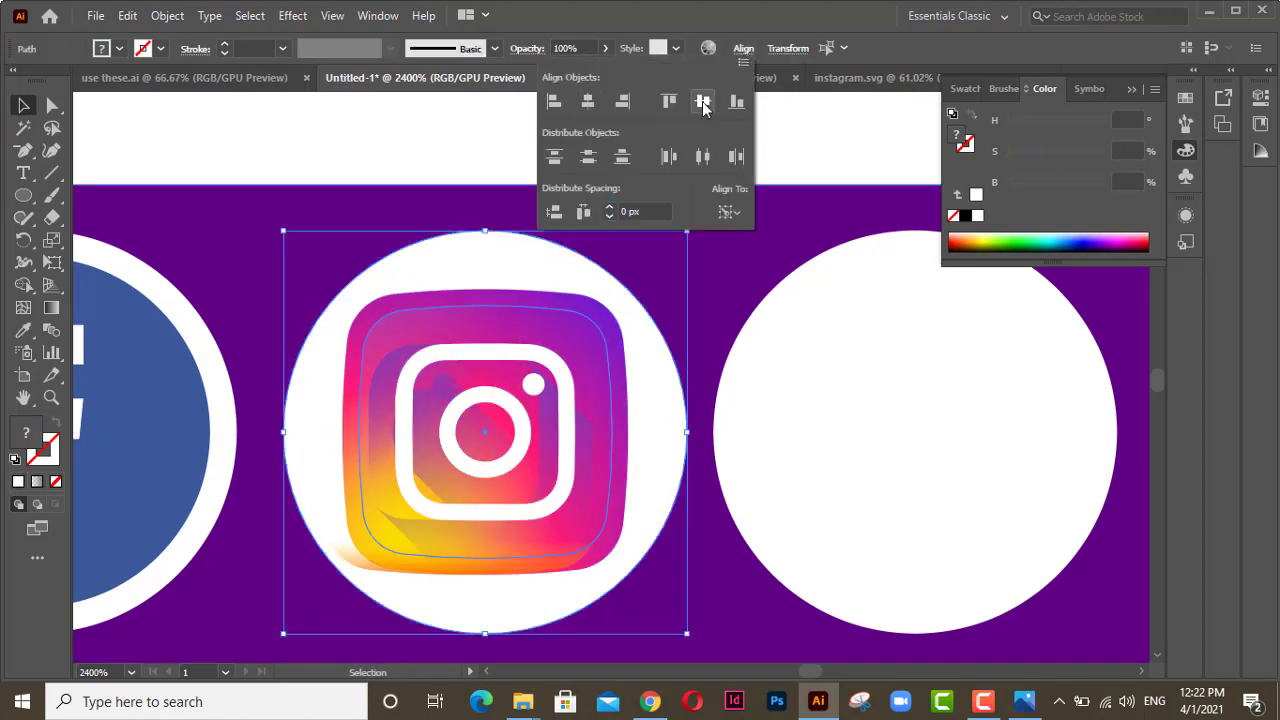
# Step: Open the web icon from the Flat icons folder and copy its globe artwork into the layout
pyautogui.moveTo(889, 338); pyautogui.dragTo(451, 331)
pyautogui.hotkey('alt', 'Tab')
pyautogui.doubleClick(828, 432)
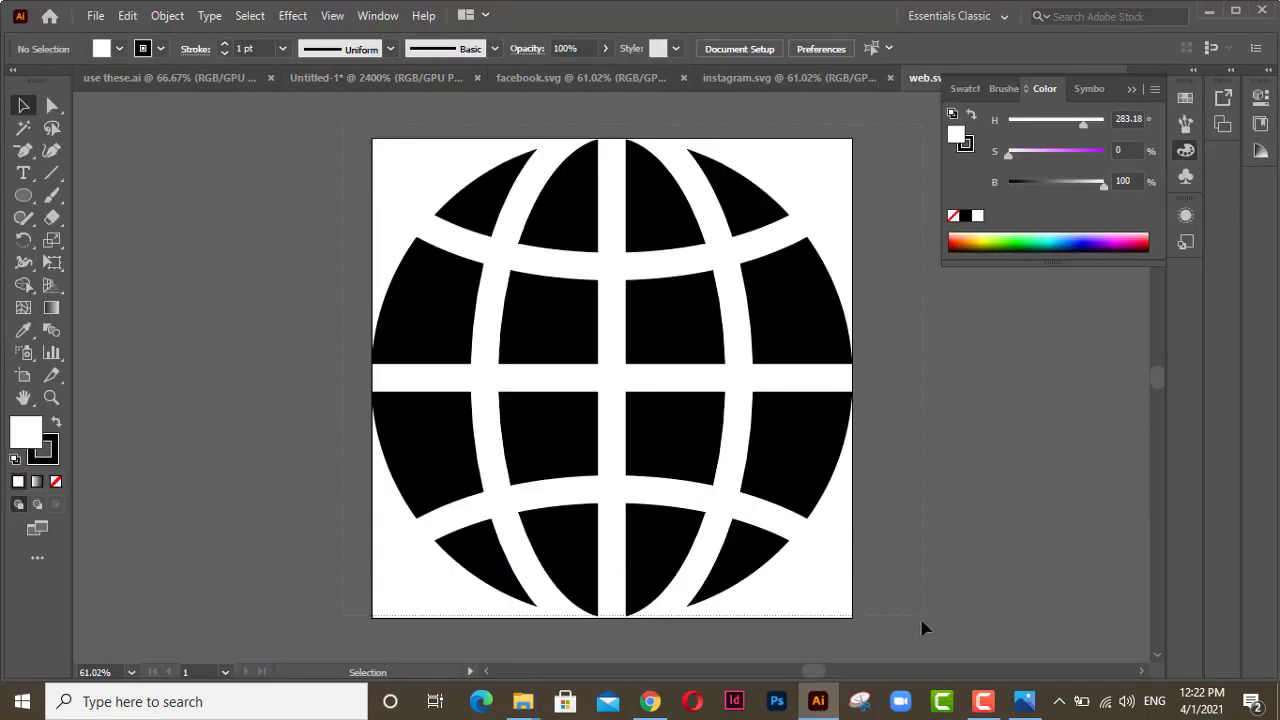
pyautogui.moveTo(923, 628); pyautogui.dragTo(420, 170)
pyautogui.click(404, 80)
pyautogui.hotkey('ctrl', 'v')
# Step: Scale the black globe icon down and place it on the empty rightmost white circle
pyautogui.scroll(-10, 554, 443)
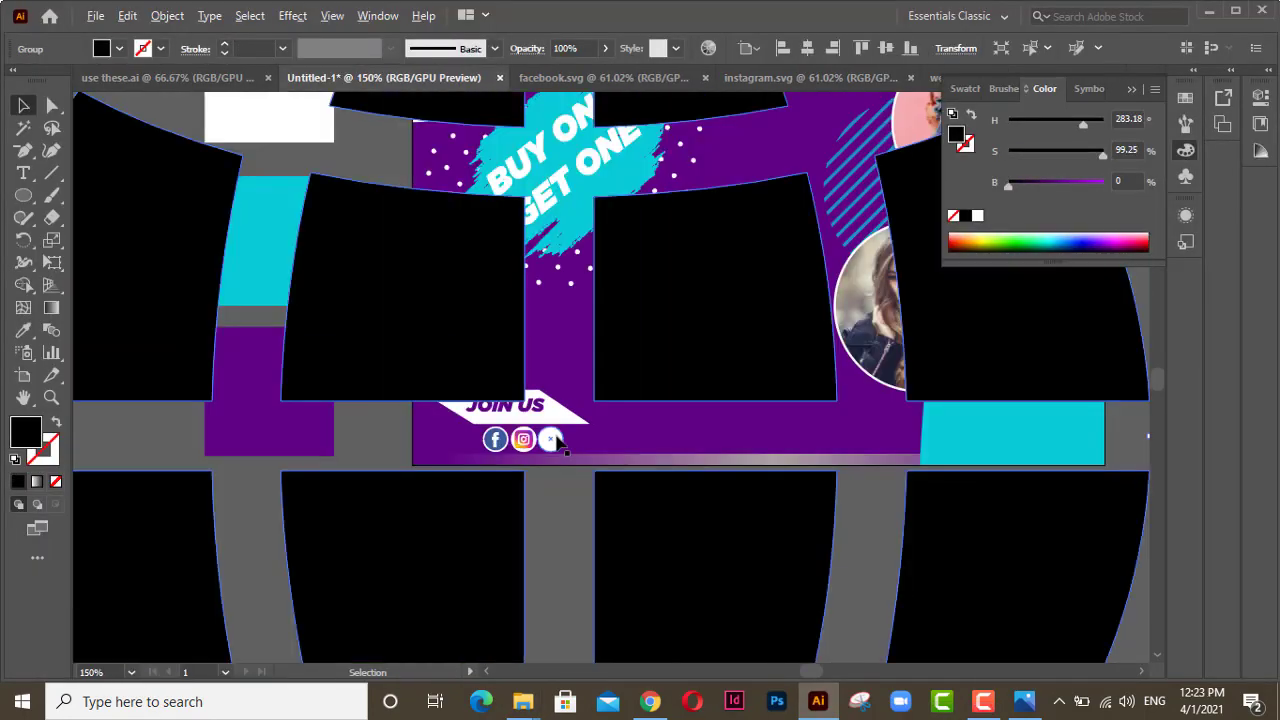
pyautogui.moveTo(832, 162); pyautogui.dragTo(364, 628)
pyautogui.moveTo(342, 646); pyautogui.dragTo(602, 377)
pyautogui.moveTo(624, 360); pyautogui.dragTo(586, 398)
pyautogui.scroll(6, 552, 475)
pyautogui.moveTo(563, 171); pyautogui.dragTo(568, 429)
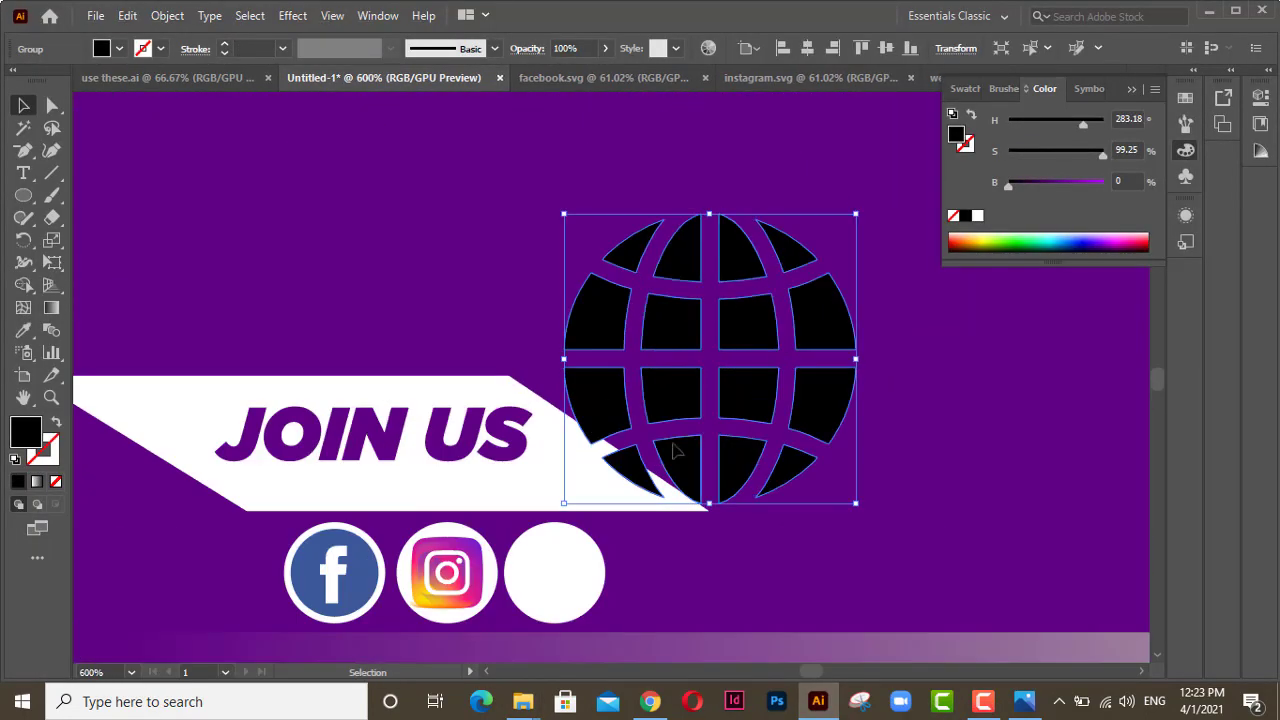
pyautogui.moveTo(854, 214); pyautogui.dragTo(556, 583)
pyautogui.scroll(3, 556, 583)
pyautogui.moveTo(556, 583); pyautogui.dragTo(606, 469)
pyautogui.scroll(1, 615, 427)
pyautogui.moveTo(620, 410); pyautogui.dragTo(591, 337)
pyautogui.moveTo(686, 249); pyautogui.dragTo(783, 151)
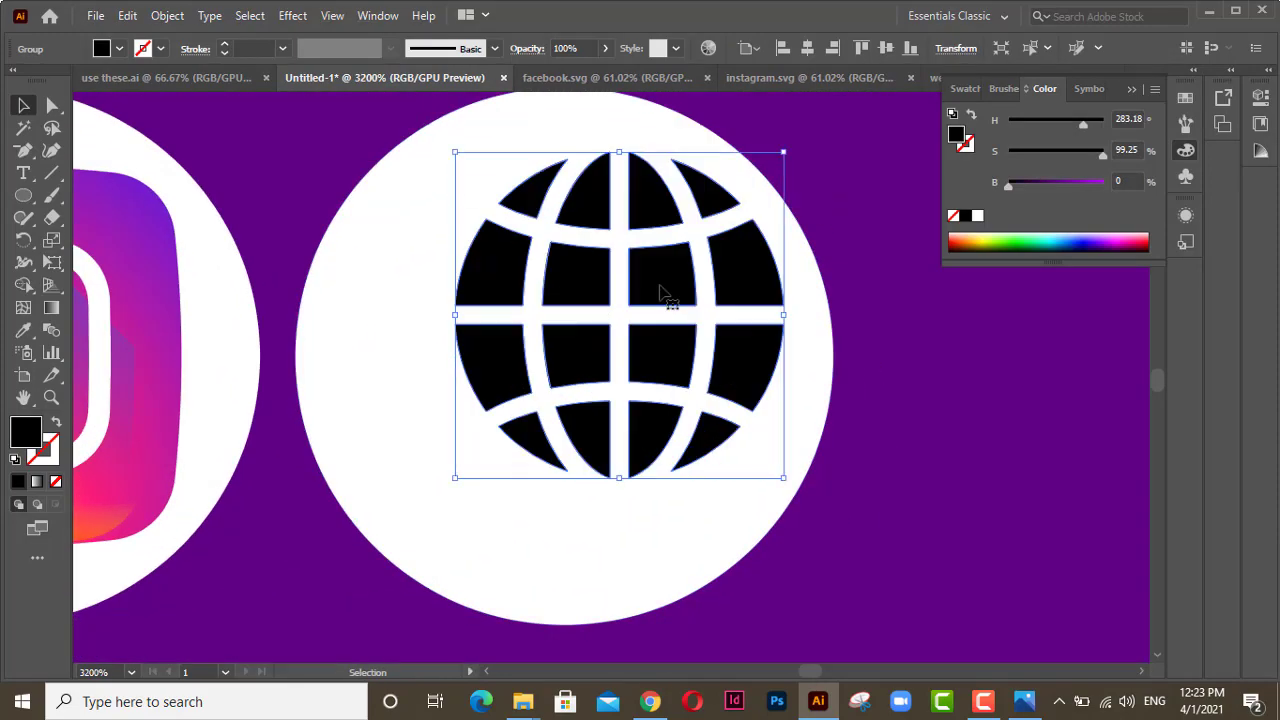
# Step: Enlarge and reposition the globe so it fills most of its white circle with an even rim
pyautogui.moveTo(660, 294); pyautogui.dragTo(620, 309)
pyautogui.moveTo(742, 492); pyautogui.dragTo(832, 557)
pyautogui.moveTo(740, 455); pyautogui.dragTo(686, 449)
pyautogui.moveTo(754, 552); pyautogui.dragTo(783, 583)
pyautogui.moveTo(630, 437); pyautogui.dragTo(622, 423)
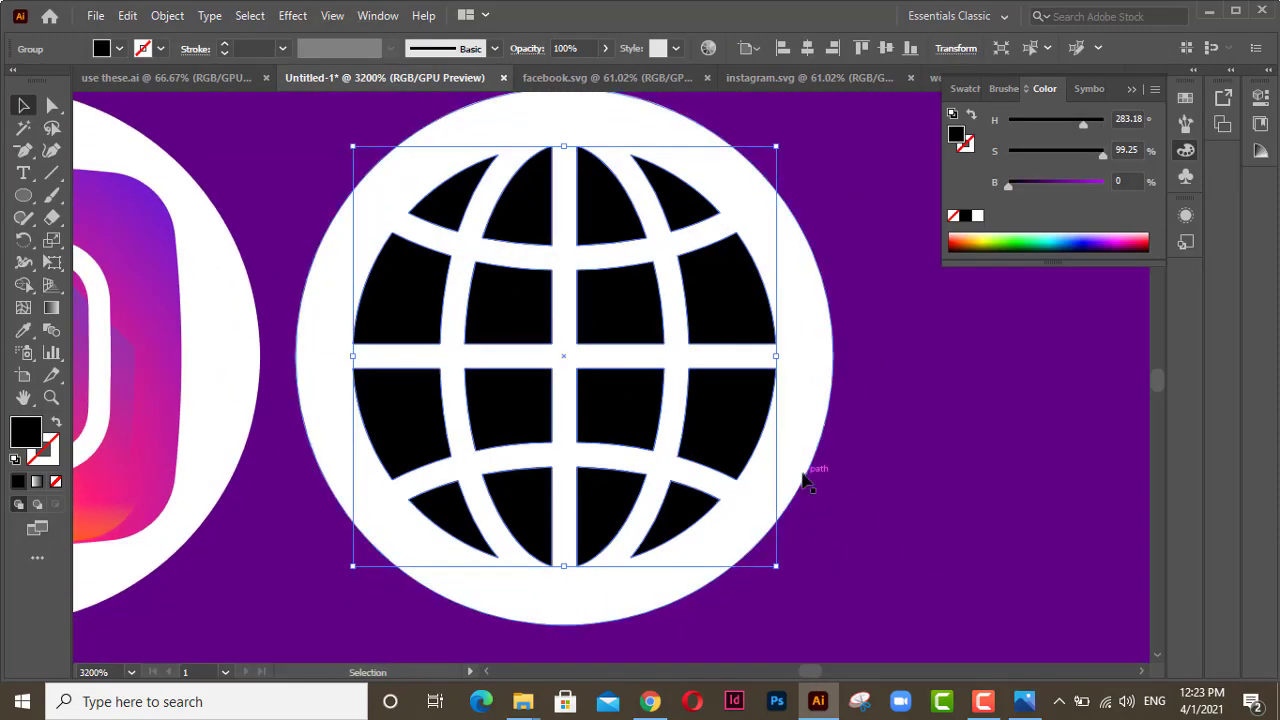
pyautogui.moveTo(776, 566); pyautogui.dragTo(806, 596)
pyautogui.moveTo(632, 435); pyautogui.dragTo(619, 422)
# Step: Align the globe and its white circle on their horizontal and vertical centers
pyautogui.keyDown('shift'); pyautogui.click(712, 170); pyautogui.keyUp('shift')
pyautogui.click(744, 48)
pyautogui.click(589, 102)
pyautogui.click(703, 102)
pyautogui.click(949, 373)
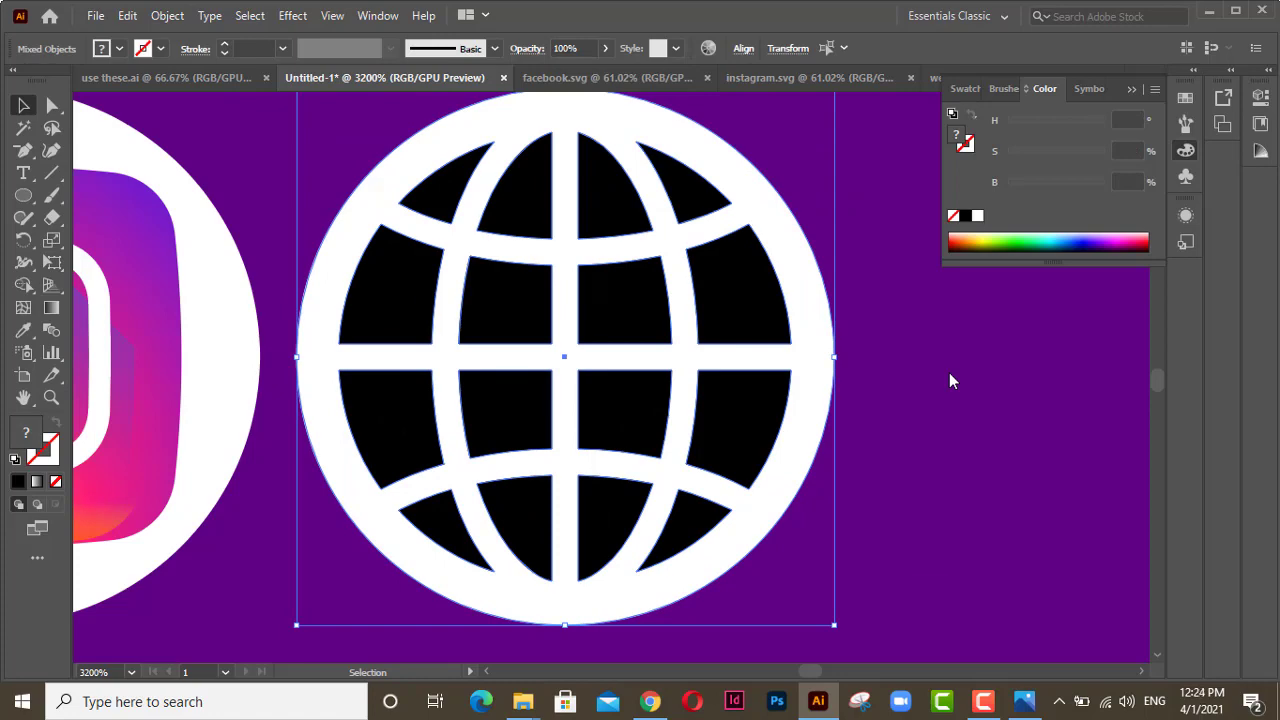
# Step: Recolor the black globe icon with the background's purple and deselect it
pyautogui.click(949, 380)
pyautogui.hotkey('ctrl', 'y')
pyautogui.hotkey('ctrl', 'y')
pyautogui.click(737, 404)
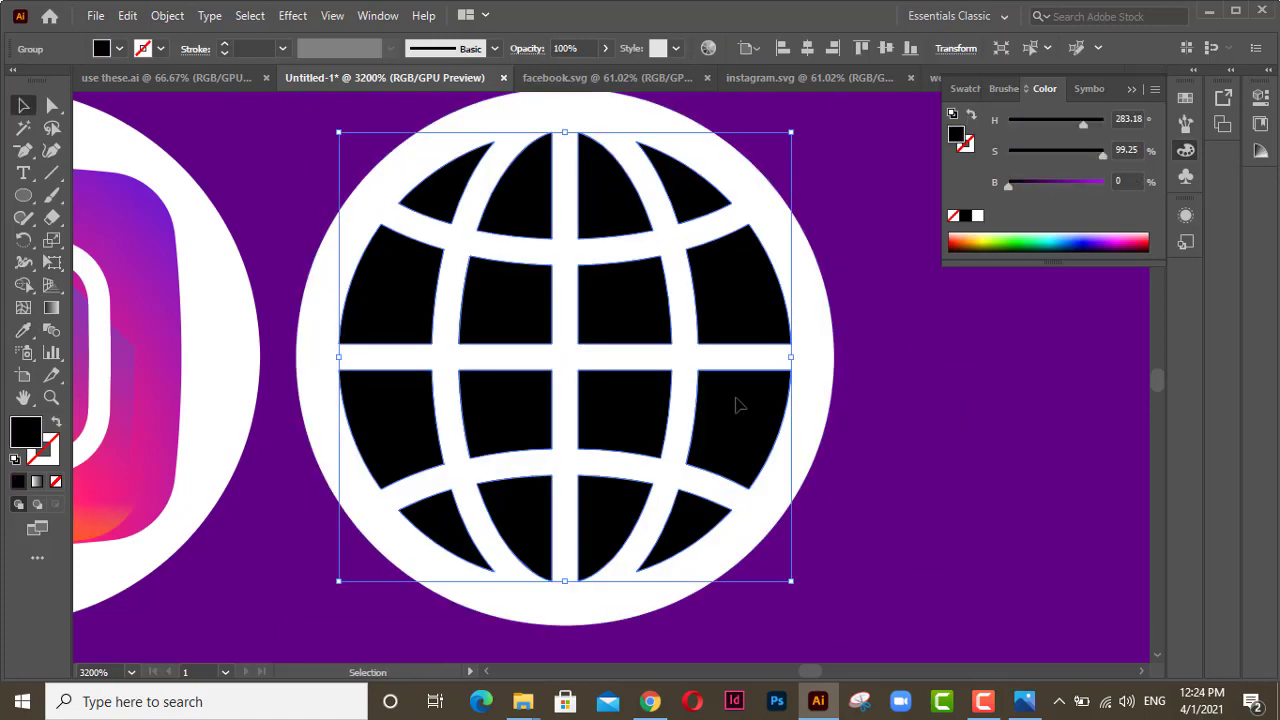
pyautogui.press('i')
pyautogui.click(95, 105)
pyautogui.press('v')
pyautogui.click(877, 359)
pyautogui.hscroll(10, 660, 390)
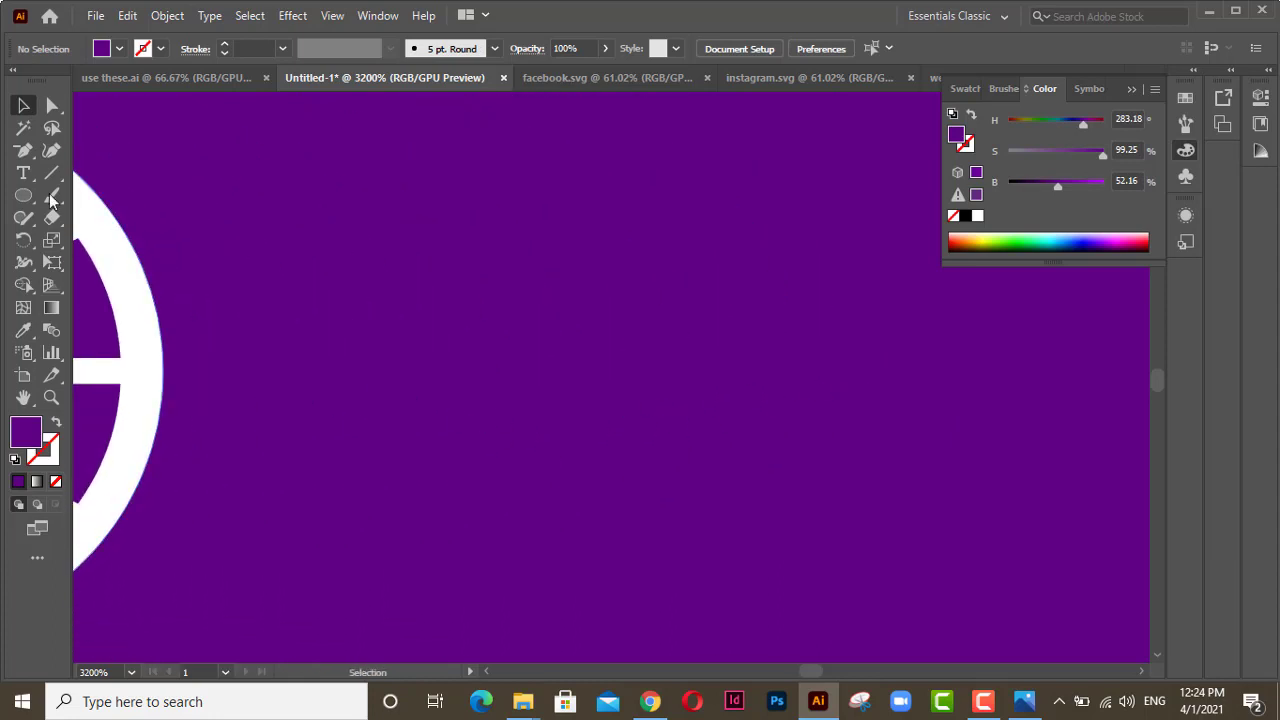
pyautogui.press('t')
pyautogui.click(284, 363)
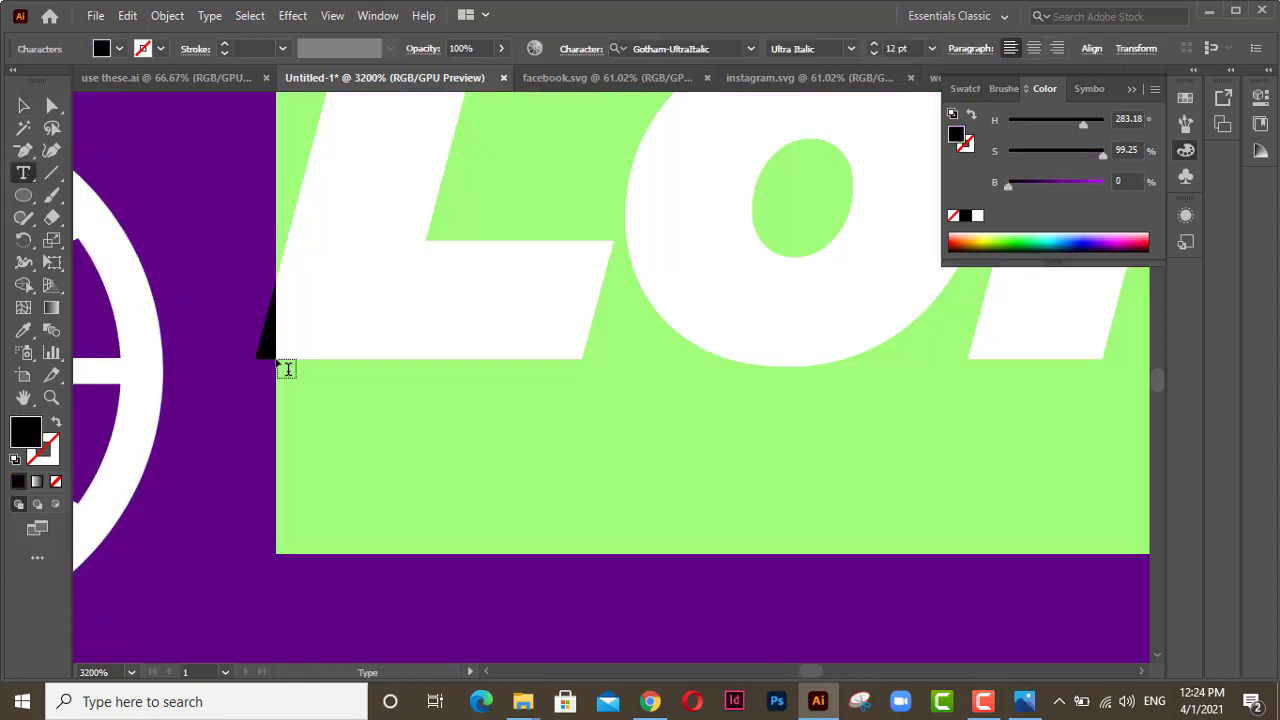
pyautogui.click(727, 49)
pyautogui.write('mont')
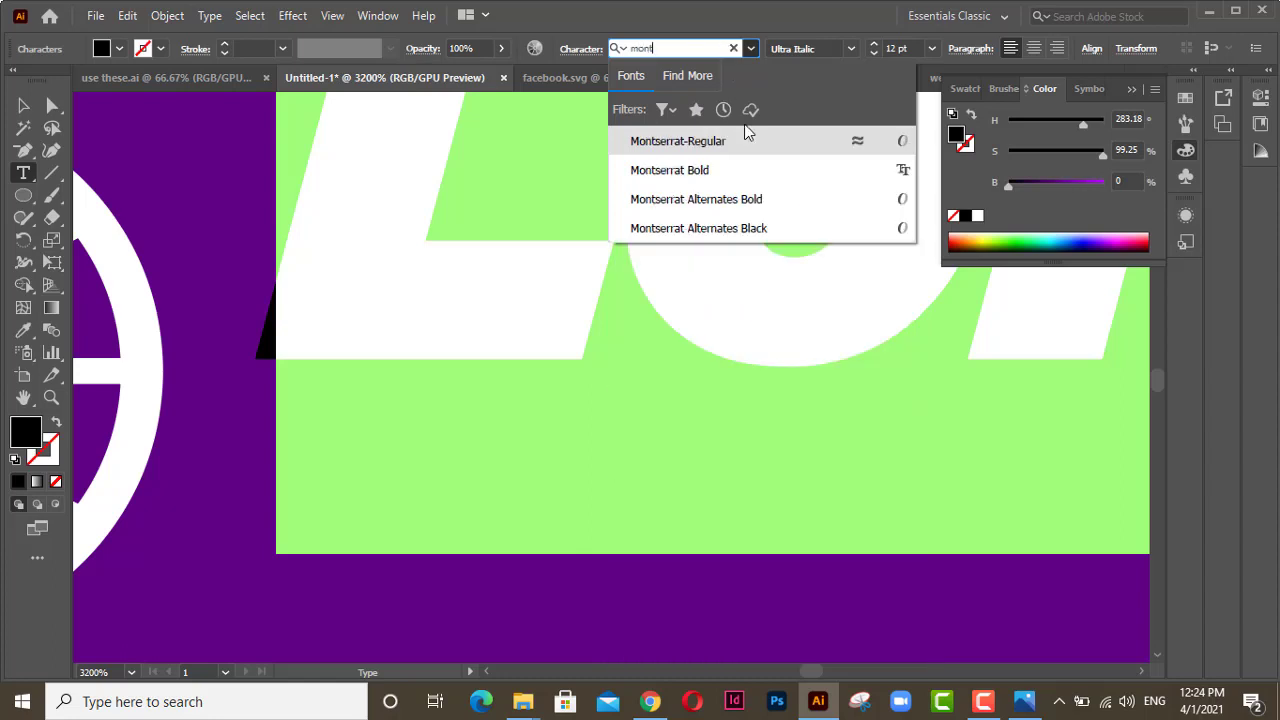
pyautogui.click(745, 133)
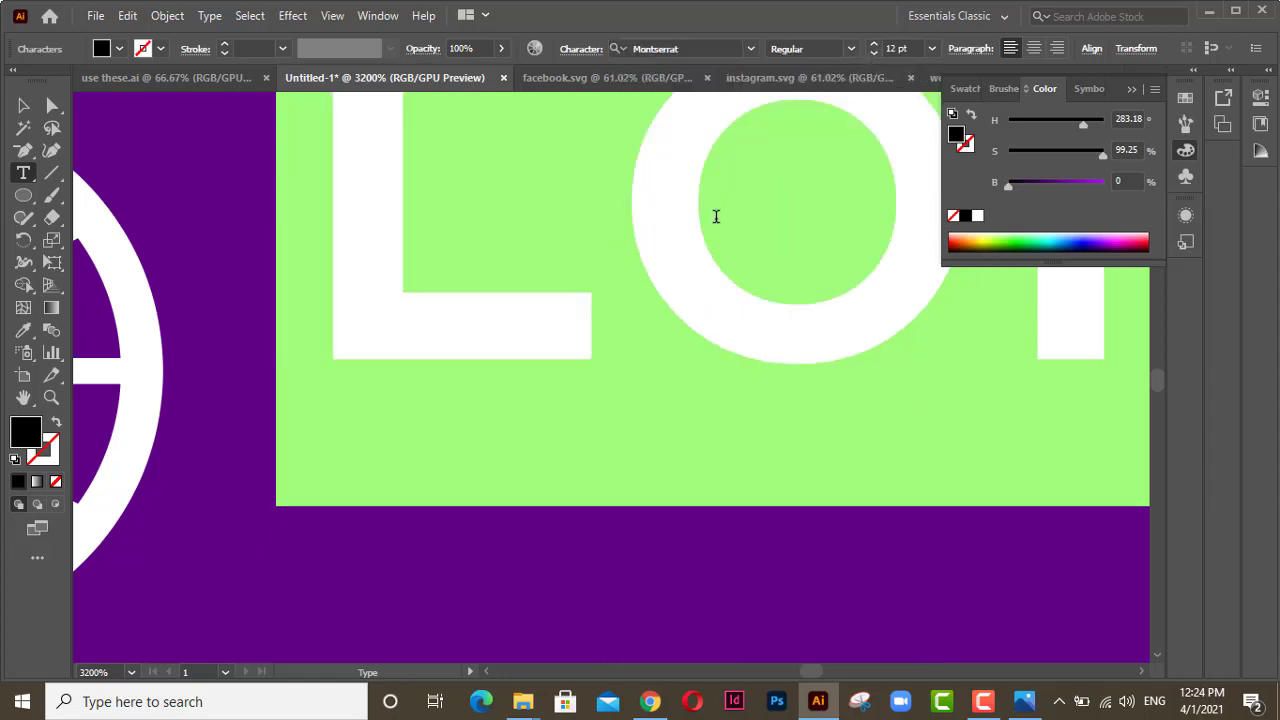
pyautogui.write('ww')
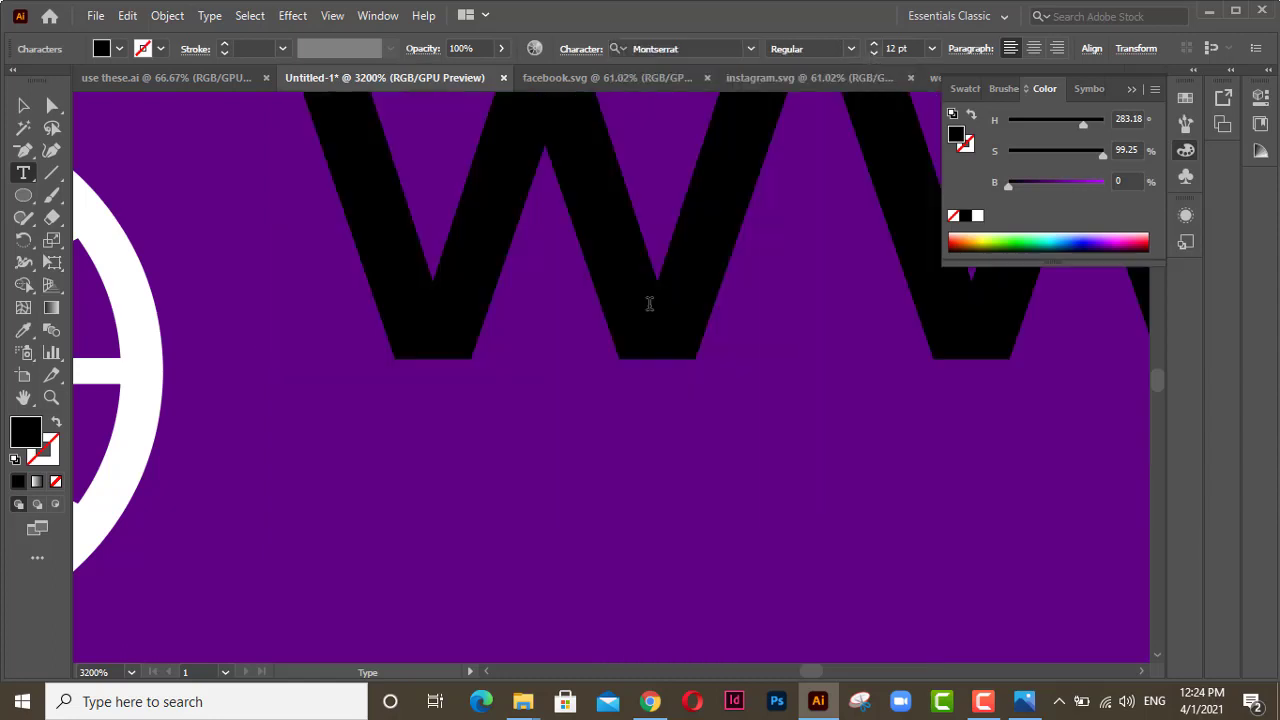
pyautogui.scroll(-7, 518, 295)
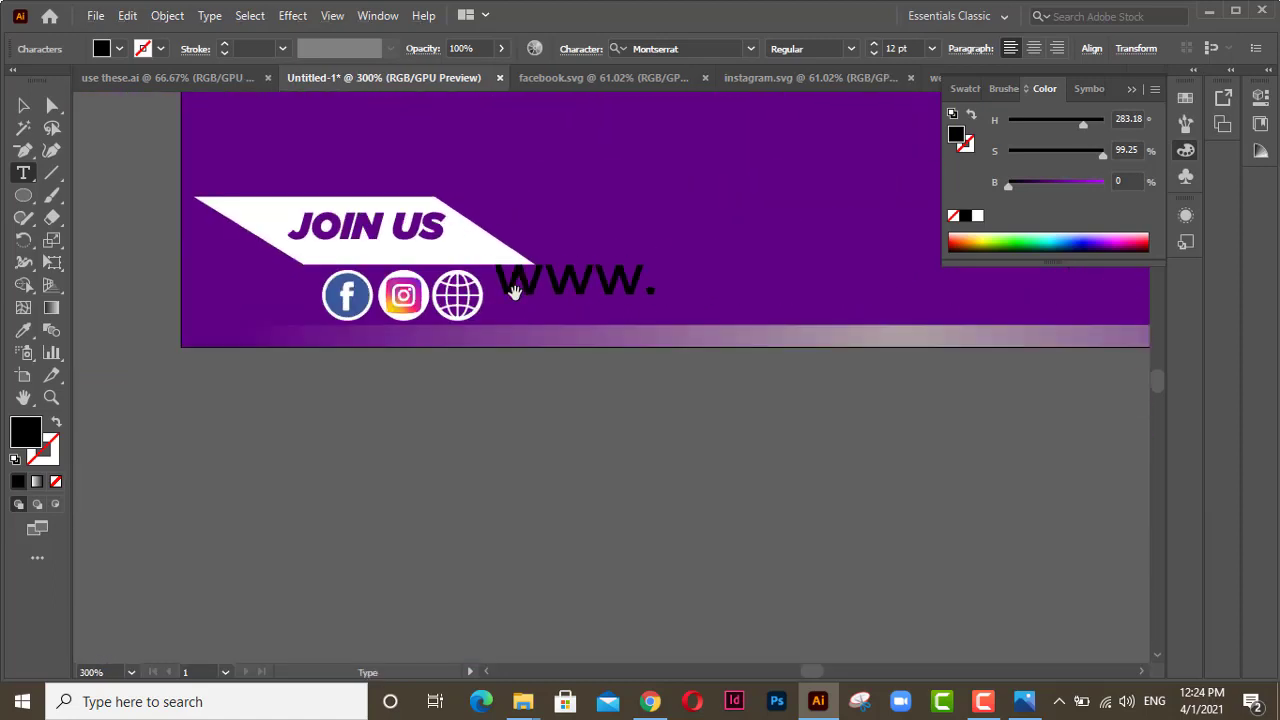
pyautogui.write('w.monochro')
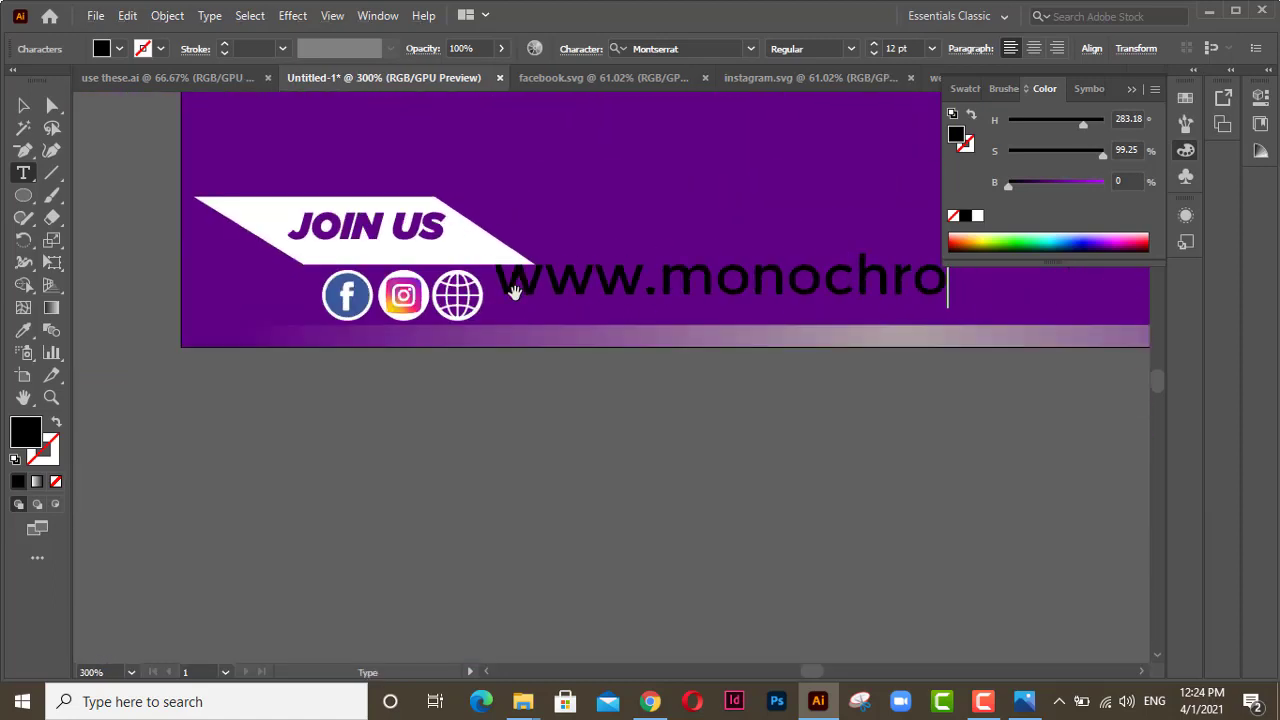
pyautogui.write('m')
pyautogui.press('Escape')
# Step: Recolor the web address white and fit it between the globe icon and the cyan shape at about 8.6 pt
pyautogui.moveTo(609, 360); pyautogui.dragTo(444, 428)
pyautogui.click(977, 215)
pyautogui.moveTo(275, 313); pyautogui.dragTo(326, 328)
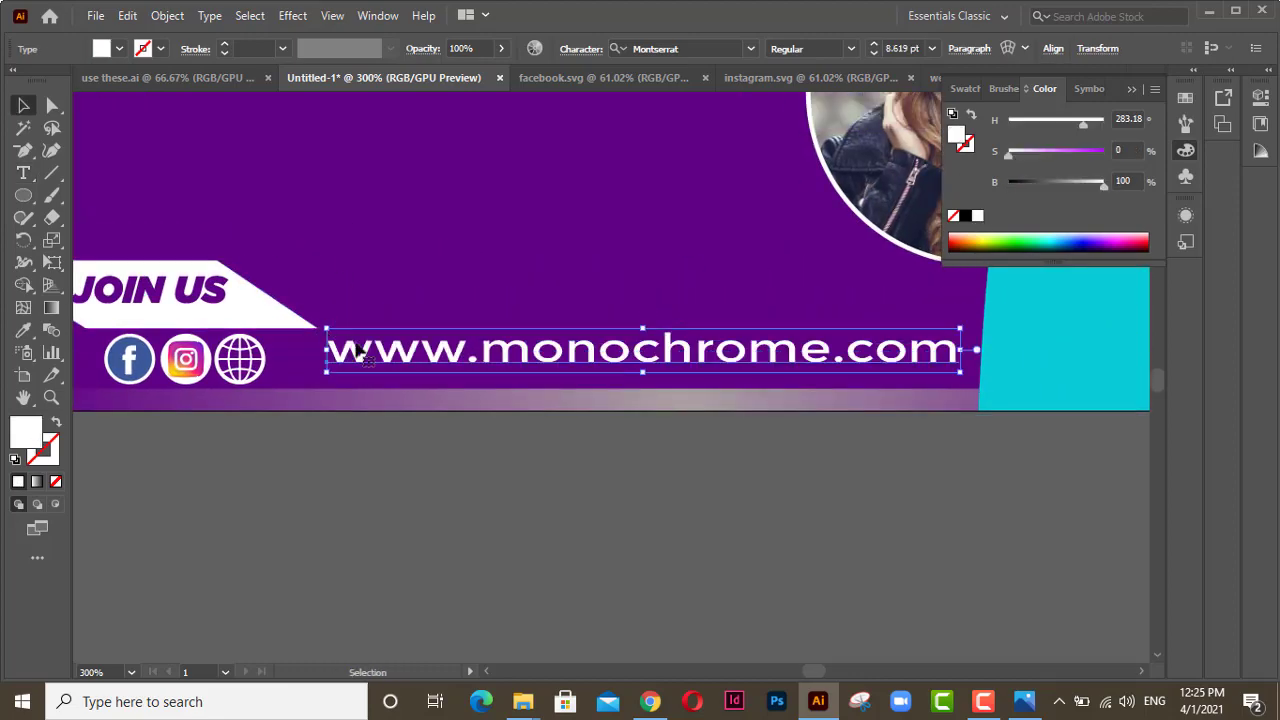
pyautogui.click(469, 434)
pyautogui.scroll(-3, 470, 432)
# Step: Group the Facebook, Instagram and globe icons together with their circles and deselect them
pyautogui.moveTo(486, 349); pyautogui.dragTo(511, 457)
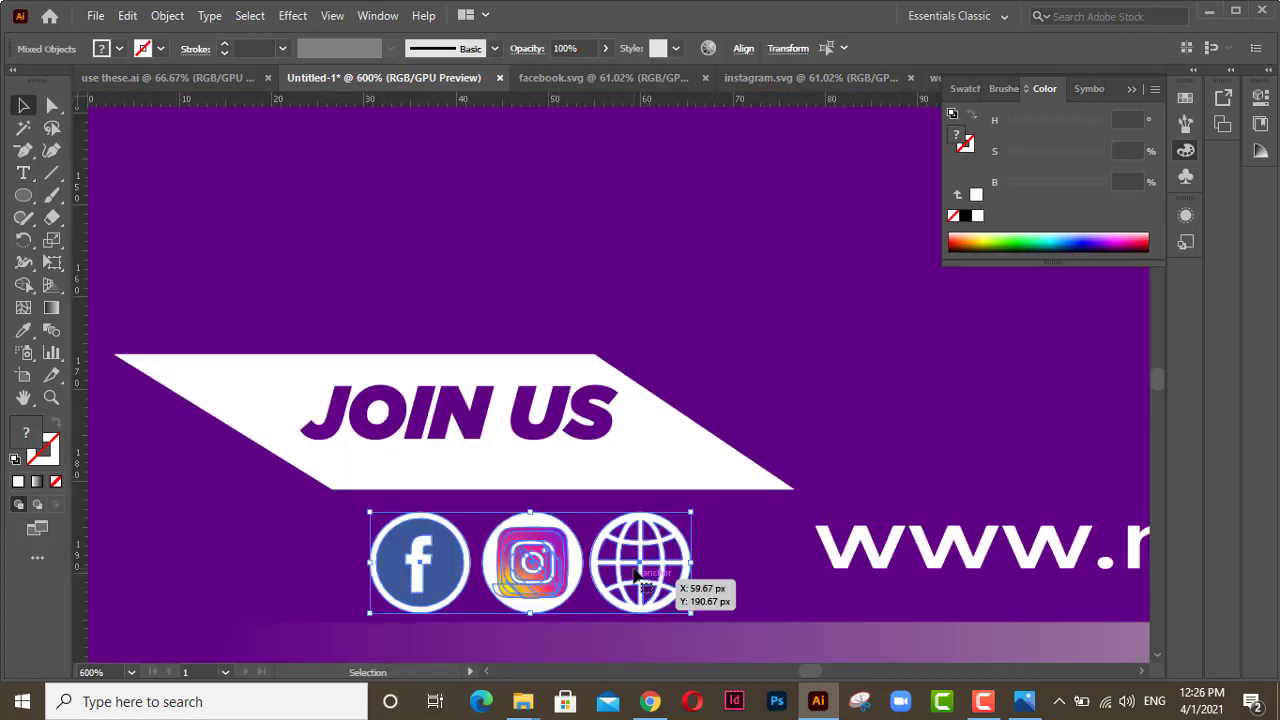
pyautogui.rightClick(636, 573)
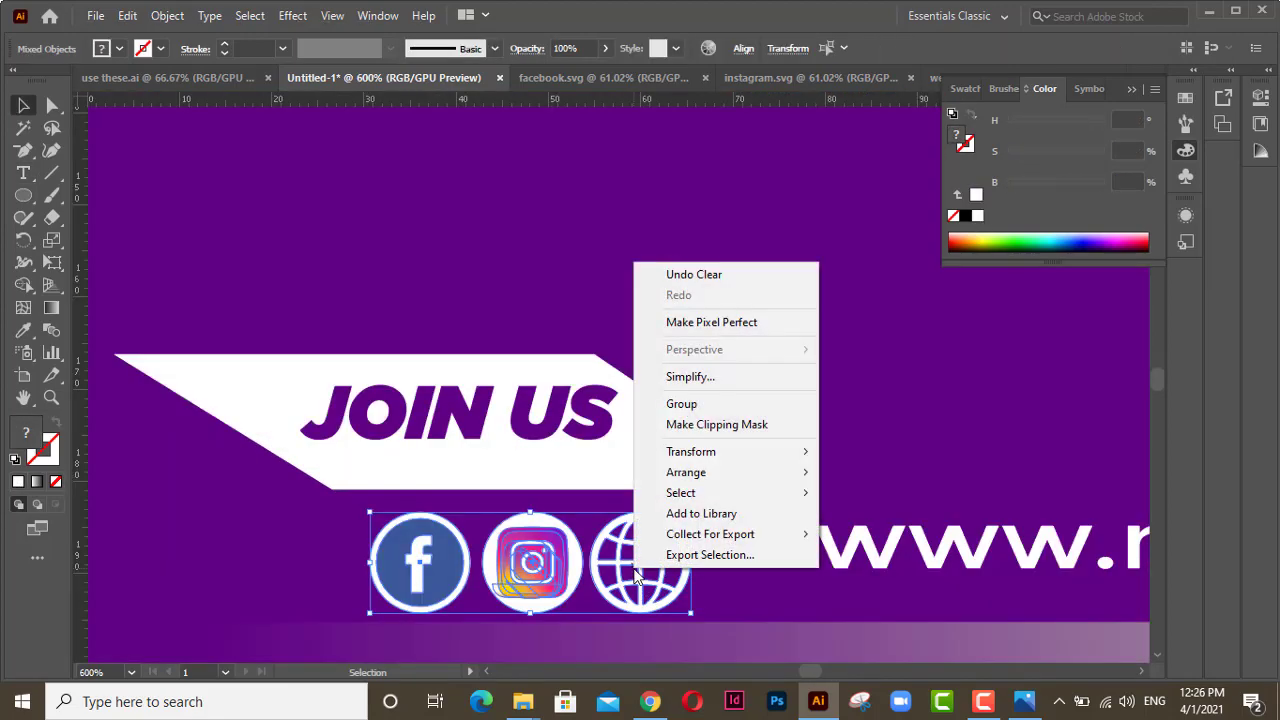
pyautogui.click(782, 404)
pyautogui.click(589, 276)
pyautogui.scroll(1, 588, 275)
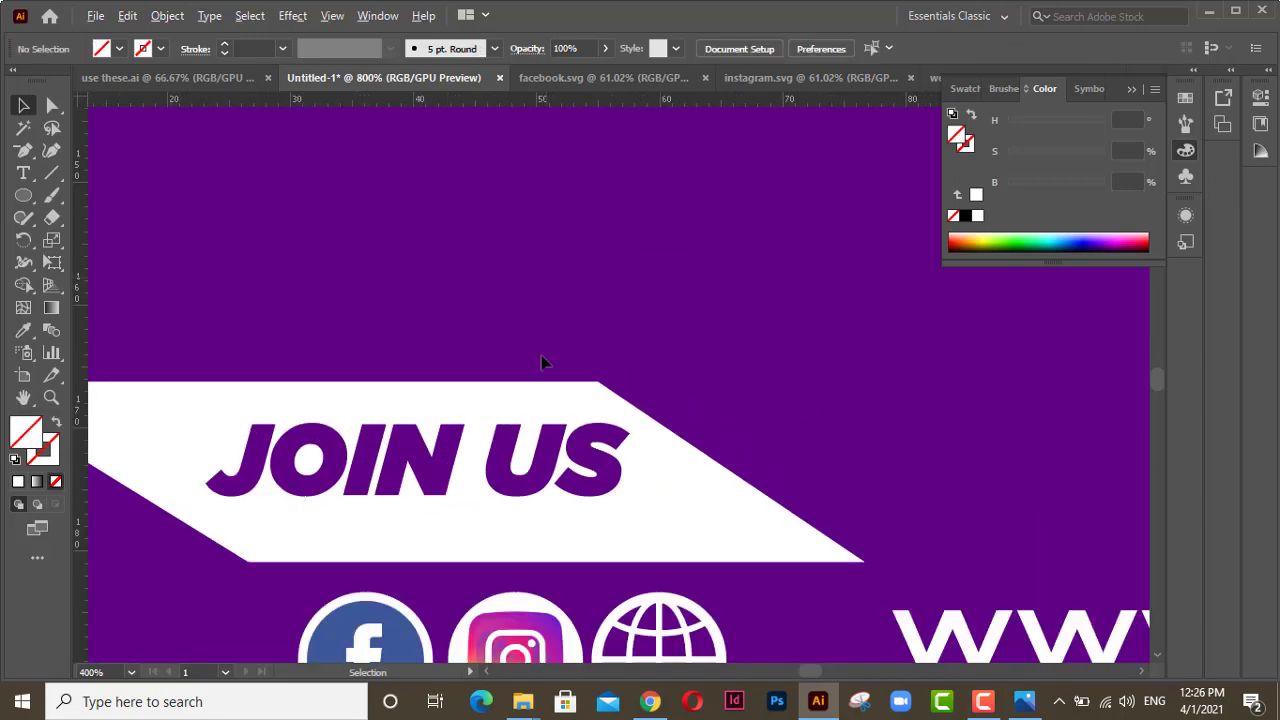
# Step: Nudge the grouped social icons slightly to the right beneath the JOIN US label and deselect them
pyautogui.moveTo(515, 508); pyautogui.dragTo(553, 298)
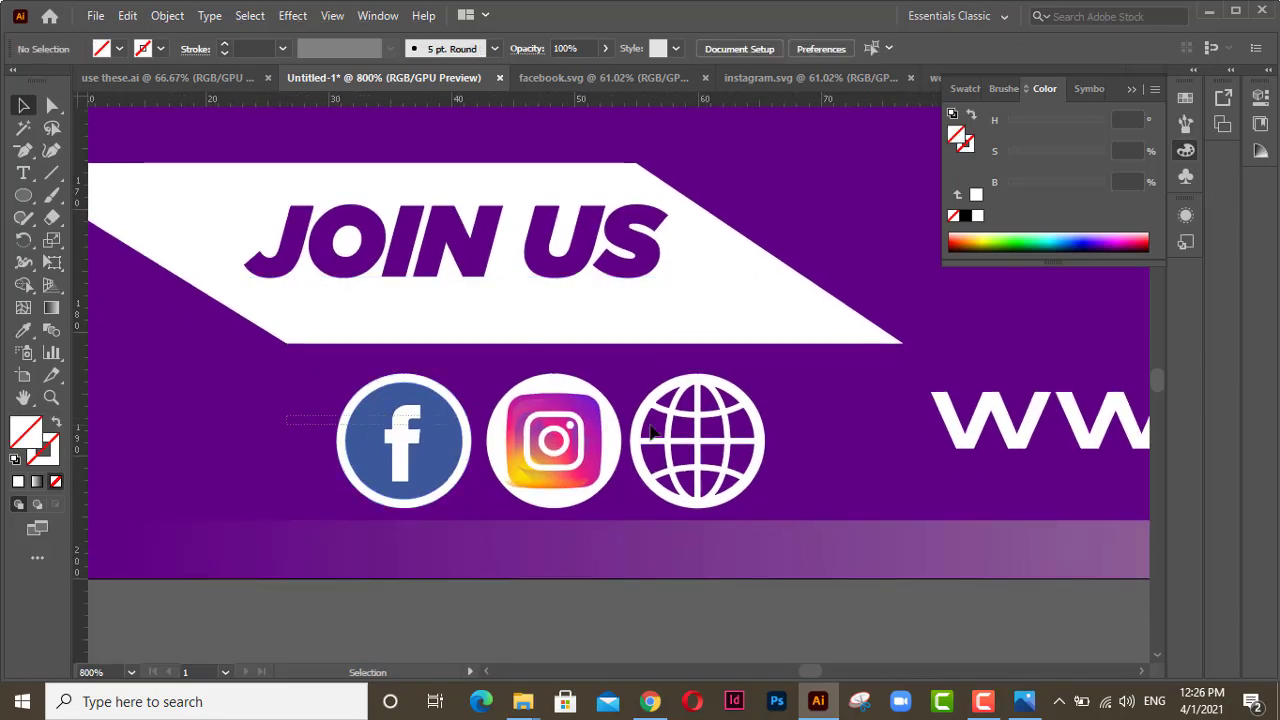
pyautogui.click(651, 432)
pyautogui.press('Right')
pyautogui.press('Right')
pyautogui.press('Right')
pyautogui.press('Right')
pyautogui.press('Right')
pyautogui.press('Right')
pyautogui.press('Right')
pyautogui.press('Right')
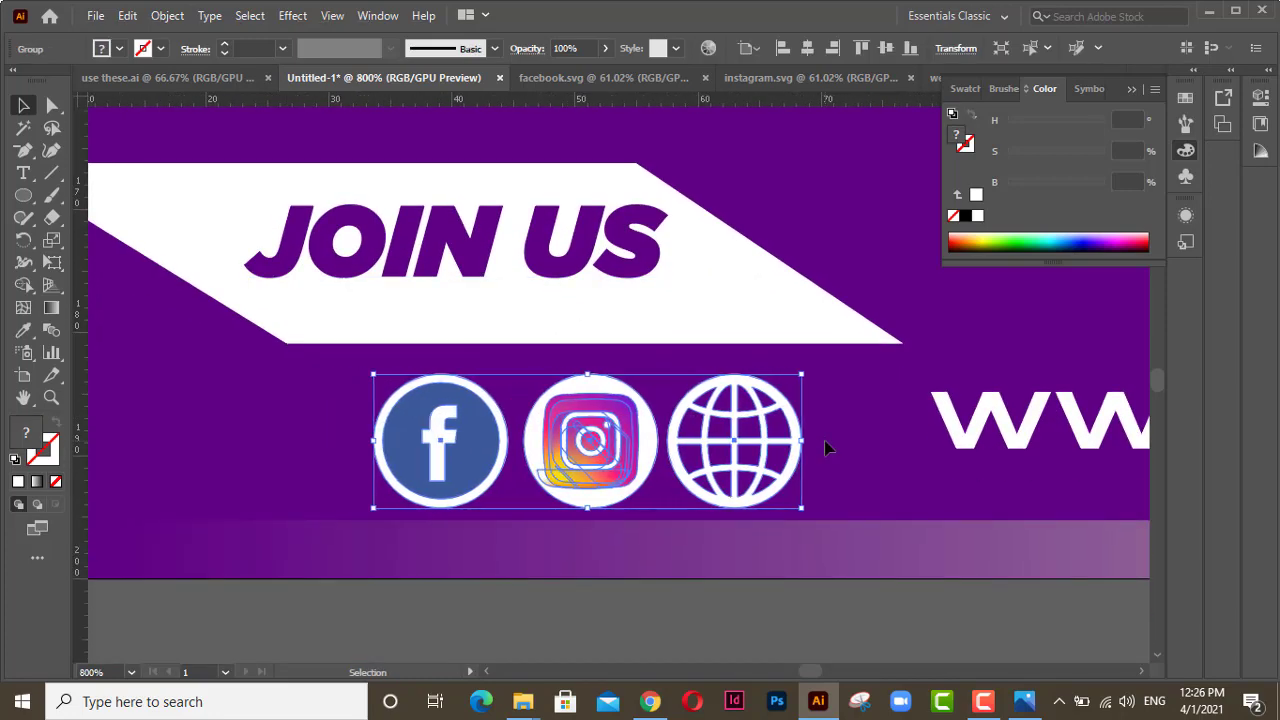
pyautogui.click(714, 205)
# Step: Try enlarging both circular photos together to about 112 px wide and 175 px high overall
pyautogui.scroll(1, 696, 271)
pyautogui.scroll(-4, 696, 271)
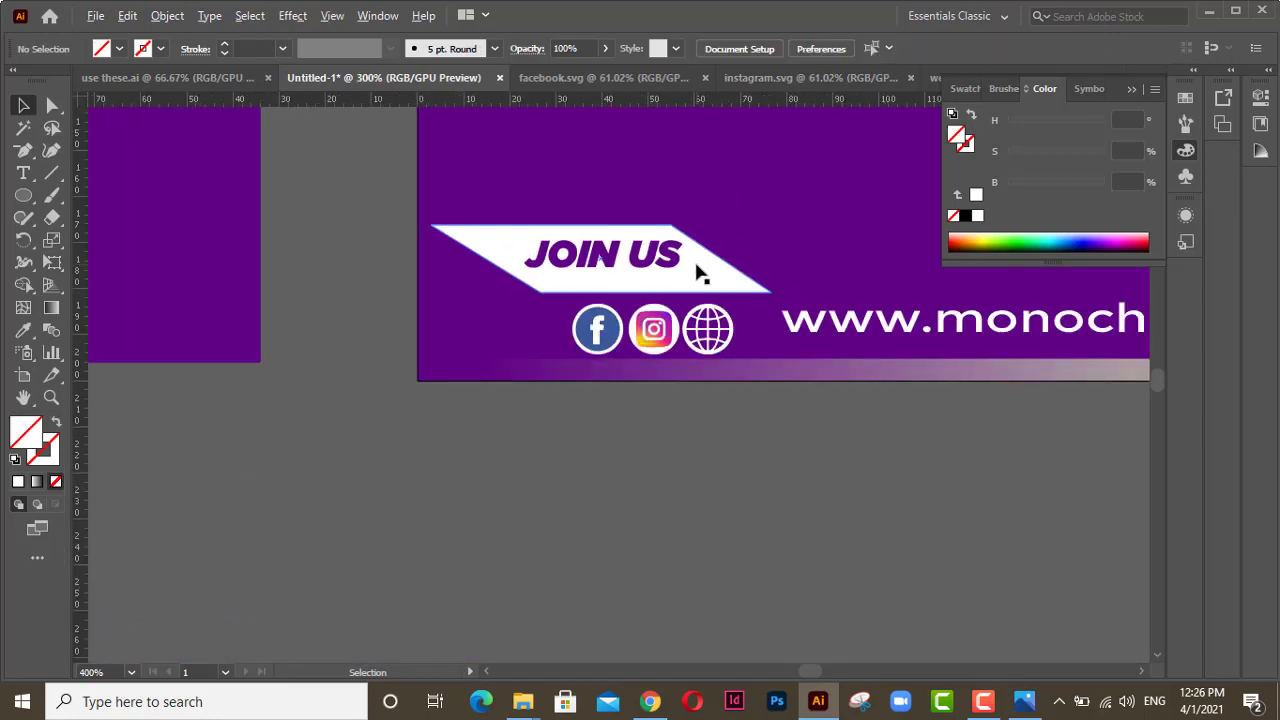
pyautogui.moveTo(700, 272); pyautogui.dragTo(513, 362)
pyautogui.scroll(-4, 504, 362)
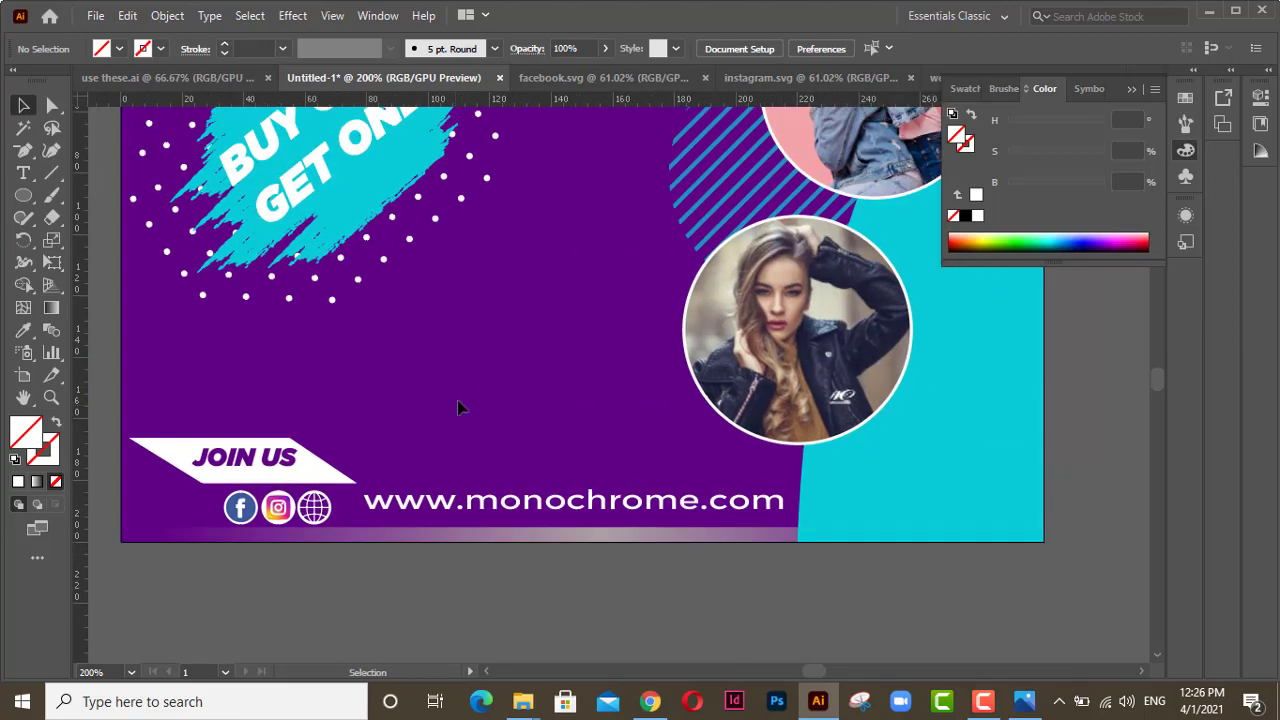
pyautogui.moveTo(501, 314); pyautogui.dragTo(506, 362)
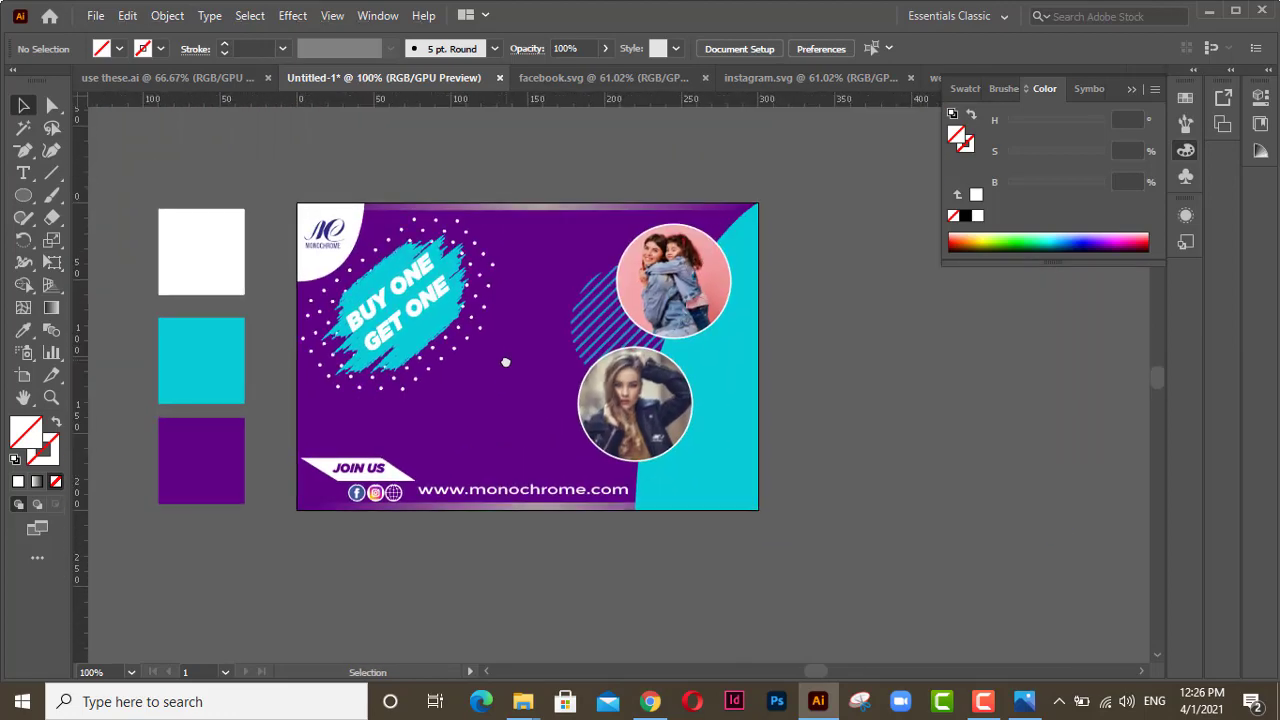
pyautogui.scroll(2, 420, 366)
pyautogui.scroll(-1, 400, 470)
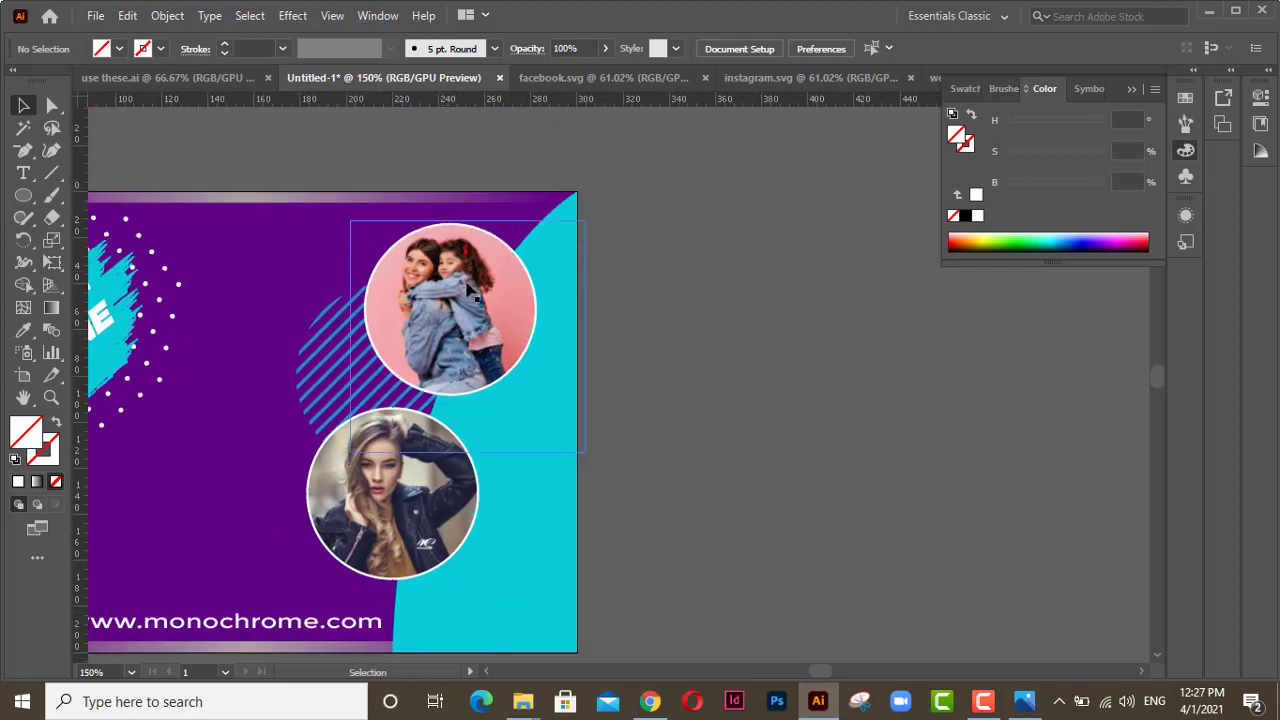
pyautogui.click(404, 495)
pyautogui.moveTo(296, 578); pyautogui.dragTo(248, 605)
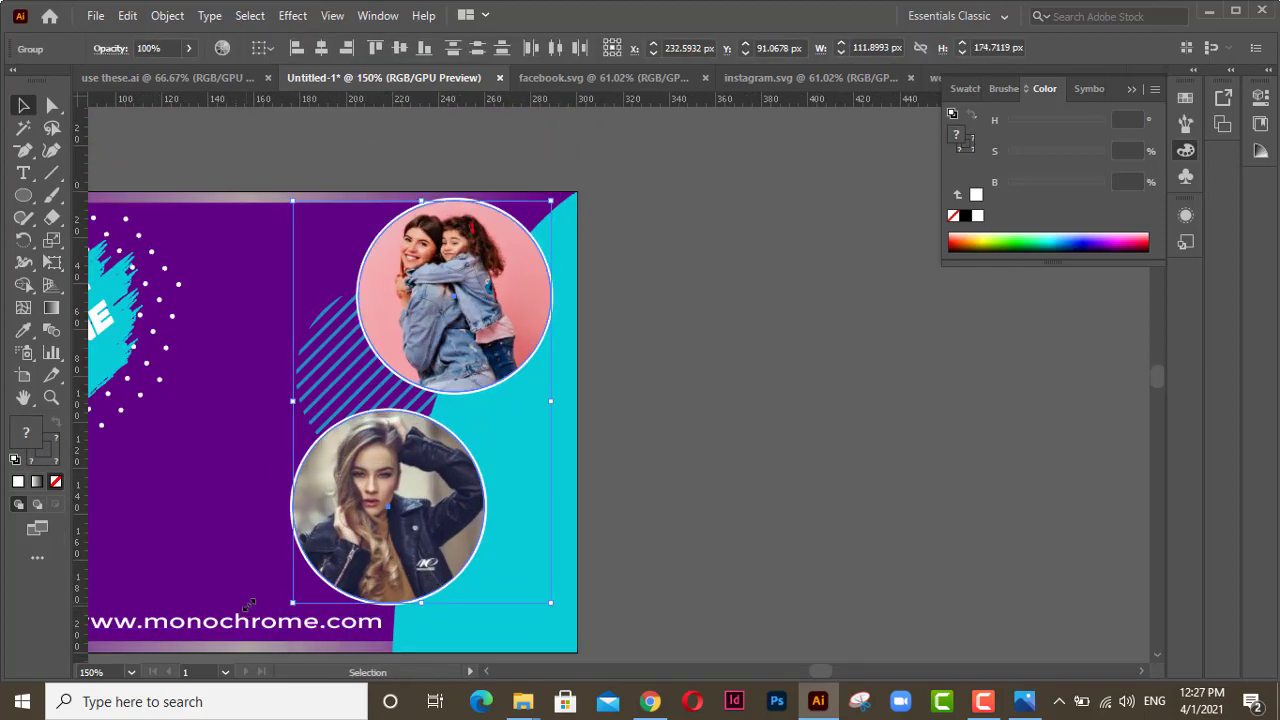
pyautogui.scroll(-1, 715, 425)
pyautogui.hscroll(-2, 715, 425)
pyautogui.click(752, 391)
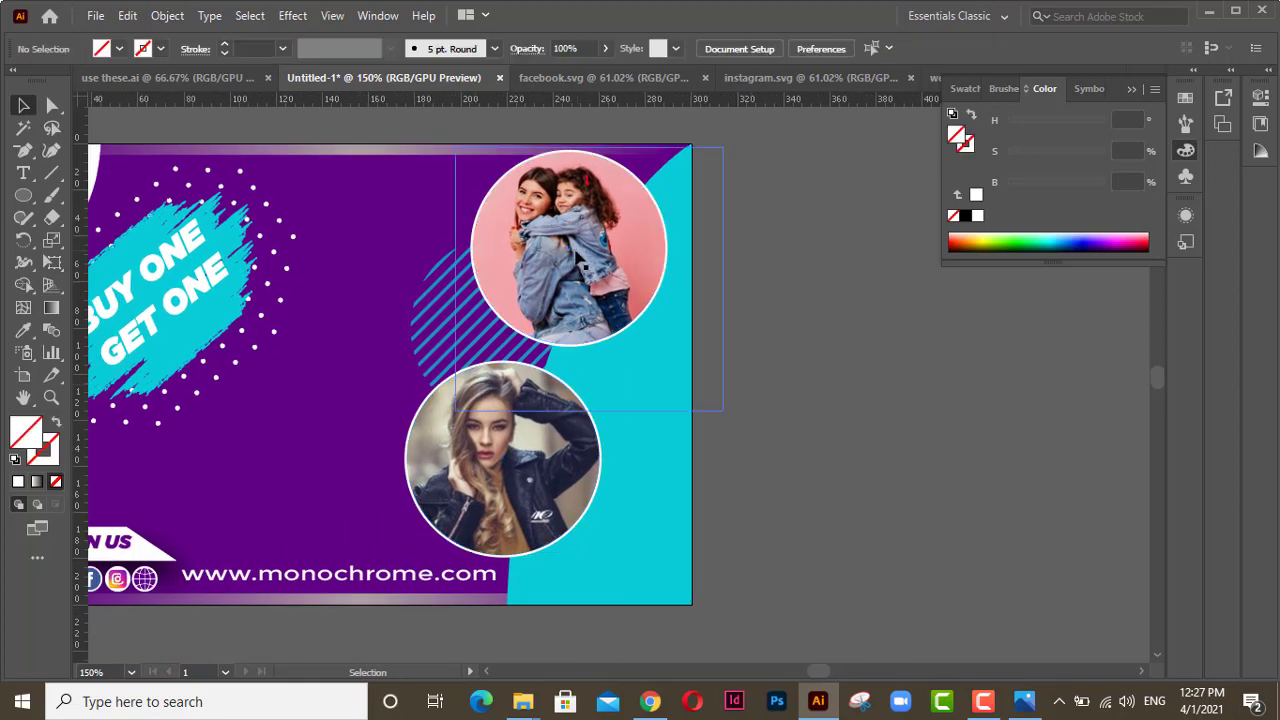
# Step: Try shifting the two enlarged circular photos slightly downward
pyautogui.click(497, 465)
pyautogui.moveTo(555, 290); pyautogui.dragTo(554, 304)
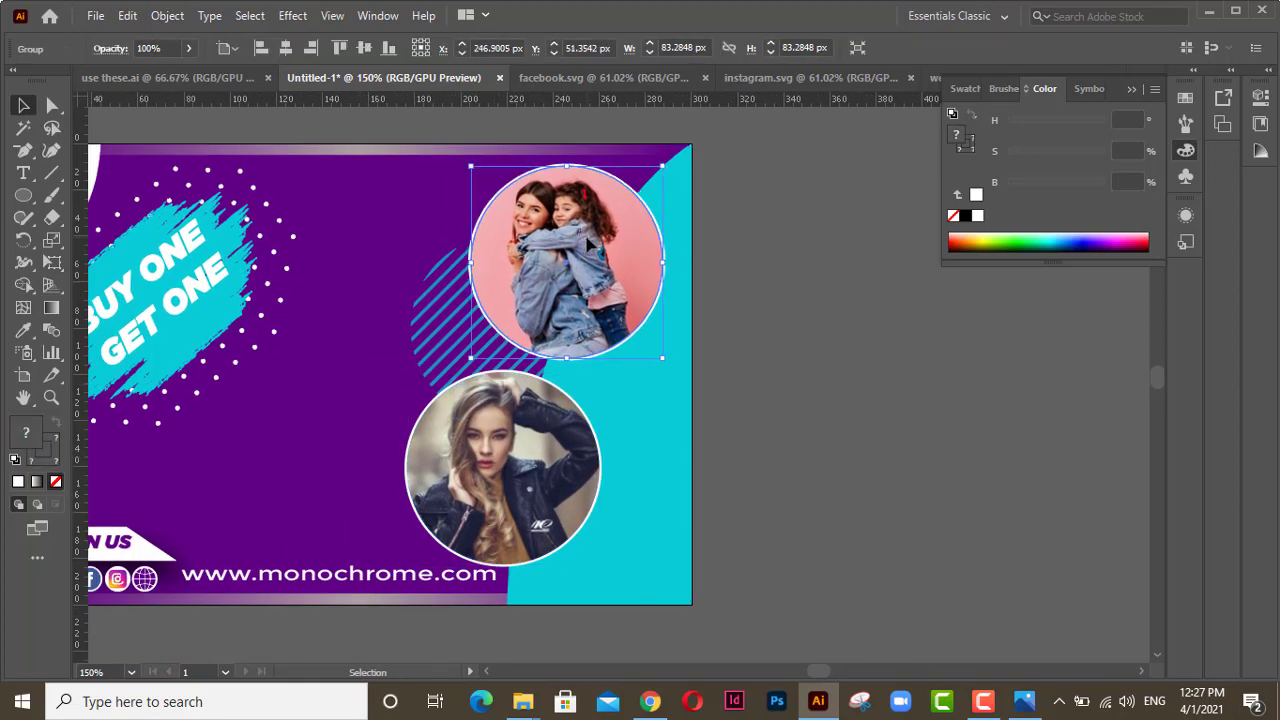
pyautogui.click(760, 280)
pyautogui.click(446, 310)
# Step: Undo the enlargement and repositioning of the two circular photos
pyautogui.hotkey('ctrl', 'z')
pyautogui.hotkey('ctrl', 'z')
pyautogui.hotkey('ctrl', 'z')
pyautogui.hotkey('ctrl', 'z')
pyautogui.hotkey('ctrl', 'z')
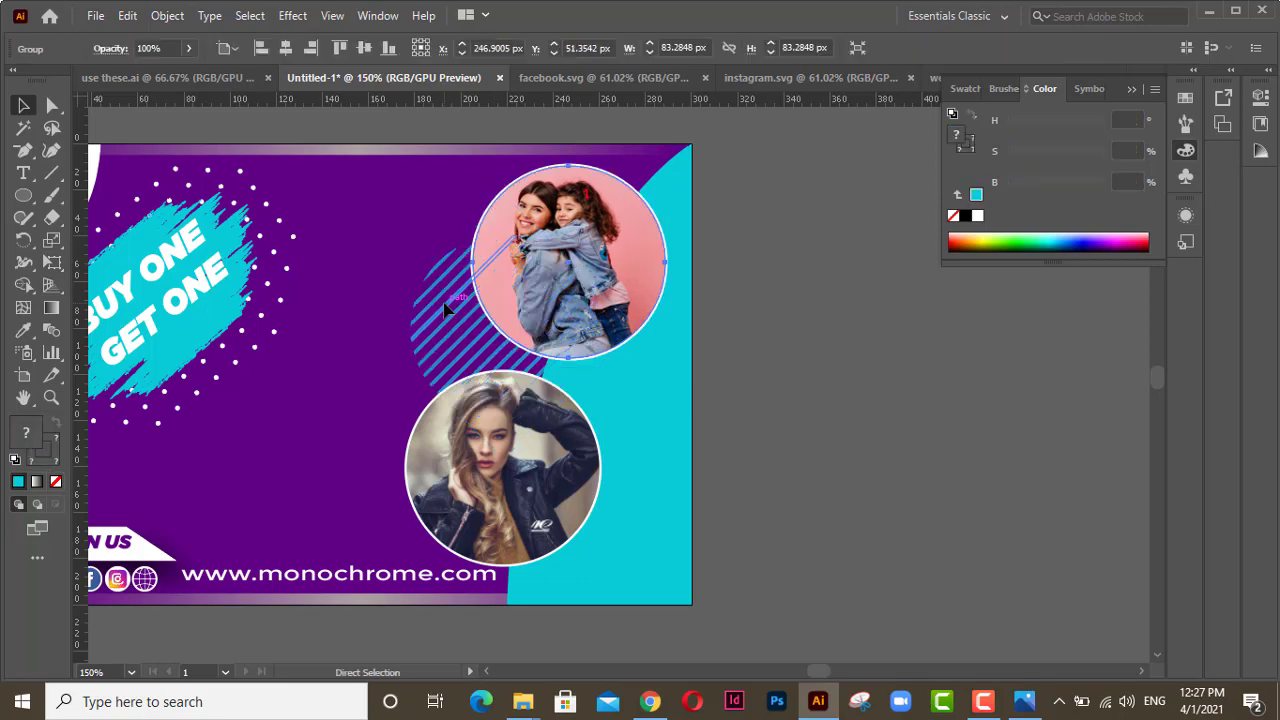
# Step: Enlarge the diagonal stripe group behind the photos and rotate it slightly
pyautogui.click(716, 272)
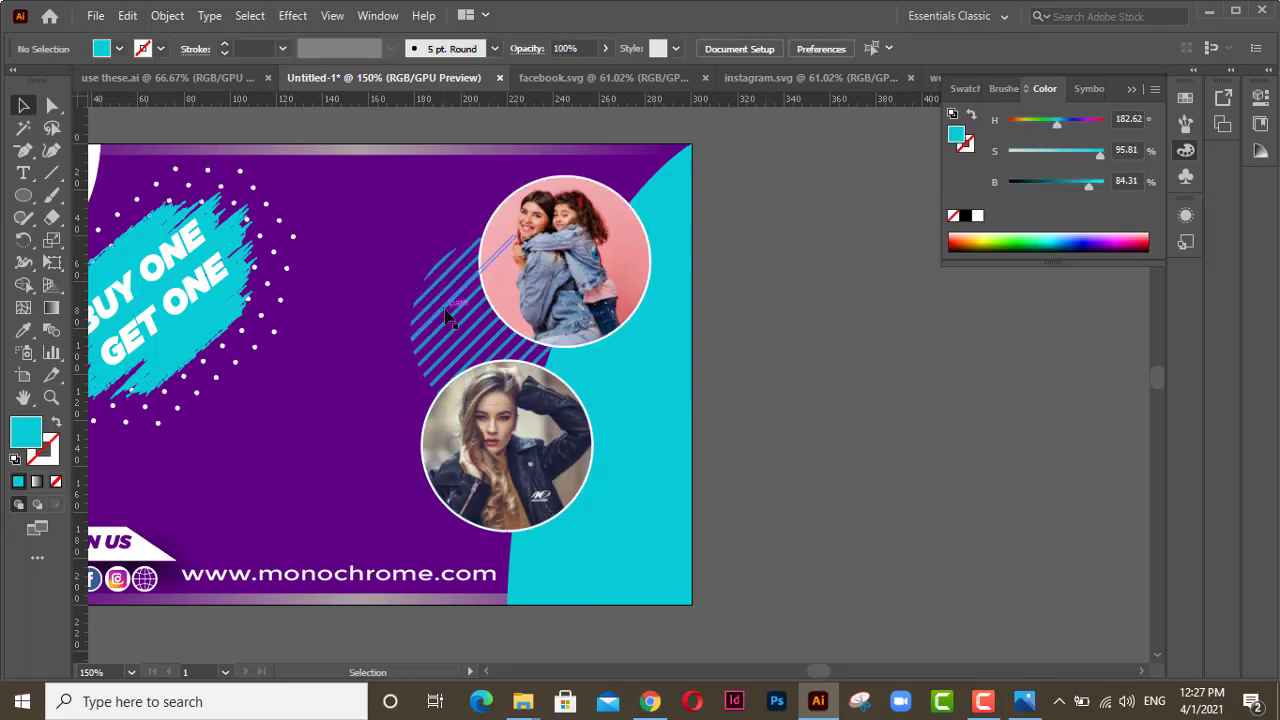
pyautogui.click(446, 310)
pyautogui.moveTo(500, 197); pyautogui.dragTo(522, 127)
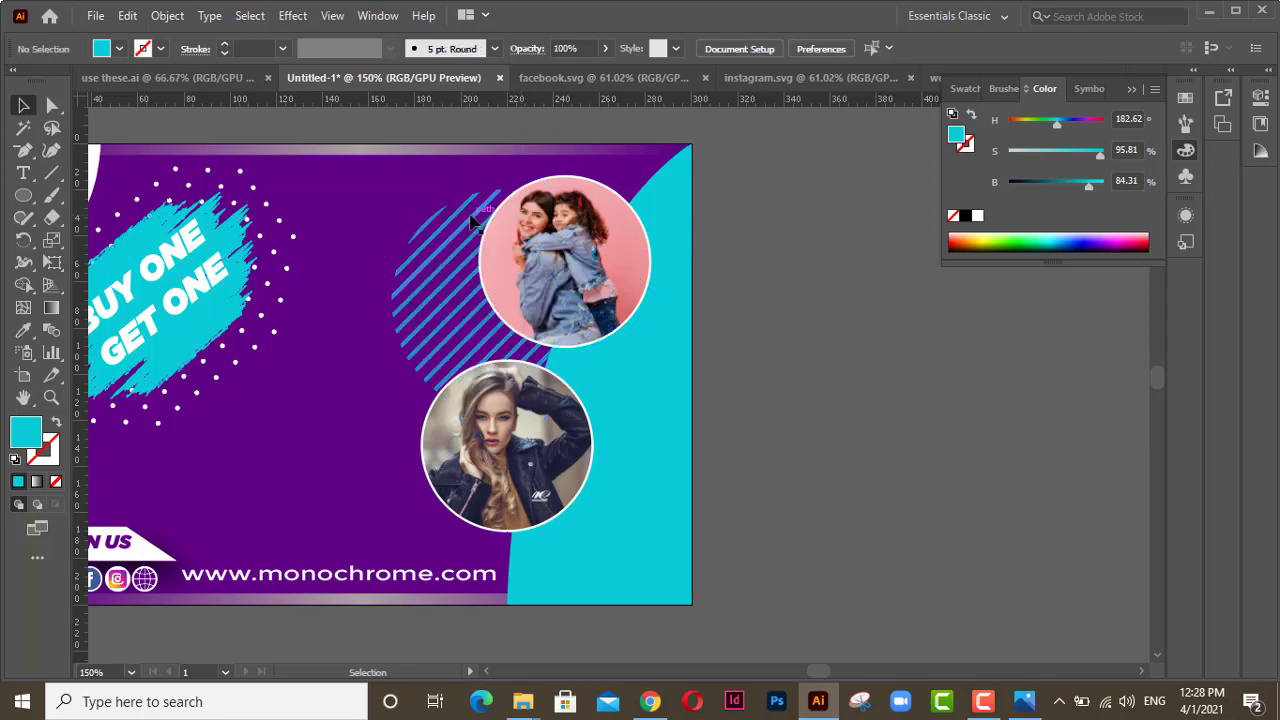
pyautogui.moveTo(671, 309); pyautogui.dragTo(662, 331)
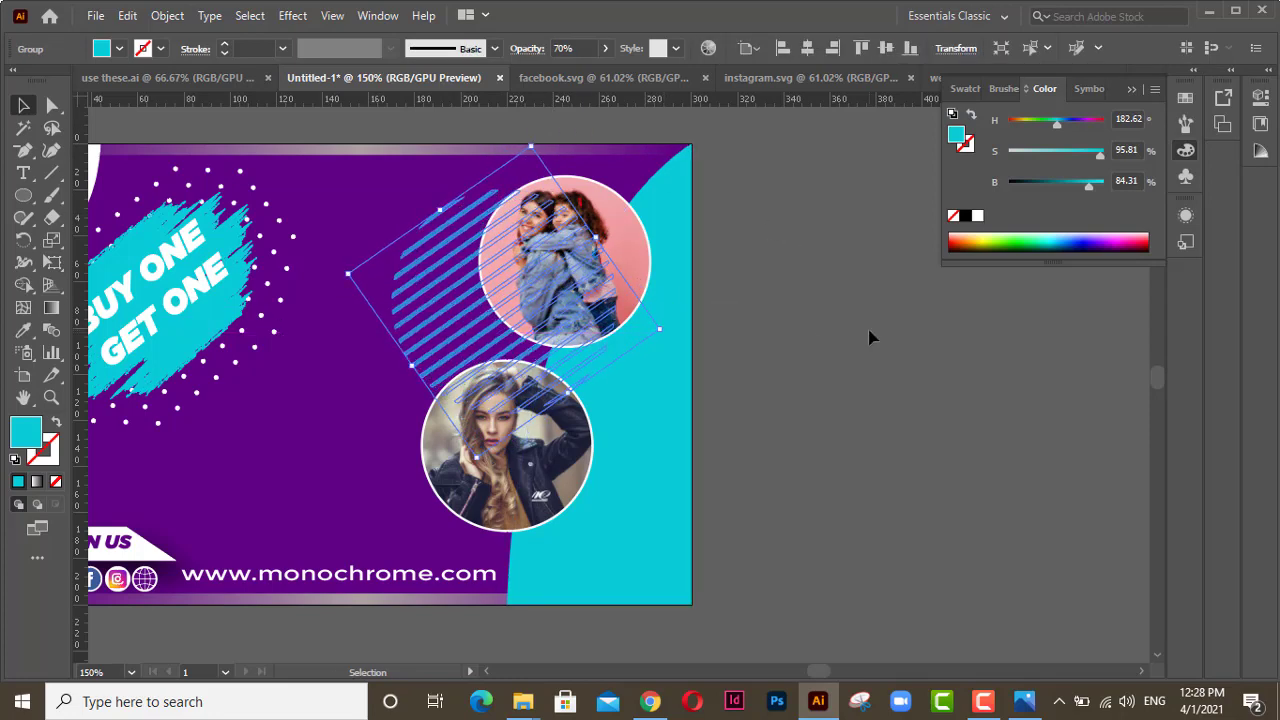
# Step: Shift the stripe group left so more of it extends beyond the upper circular photo
pyautogui.click(836, 332)
pyautogui.click(428, 314)
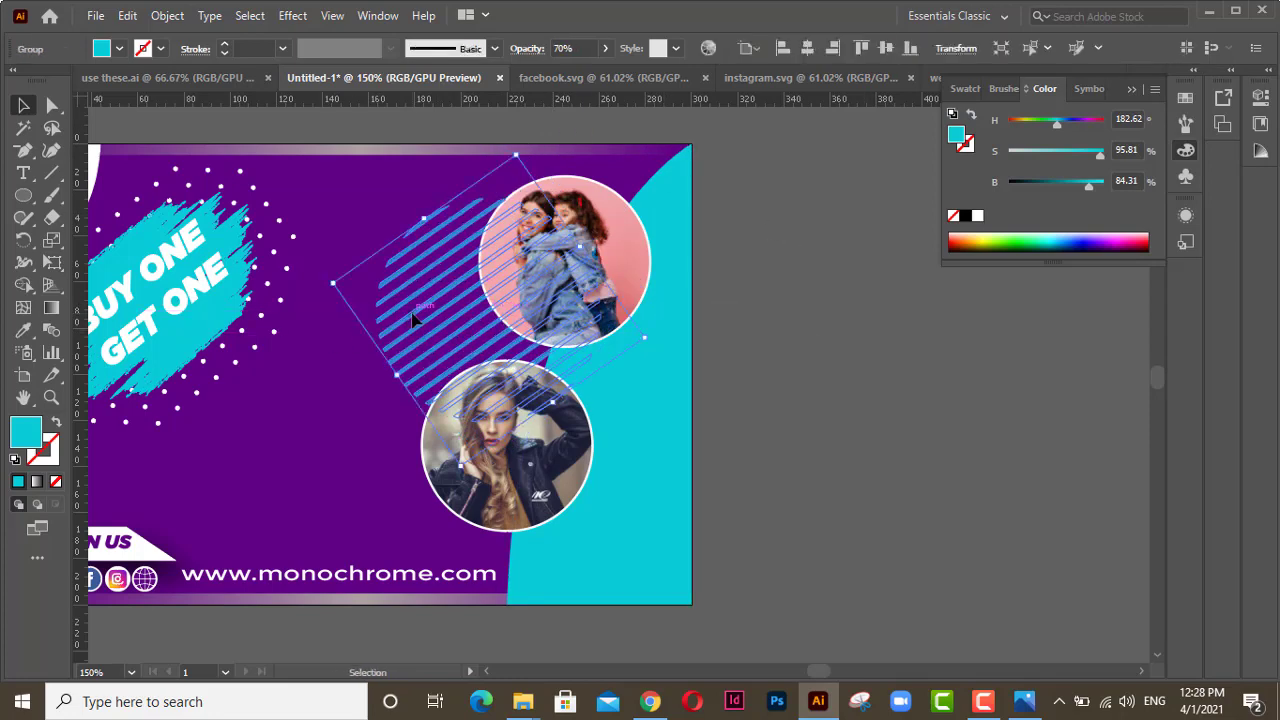
pyautogui.moveTo(428, 300); pyautogui.dragTo(539, 371)
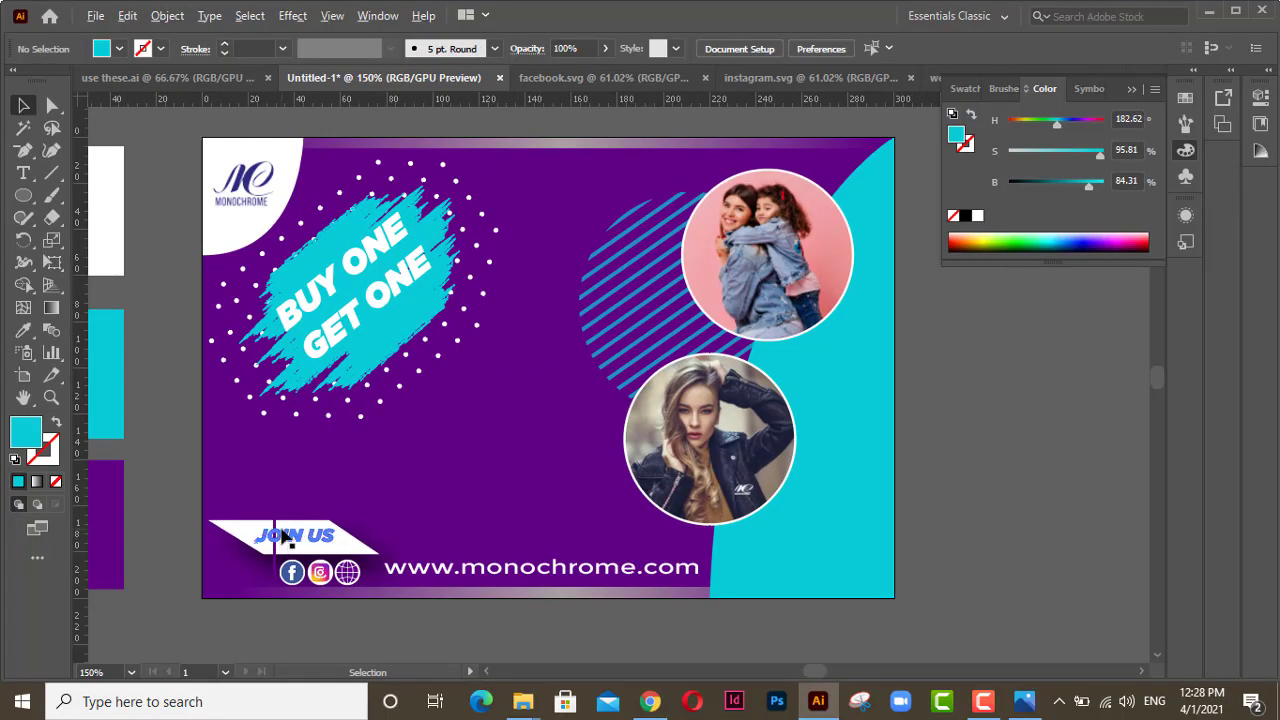
# Step: Move both circular photos right and slightly down over the cyan shape, leaving a wider gap between them
pyautogui.scroll(5, 282, 535)
pyautogui.scroll(-6, 597, 377)
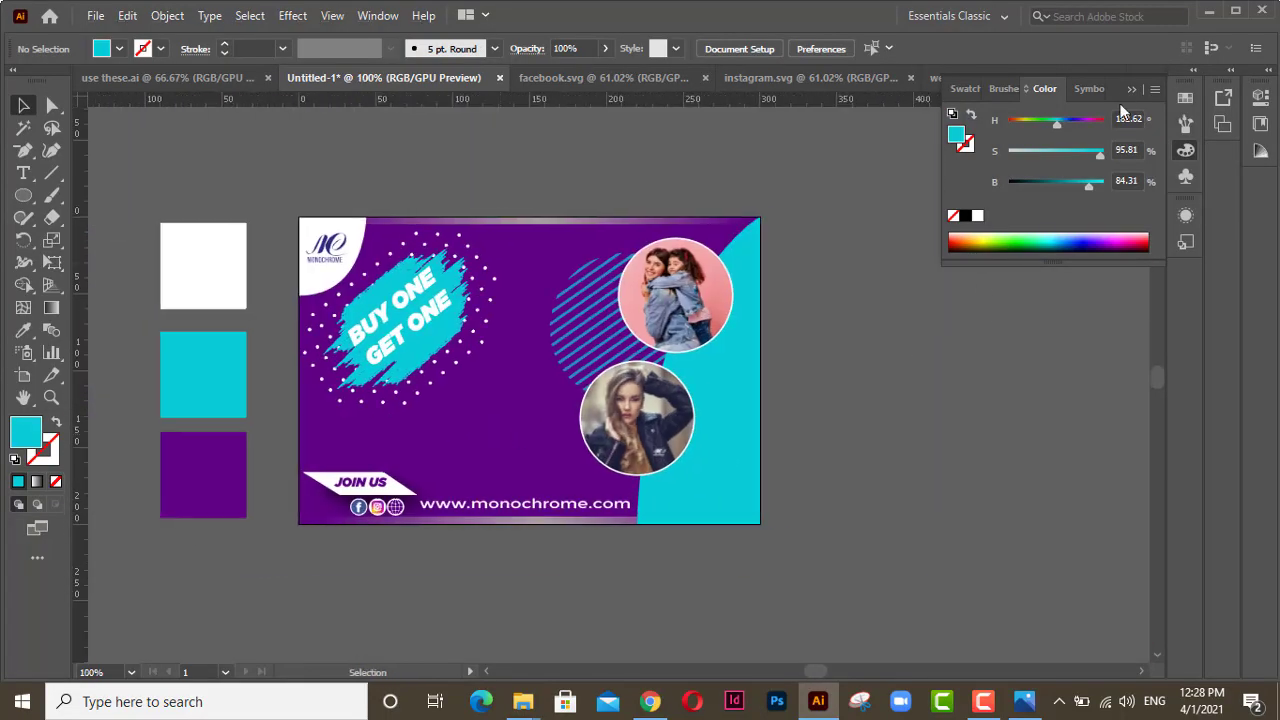
pyautogui.click(968, 235)
pyautogui.hotkey('ctrl', '0')
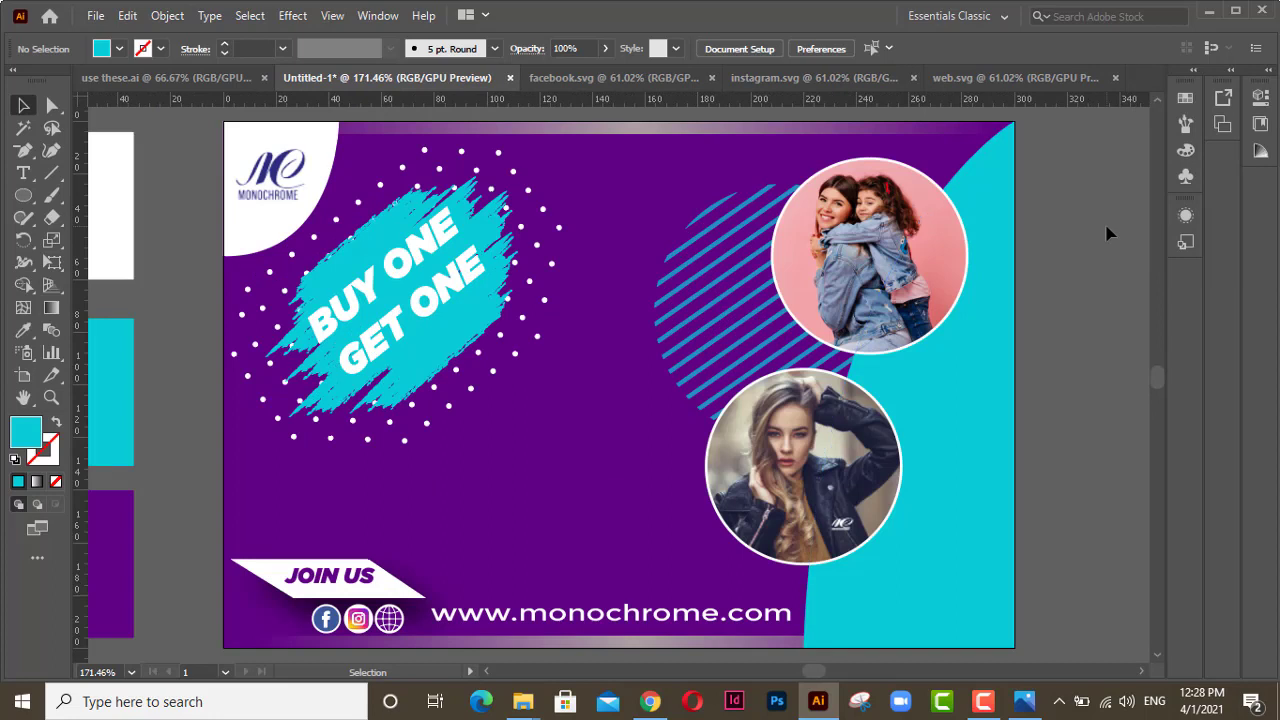
pyautogui.moveTo(808, 455); pyautogui.dragTo(859, 484)
pyautogui.moveTo(874, 251); pyautogui.dragTo(900, 264)
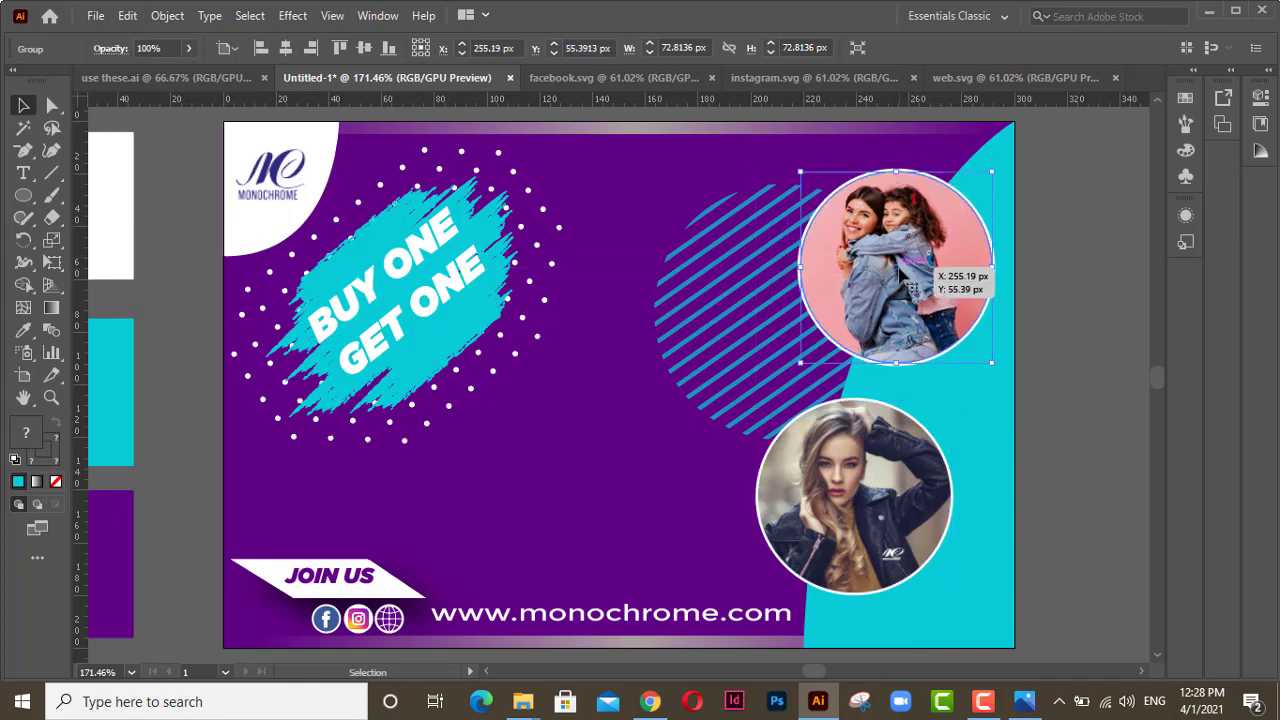
# Step: Enlarge both circular photos together slightly toward the upper left and deselect them
pyautogui.keyDown('shift'); pyautogui.click(812, 510); pyautogui.keyUp('shift')
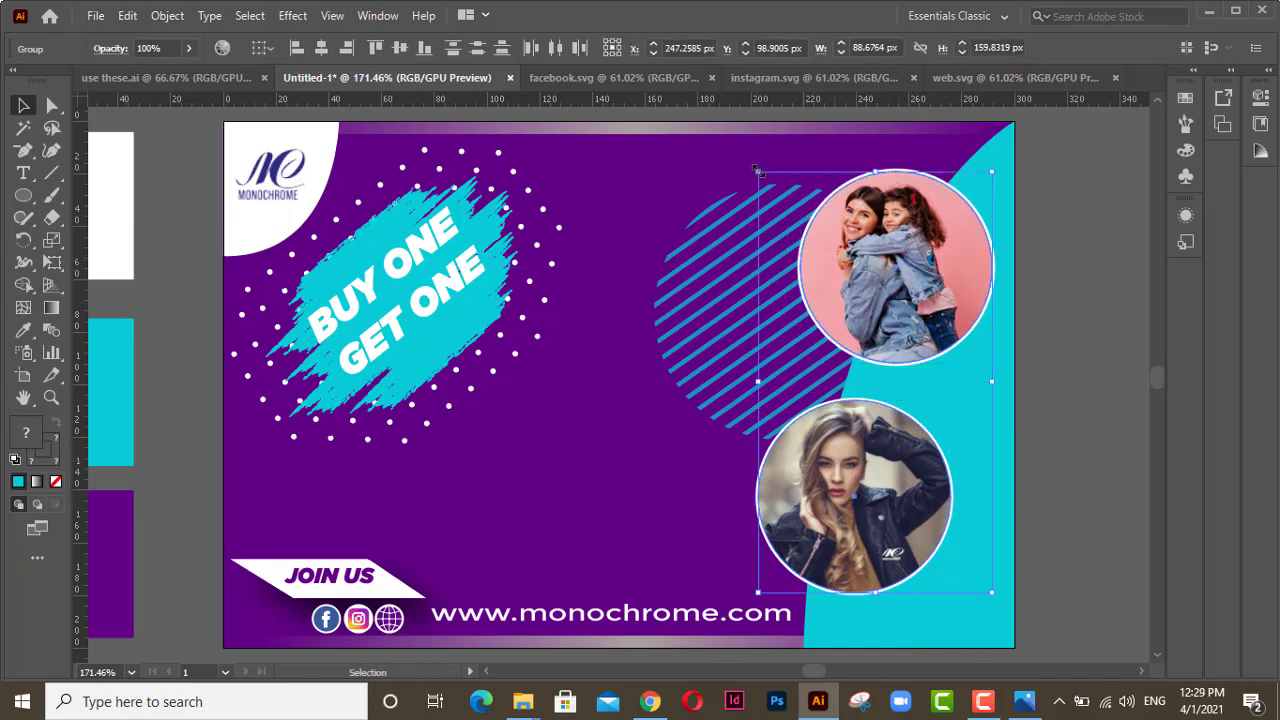
pyautogui.moveTo(757, 171); pyautogui.dragTo(745, 150)
pyautogui.click(1097, 290)
# Step: Select the JOIN US text on the white label
pyautogui.scroll(5, 530, 400)
pyautogui.click(516, 412)
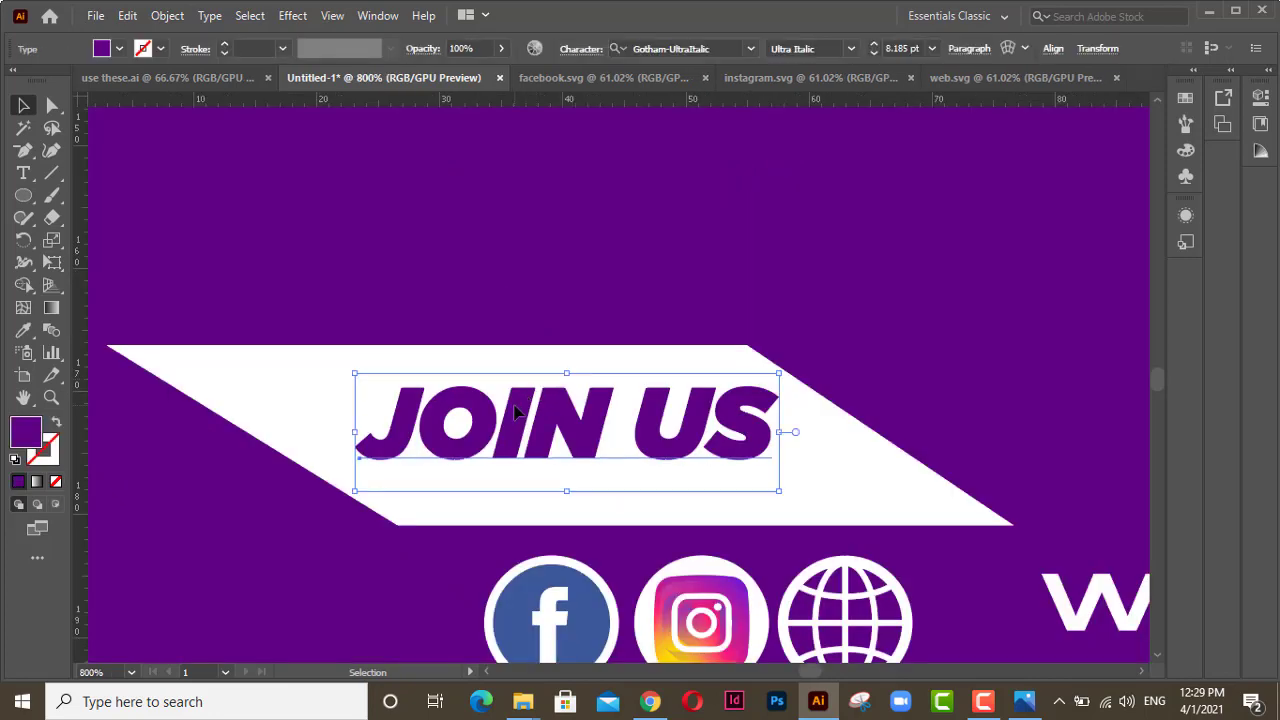